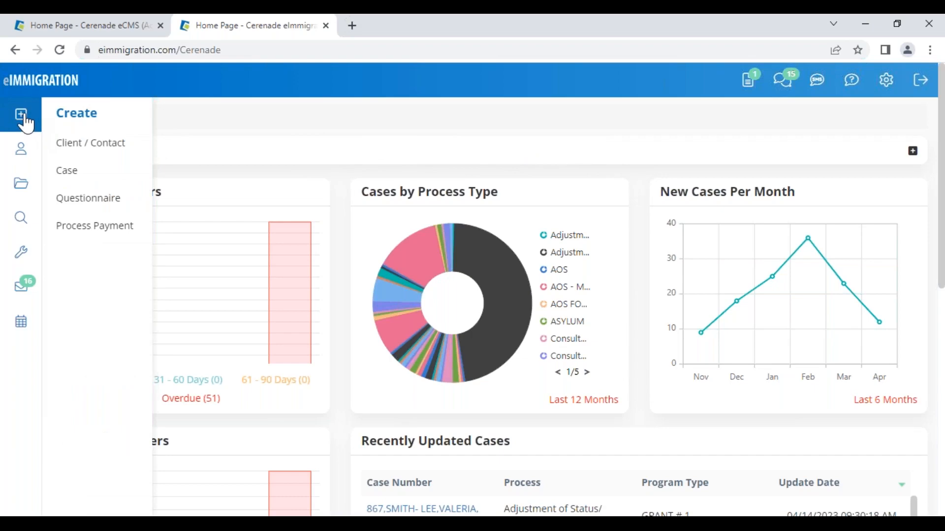
Open the new contact form, examine its automatic client number option, and close the form without creating a contact
click(116, 153)
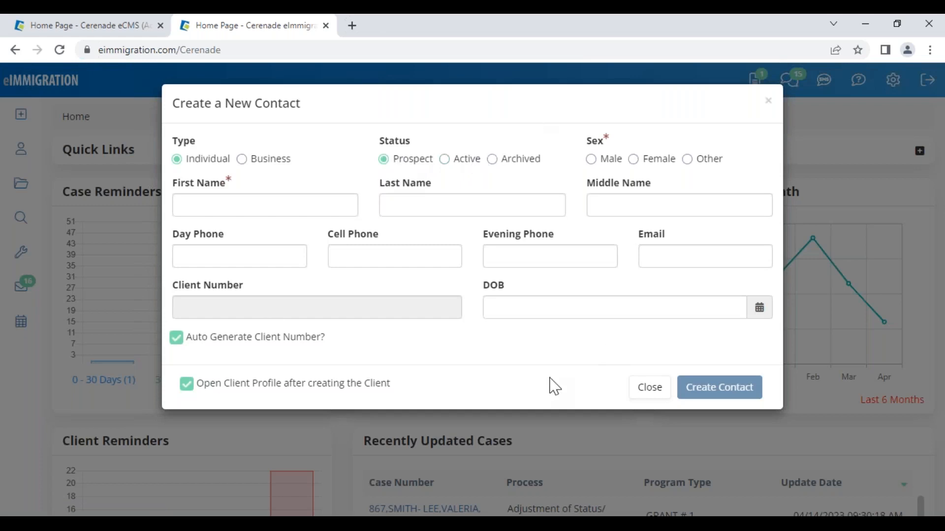
drag(348, 344, 187, 350)
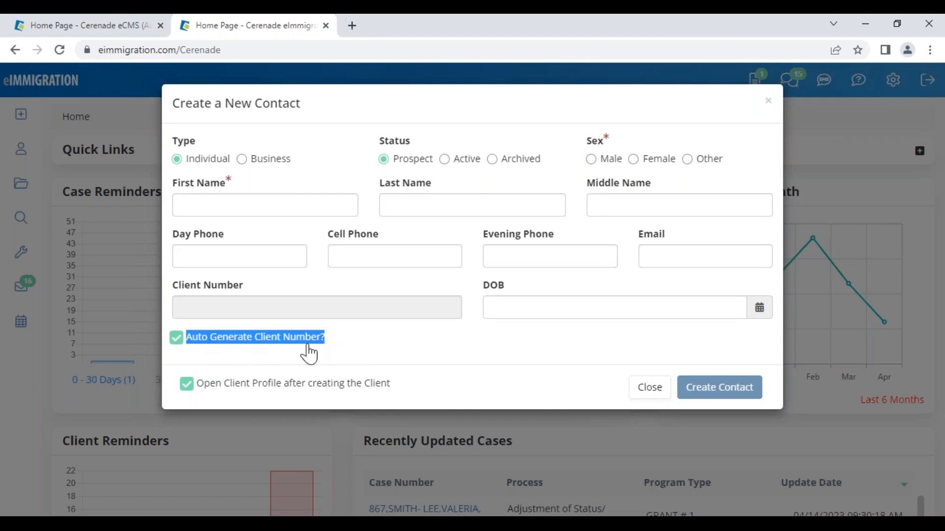
click(650, 387)
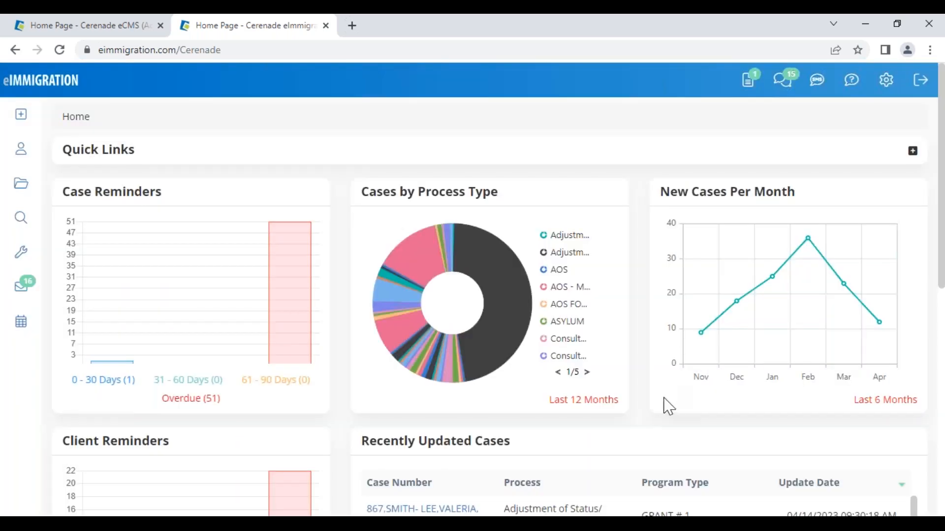
Open the most recently updated client's profile, dismiss the alerts, and view the profile picture editor without changing the photo
scroll(306, 460, down, 5)
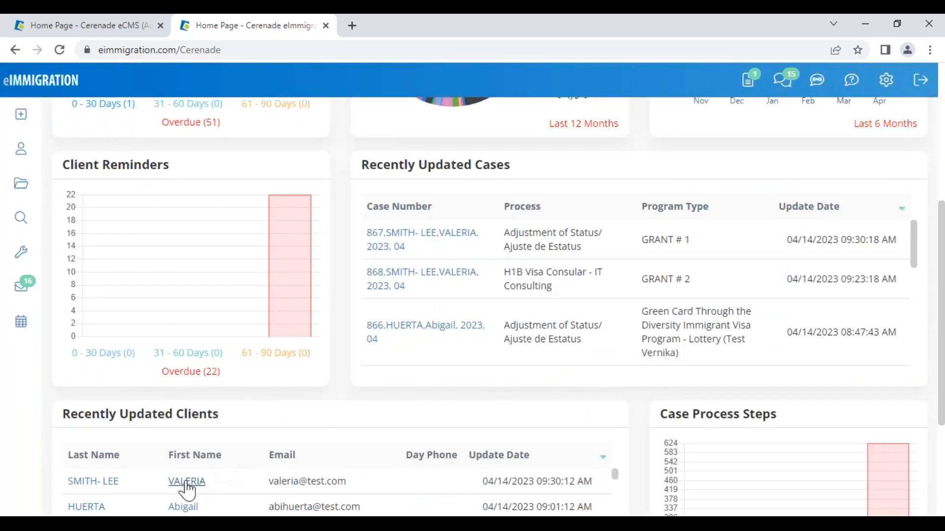
click(187, 482)
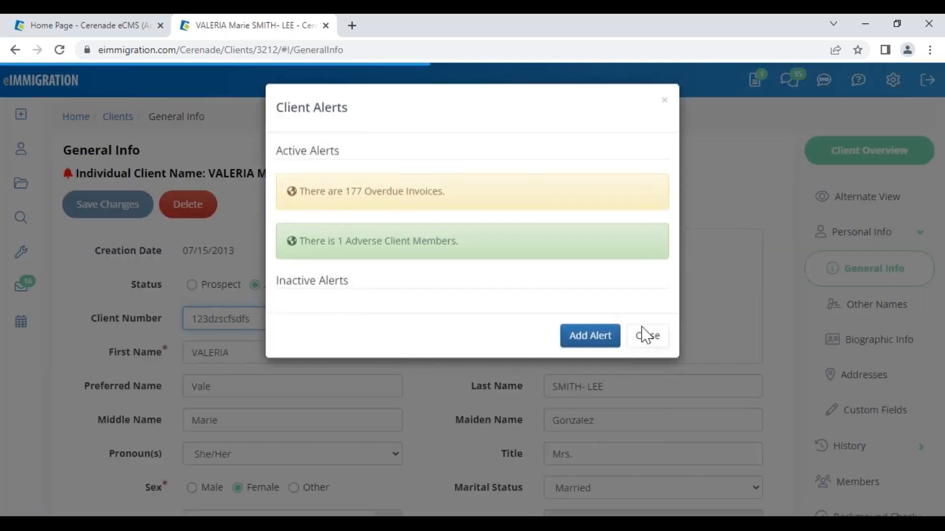
click(648, 344)
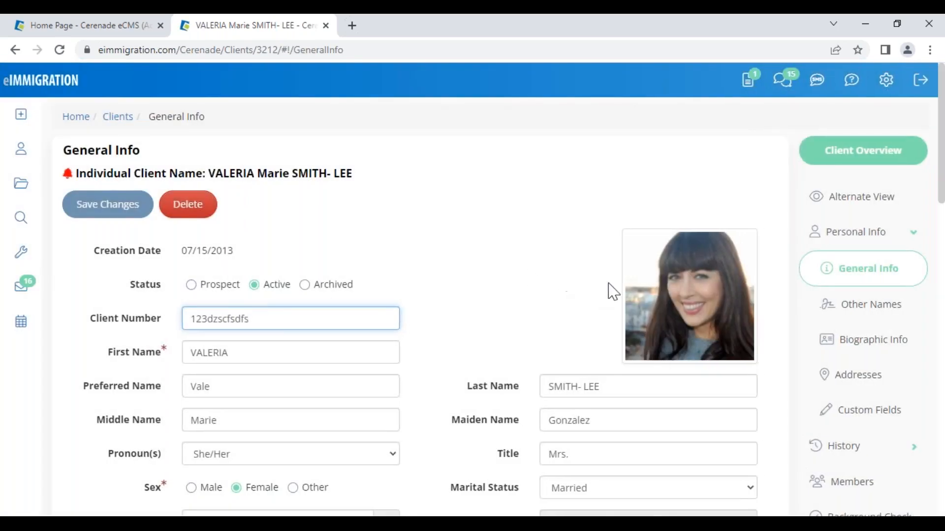
click(654, 305)
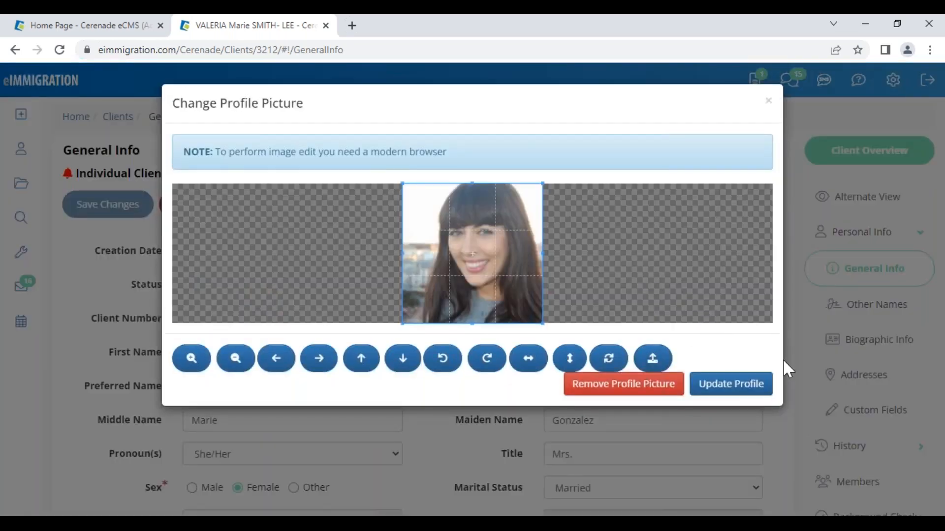
click(768, 105)
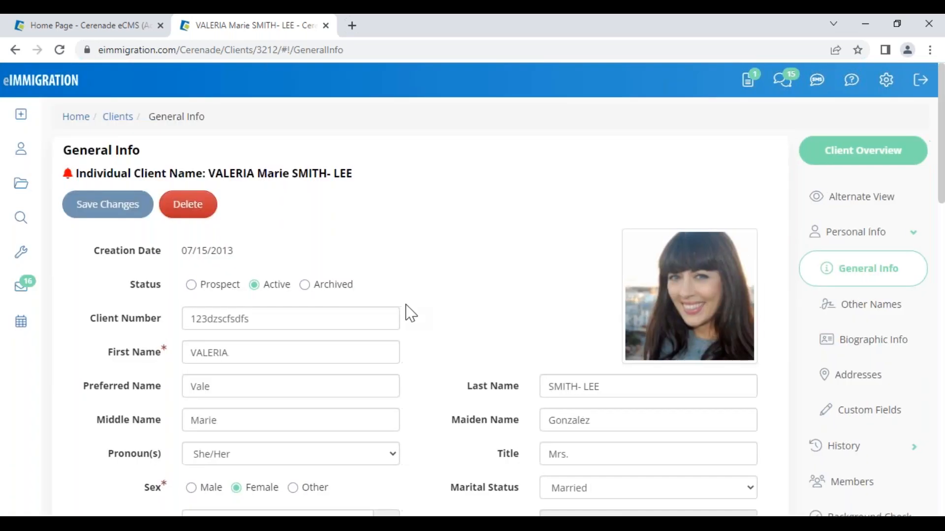
Replace the ending of the client number in the client's general information and save the changes
scroll(416, 344, down, 5)
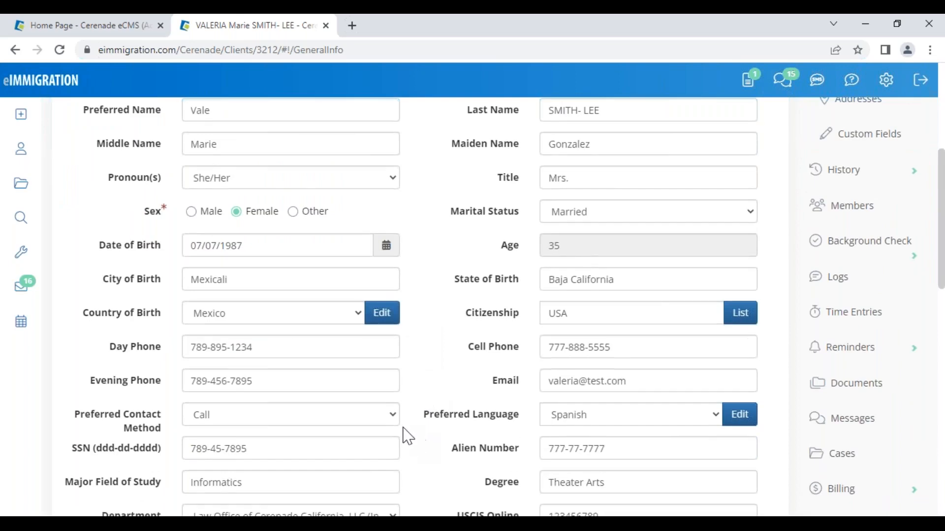
scroll(400, 434, up, 5)
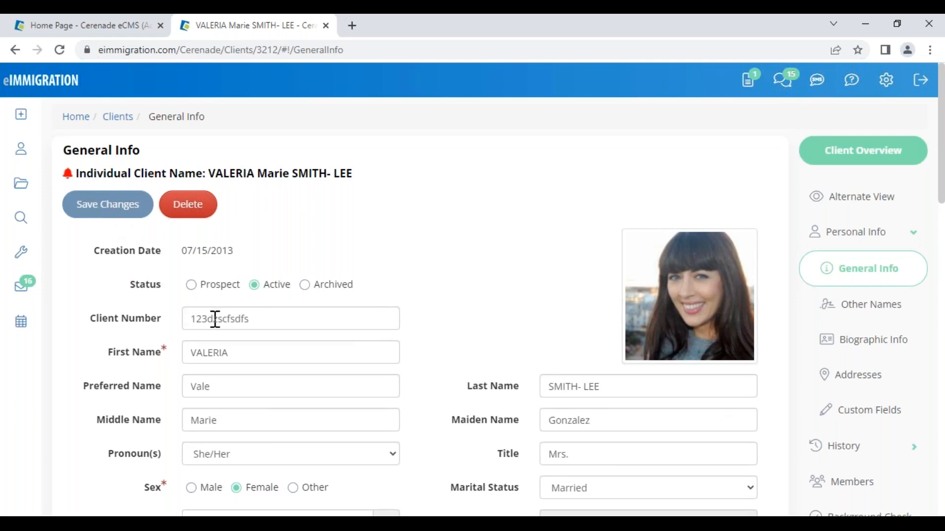
drag(215, 321, 320, 330)
key(BackSpace)
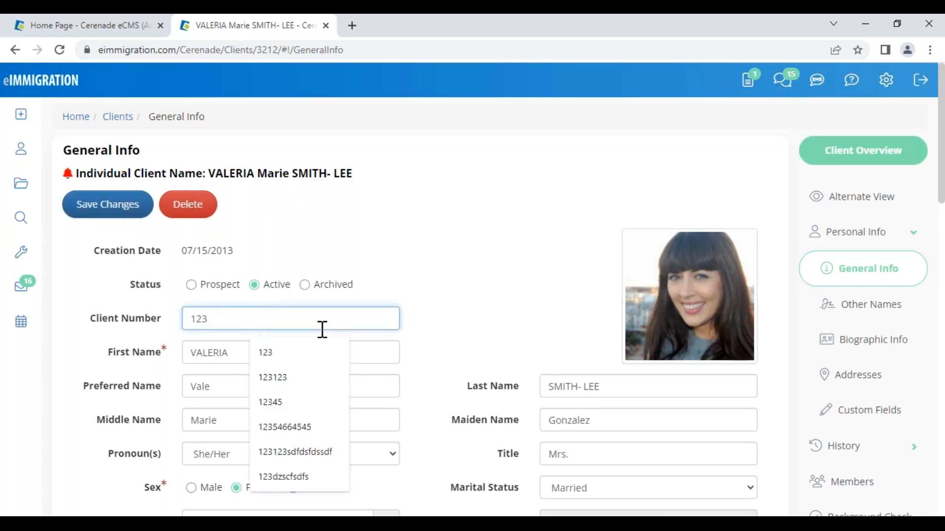
text(4546)
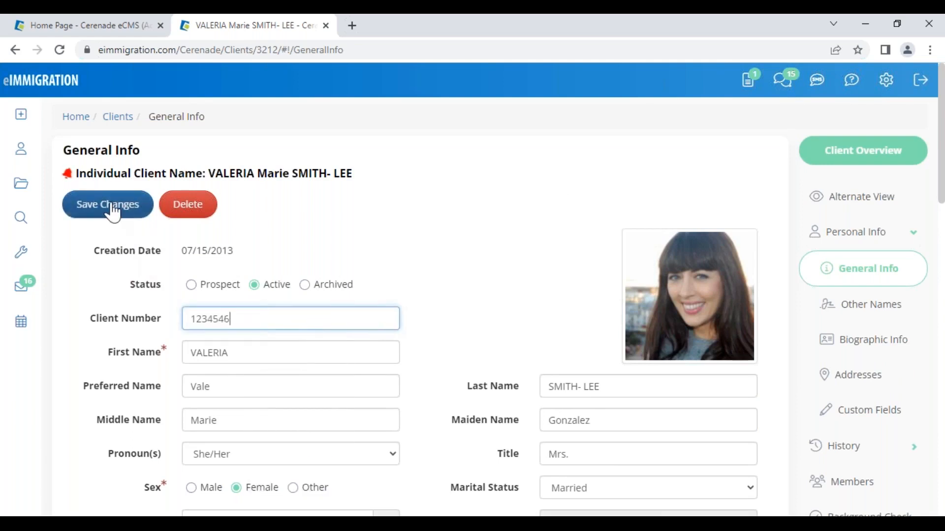
click(114, 213)
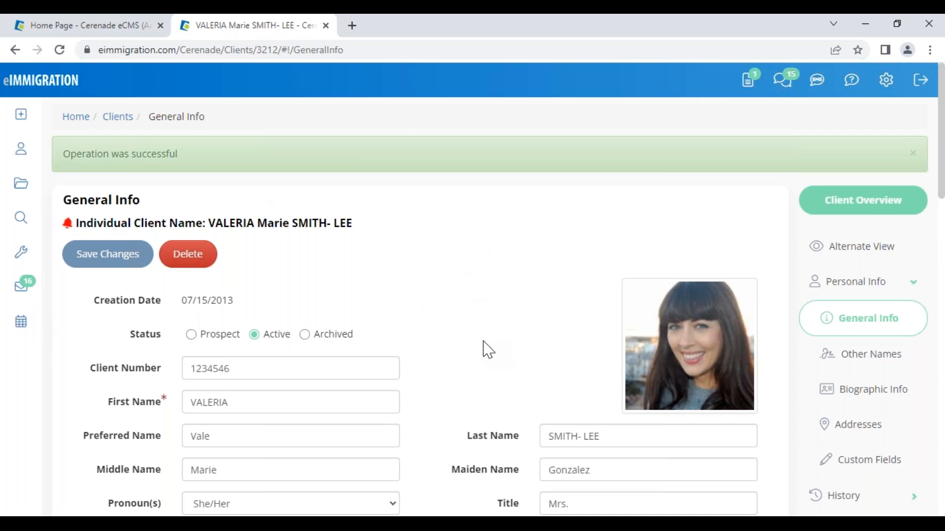
Review the client's current addresses and the sections available under History and Personal Info
click(19, 116)
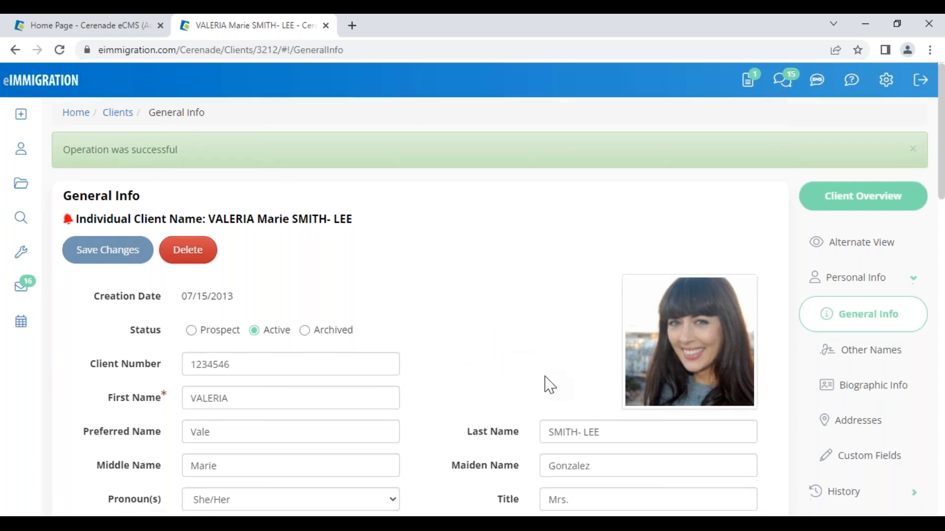
scroll(544, 389, down, 9)
scroll(676, 413, up, 9)
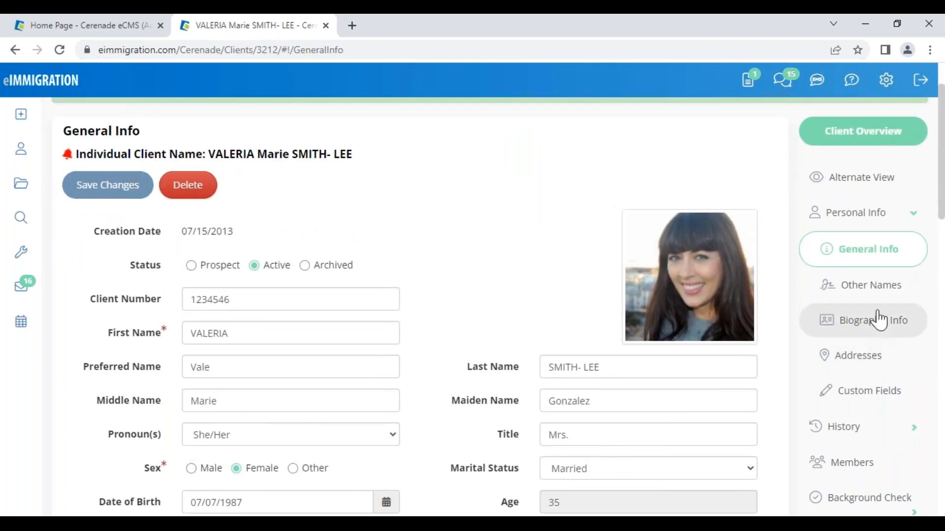
click(893, 361)
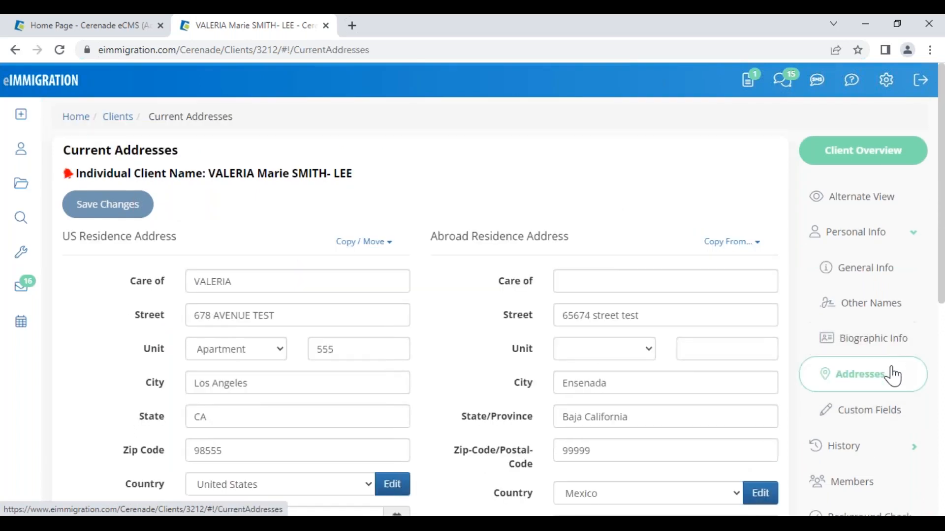
click(865, 454)
scroll(864, 455, down, 4)
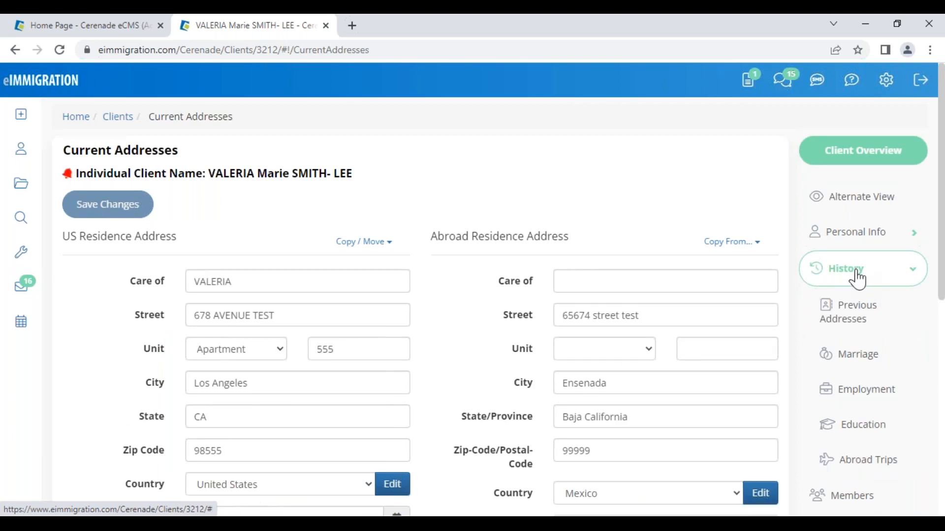
click(883, 245)
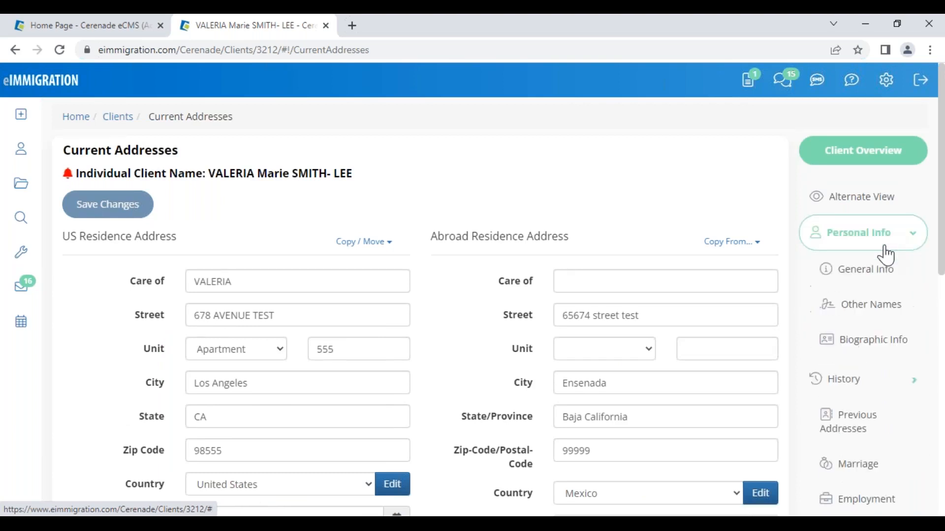
Open the client's custom fields and examine the computer-savvy question in the Marketing category
click(887, 410)
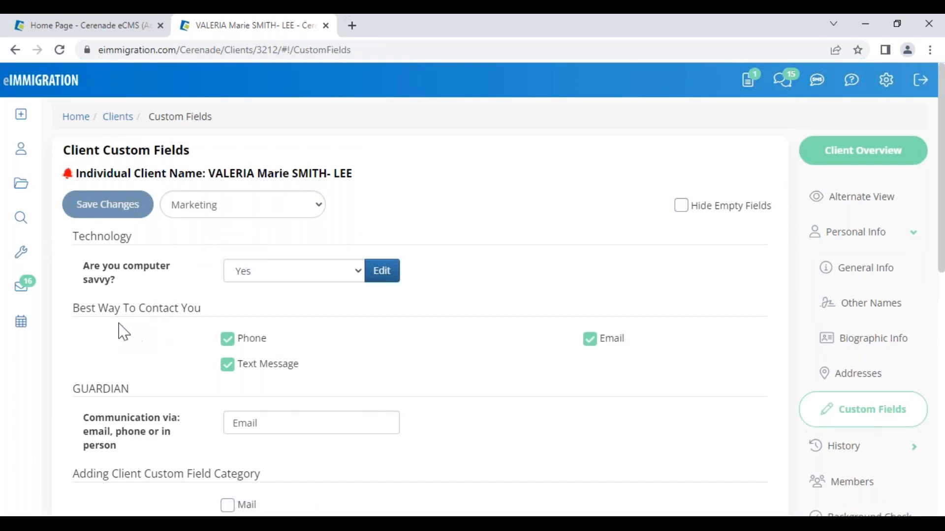
drag(77, 274, 158, 286)
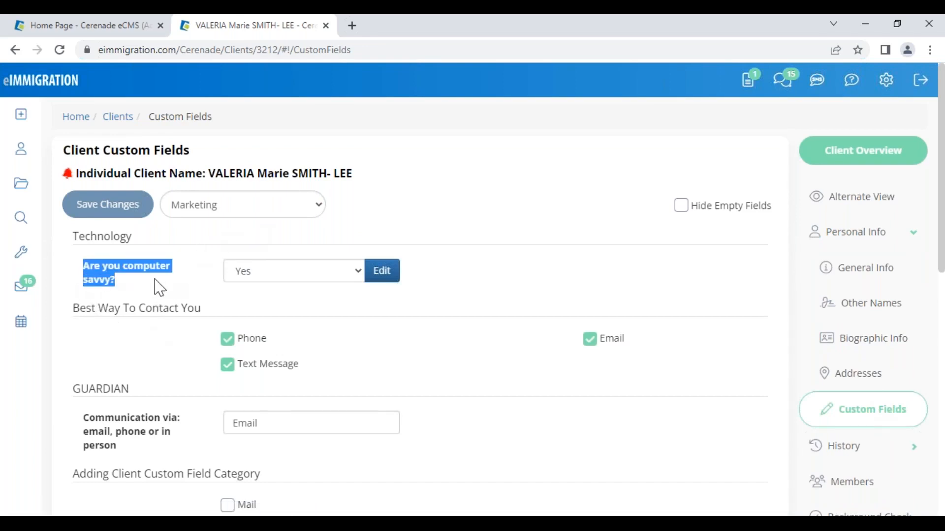
click(487, 334)
Show the IMMIGRATION CLIENTS ONLY custom fields and examine the field for other dates of birth under TPS
click(222, 219)
click(228, 240)
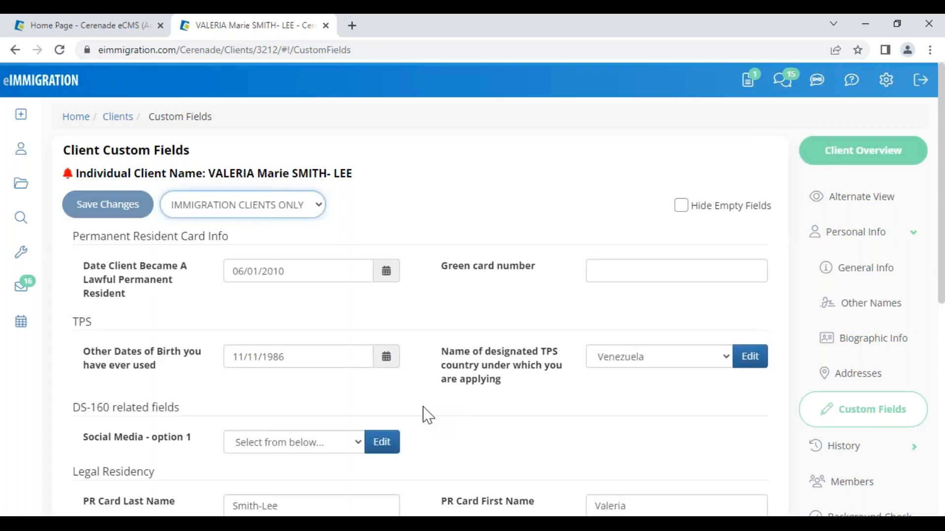
drag(218, 386, 83, 351)
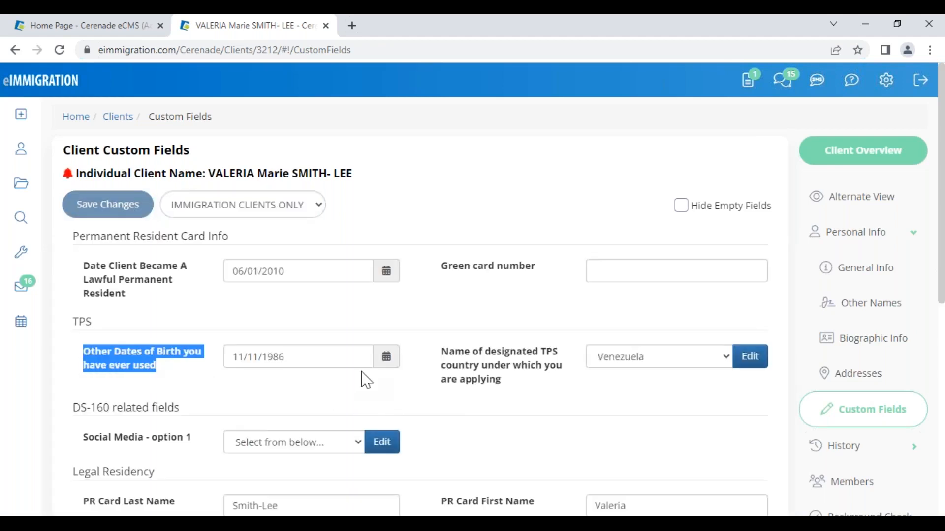
drag(290, 357, 226, 356)
click(536, 395)
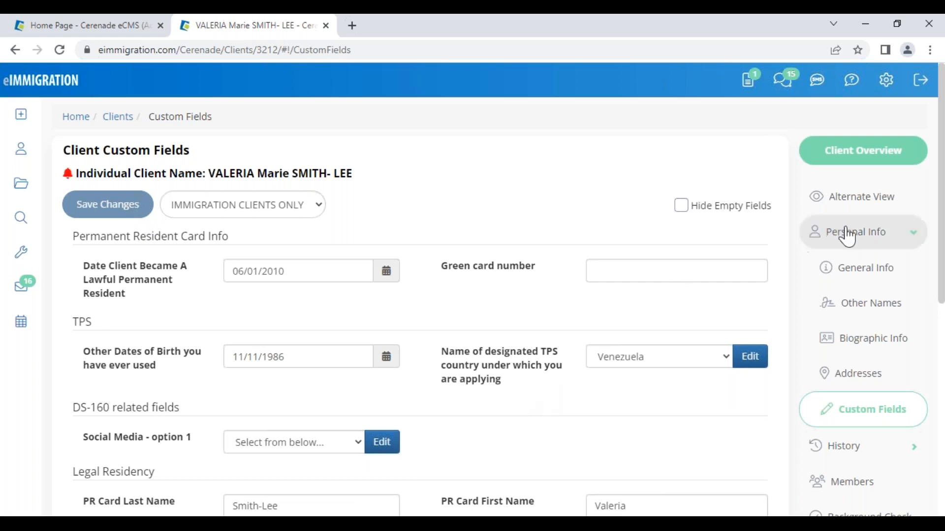
Open ABC CORPORATION FOR DEMO from the client's members, dismiss its alerts, and show the business's own members
click(868, 275)
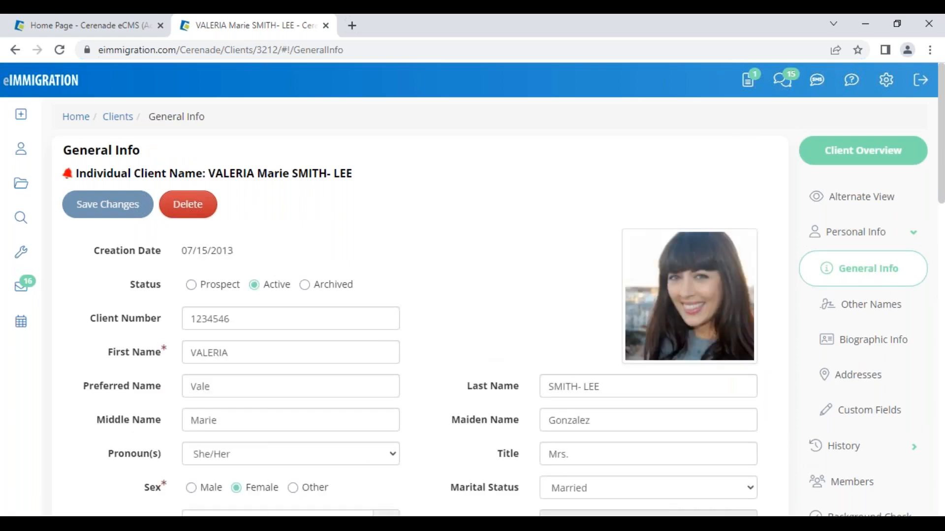
click(859, 481)
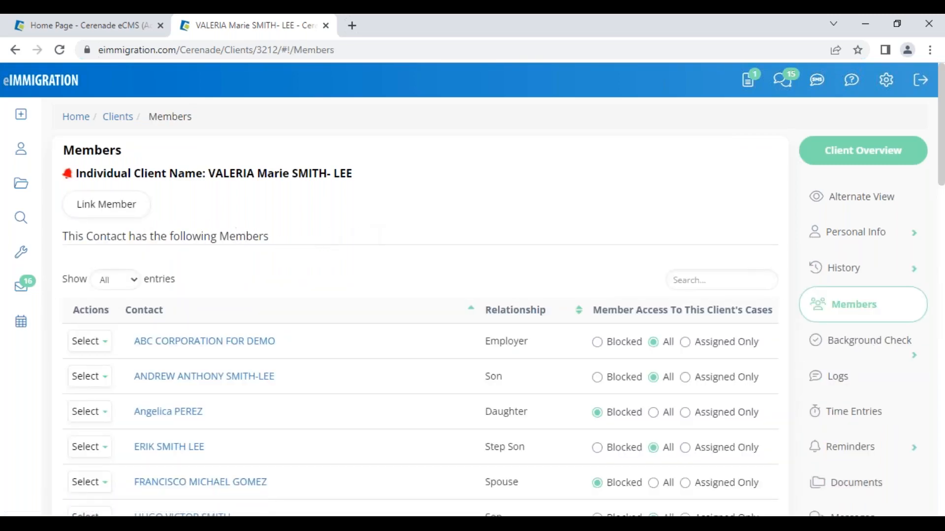
click(217, 343)
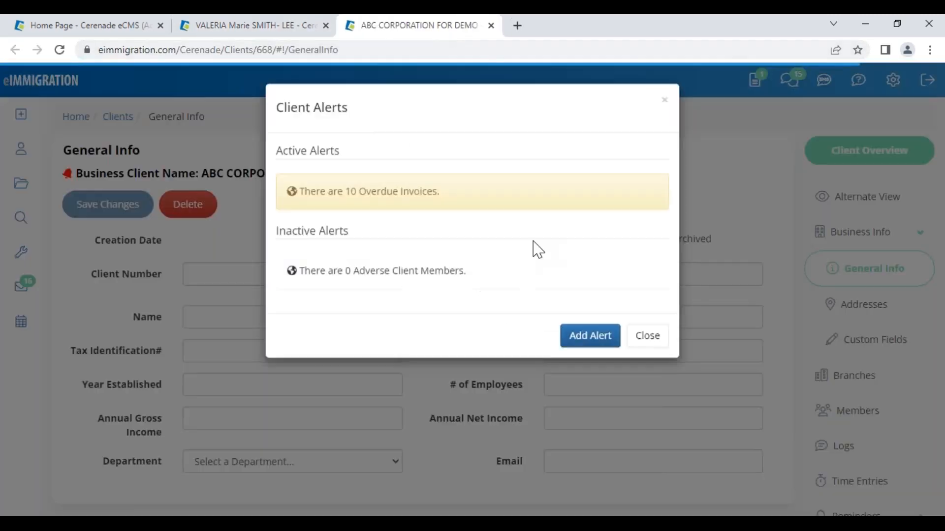
click(646, 339)
click(869, 416)
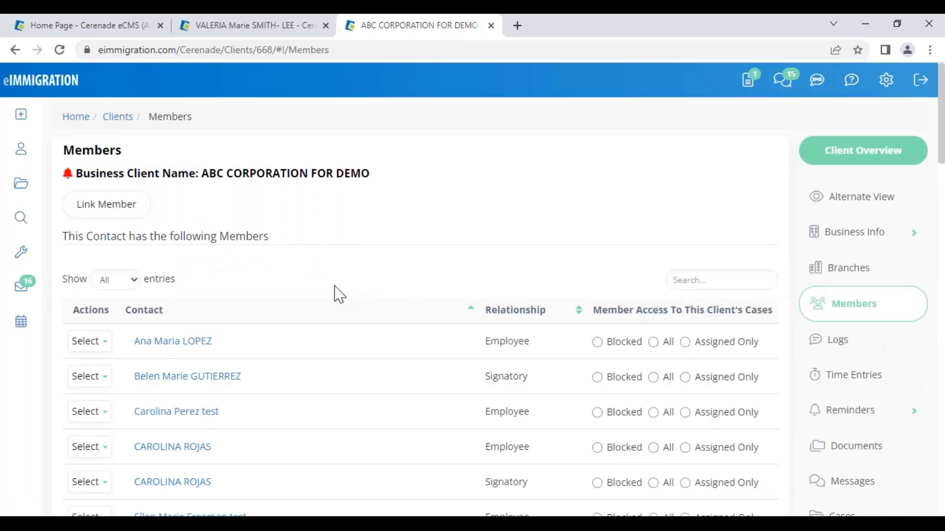
Examine the relationship types throughout the business's member list and close its profile
scroll(549, 427, down, 5)
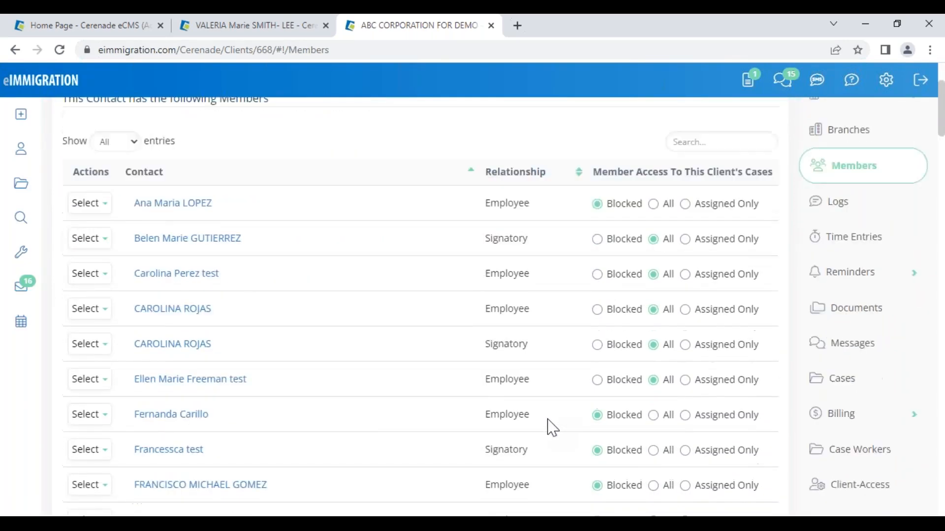
scroll(551, 427, down, 4)
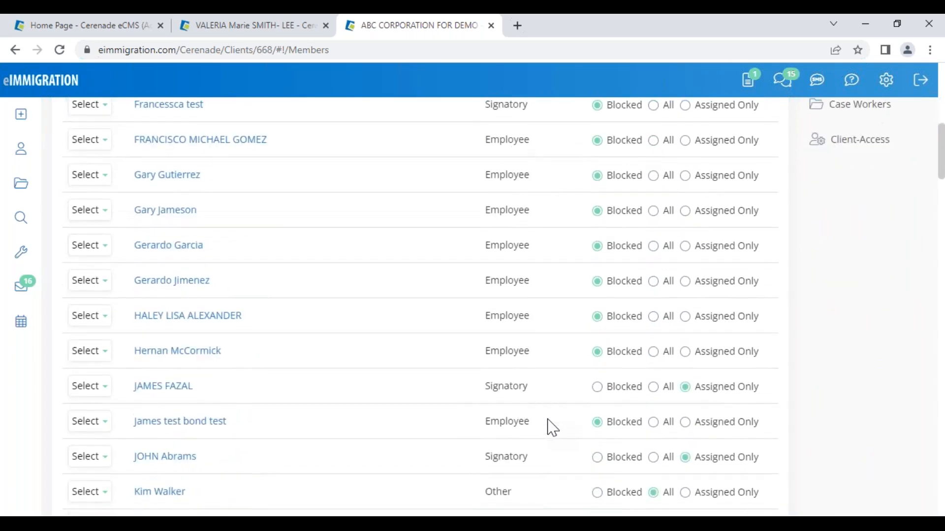
scroll(551, 427, down, 4)
drag(521, 287, 476, 284)
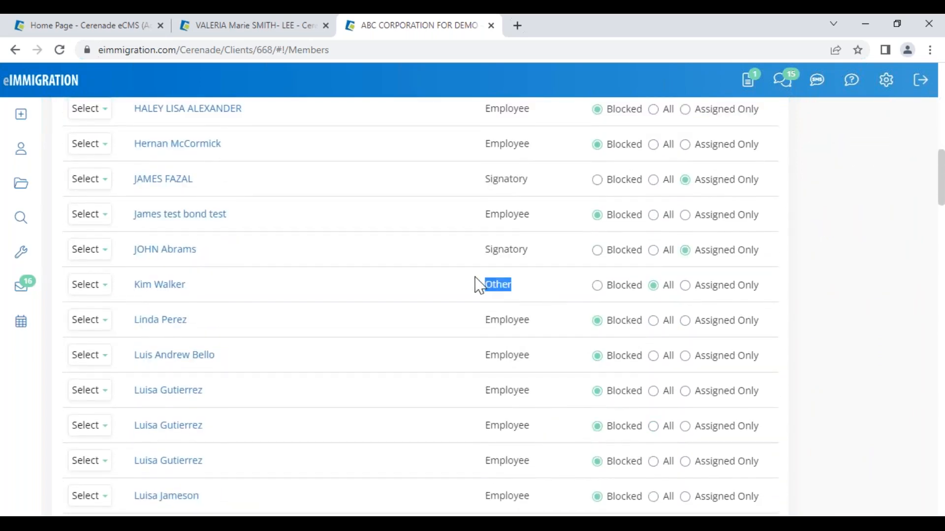
scroll(471, 256, up, 10)
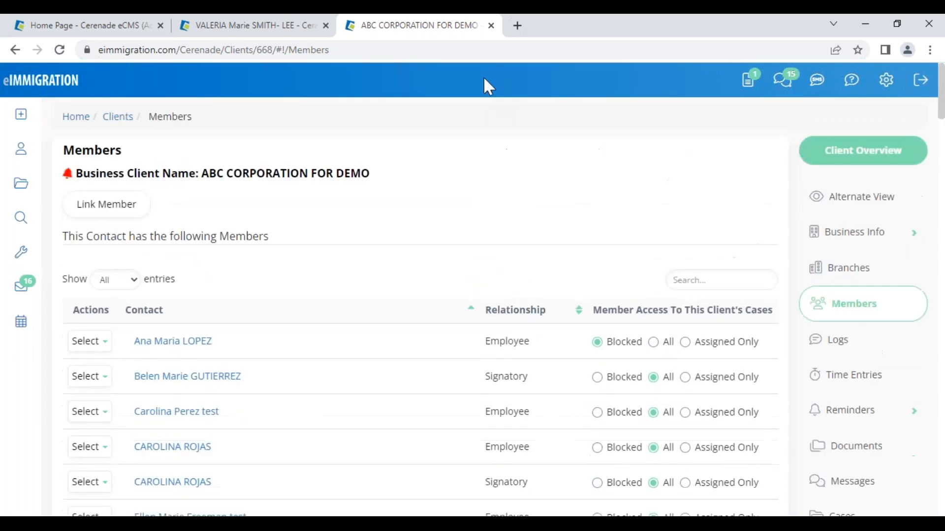
click(491, 25)
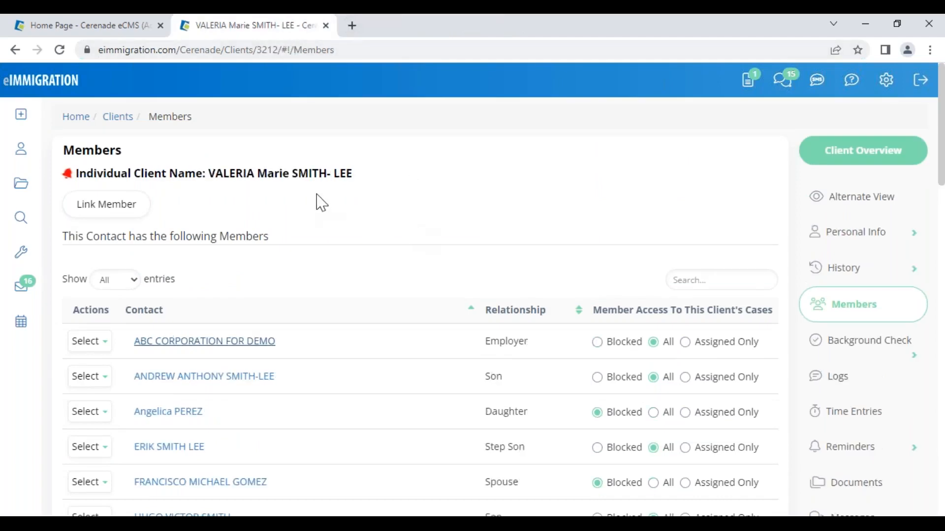
Examine the family relationship types in the individual client's member list, such as Daughter and Spouse
drag(220, 236, 295, 241)
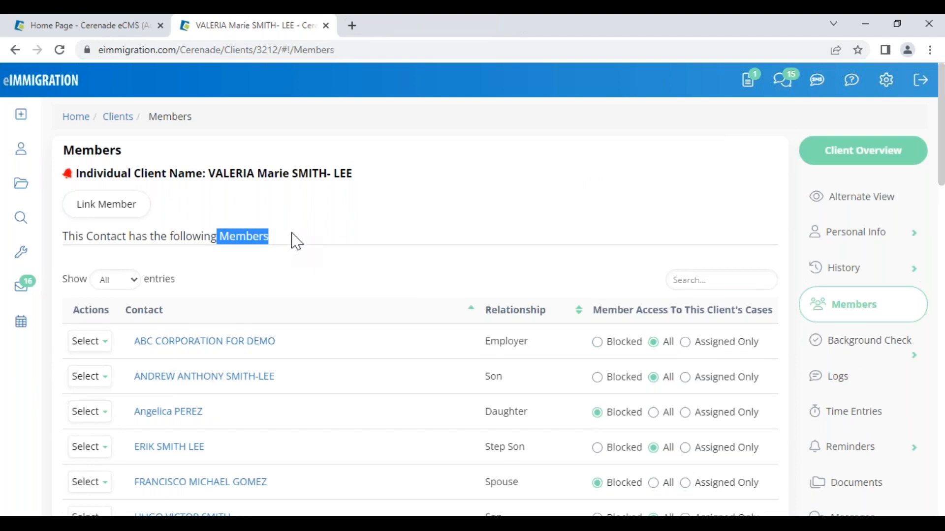
scroll(497, 330, down, 4)
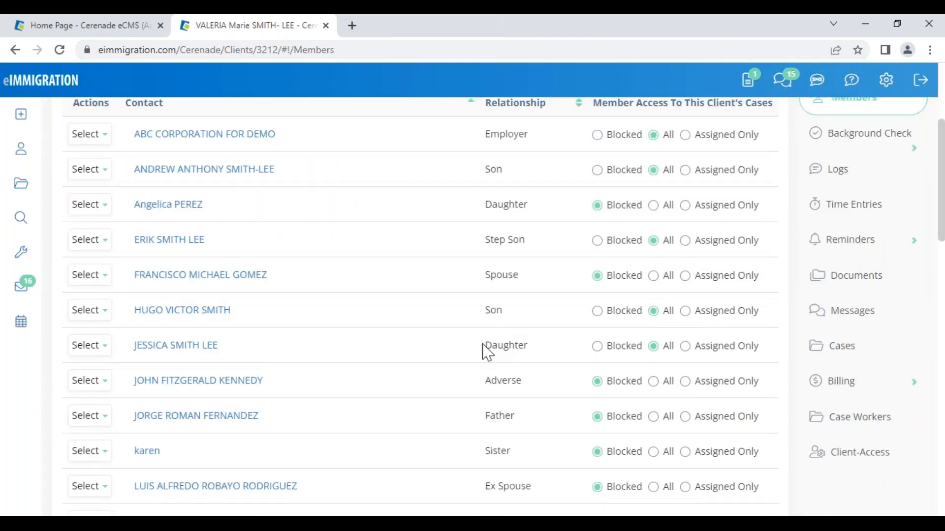
double_click(489, 347)
double_click(495, 275)
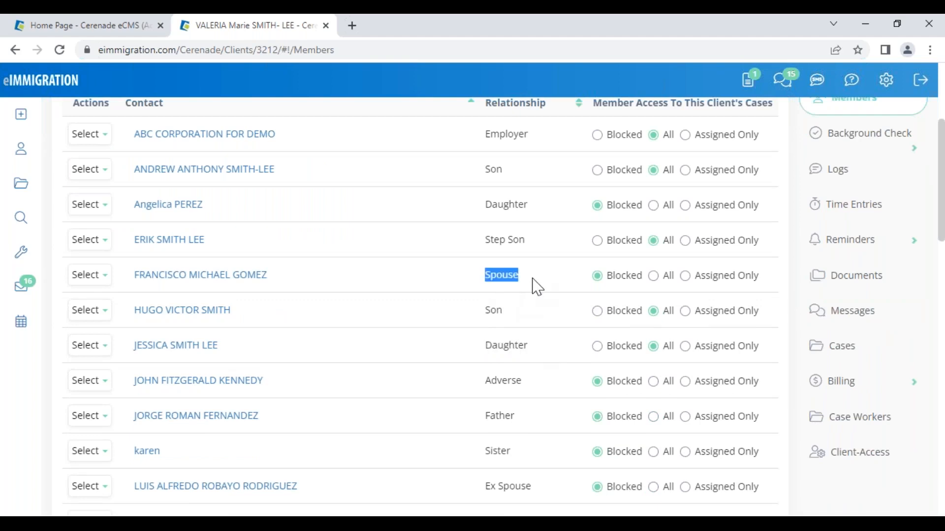
Open the new contact form for linking a member, turn off automatic client numbering to examine the Client Number field, and close the form
click(537, 286)
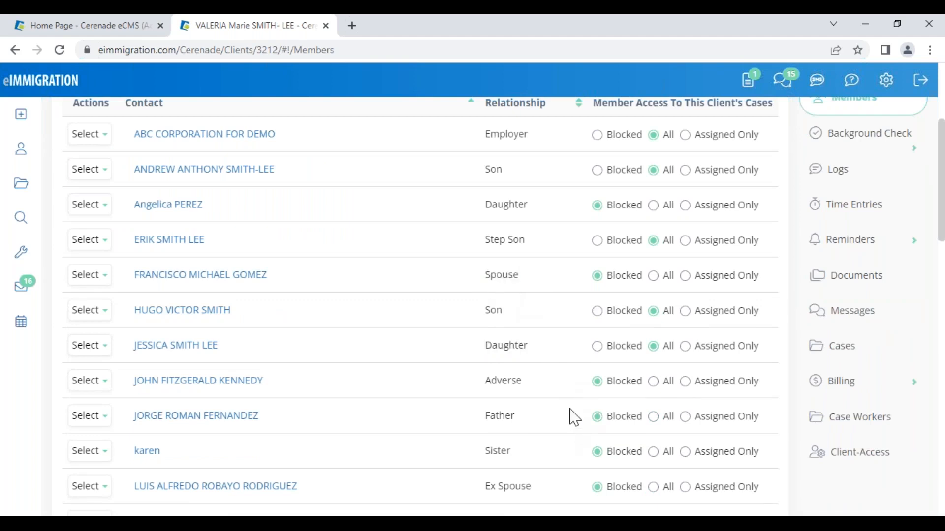
scroll(570, 416, up, 4)
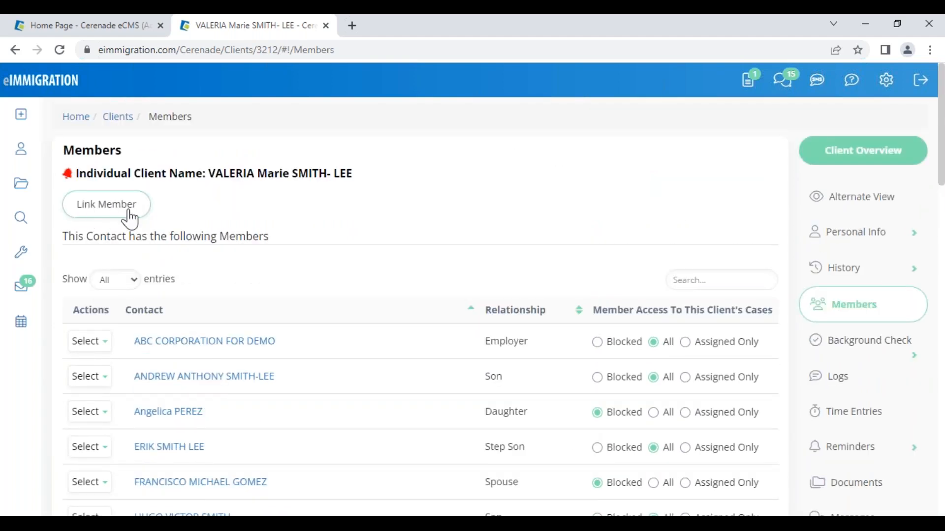
click(131, 217)
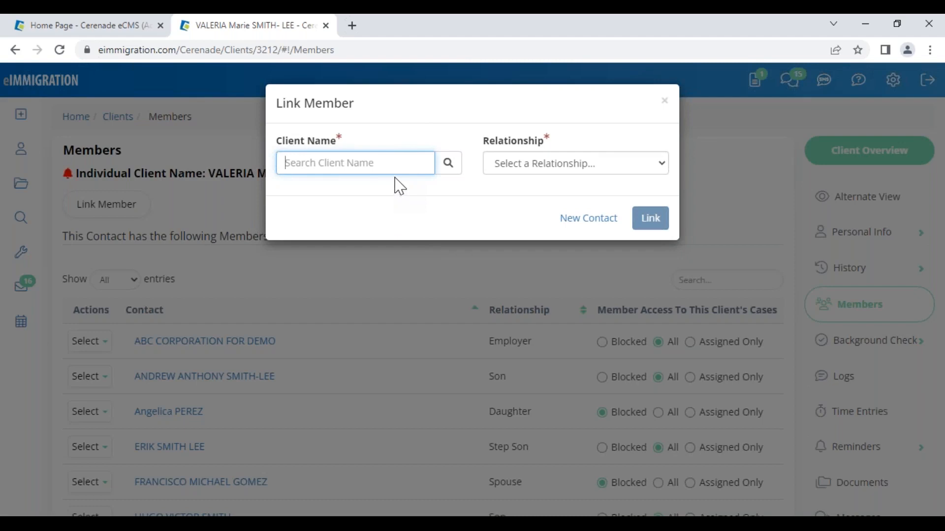
click(596, 222)
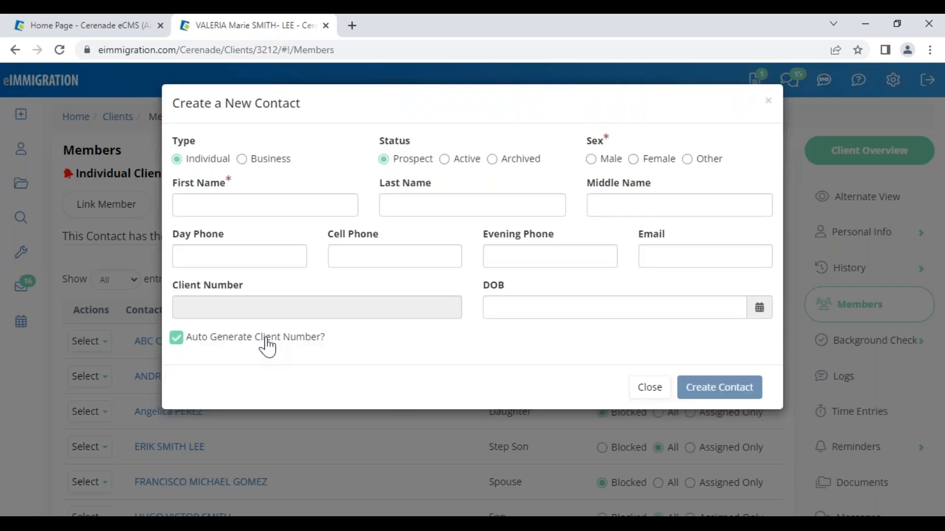
click(268, 339)
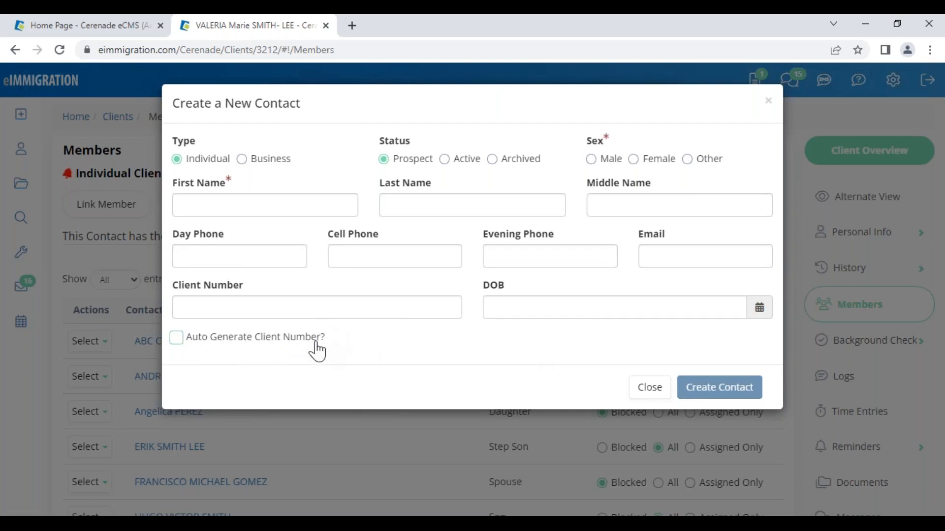
drag(245, 288, 183, 295)
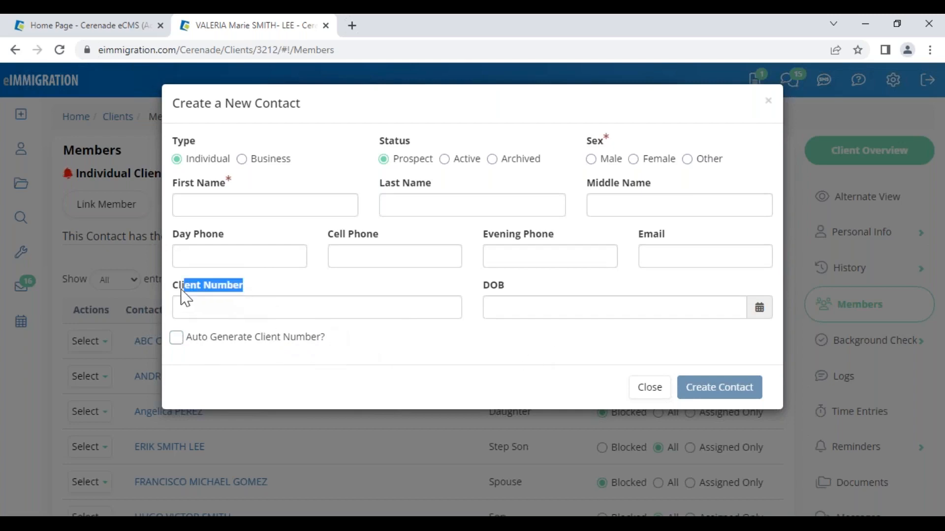
click(421, 341)
click(650, 387)
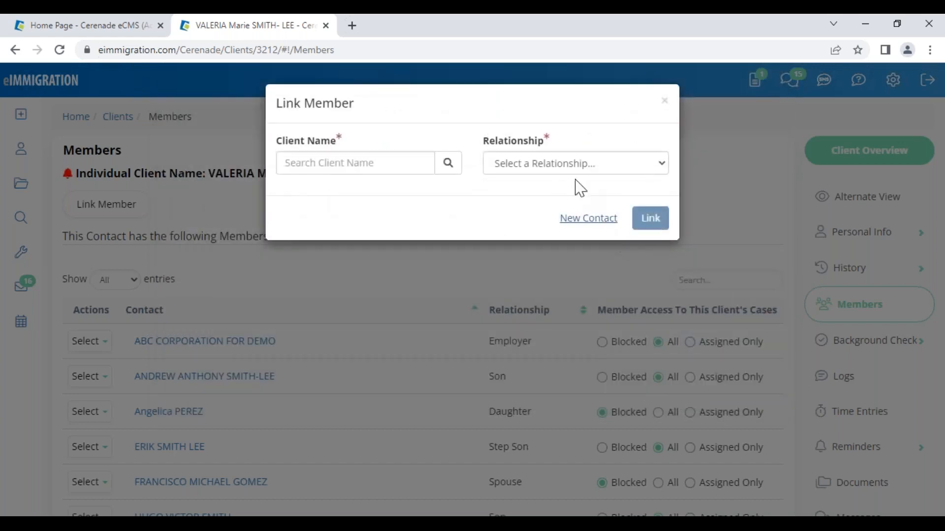
Examine the available relationship types for linking a member and close the dialog without linking anyone
click(600, 166)
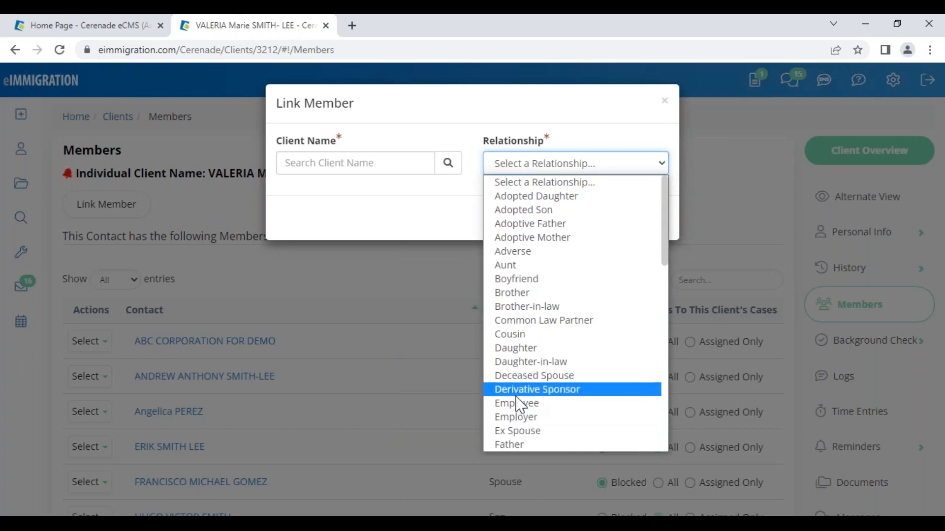
scroll(519, 386, down, 10)
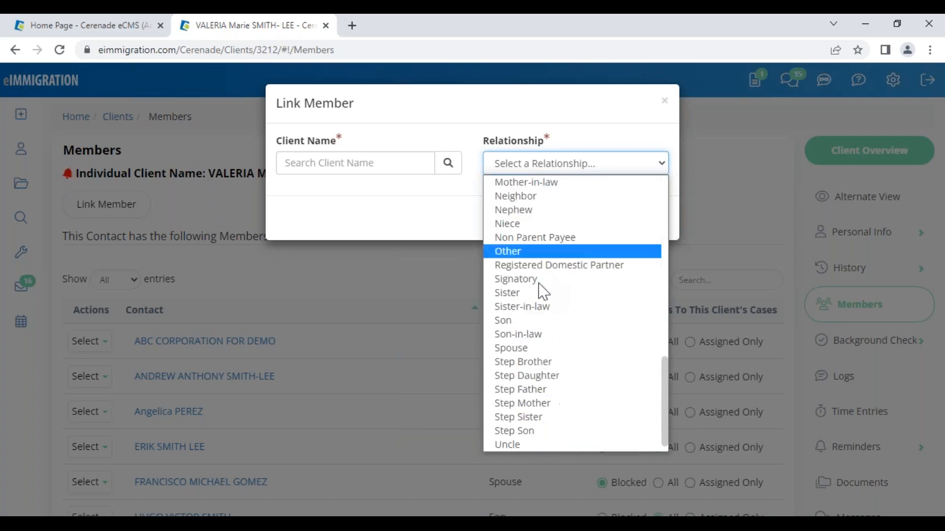
click(415, 225)
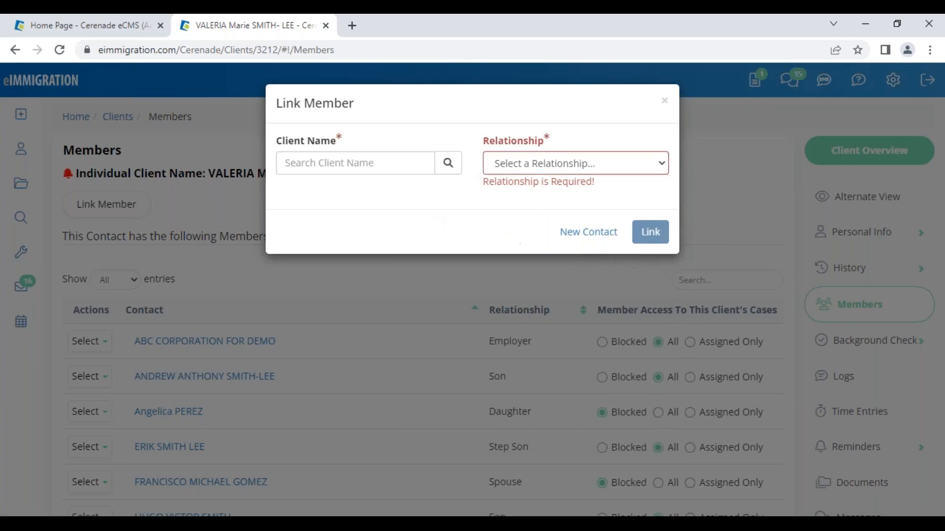
click(664, 101)
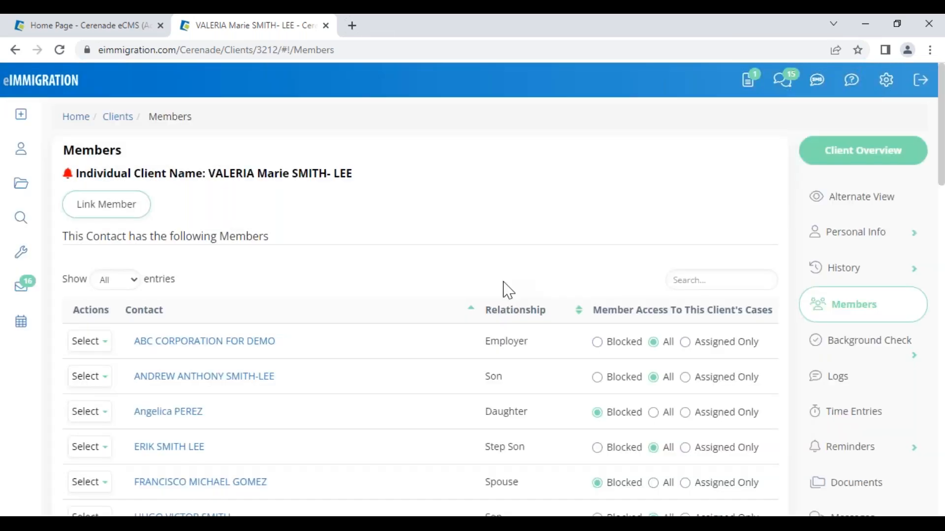
Start a new case from the client's cases with the process Adjustment of Status/ Ajuste de Estatus
scroll(782, 344, down, 5)
click(859, 288)
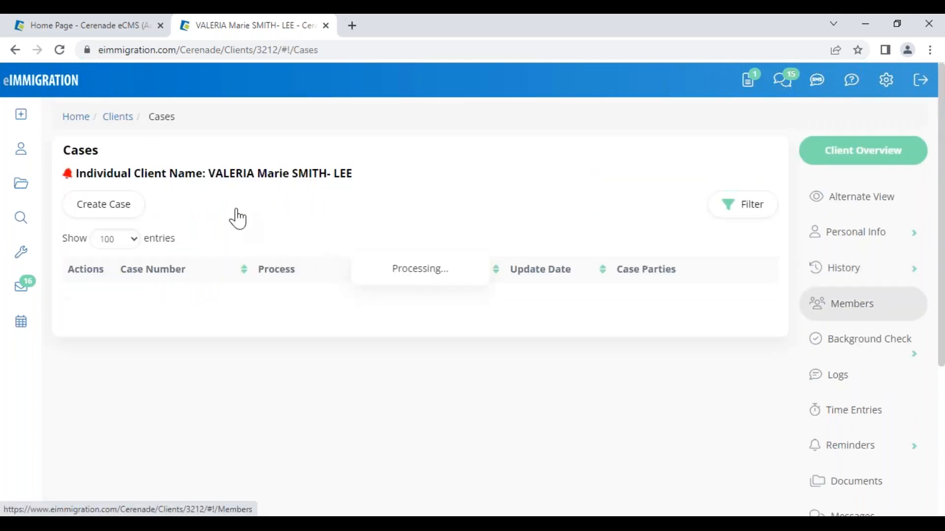
click(127, 216)
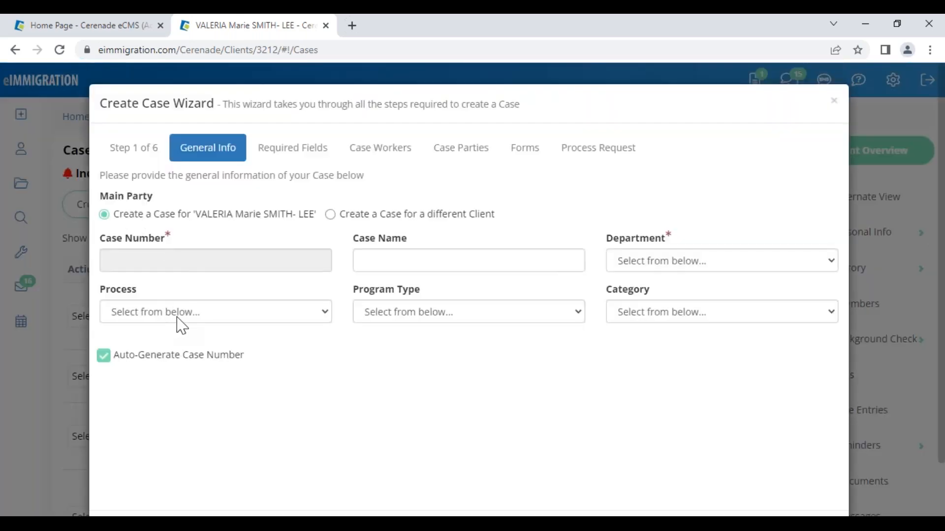
click(180, 322)
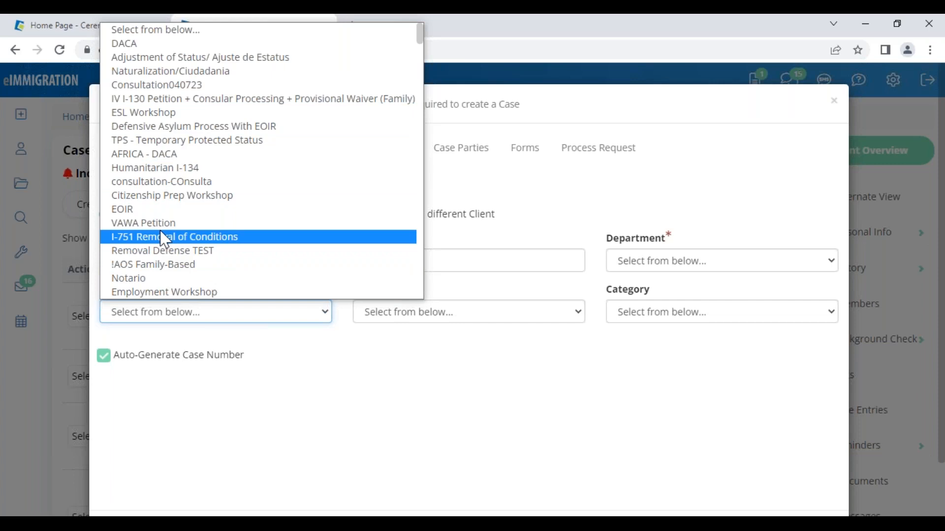
scroll(177, 246, down, 6)
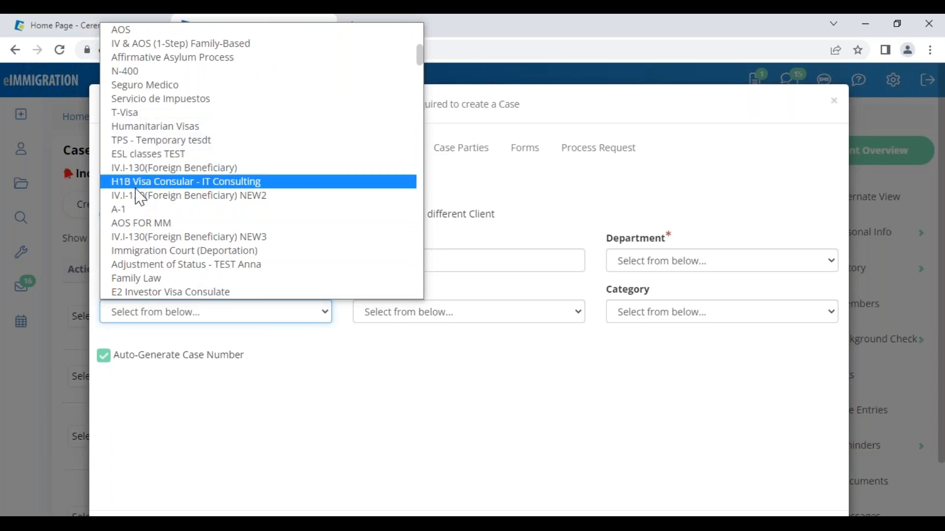
scroll(152, 156, up, 6)
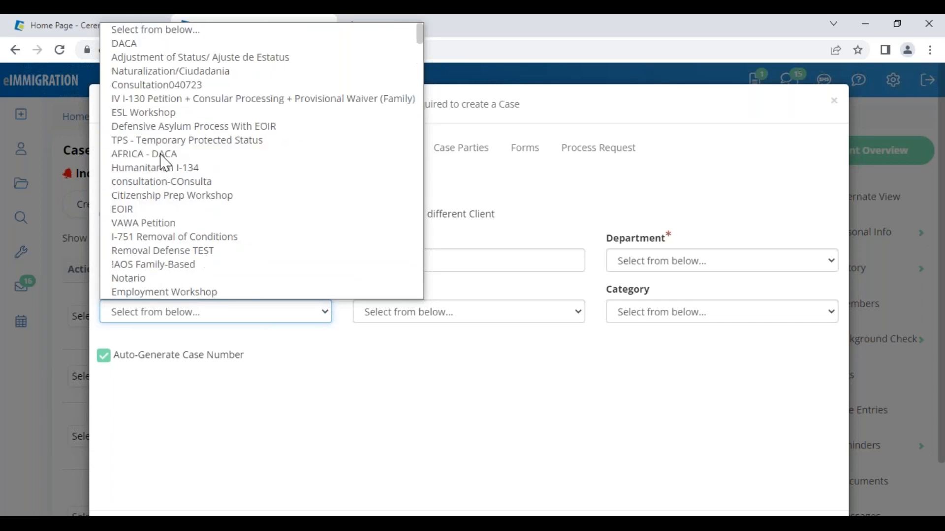
click(164, 58)
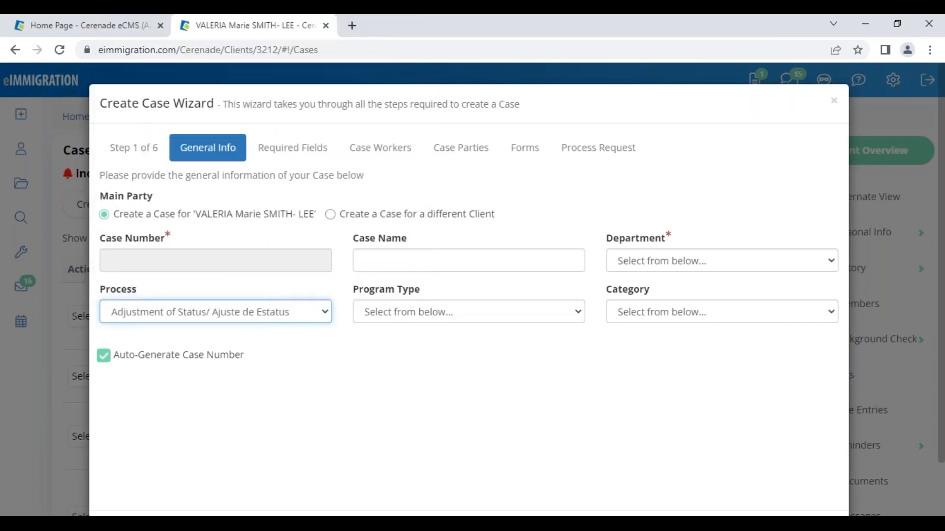
Set the case's department to Law Office of Cerenade California, LLC (Inglewood) and its program type to GRANT # 1
click(633, 268)
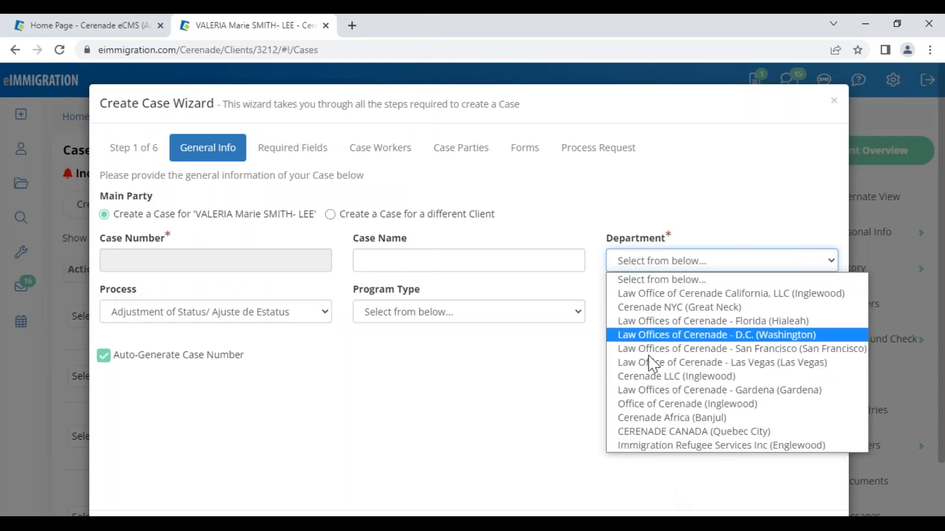
click(643, 295)
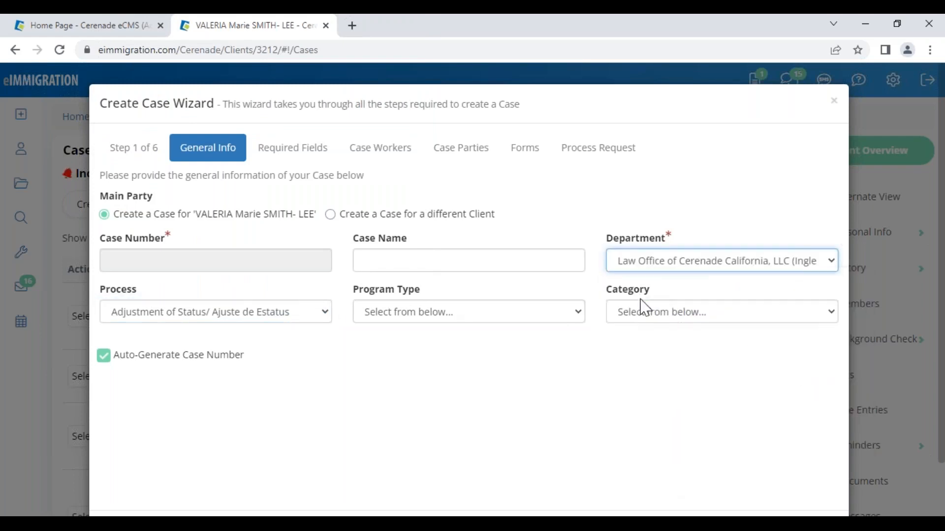
click(480, 324)
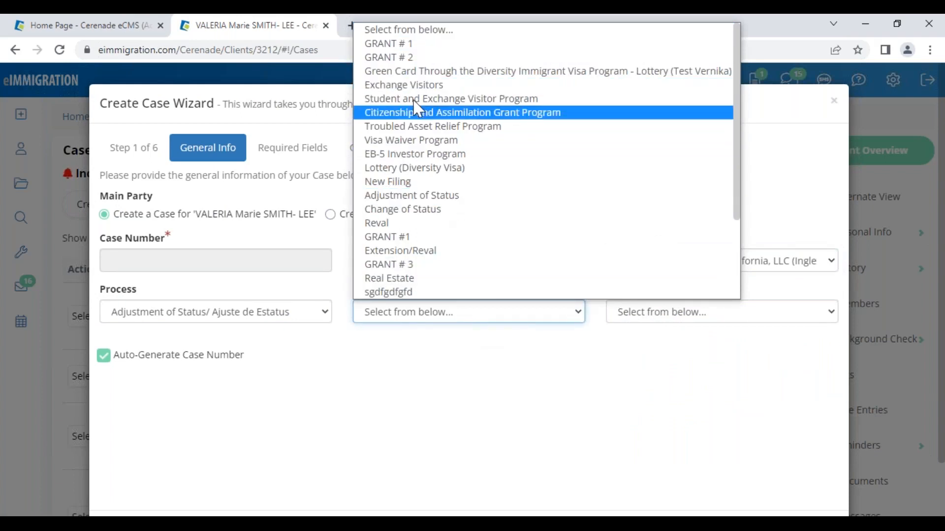
click(403, 49)
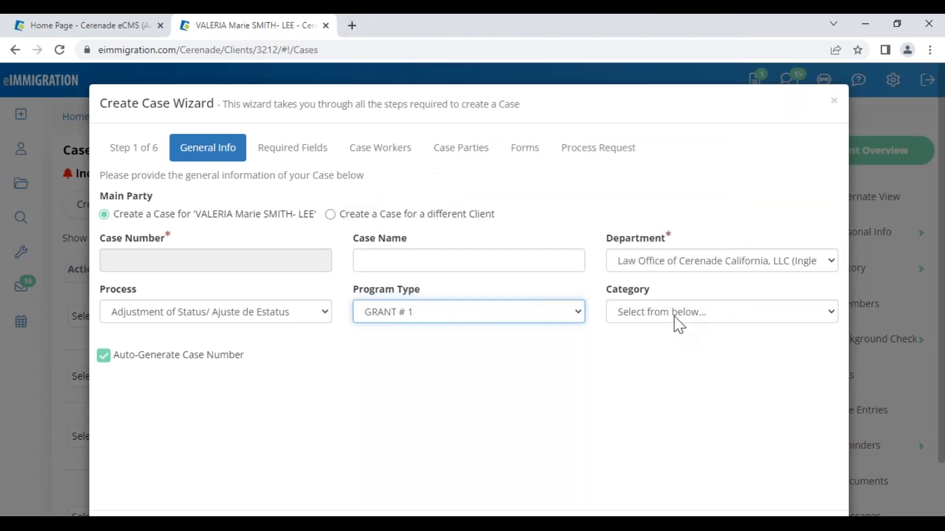
Set the case category to Family Based and advance through the required fields to the case workers
click(683, 322)
scroll(679, 232, down, 5)
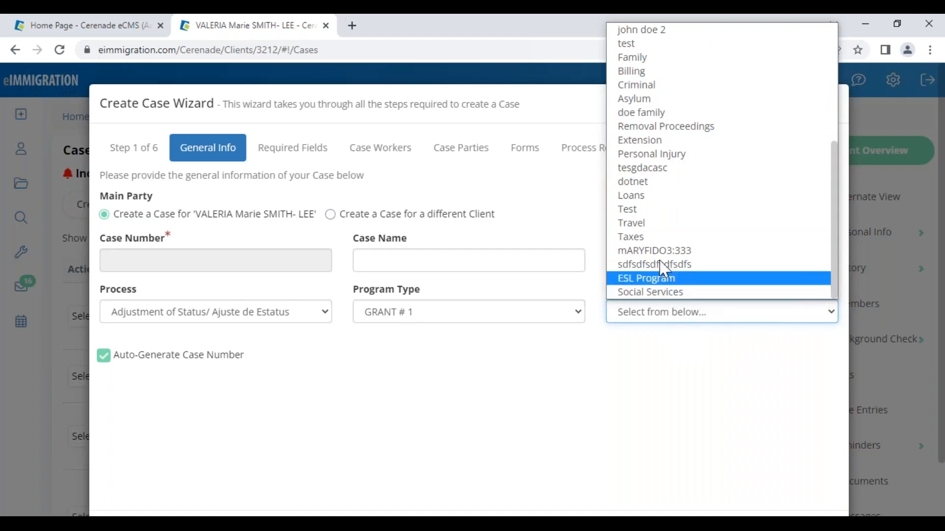
scroll(648, 110, up, 5)
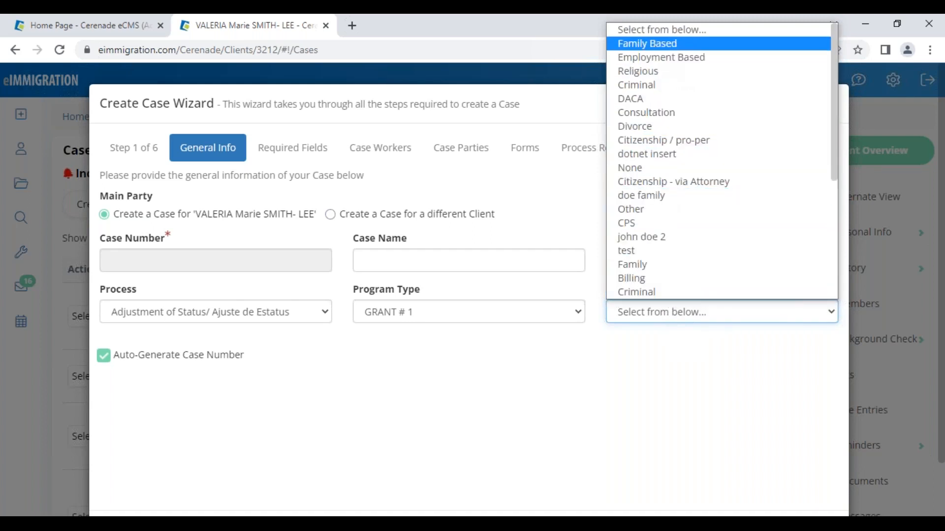
click(647, 44)
scroll(768, 443, down, 2)
click(817, 473)
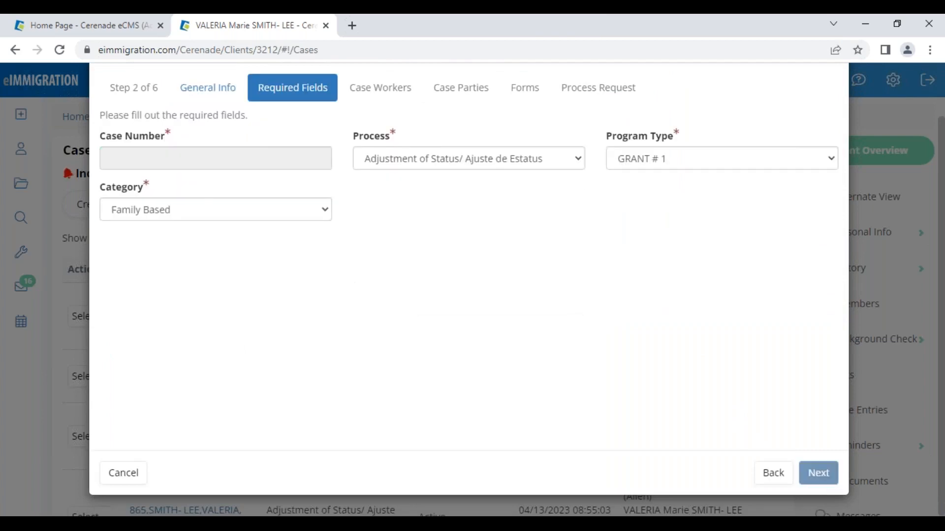
click(818, 473)
Review the assigned attorney's form transfer setting and the option to add a case worker, and continue to the case parties
drag(474, 227, 504, 228)
drag(732, 209, 824, 215)
click(678, 285)
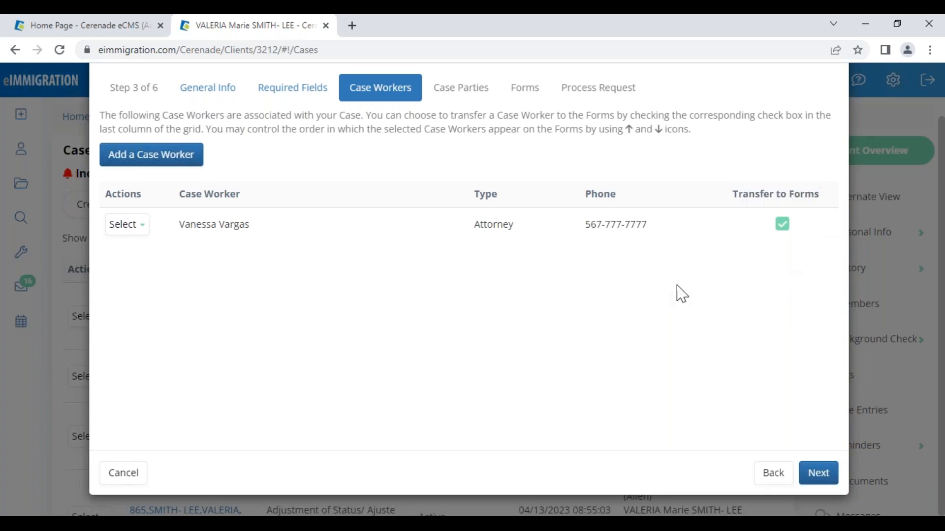
click(169, 154)
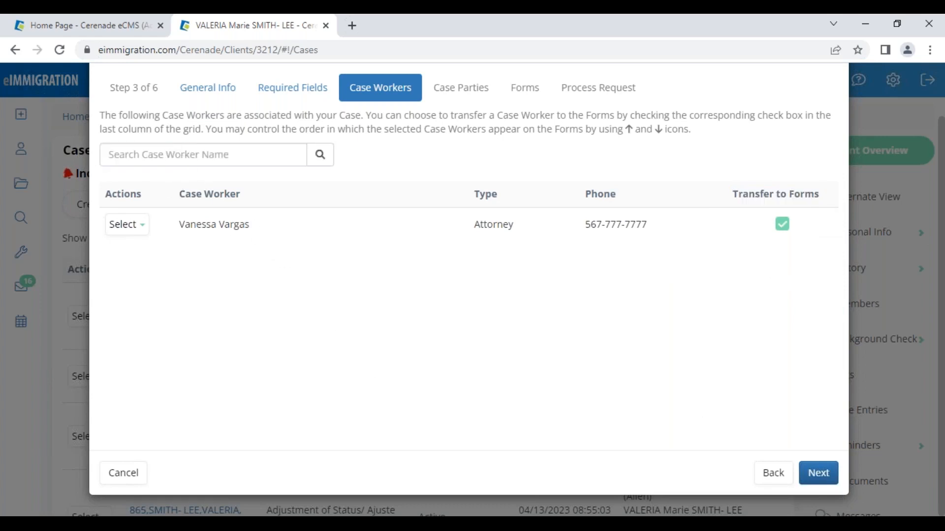
click(819, 473)
Examine the Role column and the employer entry in the list of case parties
double_click(468, 220)
click(339, 254)
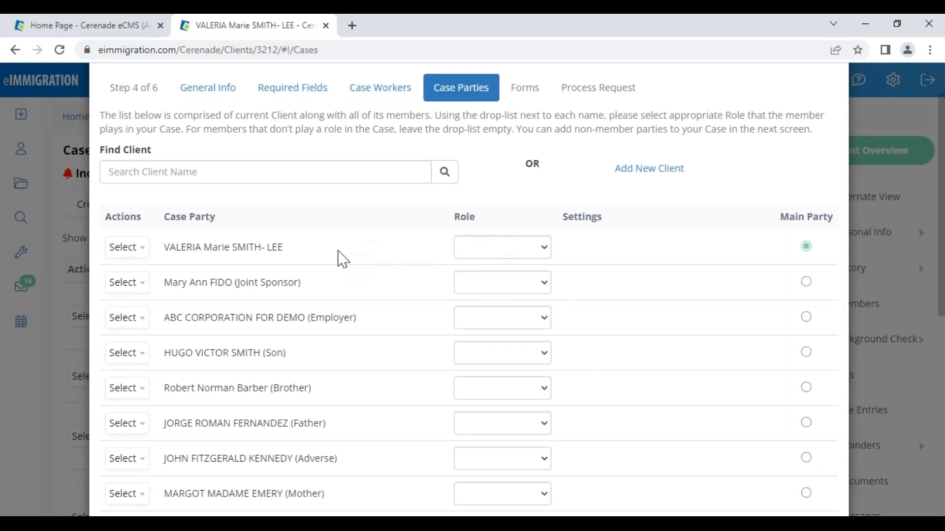
drag(337, 324, 386, 331)
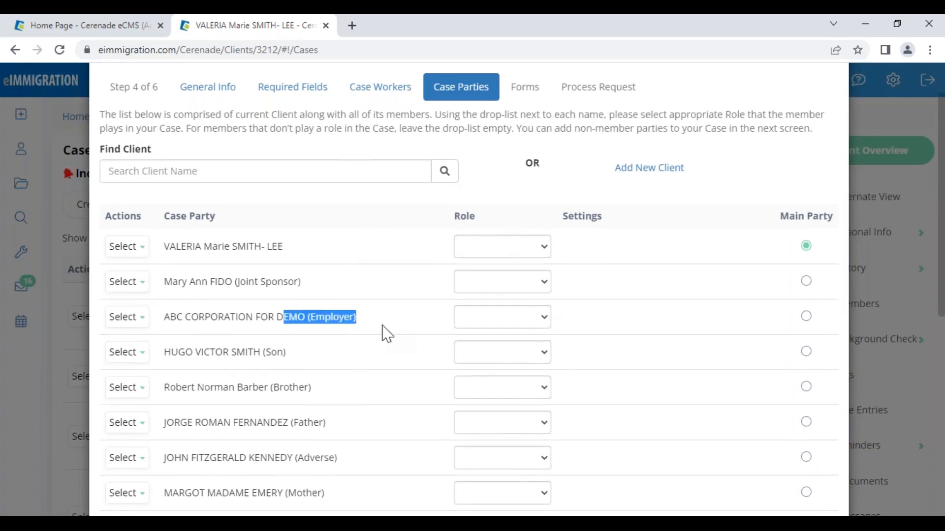
scroll(491, 261, down, 1)
Assign ABC CORPORATION FOR DEMO the Employer role with its address and a signatory, and clear the role again
click(492, 251)
click(496, 281)
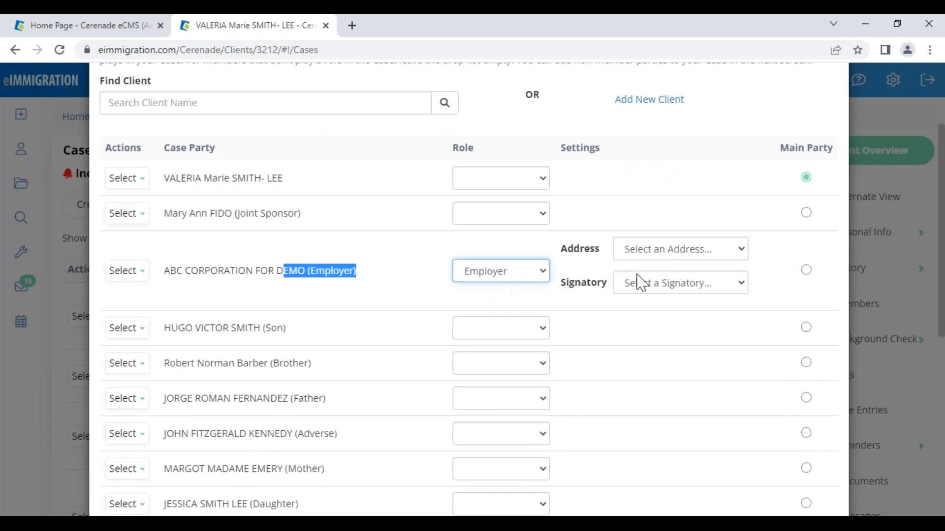
click(650, 253)
click(656, 285)
click(657, 288)
click(665, 339)
click(473, 274)
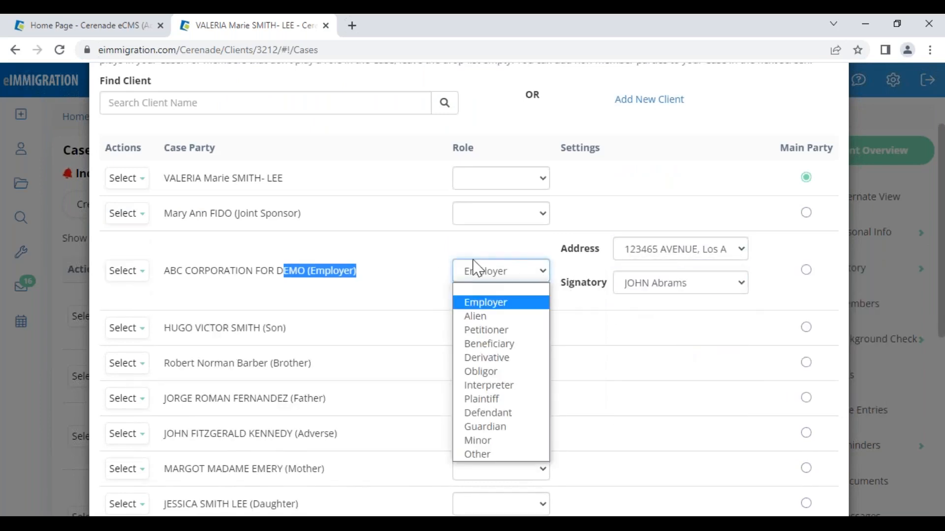
click(492, 288)
Assign the Petitioner role to the individual client who is the main party of the case
click(489, 185)
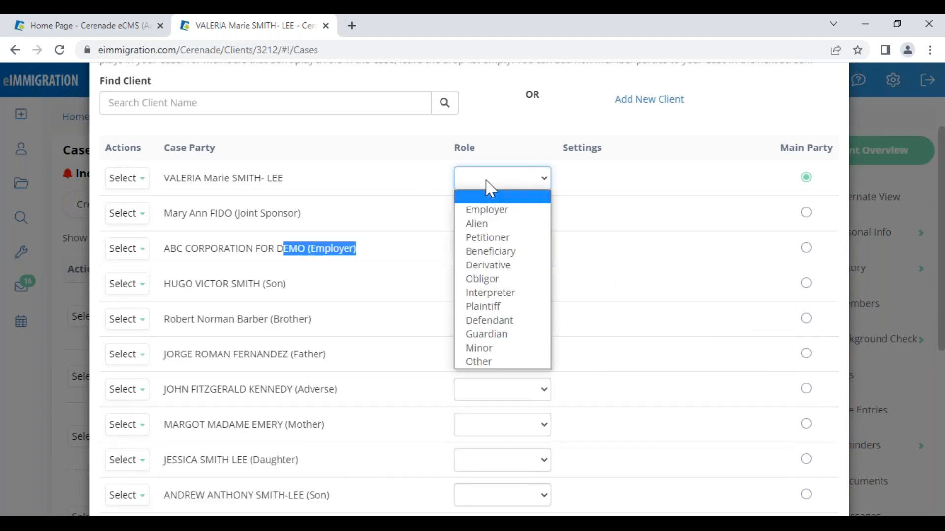
click(497, 238)
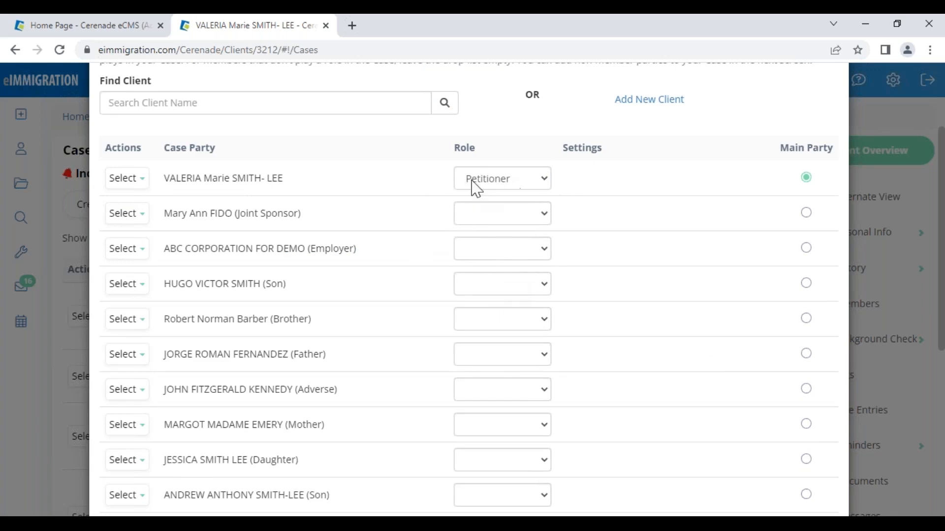
drag(438, 150, 477, 154)
click(415, 227)
Assign the Alien role to the client's current spouse in the case parties
scroll(445, 339, down, 4)
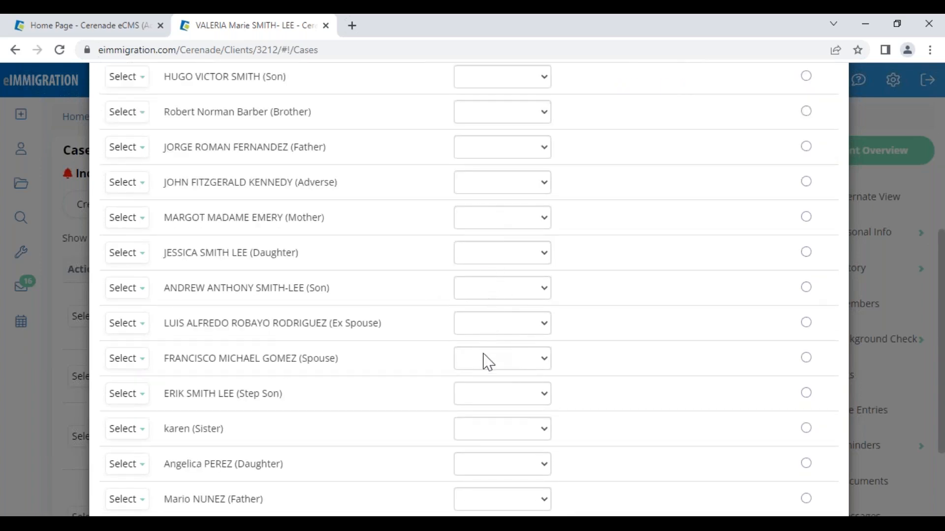
click(487, 365)
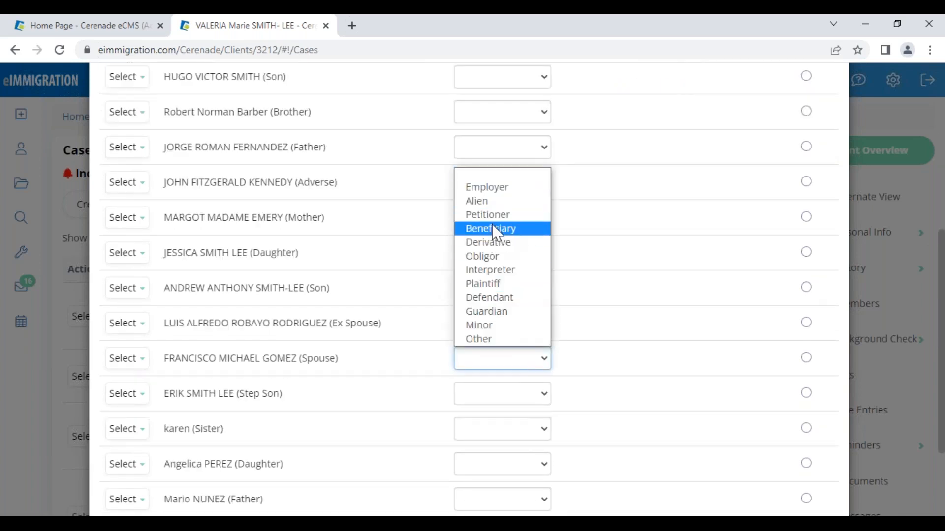
click(492, 201)
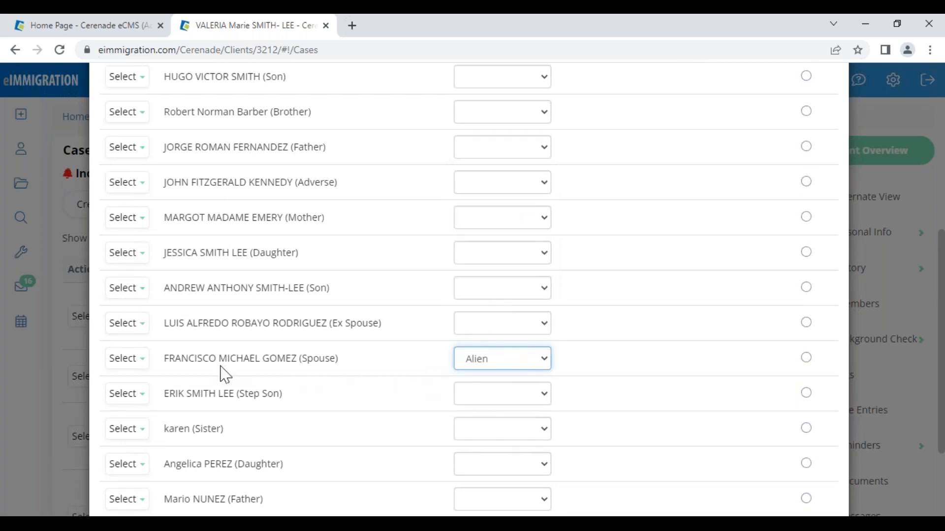
Check the current spouse's entry with the Alien role in the case parties and continue to the wizard's Forms step
drag(162, 358, 373, 377)
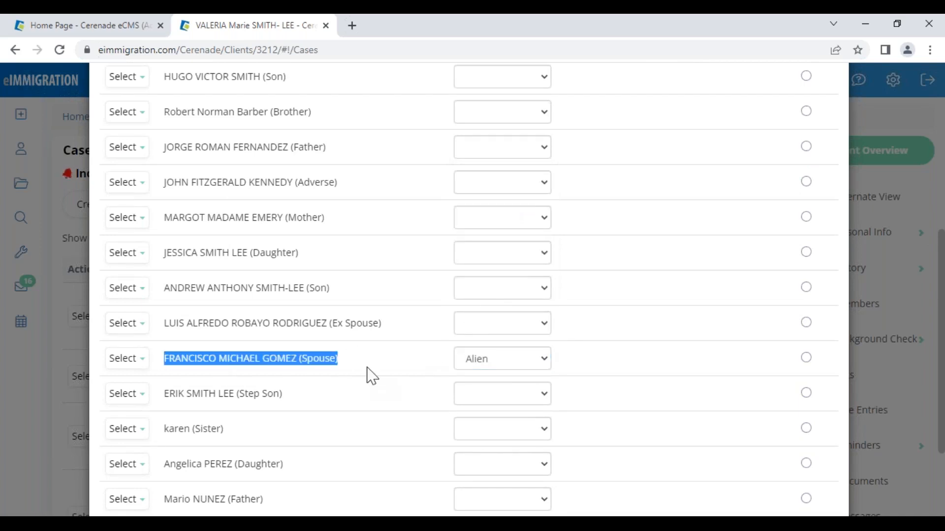
click(367, 372)
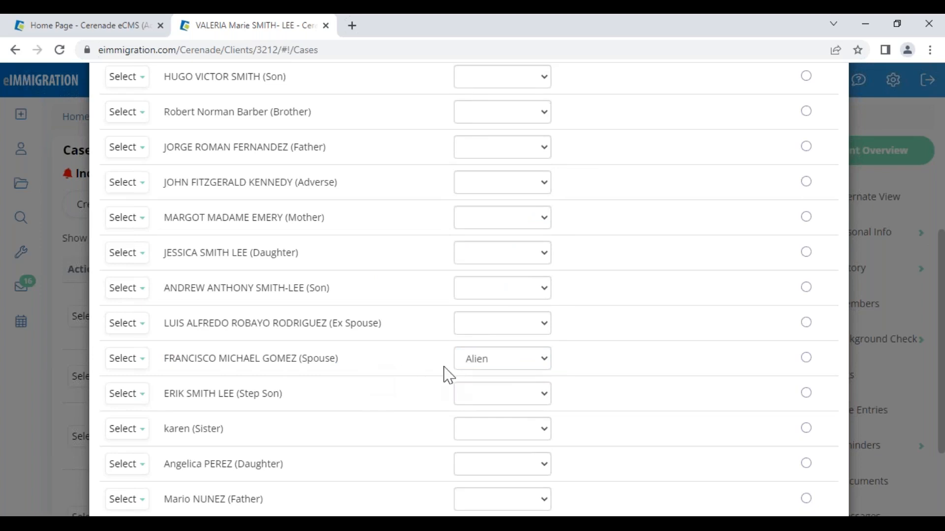
drag(190, 358, 365, 345)
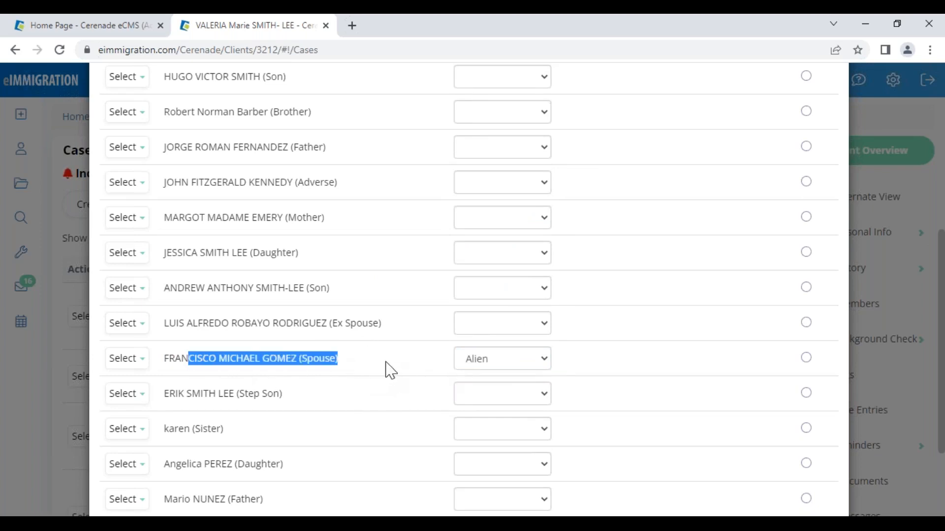
click(442, 368)
scroll(728, 392, down, 3)
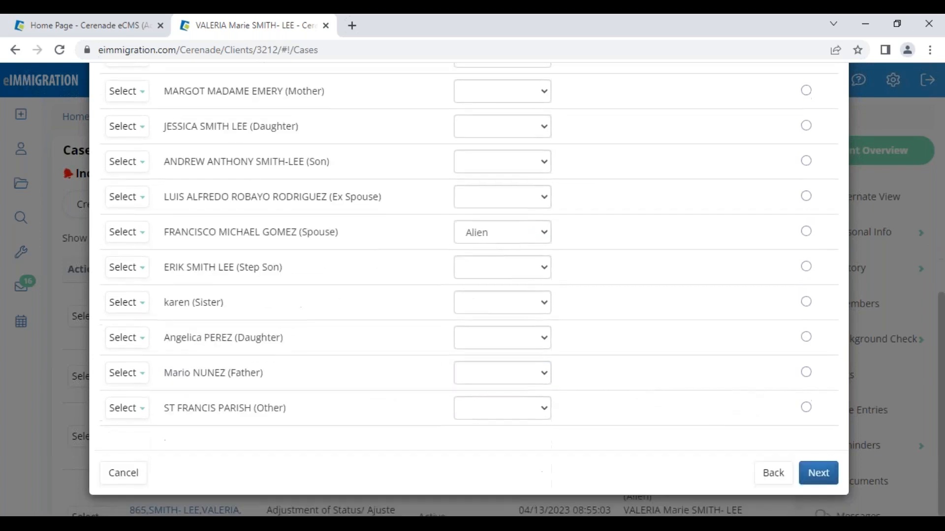
drag(339, 235, 114, 241)
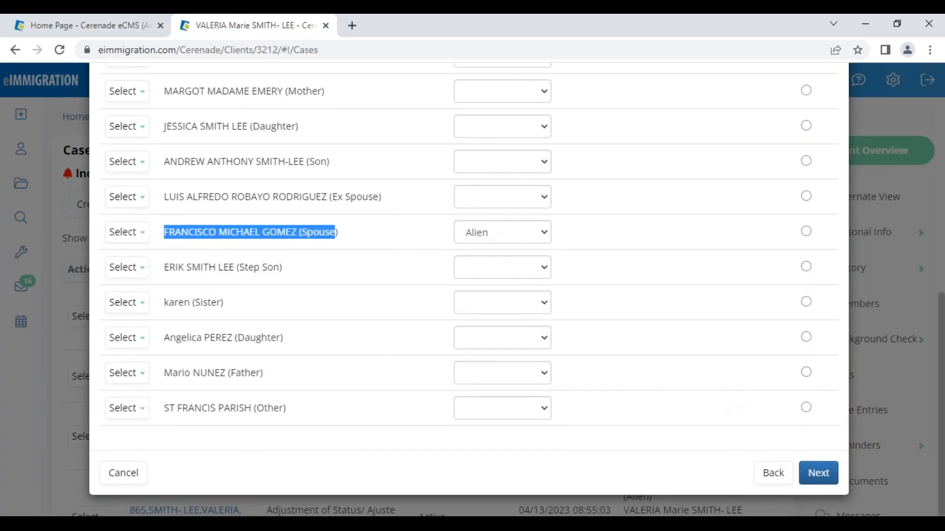
click(819, 473)
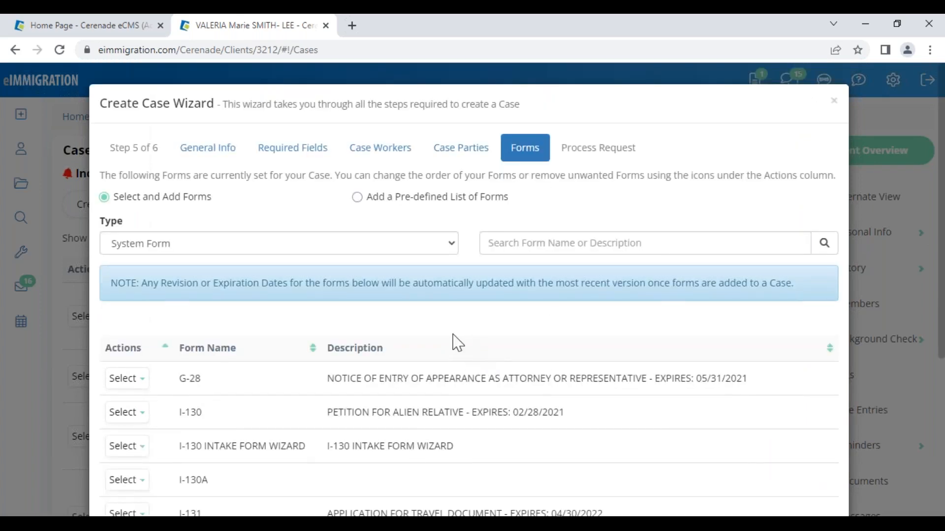
Review the forms preset for the Adjustment of Status case, from G-28 to I-485, and create the case
scroll(221, 143, down, 5)
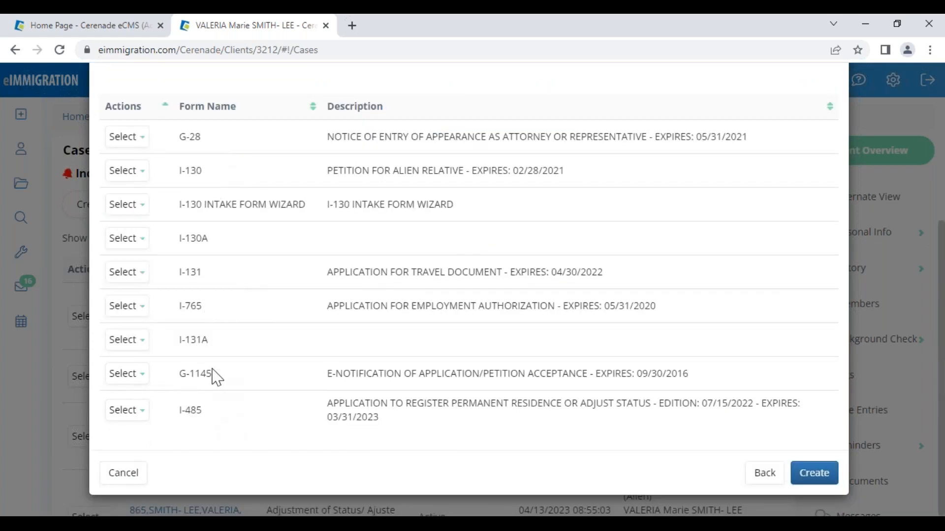
scroll(249, 343, up, 5)
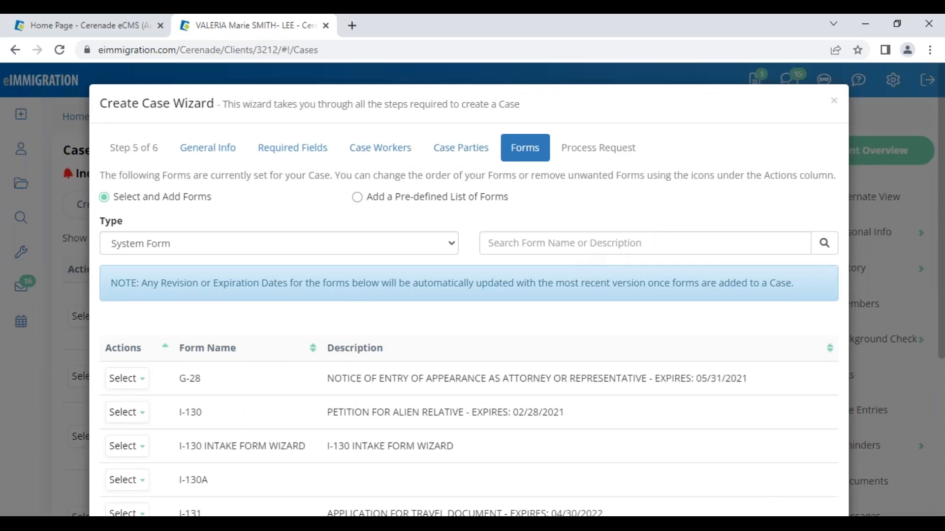
scroll(757, 412, down, 5)
click(813, 474)
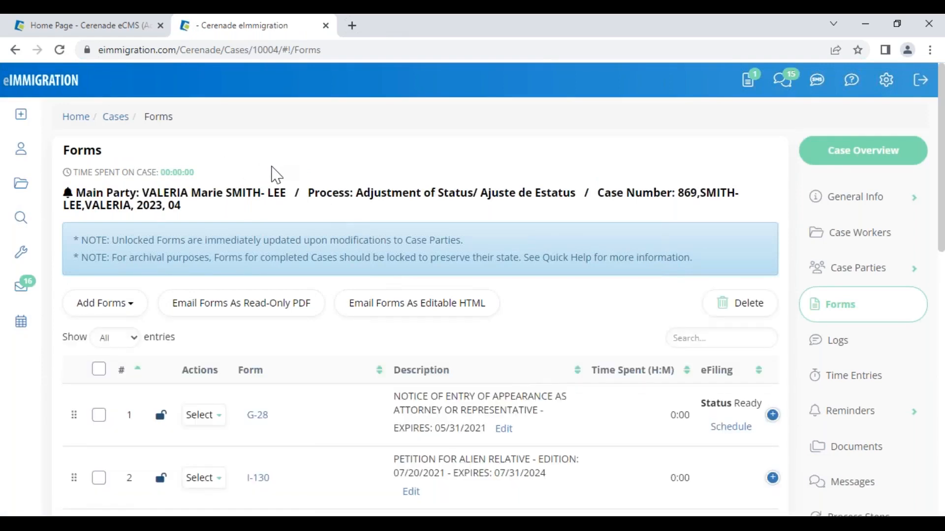
Open the main party's client profile from the case, dismissing its alerts, and return to the case's forms
click(222, 199)
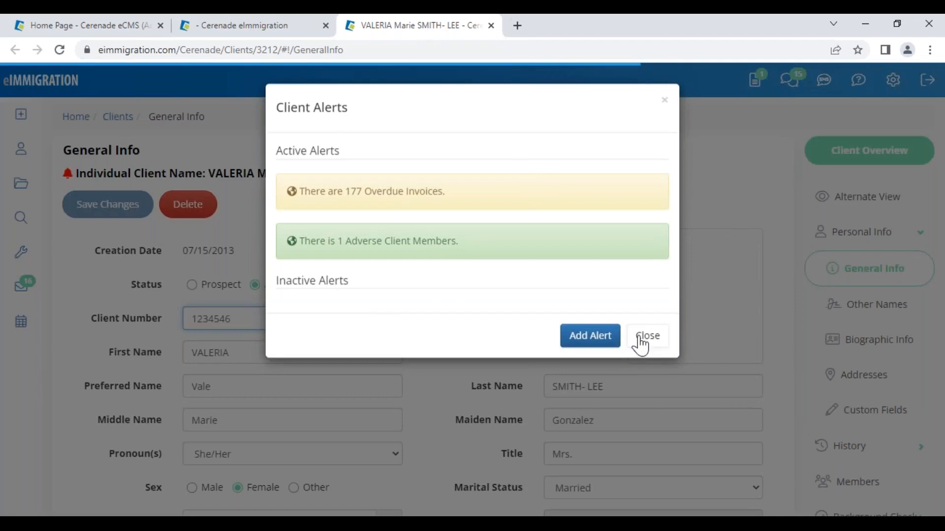
click(639, 337)
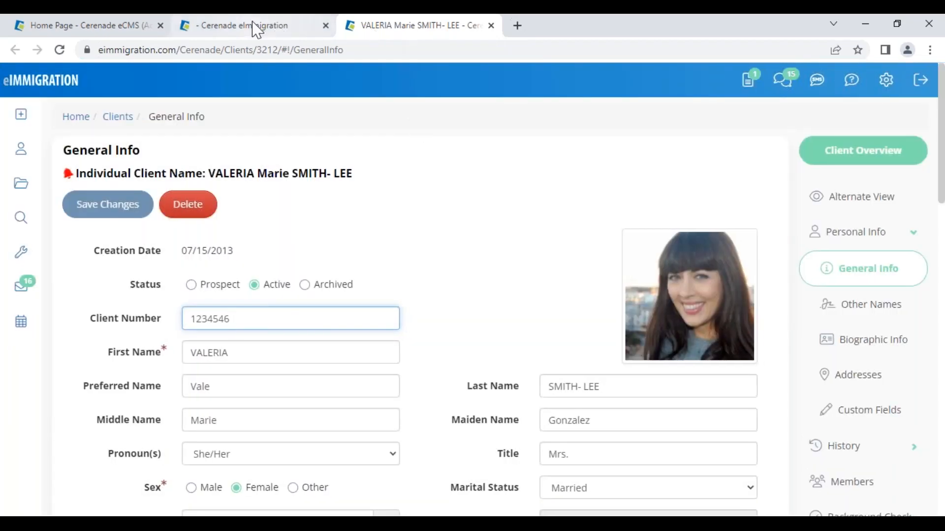
click(258, 27)
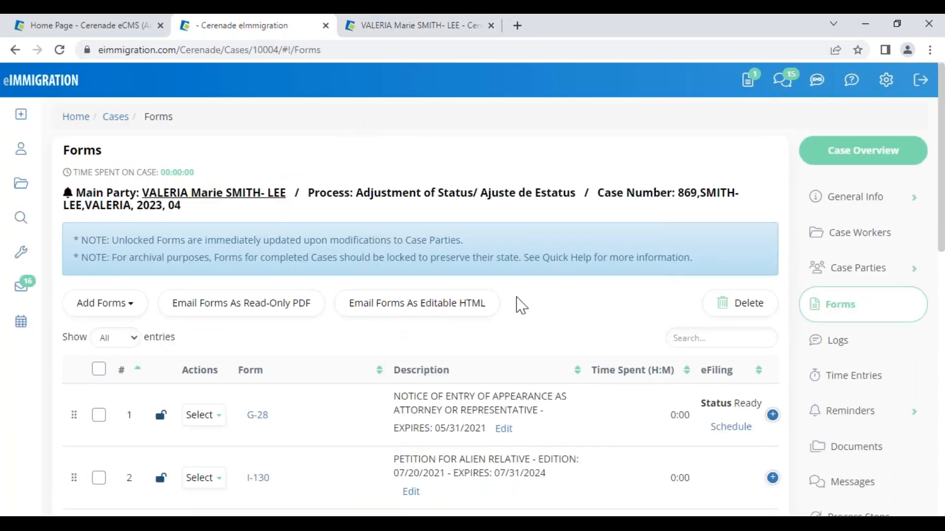
Open the case's I-130 form, acknowledge the locked-regions notice and examine the petitioner information on its first page
scroll(344, 334, down, 3)
click(259, 340)
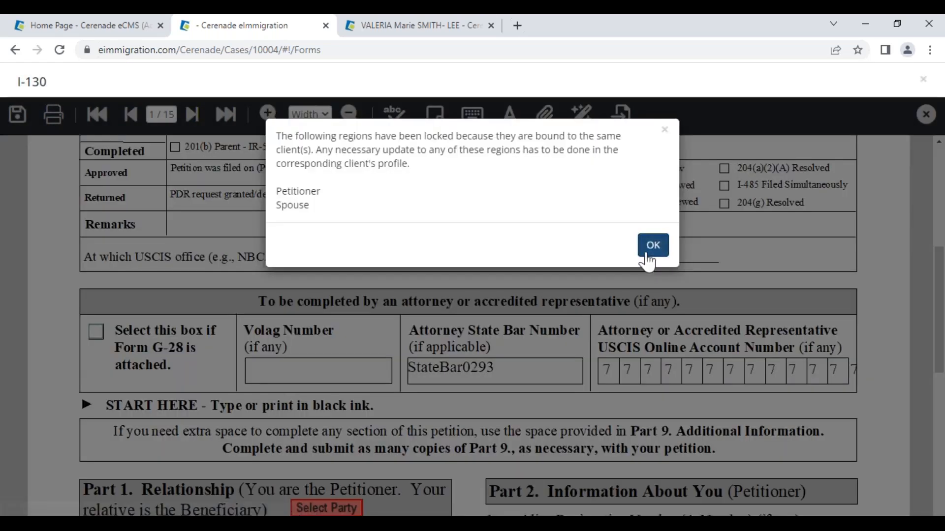
click(649, 234)
scroll(420, 389, down, 5)
scroll(421, 389, down, 3)
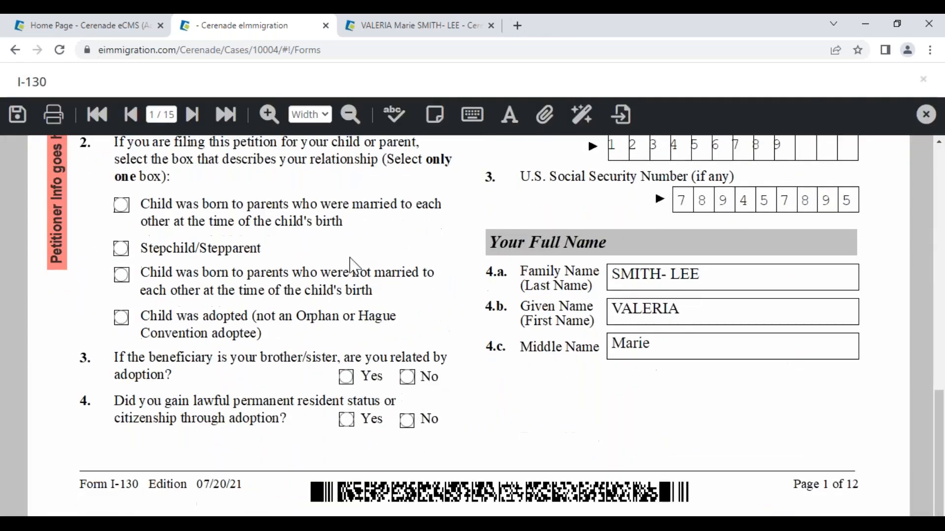
Compare the petitioner details on the I-130 with the General Info in the client's profile
click(402, 27)
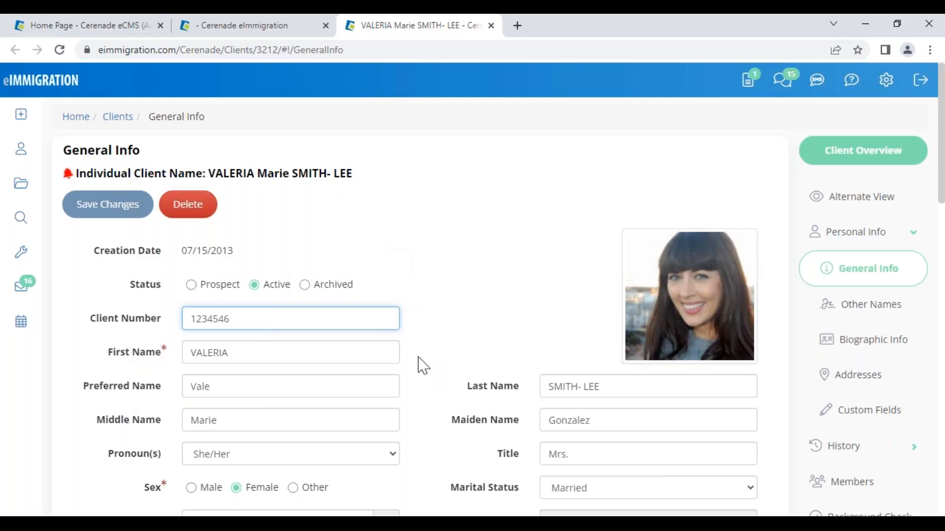
scroll(416, 371, down, 4)
scroll(416, 371, up, 4)
click(270, 27)
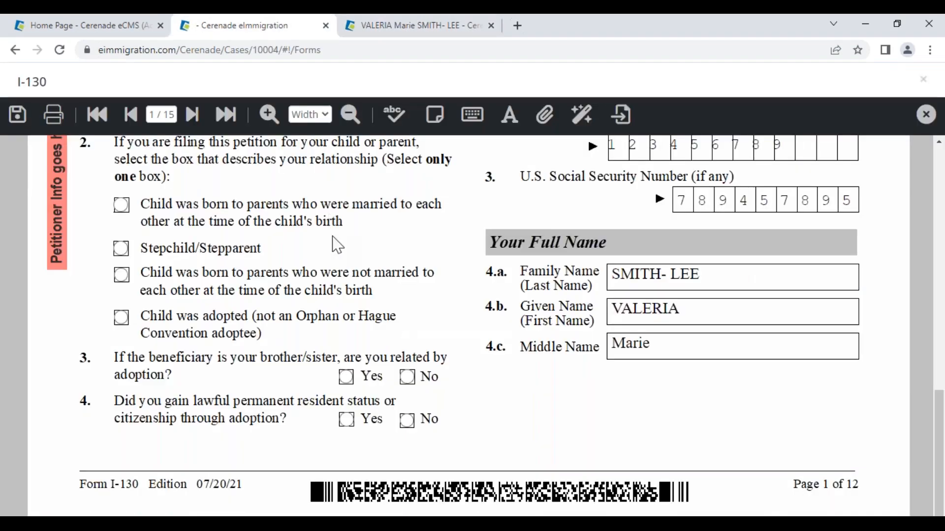
Go to page 5 of the I-130 and examine the beneficiary's name fields bound to the Alien party
click(164, 115)
text(5)
key(Return)
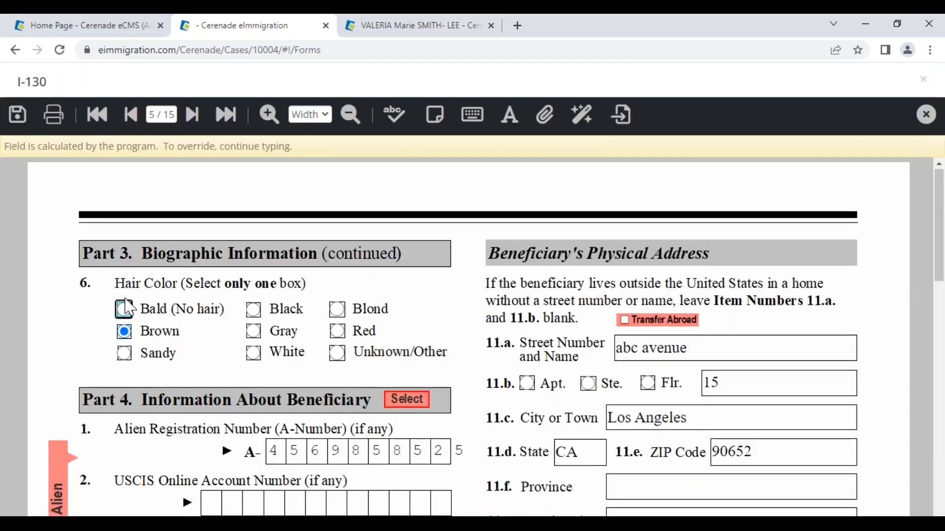
scroll(126, 307, down, 4)
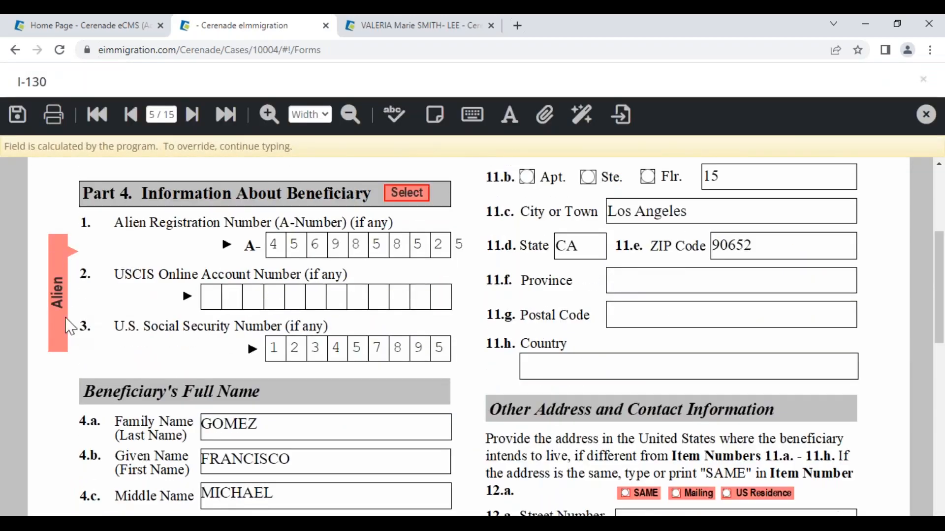
click(293, 461)
click(276, 492)
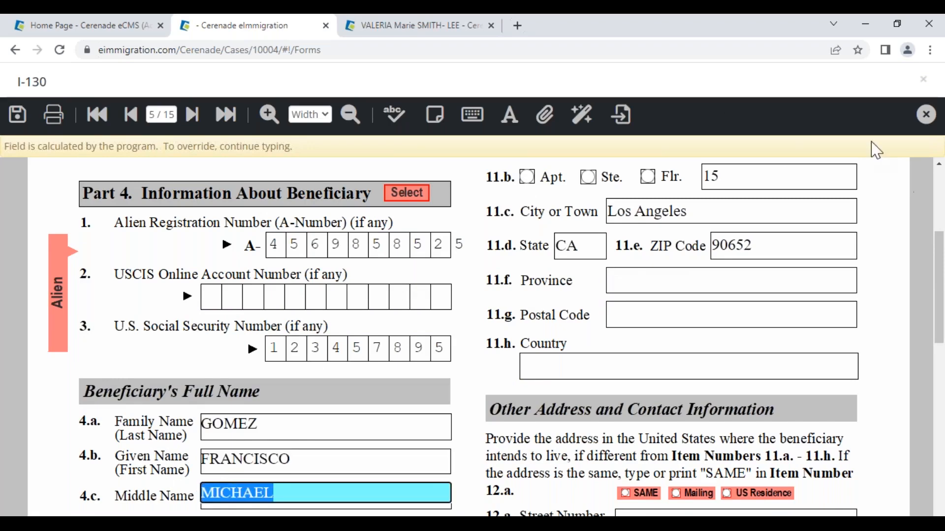
Save the I-130 form and close it
click(18, 116)
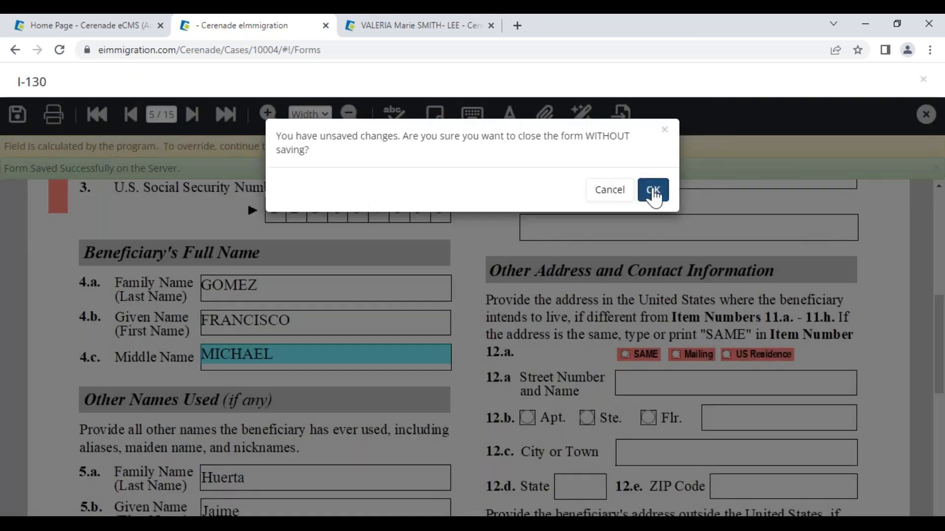
click(653, 196)
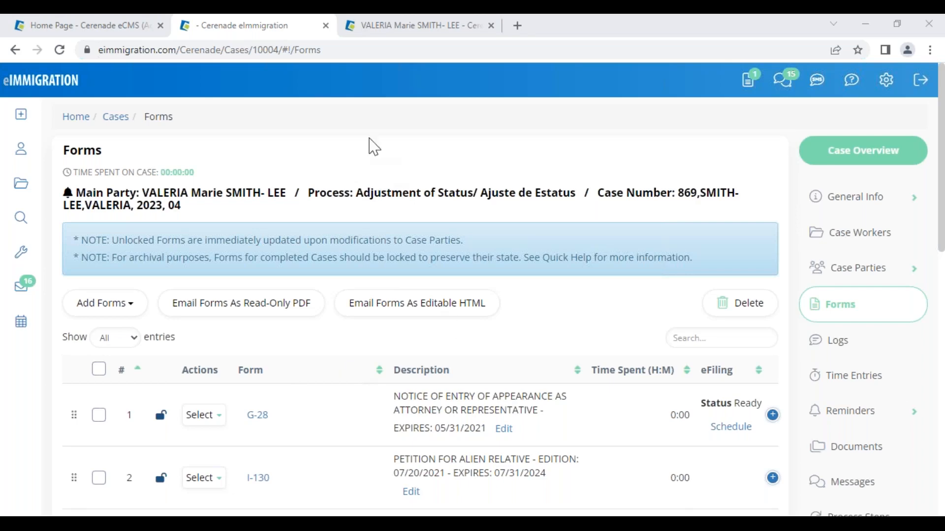
Return to the main party's client profile and open its list of reminders
click(382, 35)
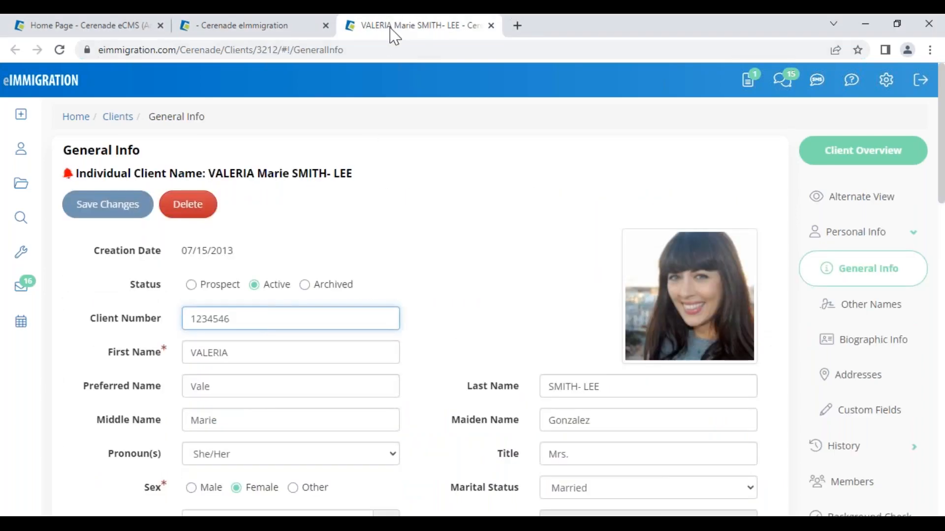
click(269, 26)
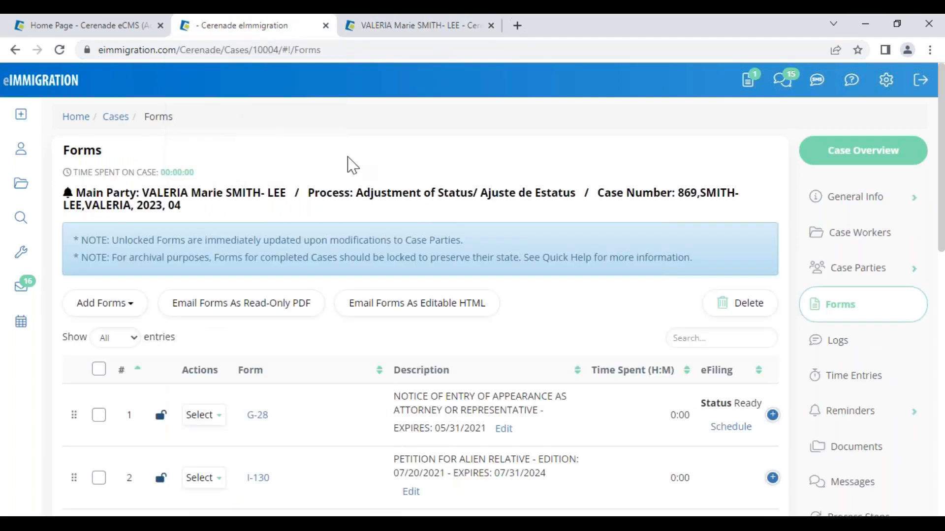
click(440, 31)
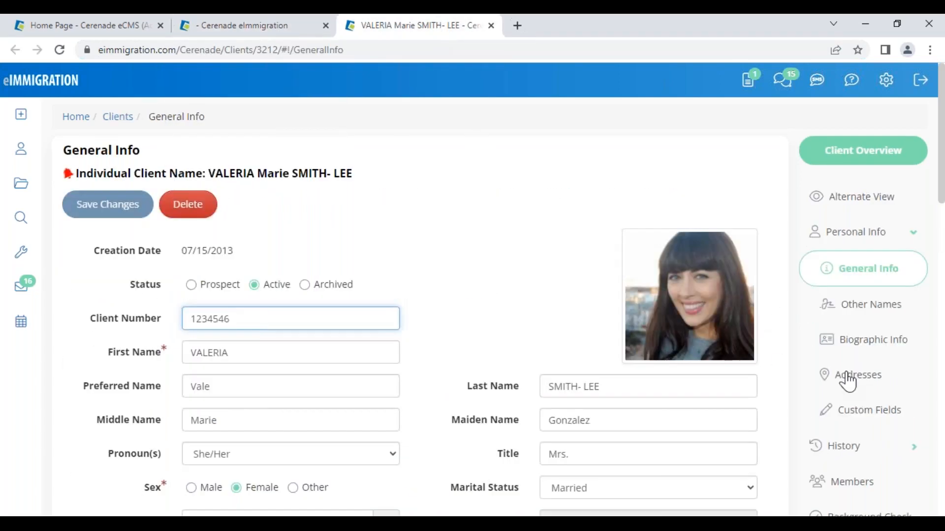
scroll(870, 439, down, 4)
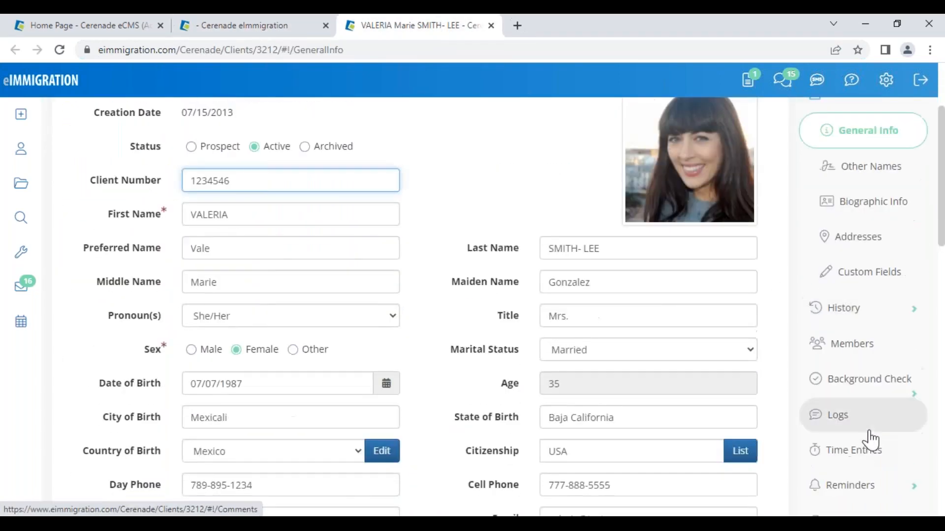
click(865, 413)
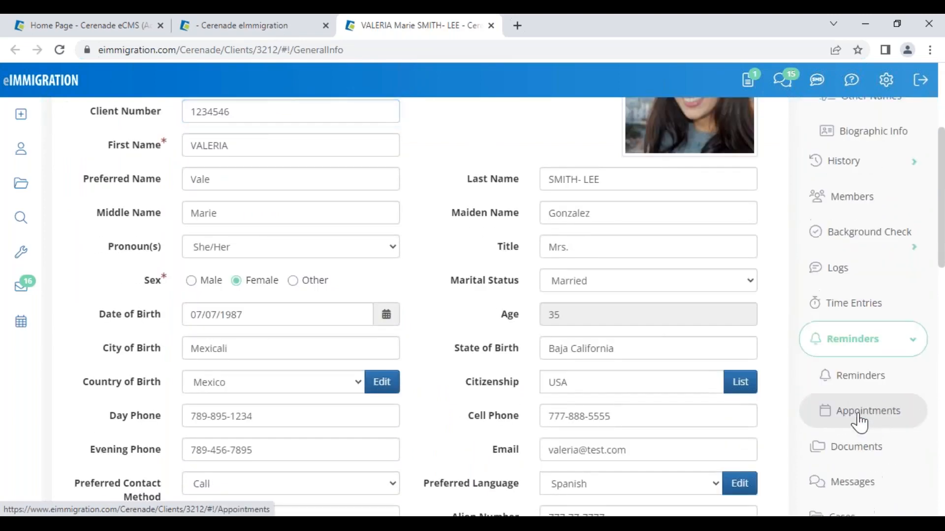
scroll(858, 422, down, 3)
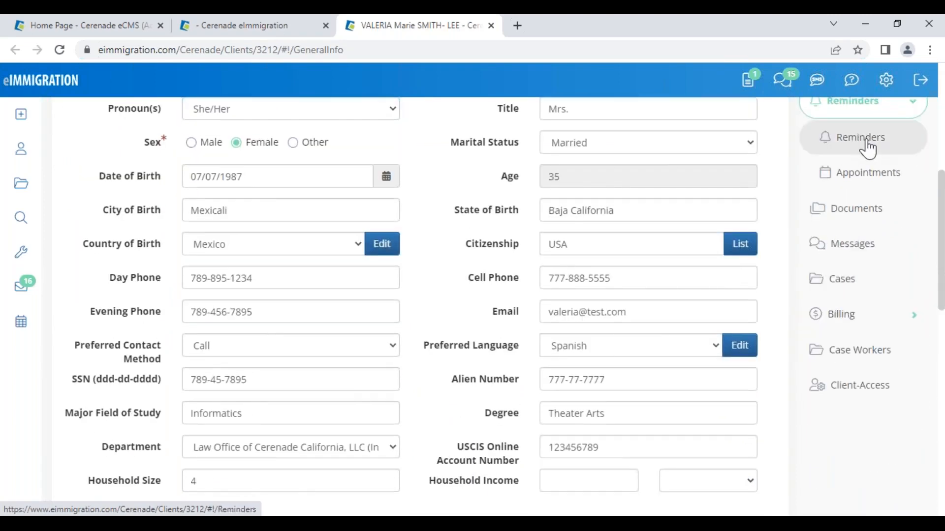
click(866, 143)
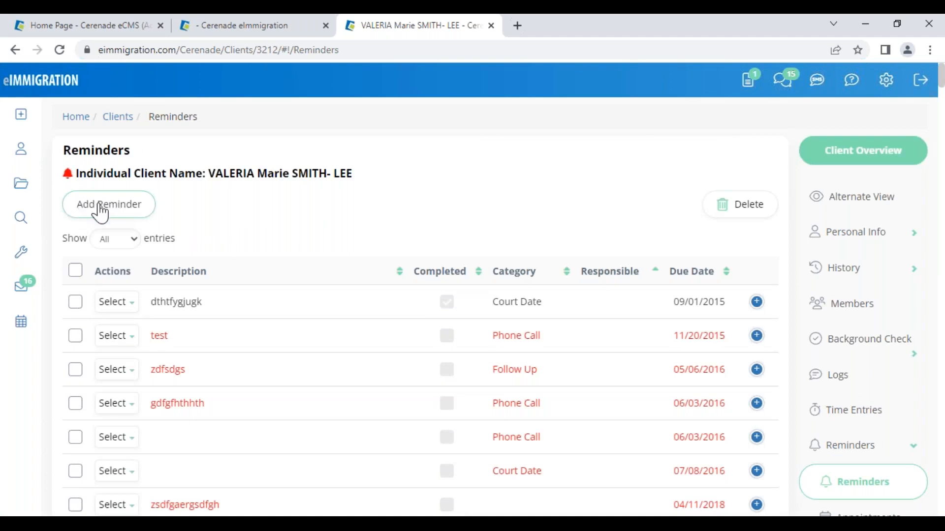
Start a new client reminder and try the categories Task, Follow Up and Check with Client about Biometrics Appointment details
click(101, 205)
click(274, 162)
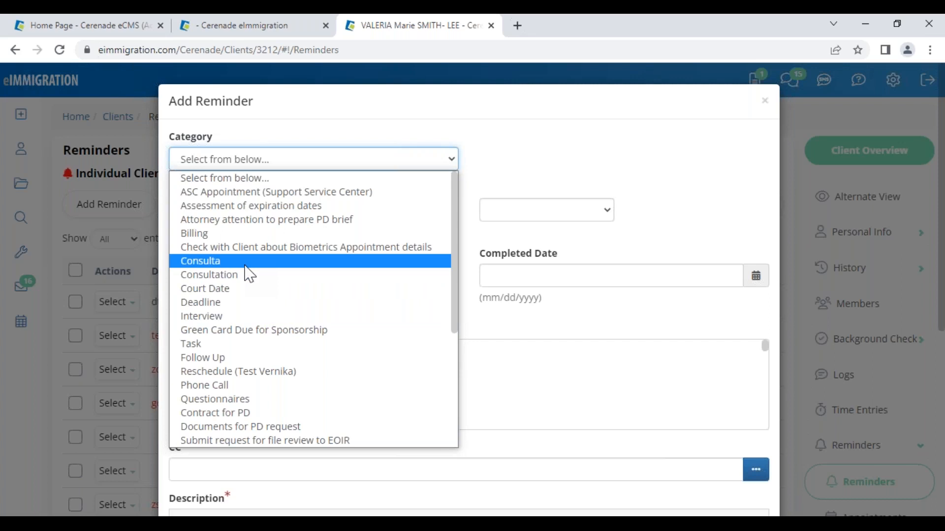
click(217, 345)
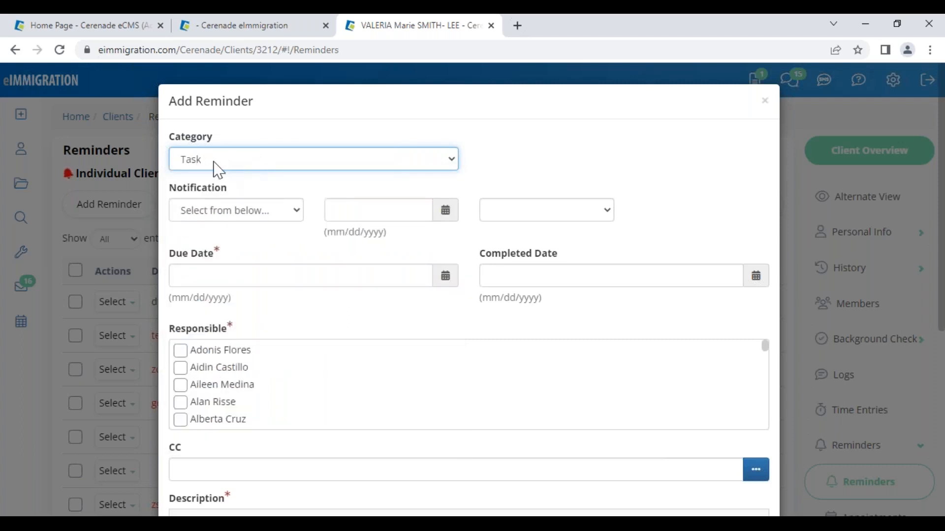
click(217, 170)
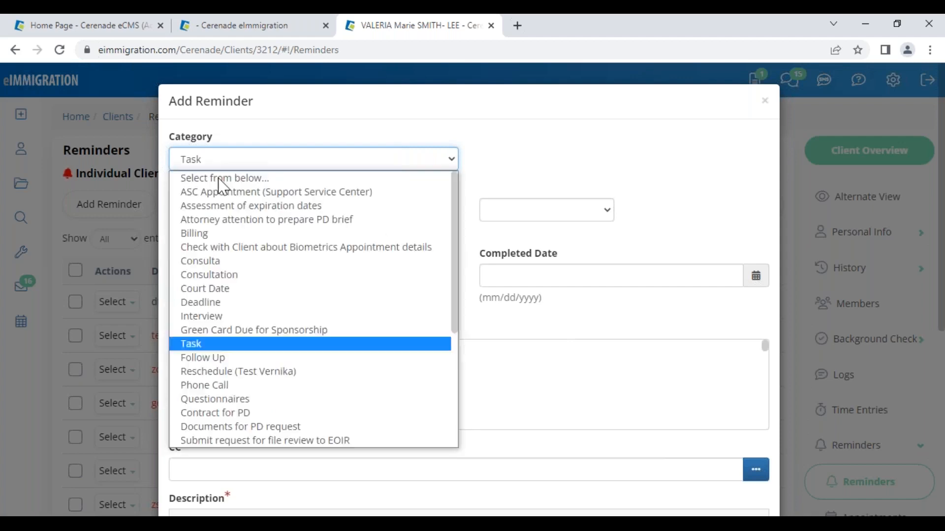
click(249, 361)
click(261, 162)
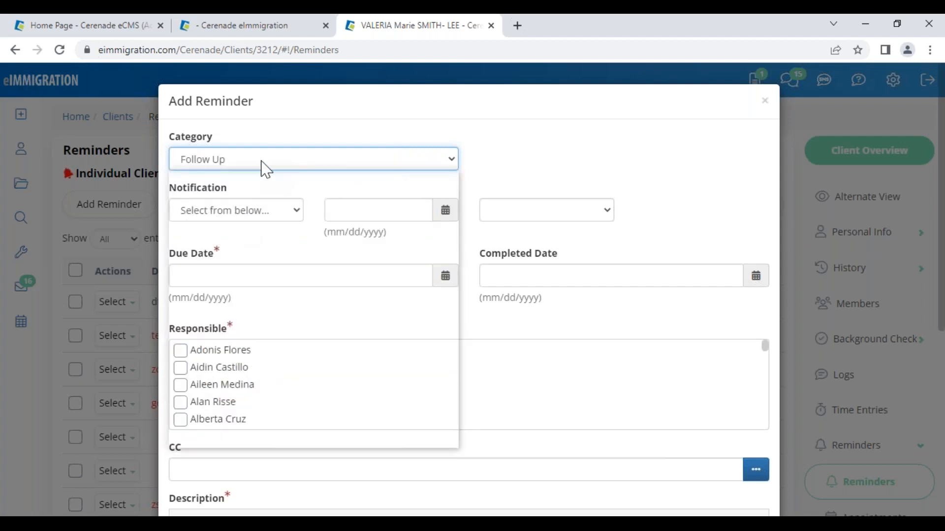
click(251, 247)
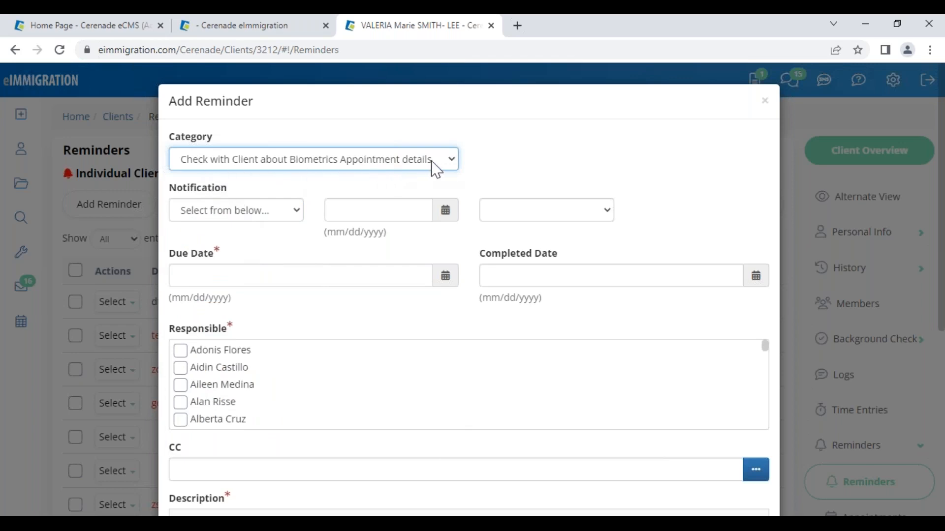
click(270, 165)
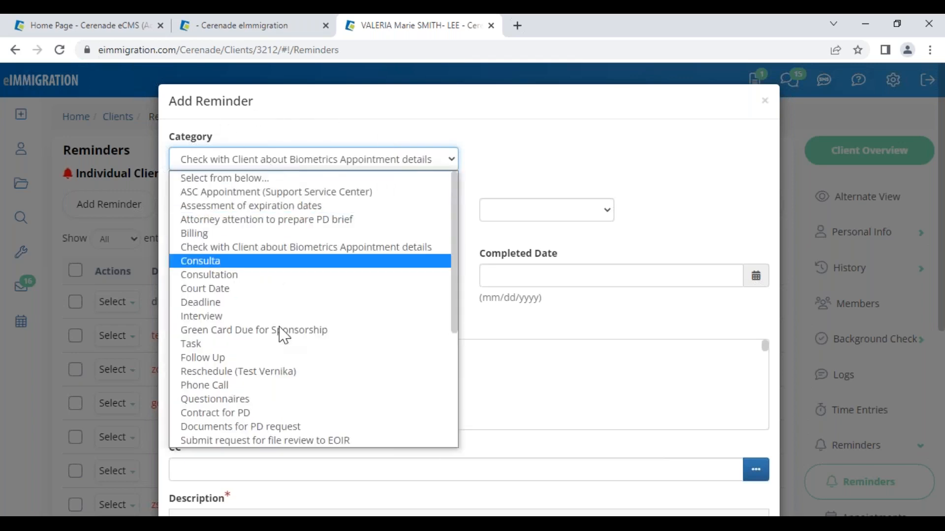
Switch to the Administrator home page and open the Client Reminder Types list
click(119, 21)
click(123, 29)
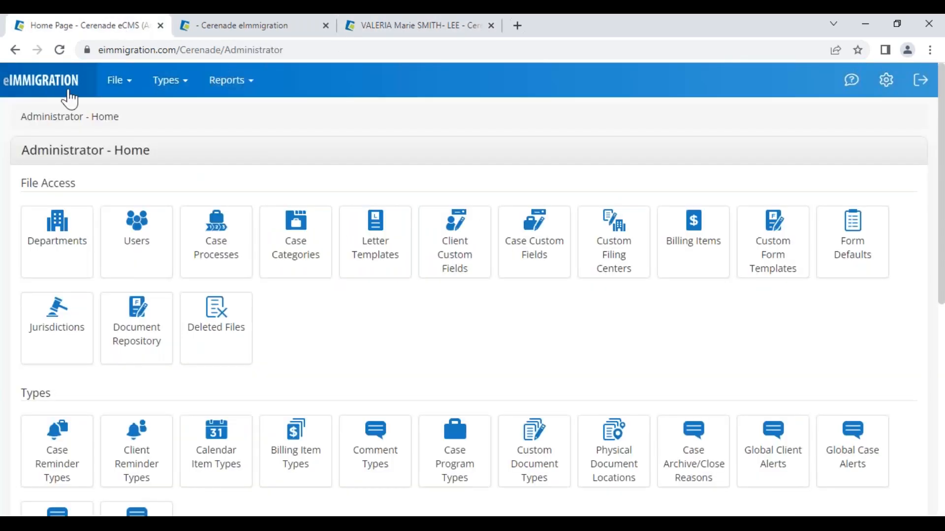
drag(6, 159, 181, 158)
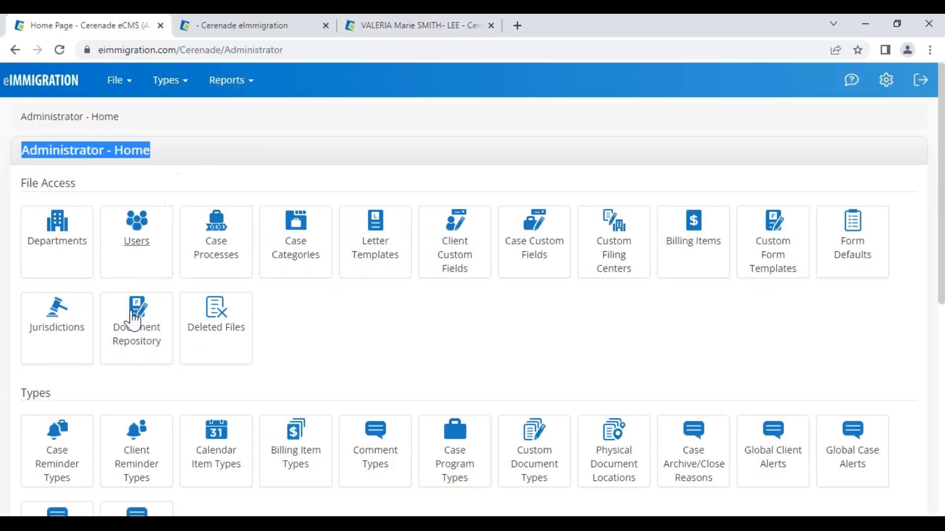
scroll(74, 319, down, 3)
drag(20, 256, 68, 269)
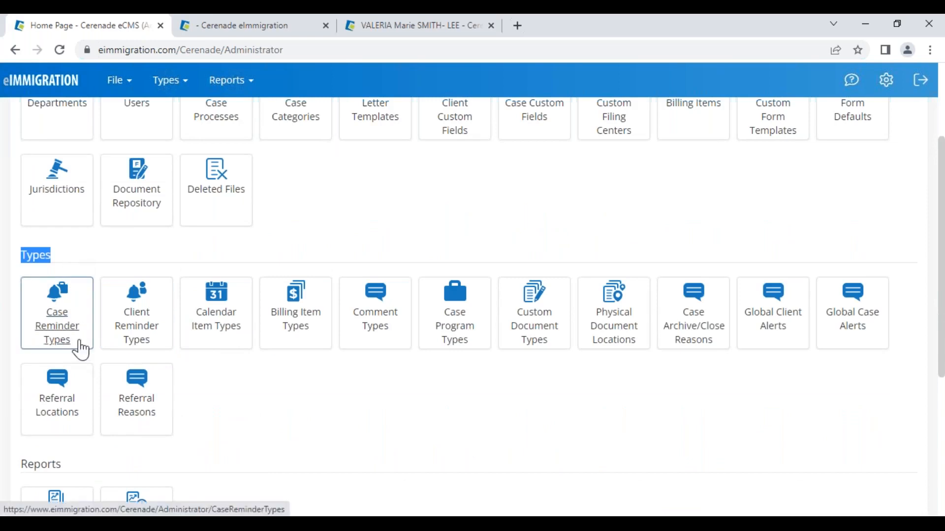
click(153, 337)
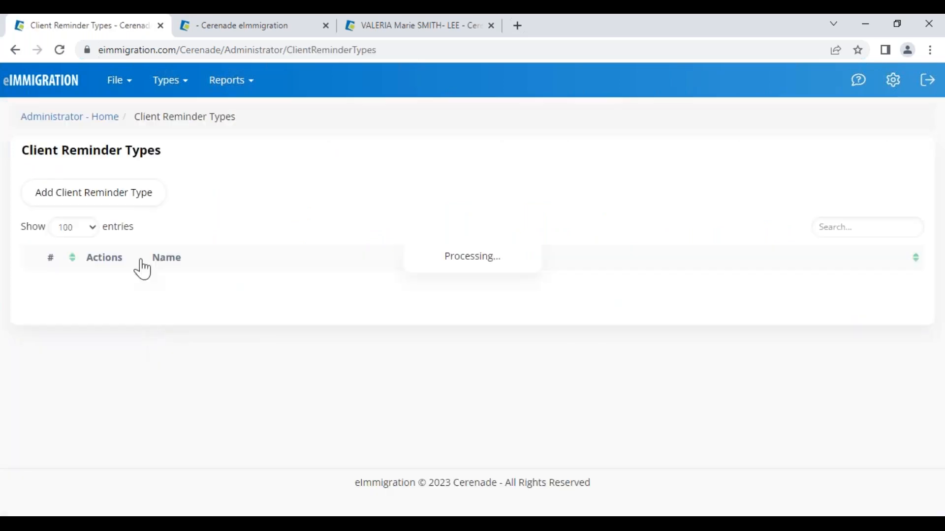
Move the reminder type Check with Client about Biometrics Appointment details to second place and sort the list by name
click(104, 288)
click(105, 423)
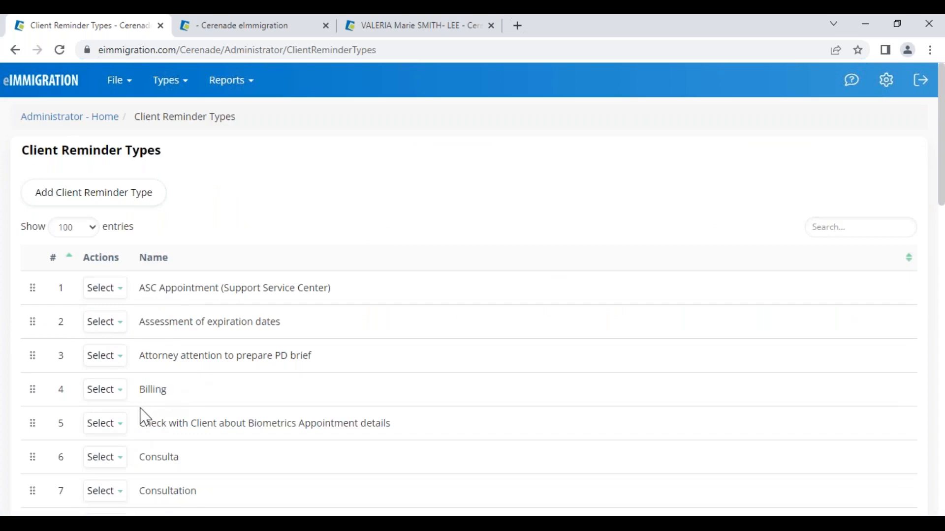
click(109, 358)
click(105, 327)
drag(34, 429, 34, 319)
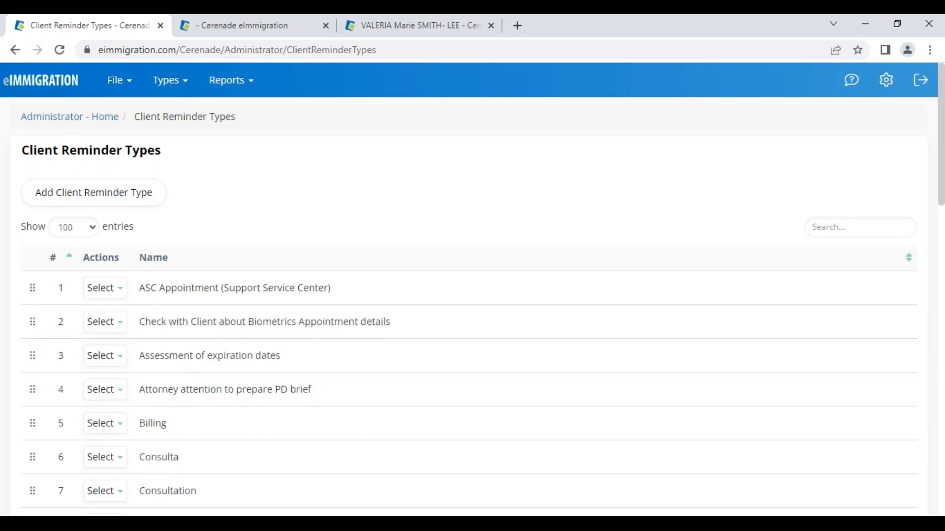
click(159, 265)
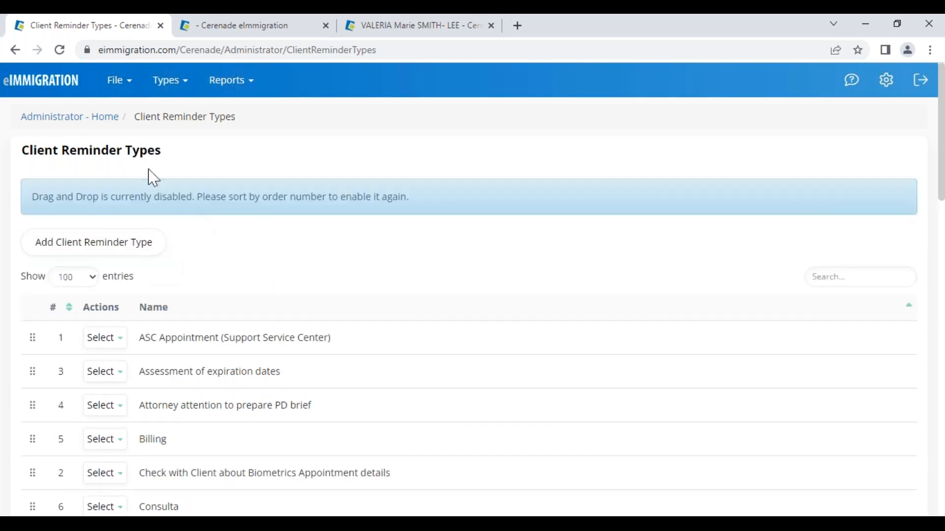
Return to the open client reminder and set its due date to 04/21/2023
click(298, 29)
click(371, 27)
click(505, 188)
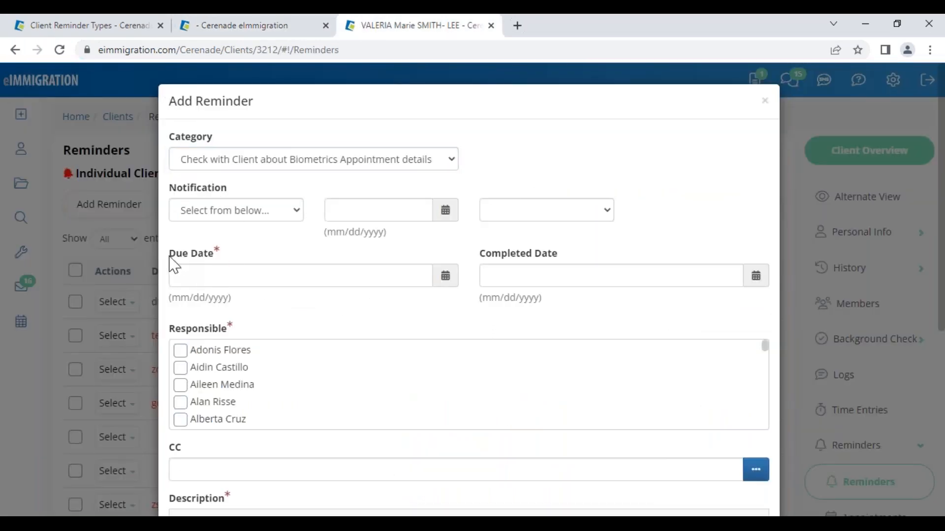
drag(169, 258, 208, 263)
click(211, 275)
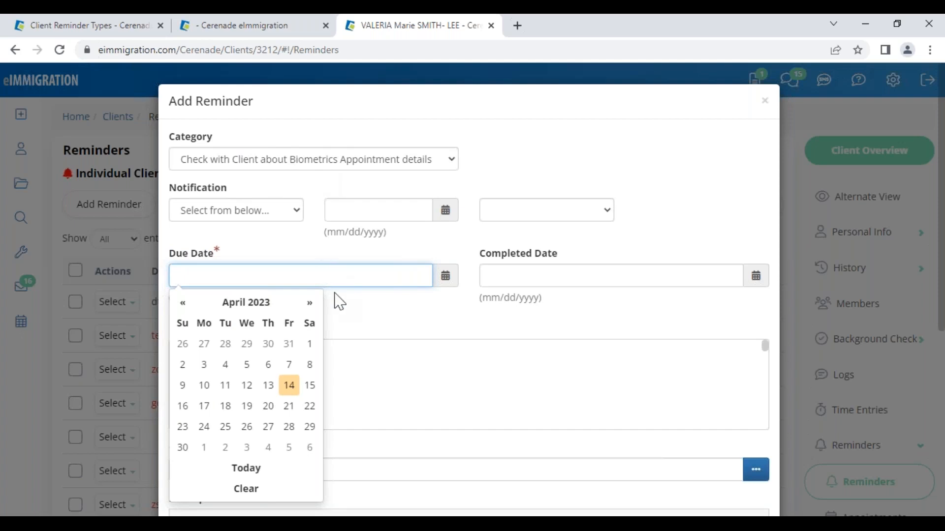
click(289, 408)
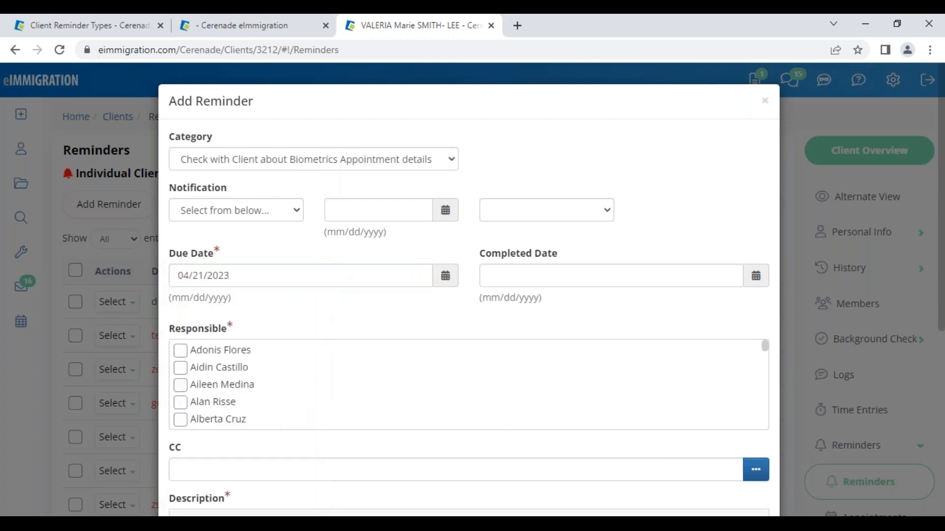
Set an Email notification for the reminder on 04/20/2023 at 09:00 AM
click(213, 211)
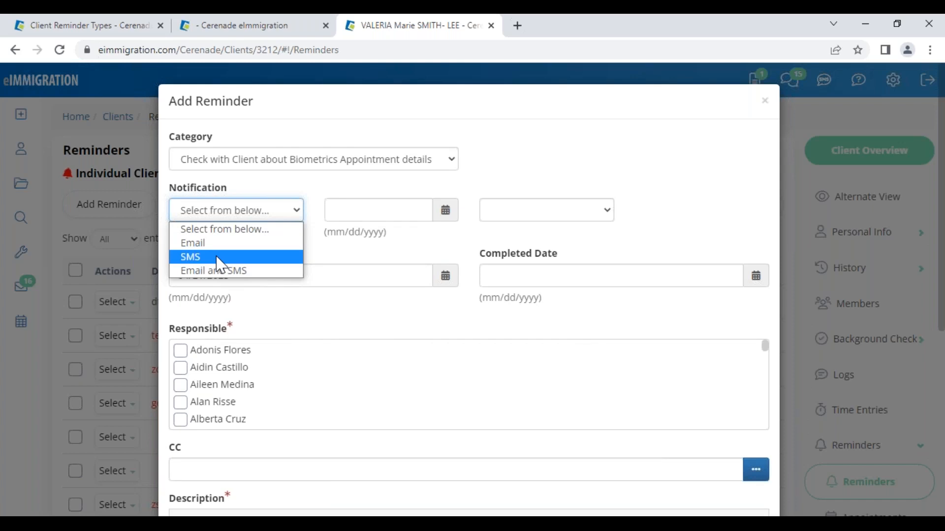
click(206, 244)
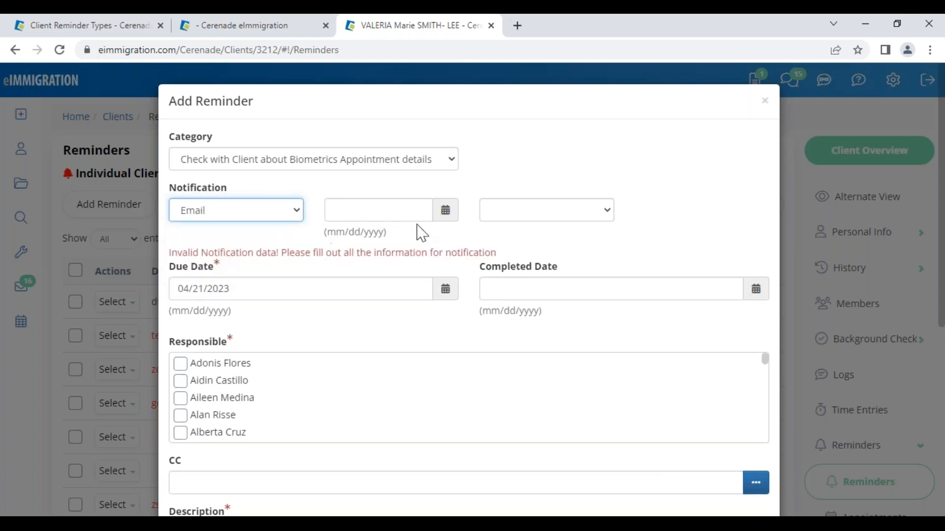
click(446, 210)
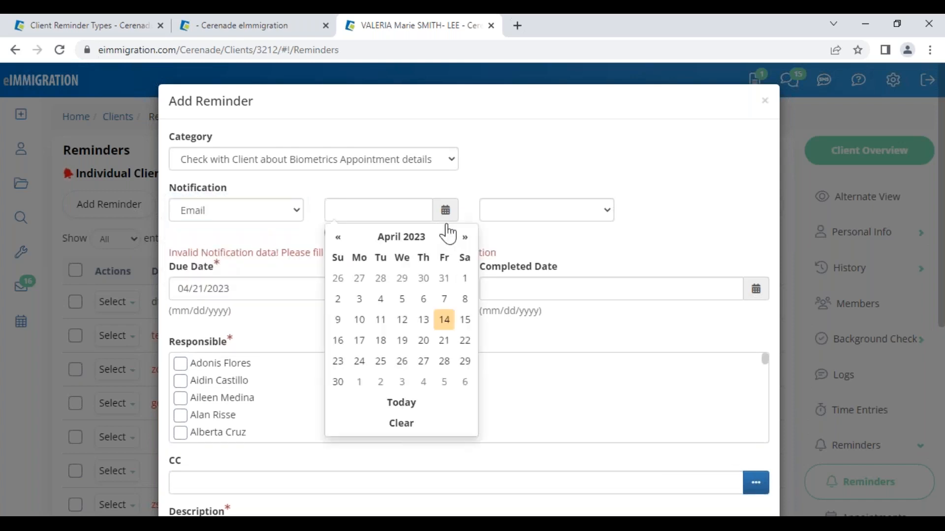
click(421, 340)
click(542, 211)
scroll(580, 455, down, 3)
click(509, 365)
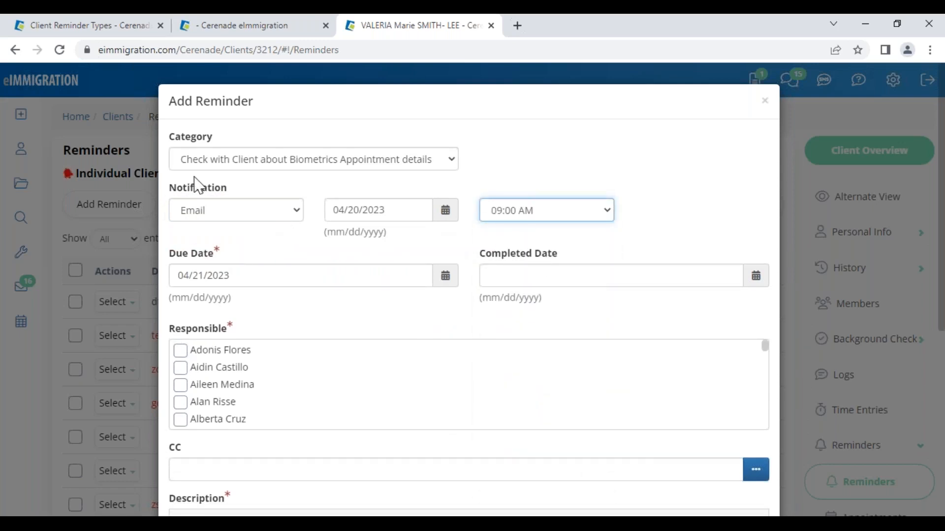
Make the fifth listed case worker responsible for the reminder and add the main client as its CC recipient
click(181, 421)
drag(174, 447, 187, 462)
click(755, 470)
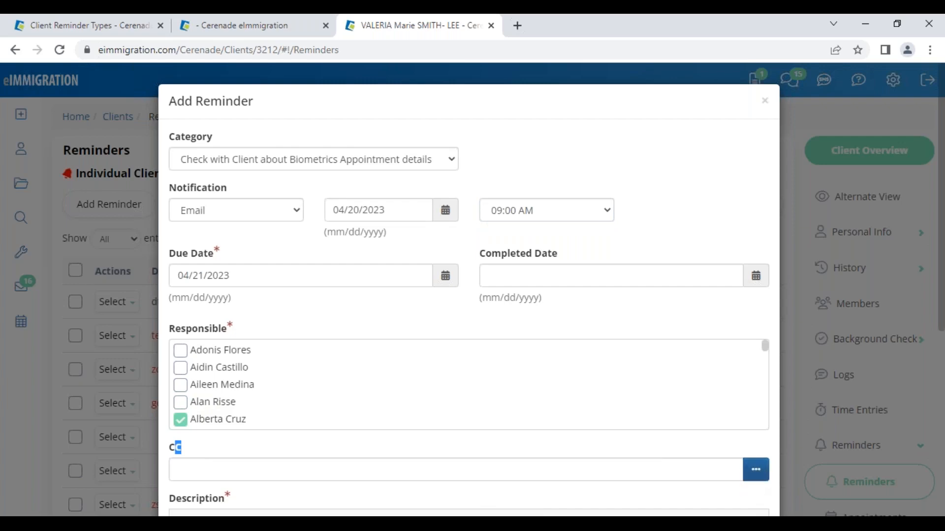
scroll(228, 357, down, 20)
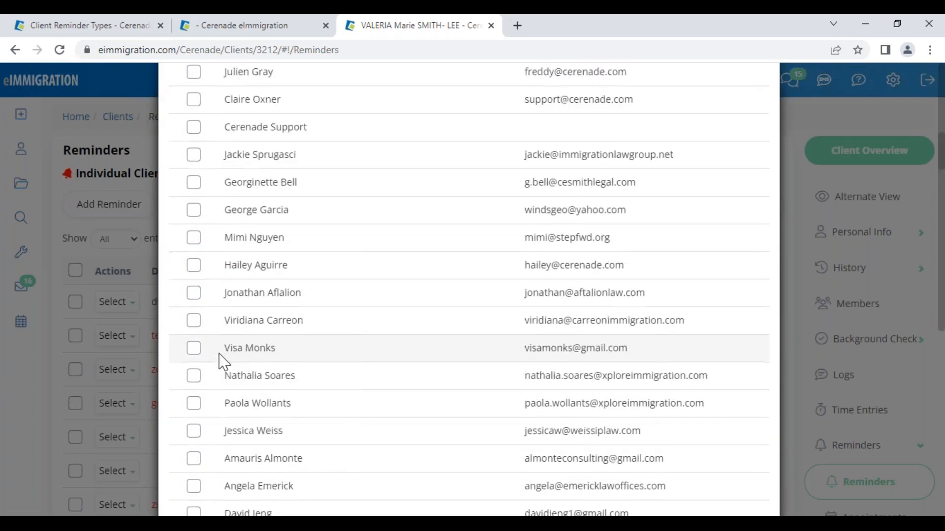
scroll(216, 418, down, 20)
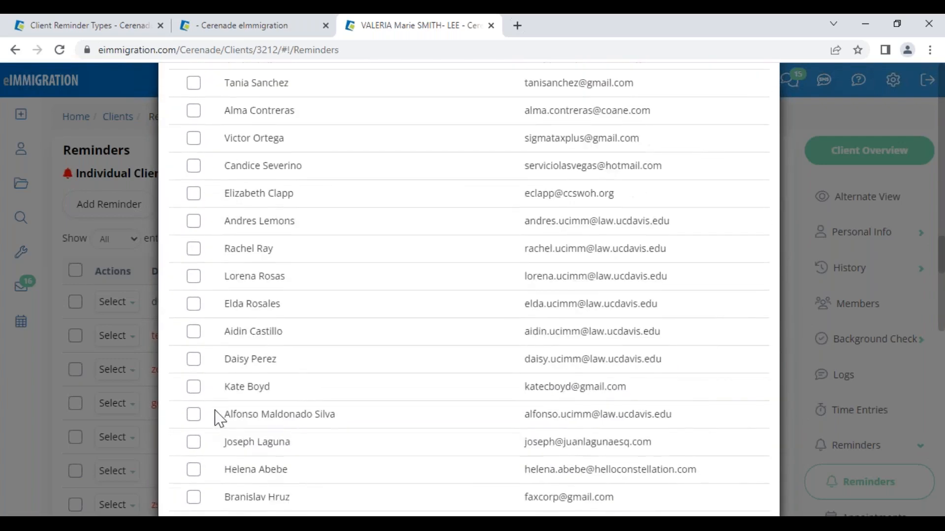
scroll(217, 423, down, 20)
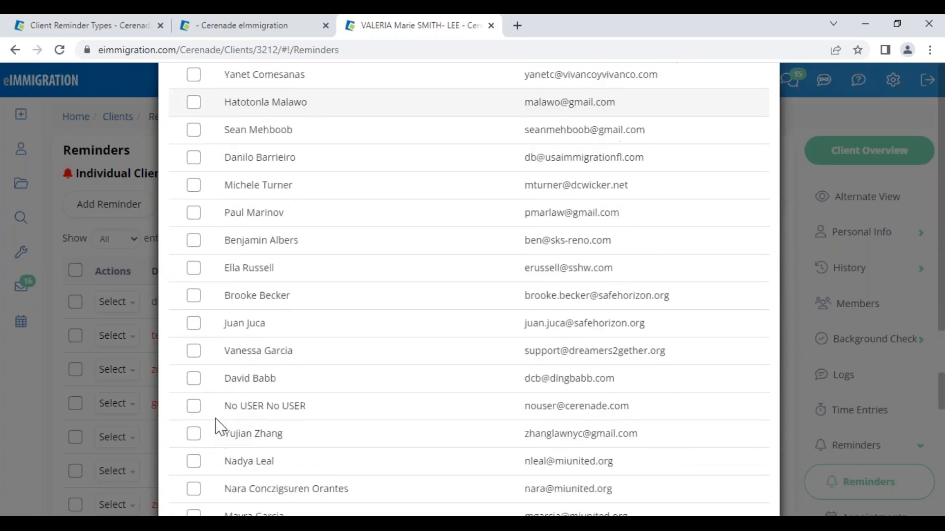
scroll(217, 438, up, 1)
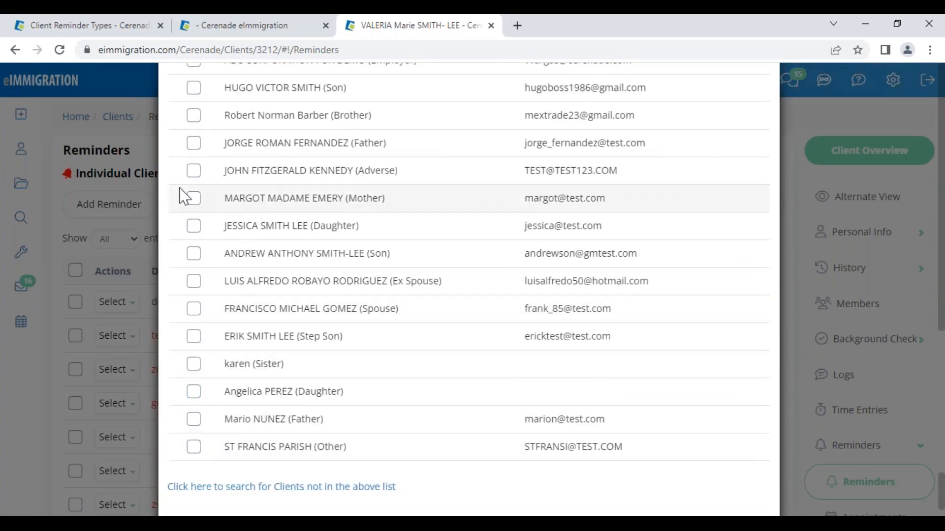
scroll(186, 195, up, 3)
click(193, 153)
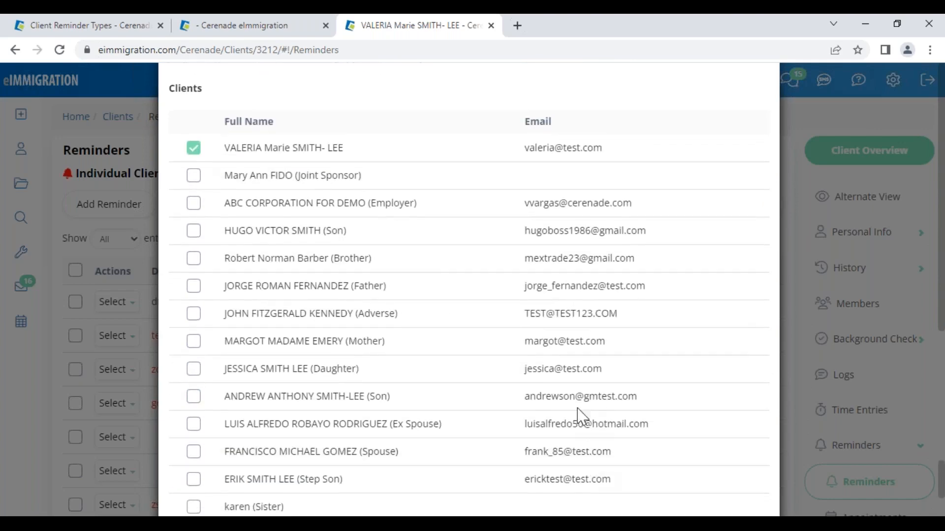
scroll(192, 320, down, 4)
click(748, 485)
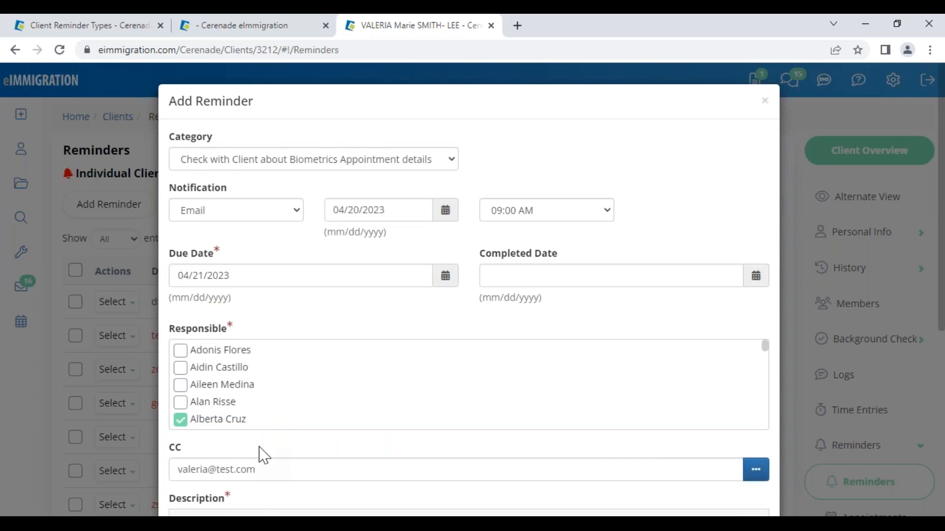
Enter the description "We will be calling you tomorrow for the Biometrics appointment." and save the reminder
scroll(312, 491, down, 4)
click(238, 394)
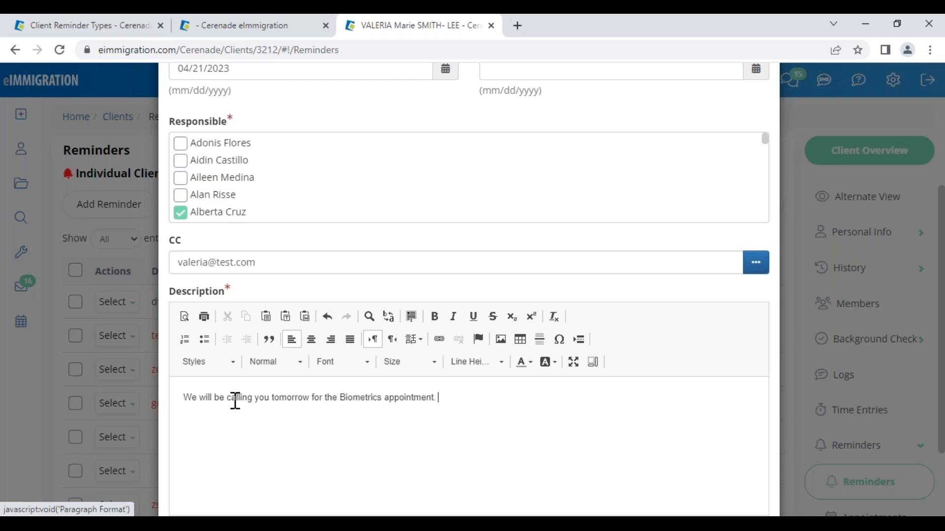
scroll(393, 394, down, 2)
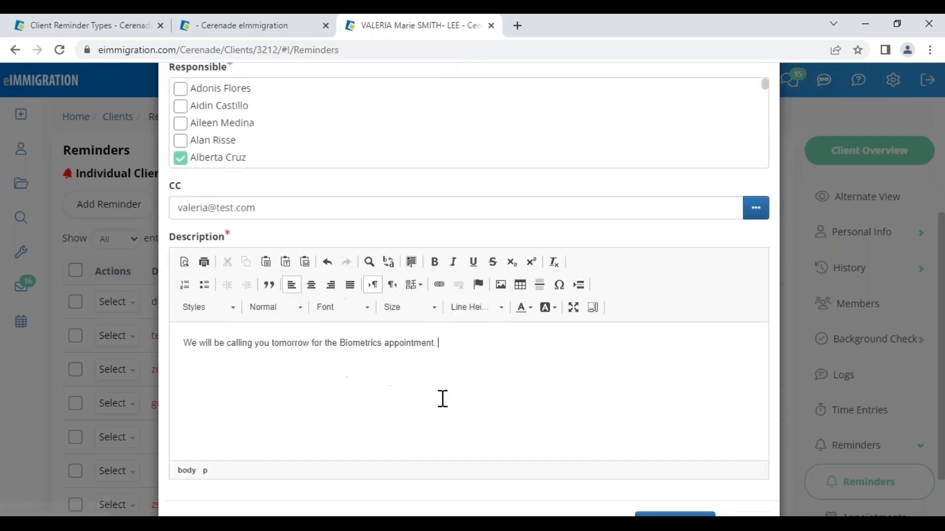
click(683, 476)
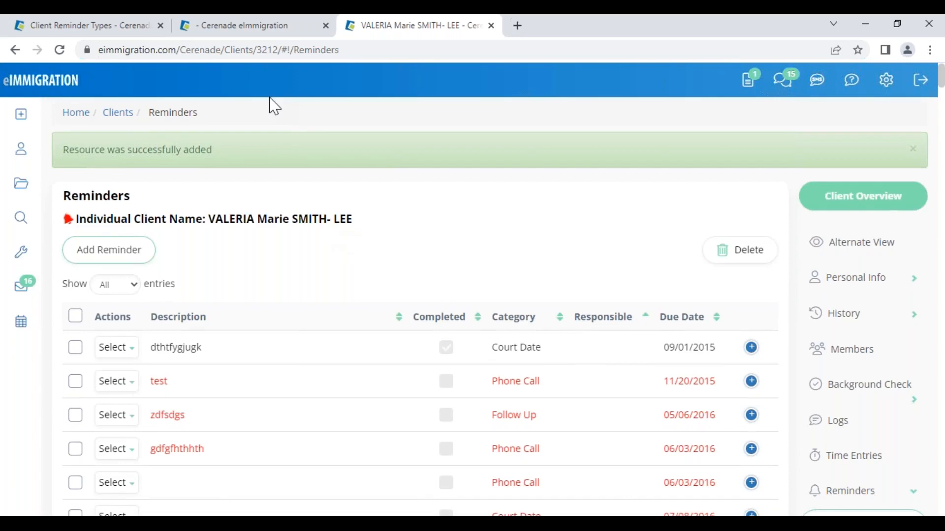
scroll(323, 242, down, 8)
scroll(487, 325, down, 7)
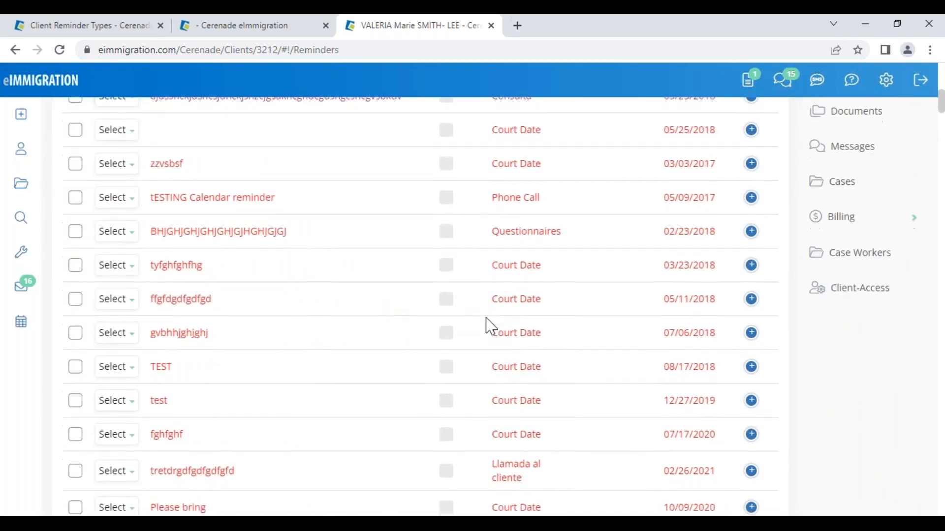
scroll(369, 249, up, 15)
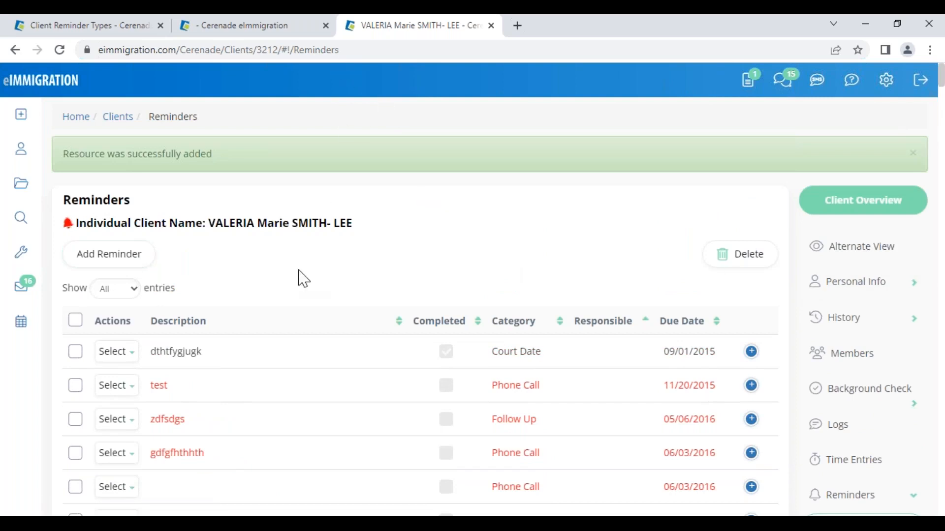
Open the Tickler tool and look over its Cases and Clients sections
mouse_move(23, 259)
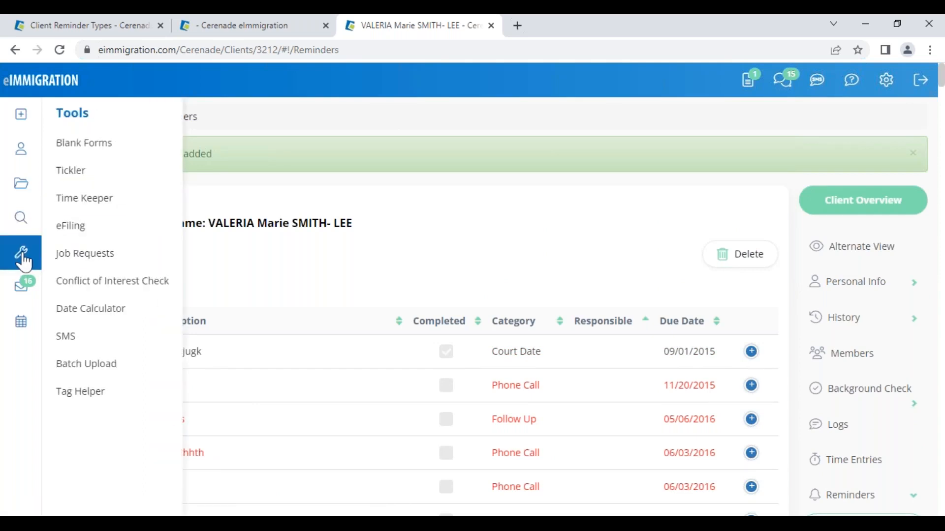
click(74, 172)
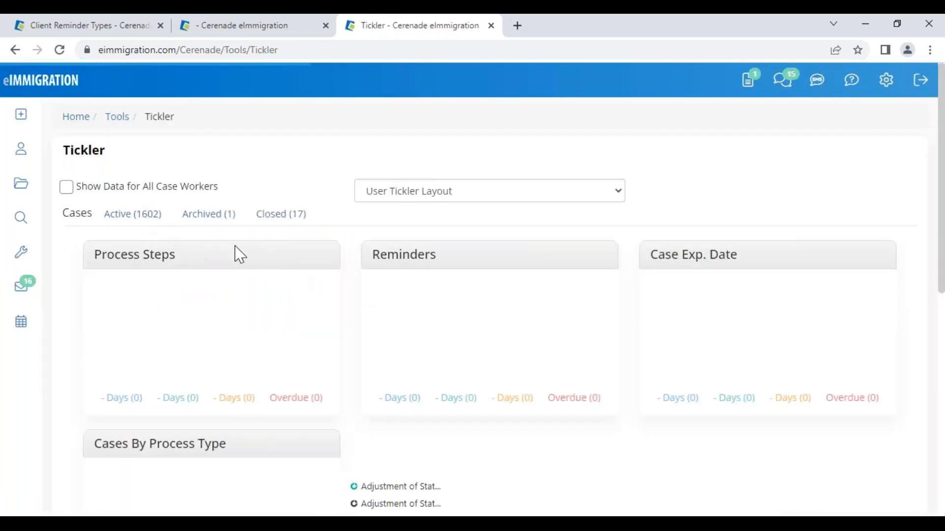
scroll(243, 392, down, 5)
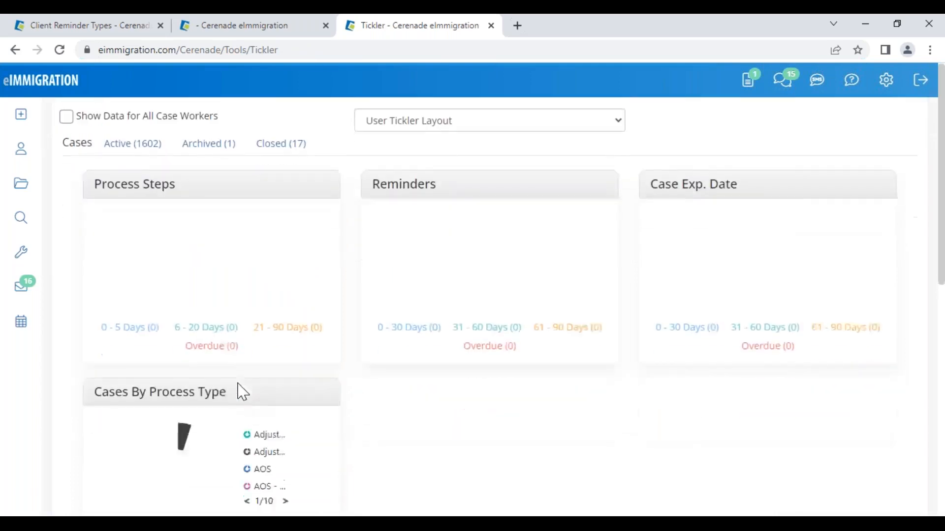
double_click(83, 364)
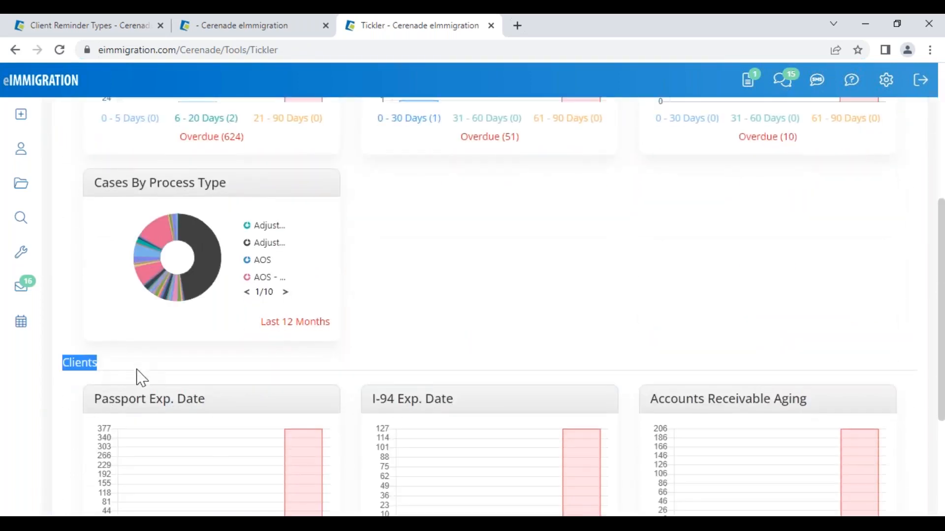
scroll(468, 344, up, 5)
click(74, 214)
Change the Tickler to the Default Tickler Layout and show data for all case workers
click(401, 196)
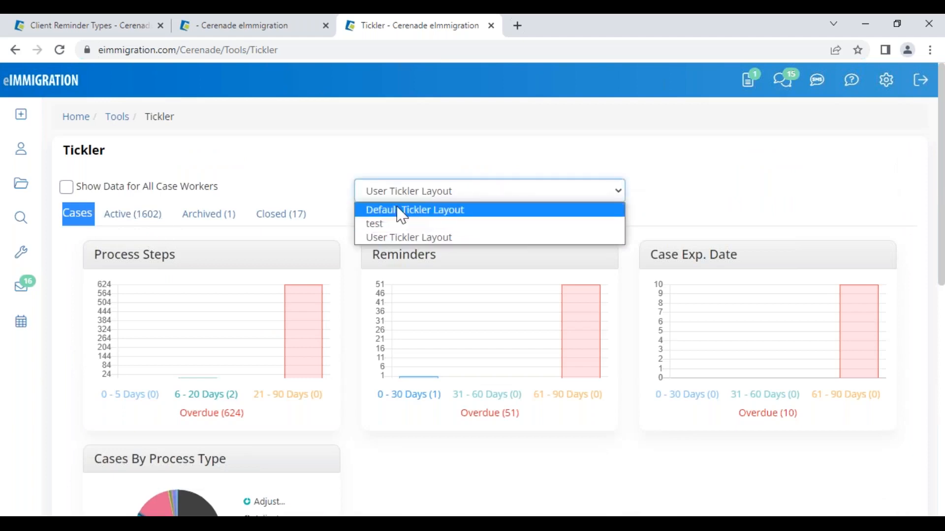
click(399, 211)
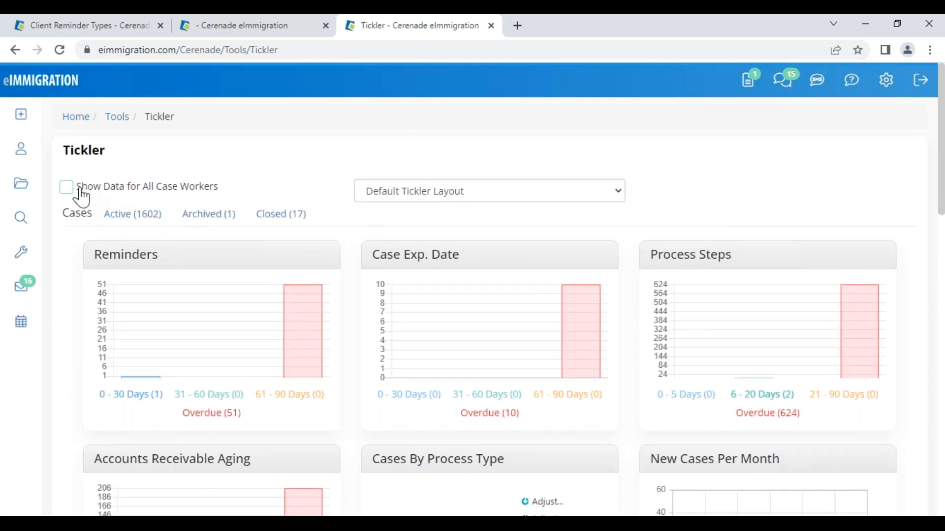
click(65, 187)
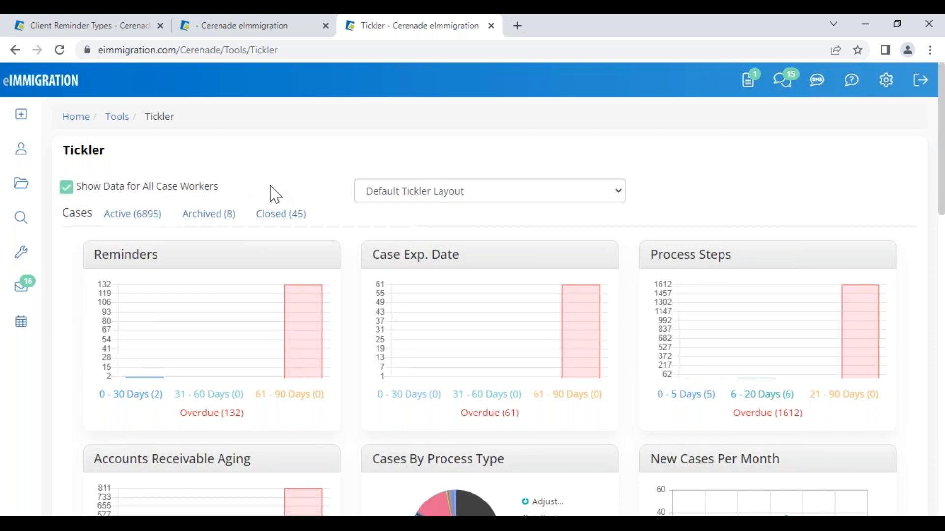
View the case reminders due in 0 - 30 days, close their list and go to the Clients charts
click(138, 397)
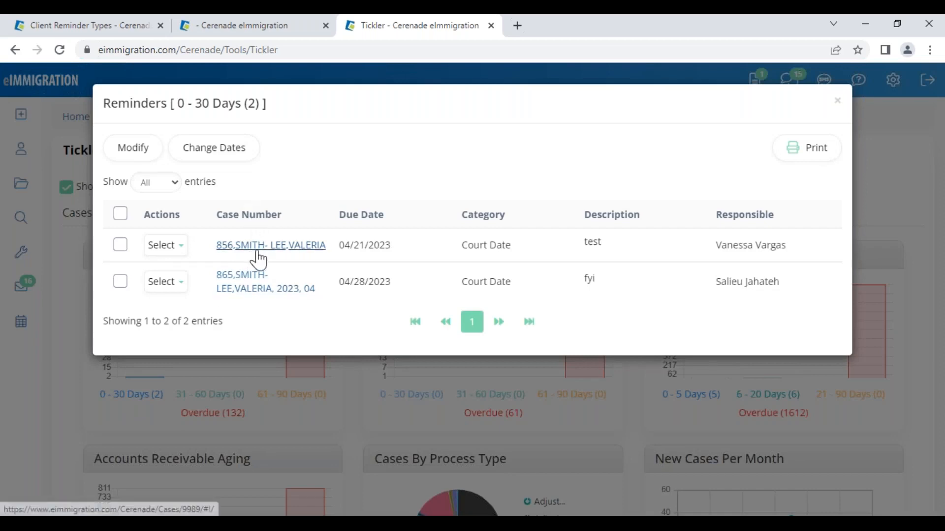
click(842, 111)
scroll(169, 401, down, 10)
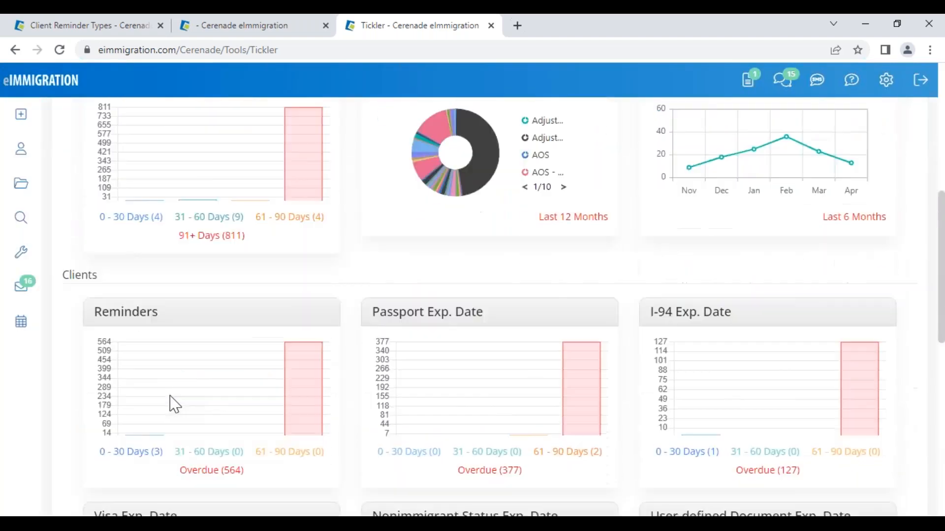
View the client reminders due in 0 - 30 days, examine their categories, descriptions and responsible staff, and close the list
click(144, 283)
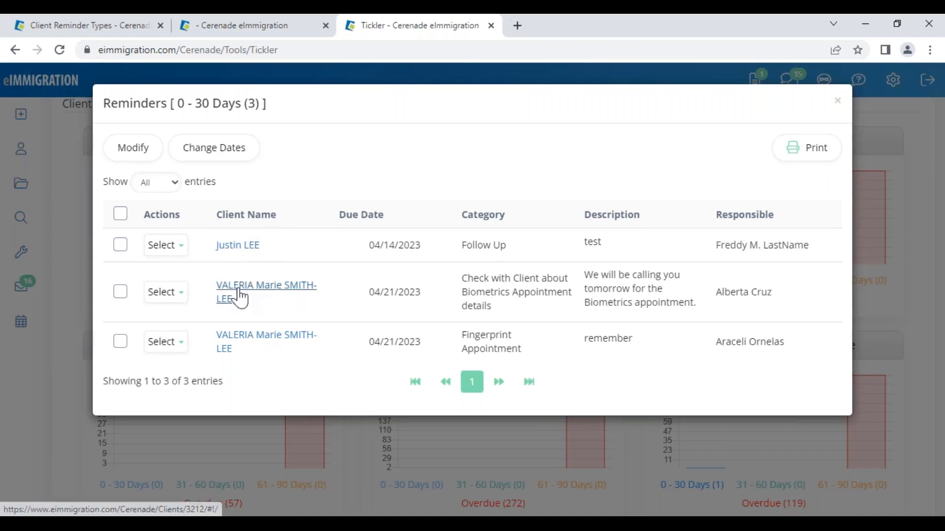
drag(463, 277, 542, 315)
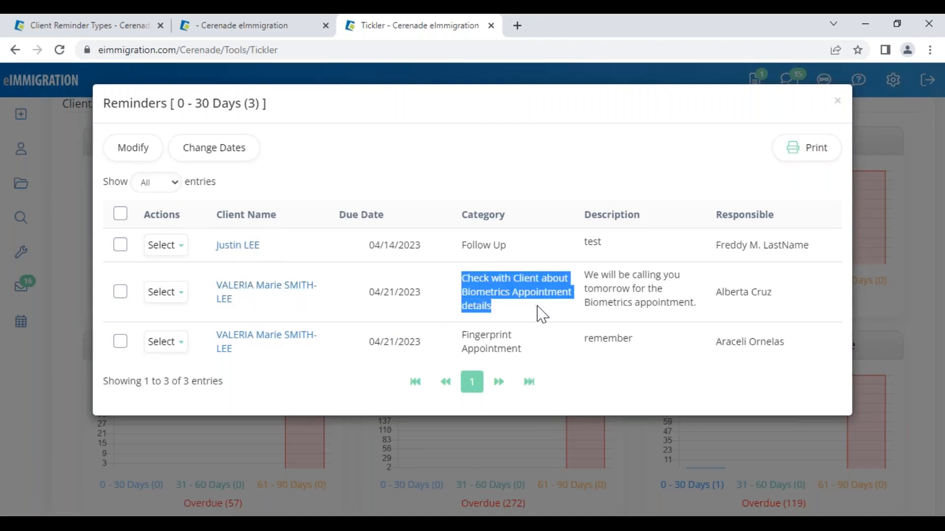
drag(586, 274, 787, 320)
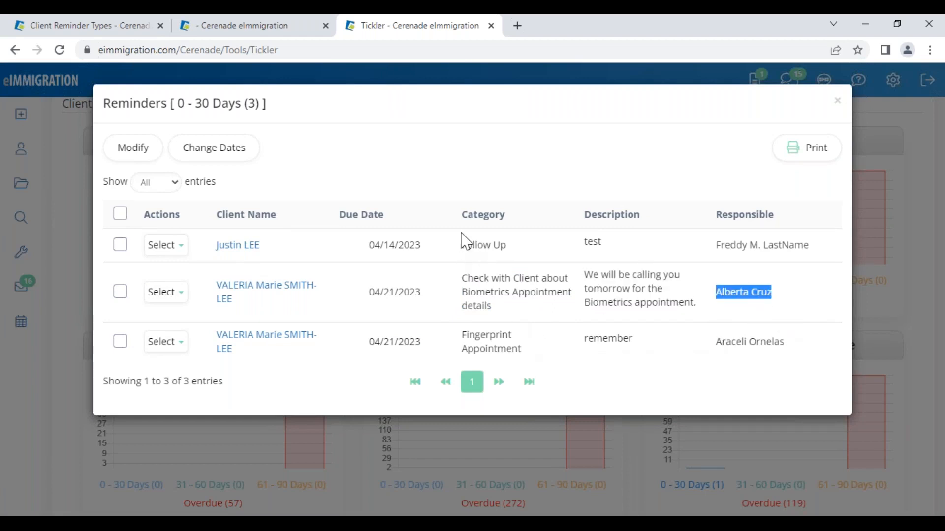
drag(465, 278, 526, 318)
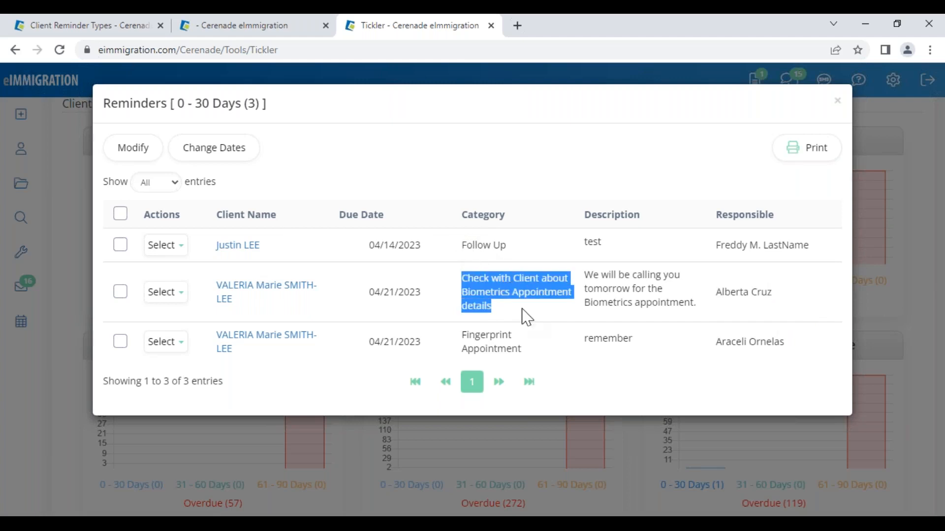
click(464, 300)
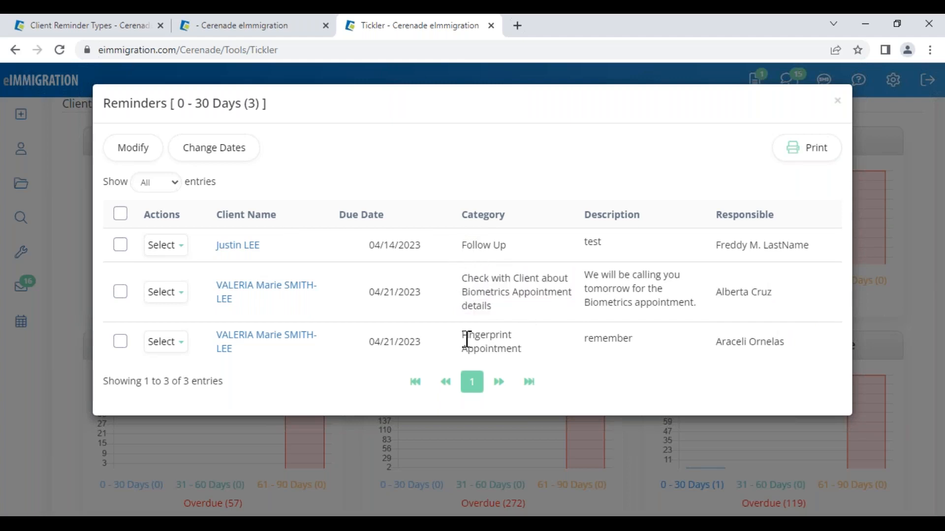
drag(467, 340, 510, 353)
click(624, 276)
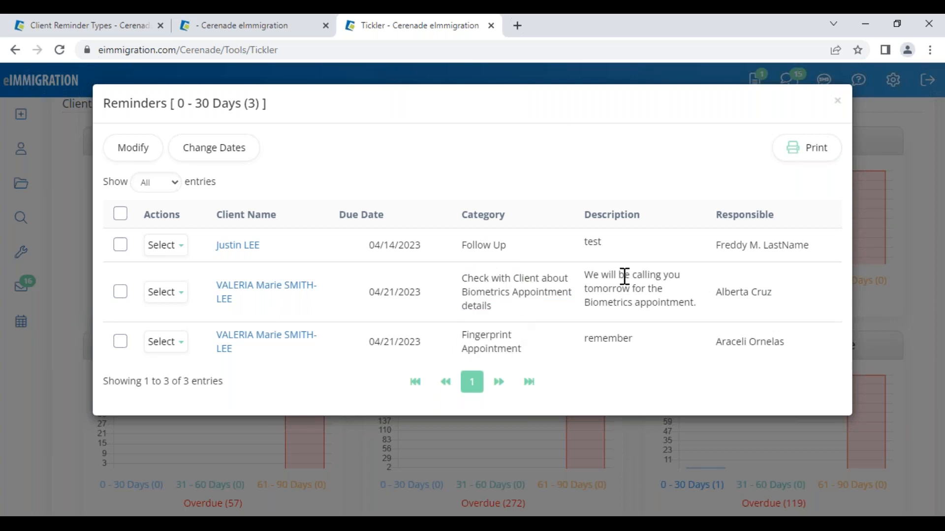
click(837, 104)
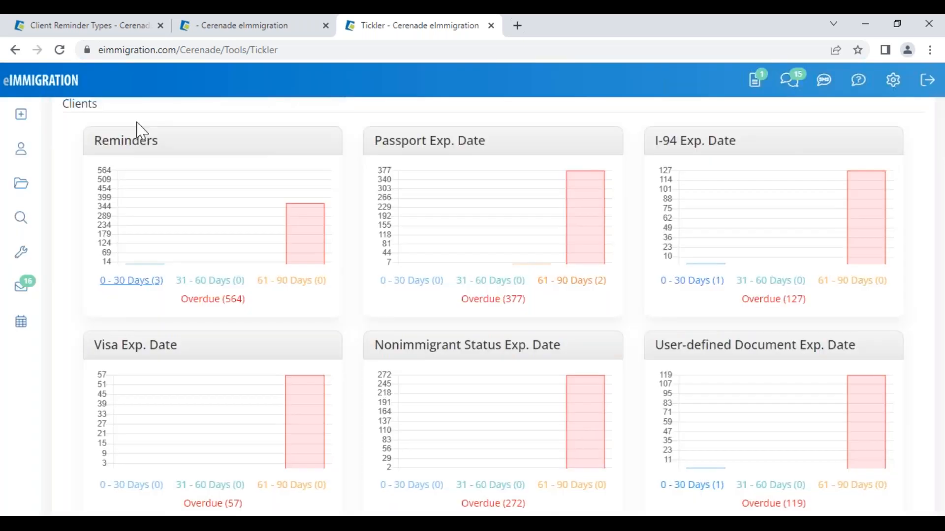
Close the Tickler and open the Appointments page of the Adjustment of Status case
click(491, 25)
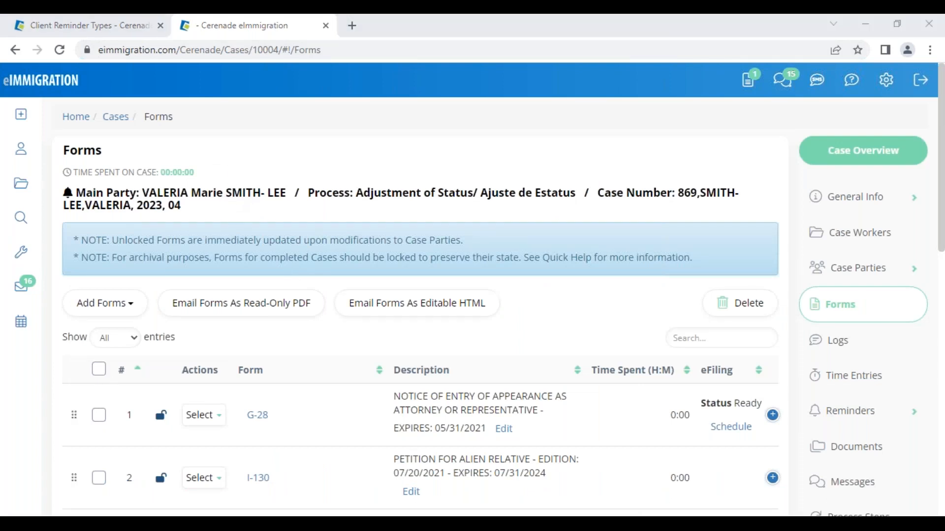
scroll(893, 470, down, 1)
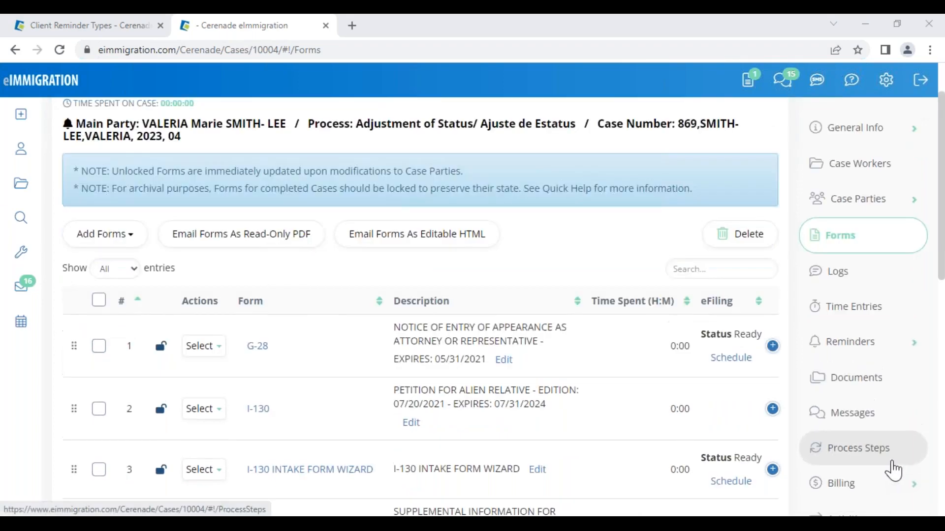
click(864, 345)
click(882, 429)
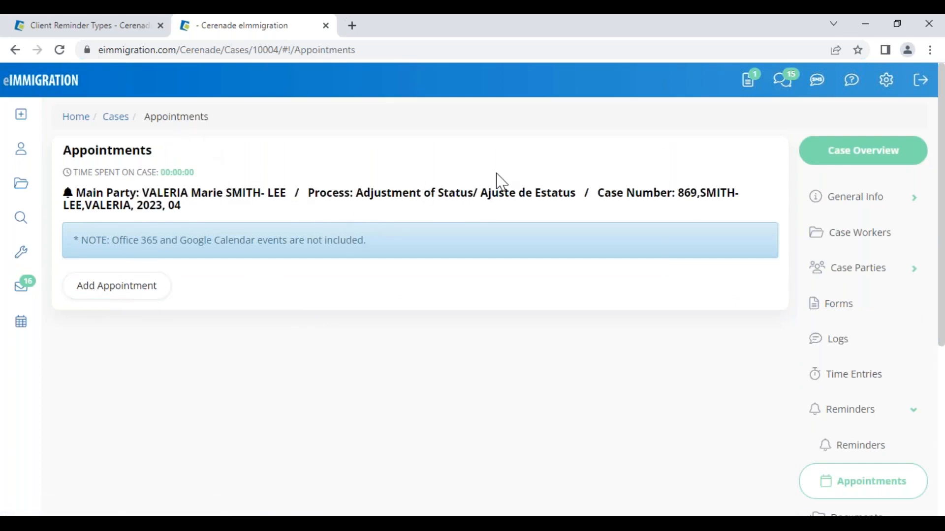
Open the main party's client record, dismiss the client alerts and go to the client's Appointments page
click(217, 193)
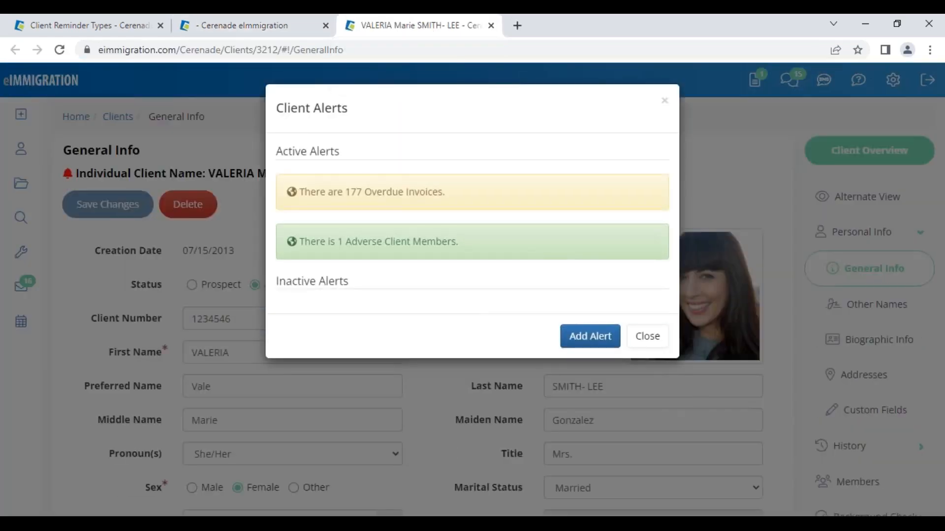
click(647, 336)
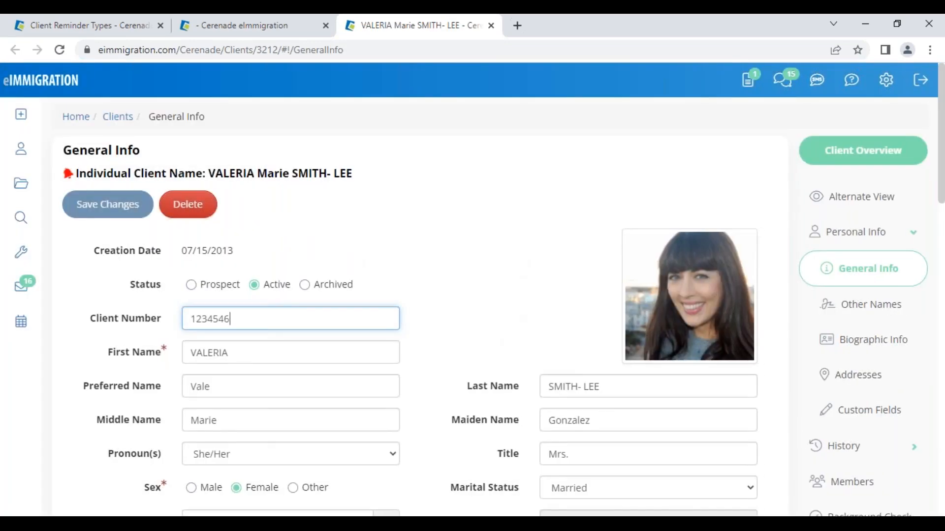
scroll(920, 450, down, 3)
click(855, 488)
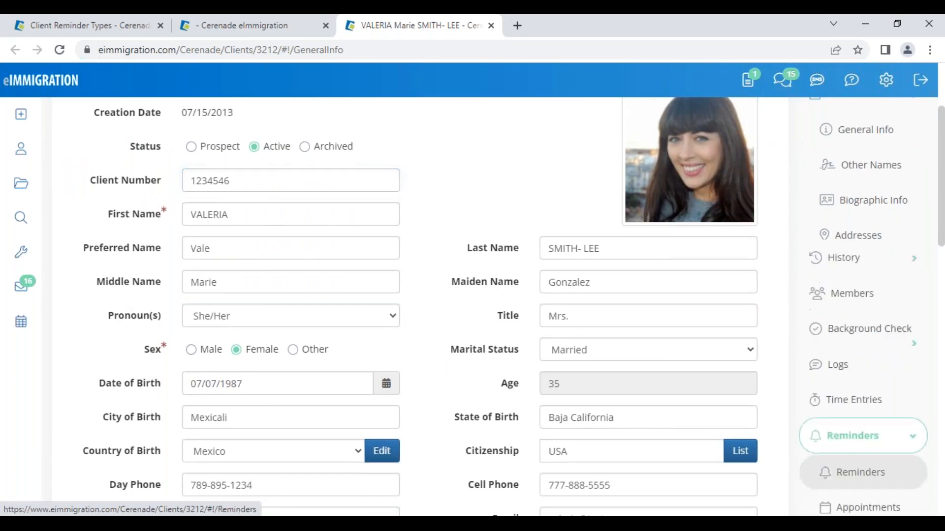
scroll(864, 379, down, 3)
click(864, 389)
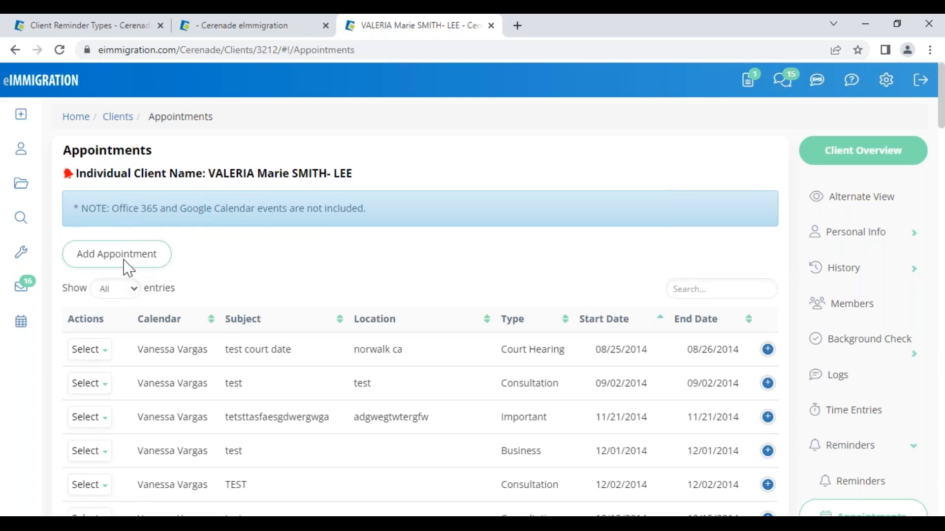
Start a new appointment on the second listed staff member's calendar with the subject "TEST for Court immig cases"
click(117, 254)
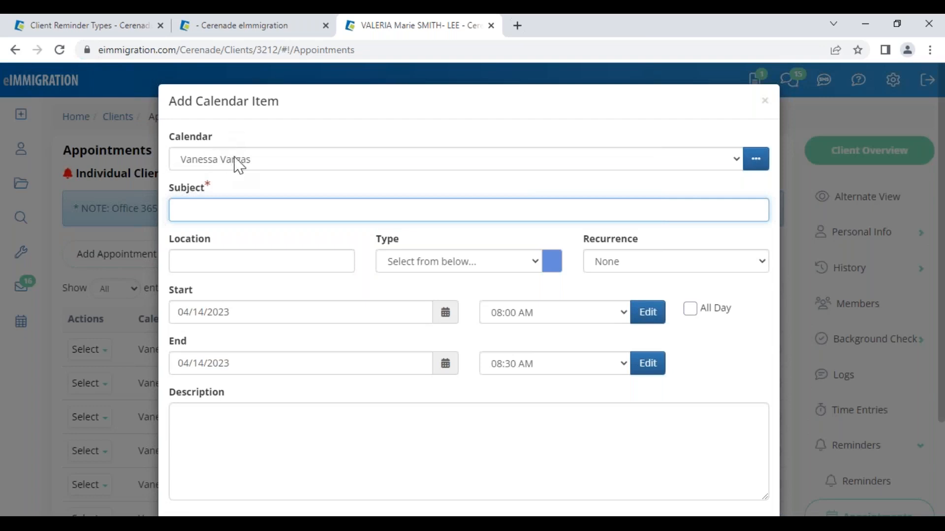
click(238, 162)
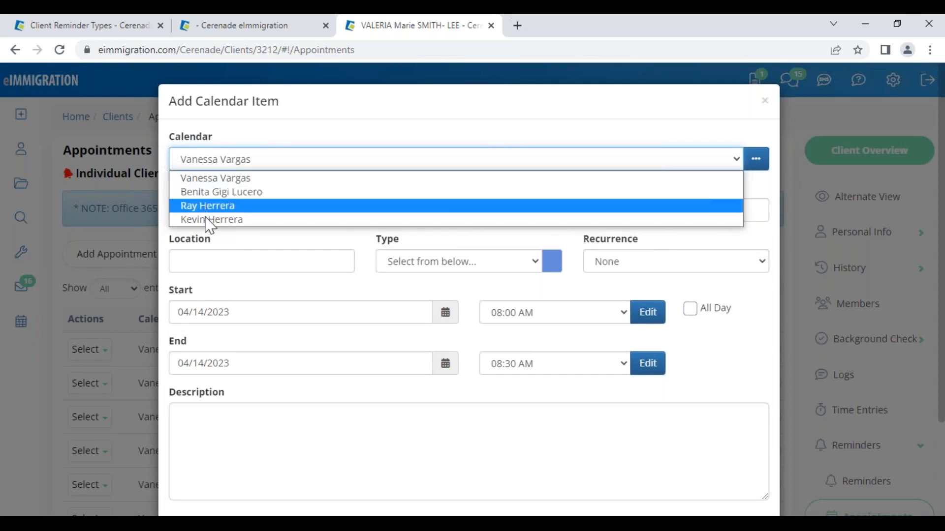
click(197, 193)
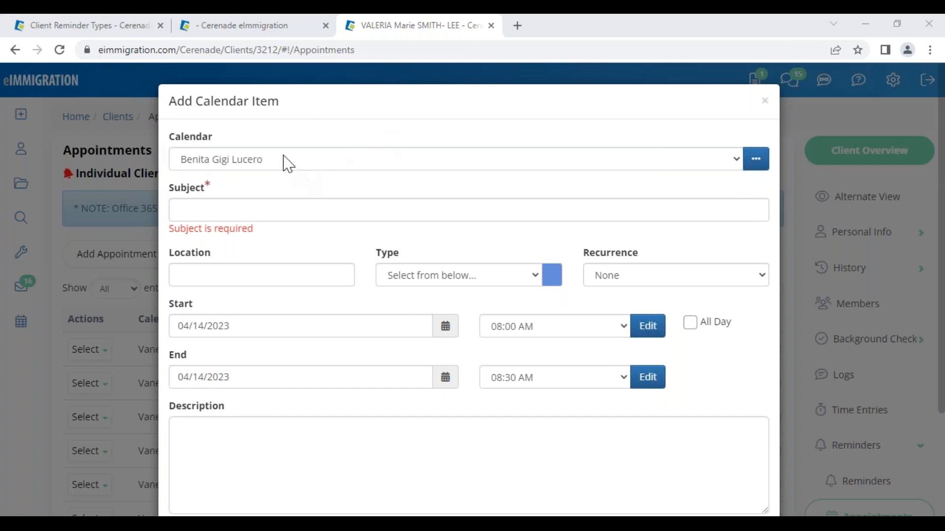
click(252, 199)
click(344, 244)
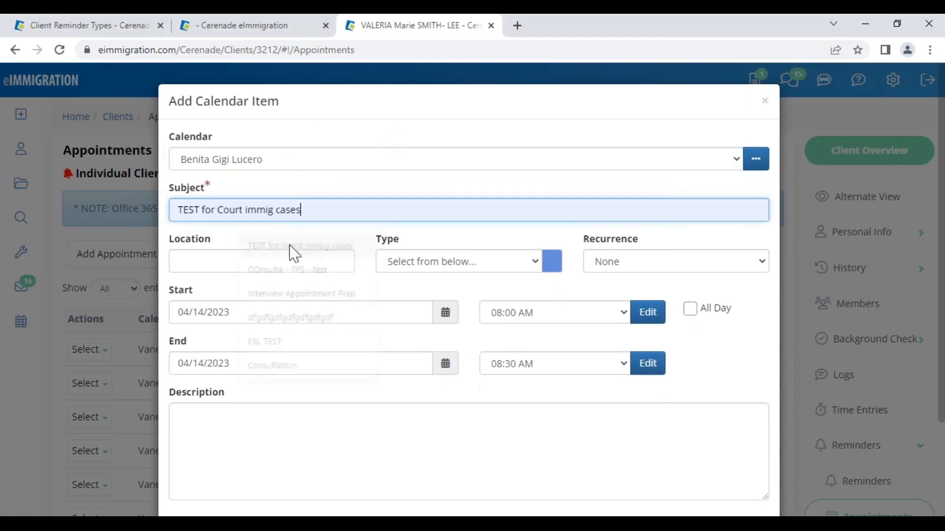
click(236, 255)
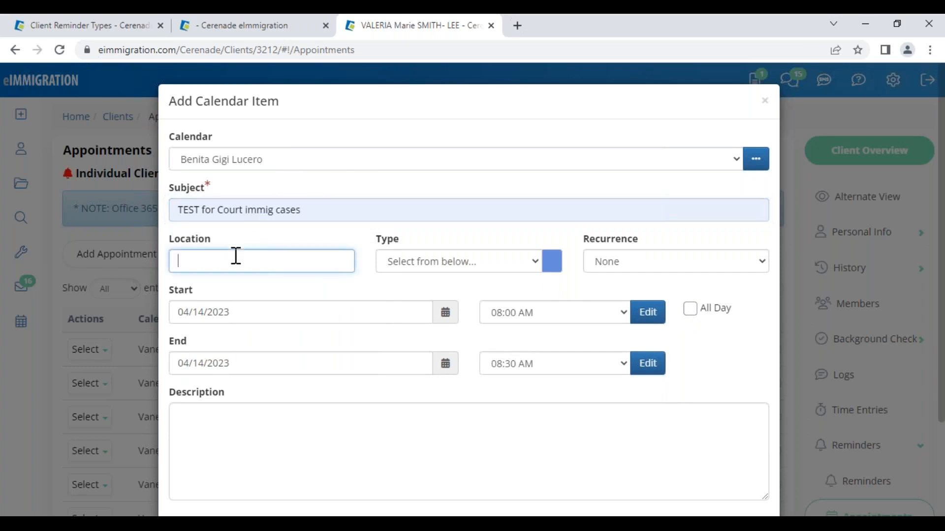
Set the appointment type to the red court hearing option that carries a staff member's name
click(437, 267)
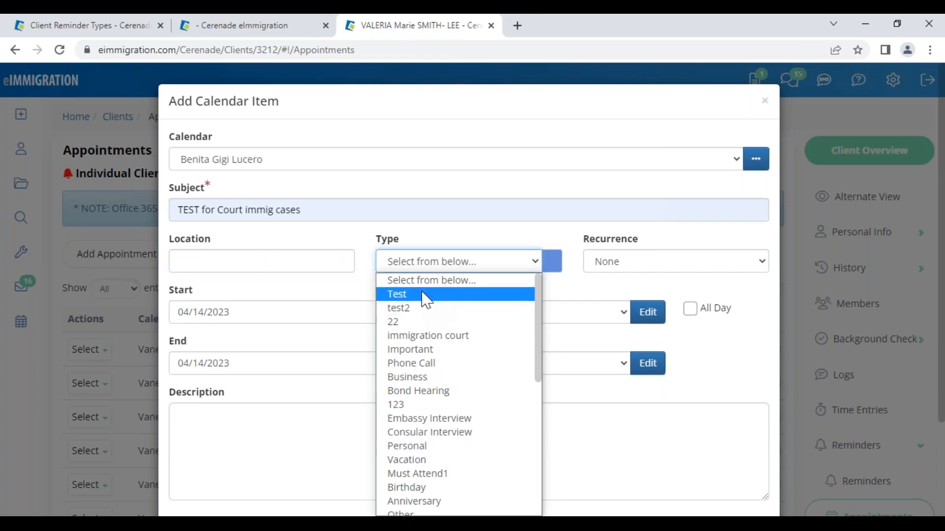
scroll(433, 364, down, 6)
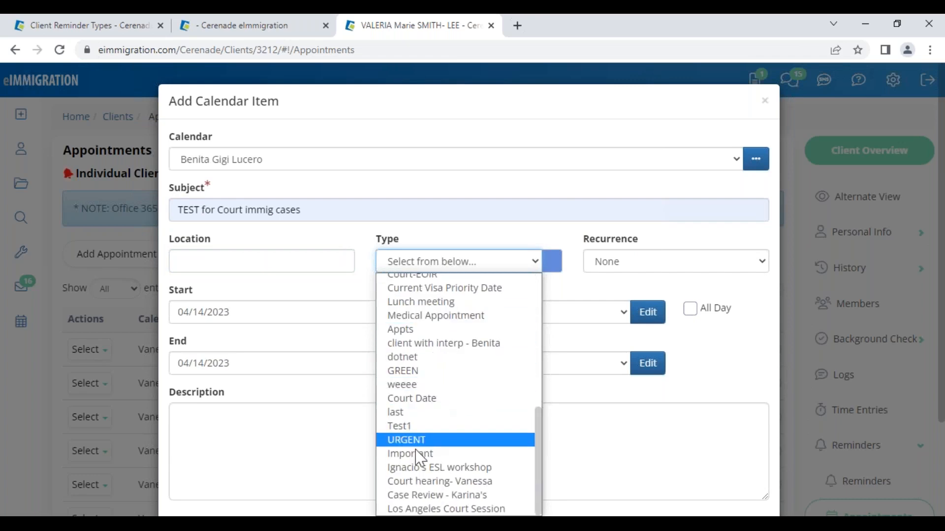
click(422, 482)
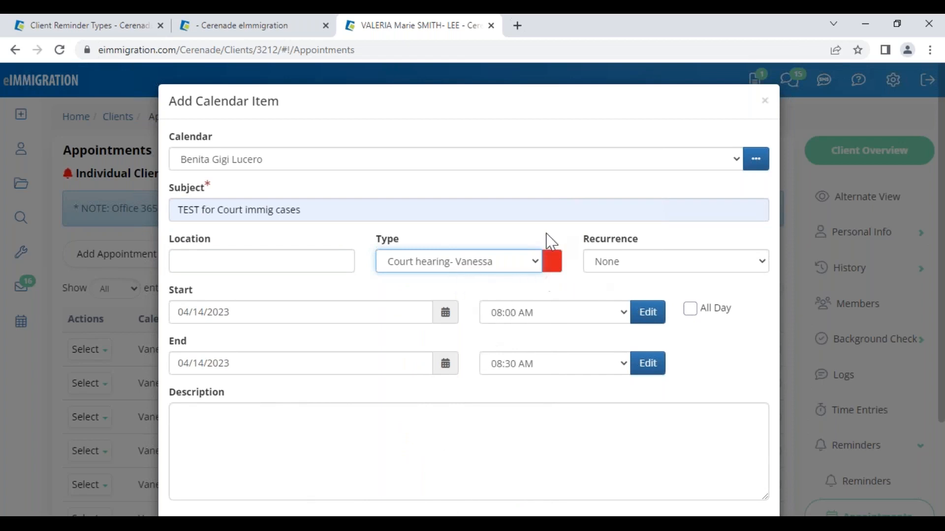
Switch the appointment type to Consultation and back to the staff-named court hearing option, comparing colors, and reopen the type choices
click(455, 268)
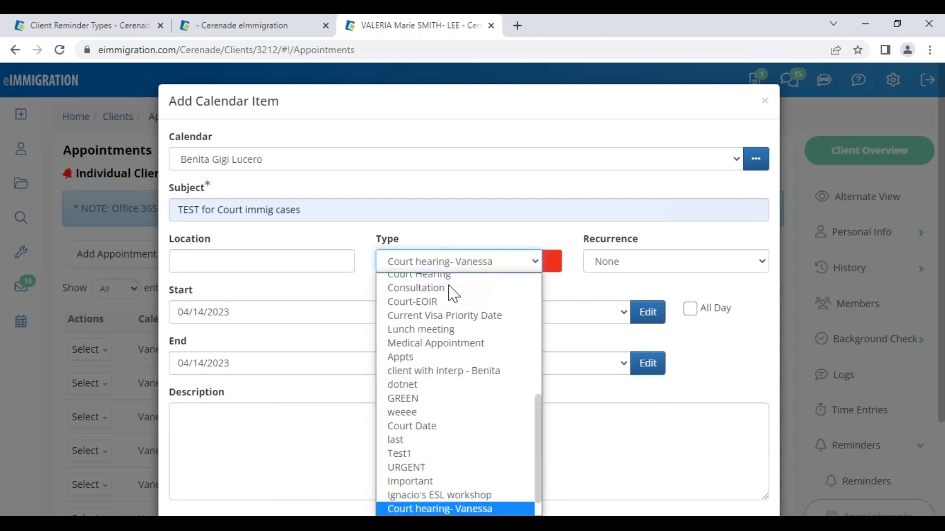
click(428, 476)
click(441, 262)
click(421, 340)
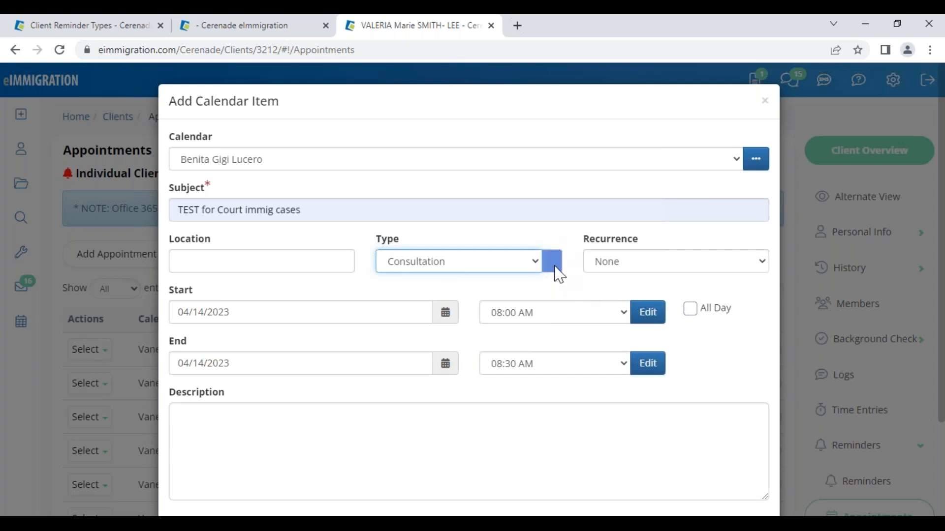
click(447, 268)
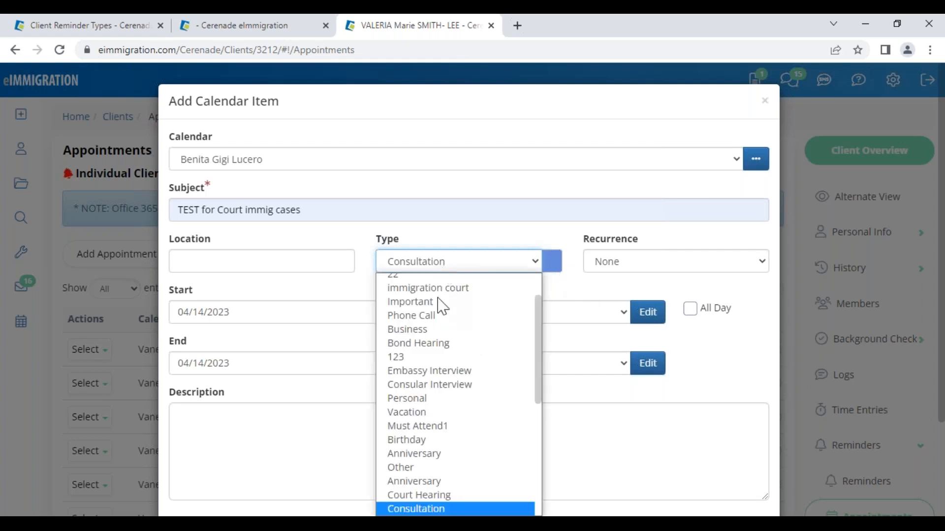
scroll(438, 408, down, 5)
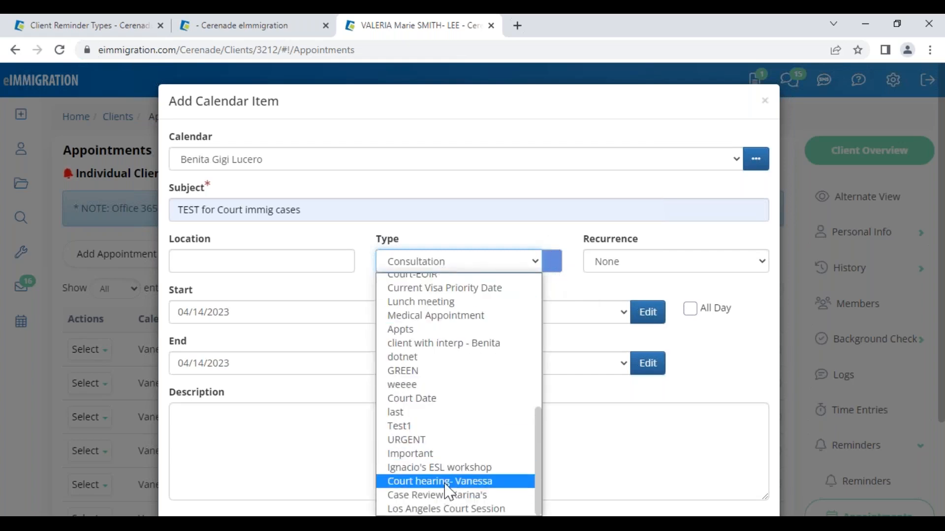
click(448, 481)
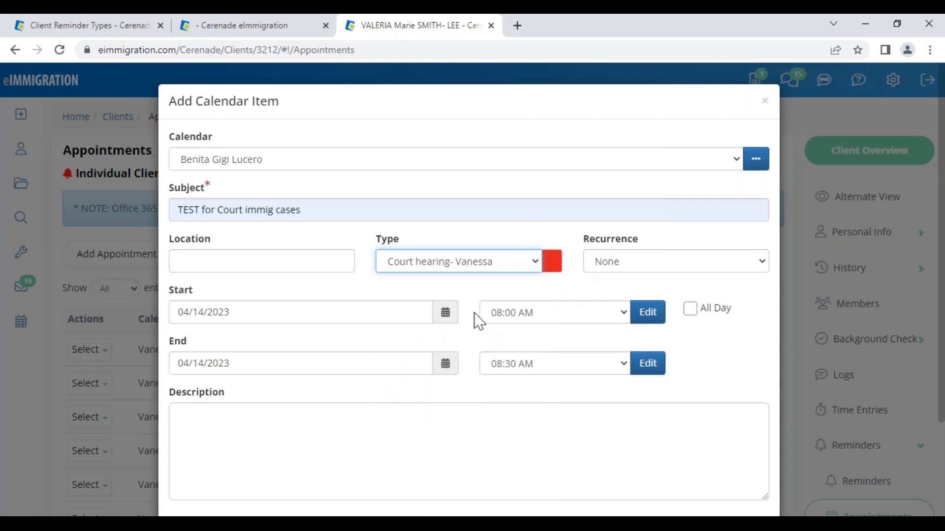
click(449, 264)
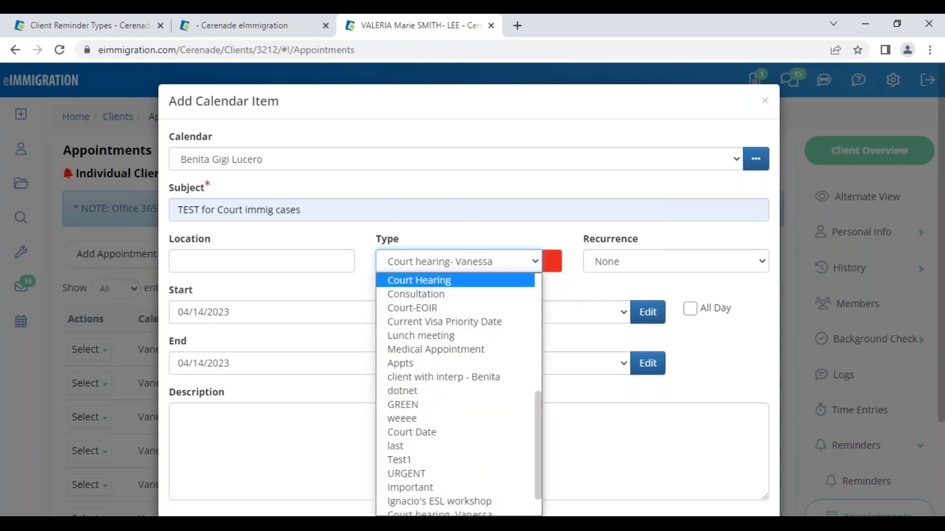
Open Calendar Item Types from the Administrator home page and view the actions available for the "immigration court" type
click(100, 31)
click(74, 117)
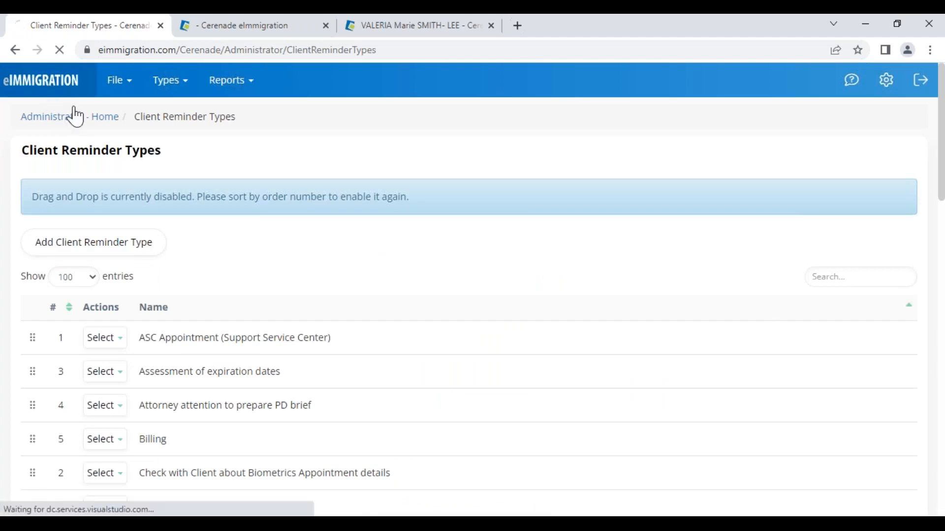
drag(30, 147, 132, 148)
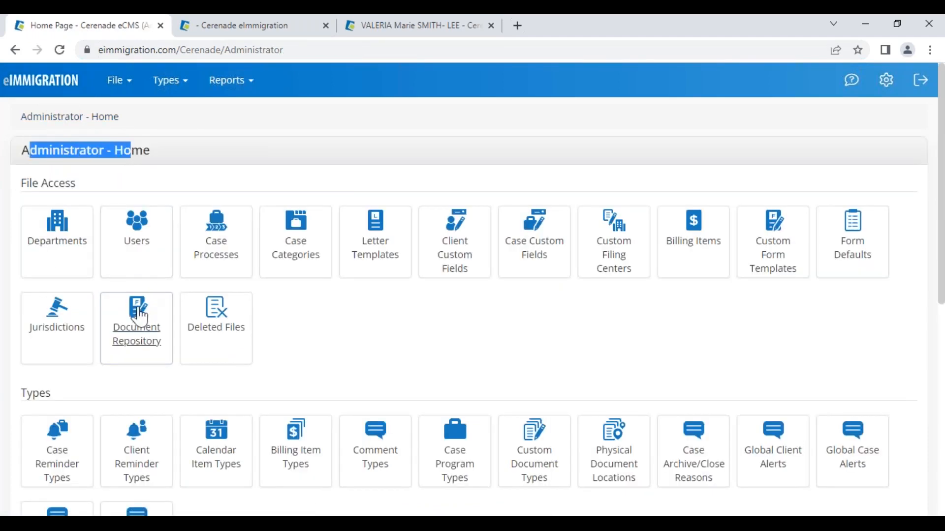
scroll(134, 327, down, 2)
drag(27, 325, 51, 325)
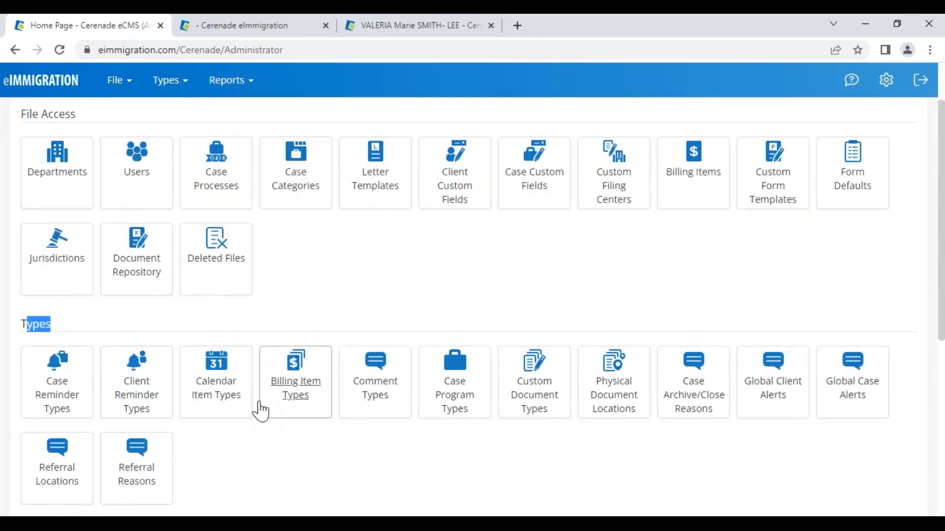
click(217, 387)
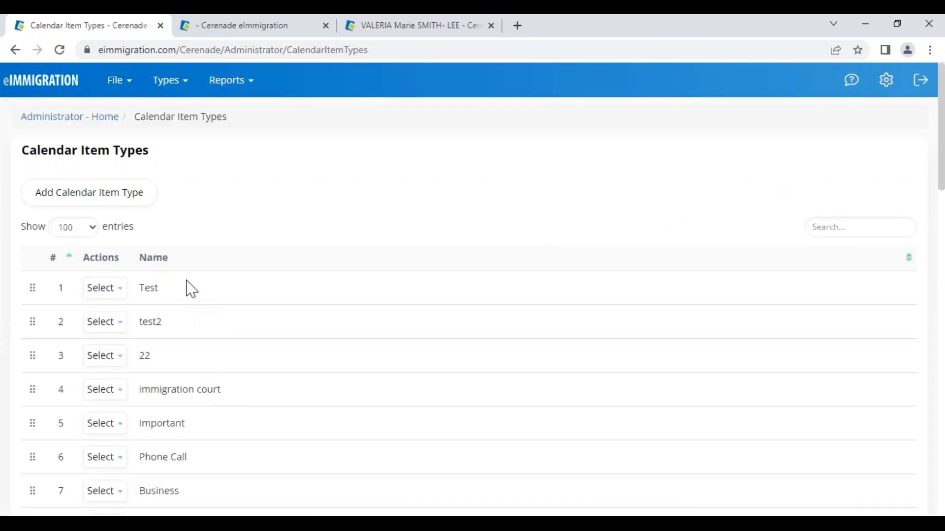
drag(32, 426, 35, 401)
click(120, 392)
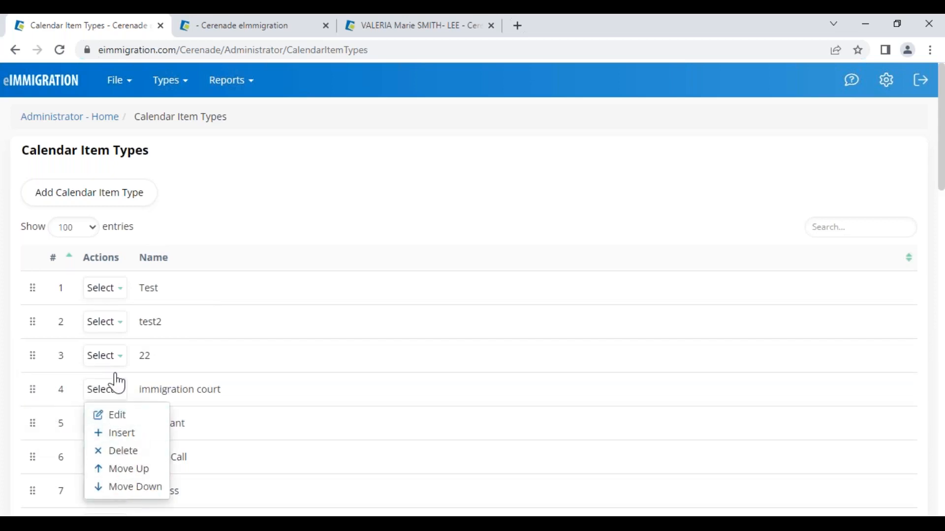
Open the form for adding a calendar item type, view its color choices, and close it without saving
click(78, 194)
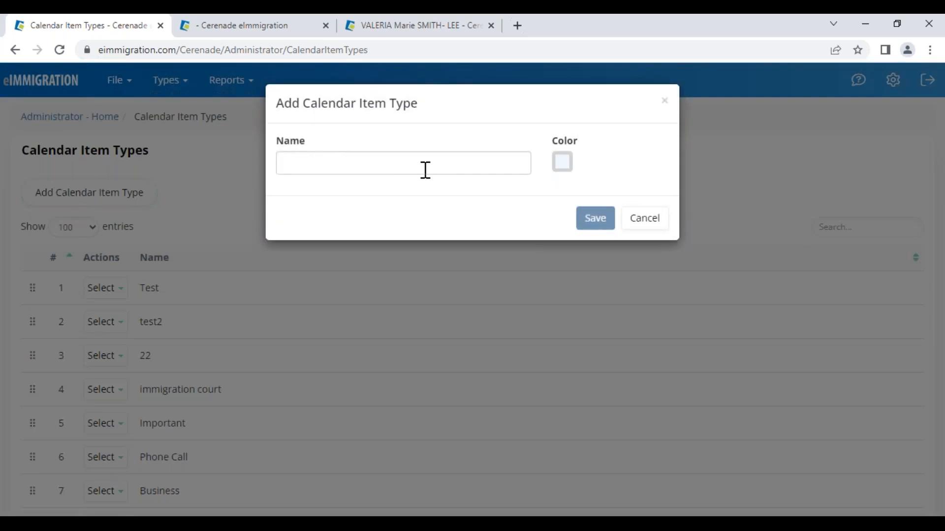
click(561, 163)
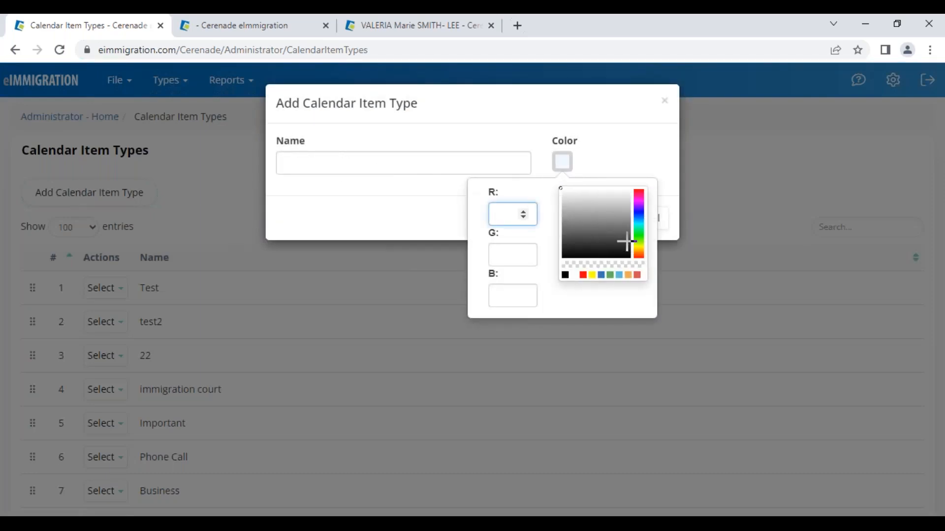
click(626, 236)
click(665, 101)
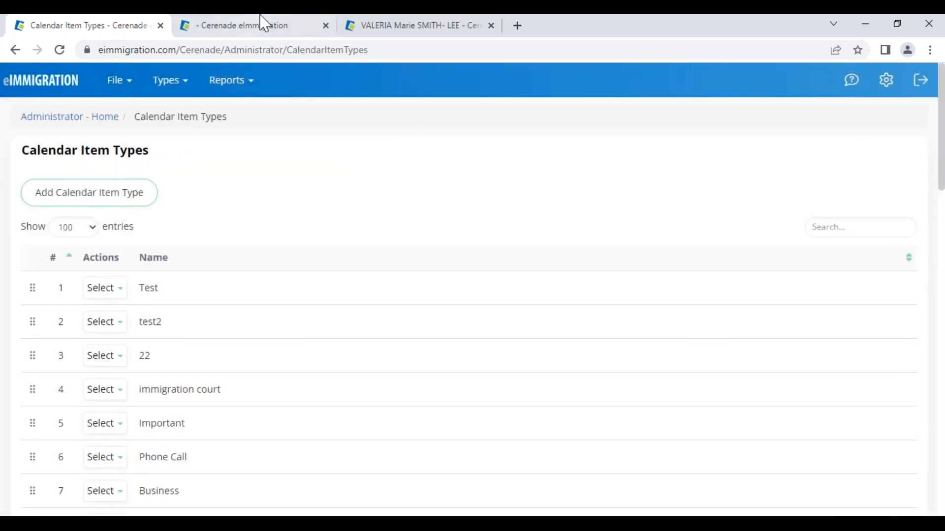
Return to the client's open appointment, compare the Medical Appointment and Bond Hearing type colors, and restore the staff-named court hearing type
click(270, 25)
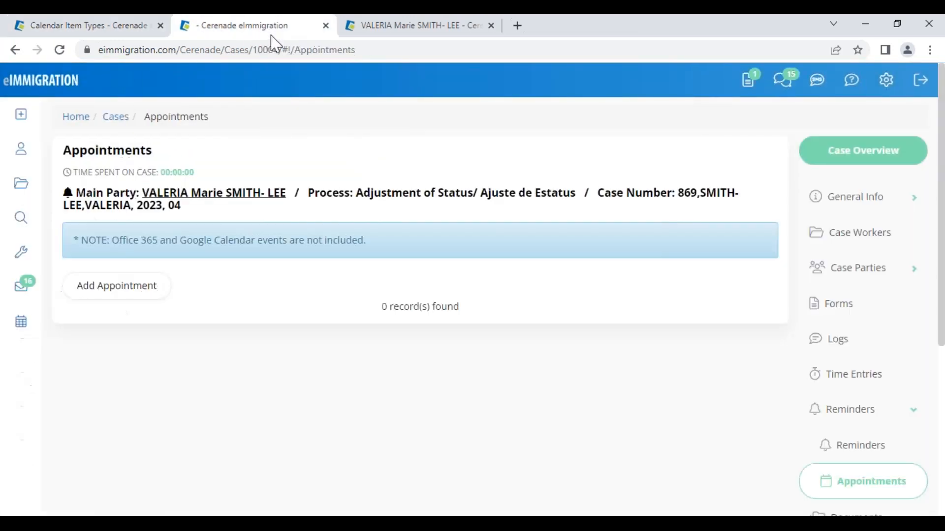
click(406, 27)
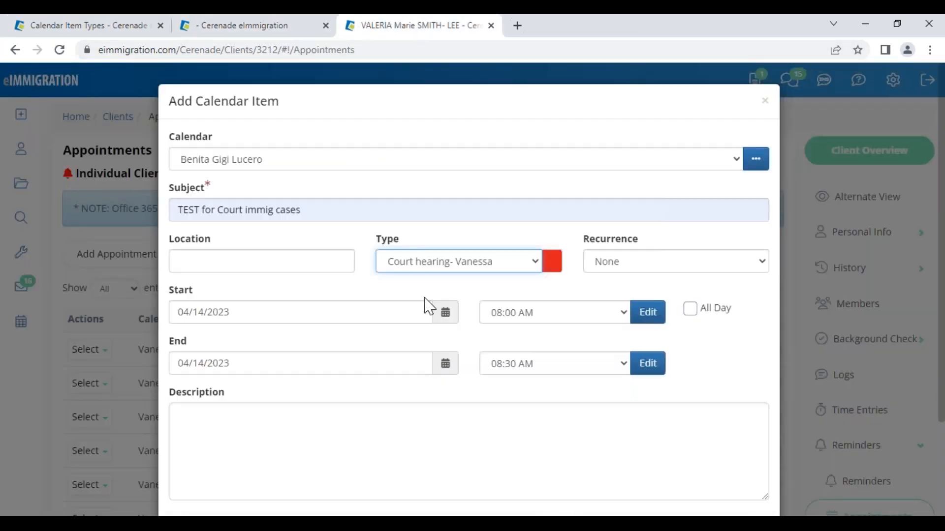
click(526, 265)
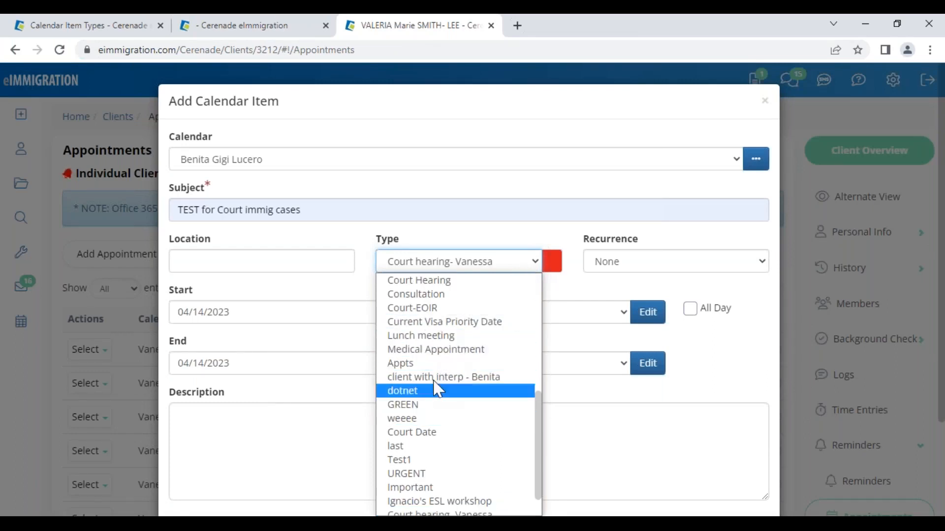
click(432, 349)
click(522, 269)
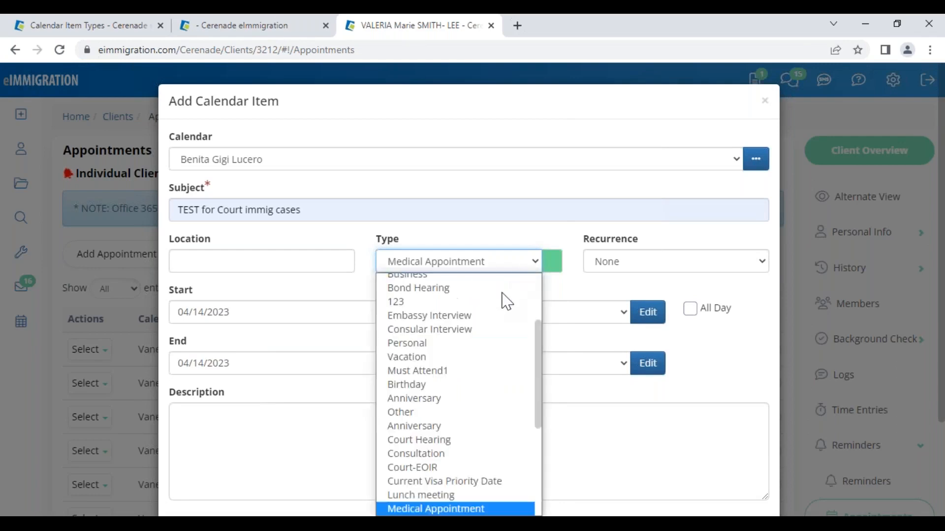
click(468, 297)
click(476, 267)
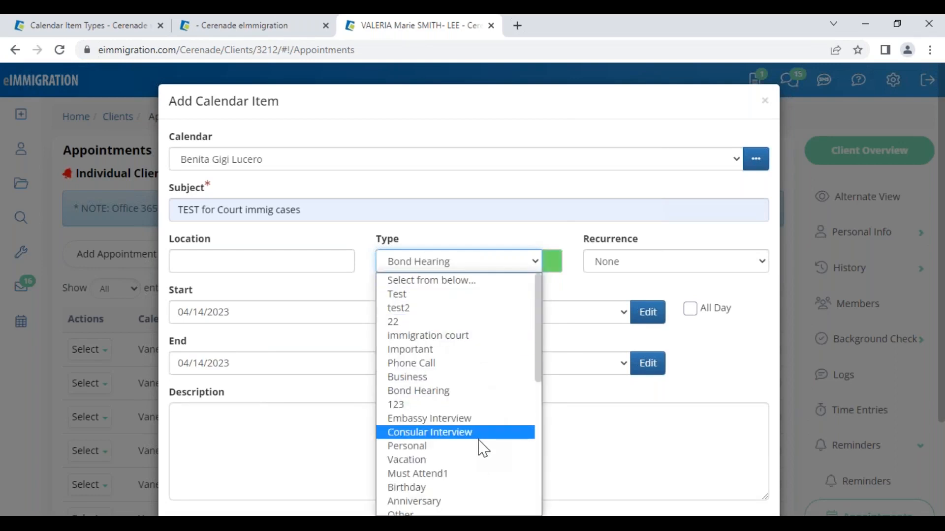
scroll(483, 448, down, 5)
click(471, 482)
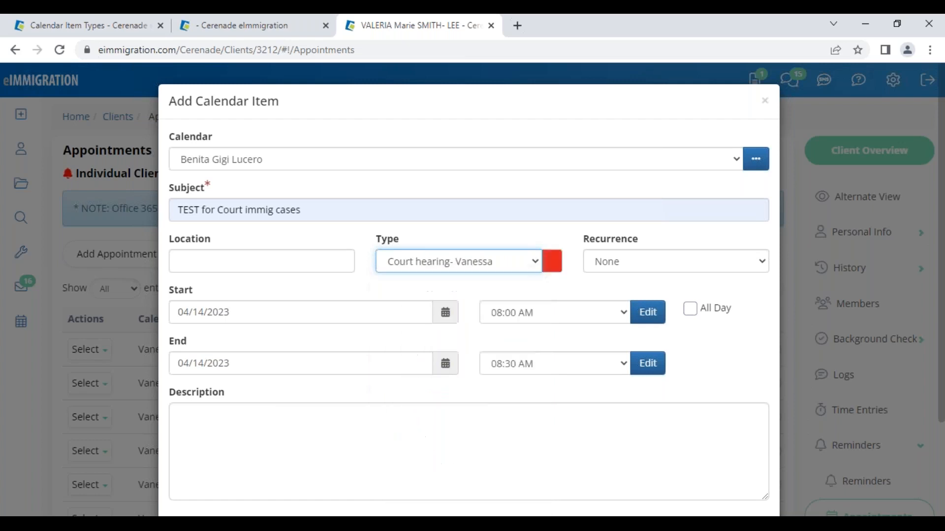
Assign the appointment to the first listed staff member's calendar and set its start and end dates to 04/17/2023
click(303, 162)
click(260, 179)
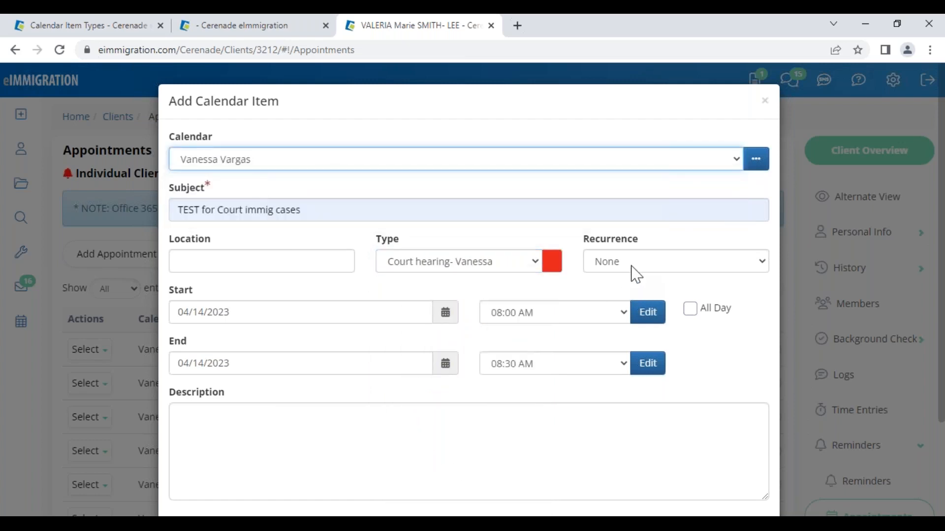
click(445, 313)
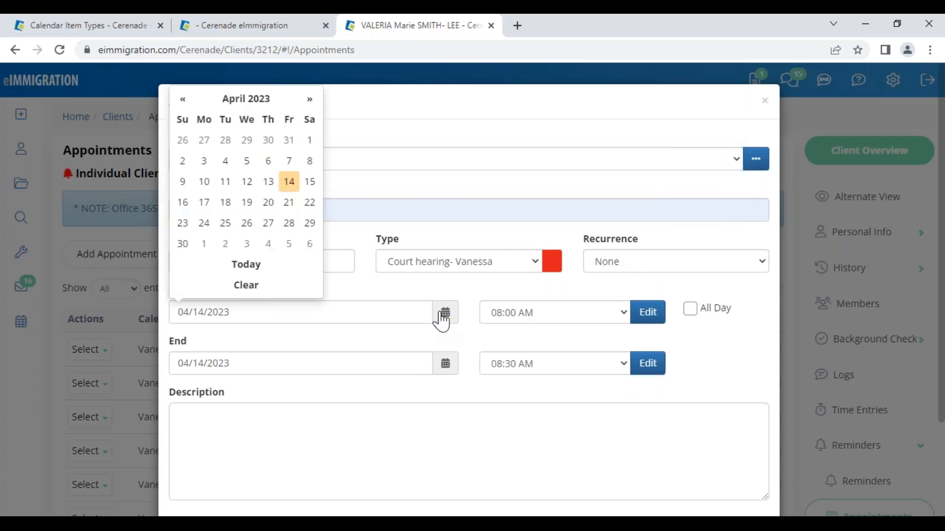
click(205, 209)
click(445, 364)
click(204, 254)
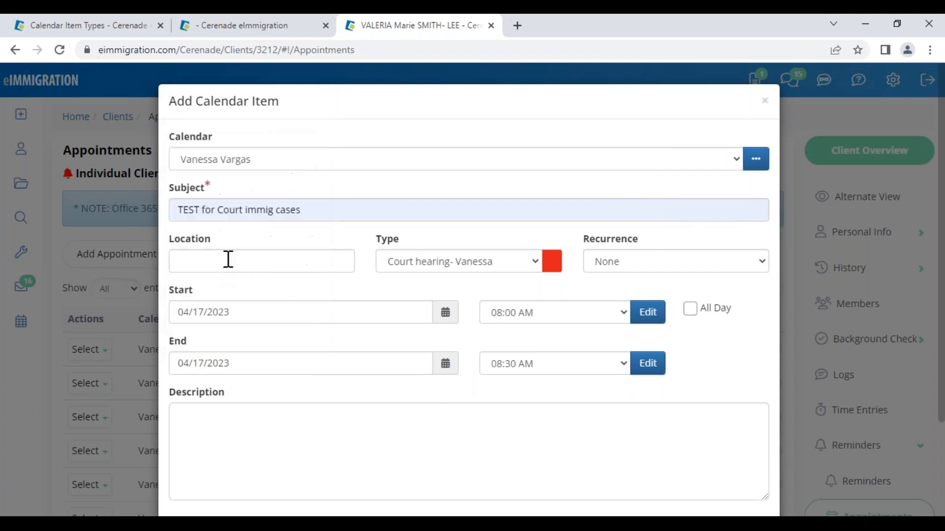
Set the appointment time from 09:00 AM to 01:00 PM and enter the description "court hearing test"
click(600, 315)
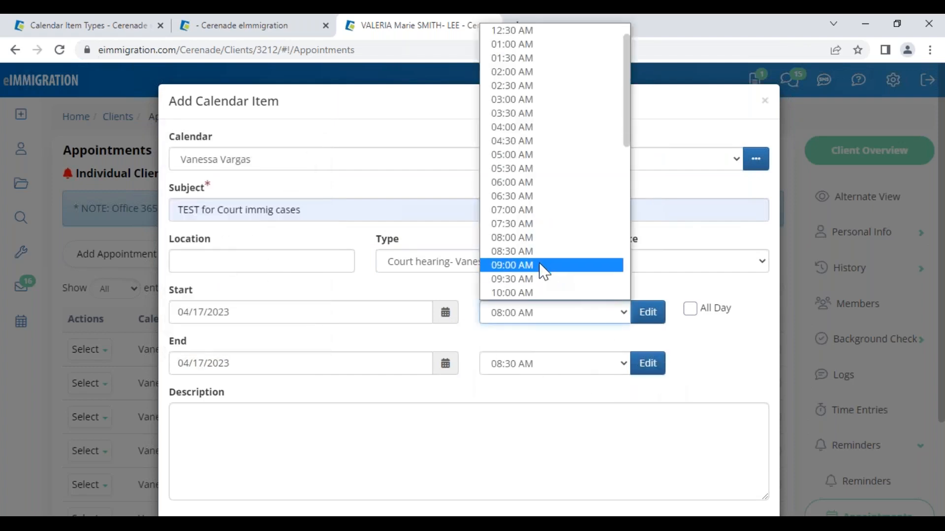
click(544, 268)
click(571, 376)
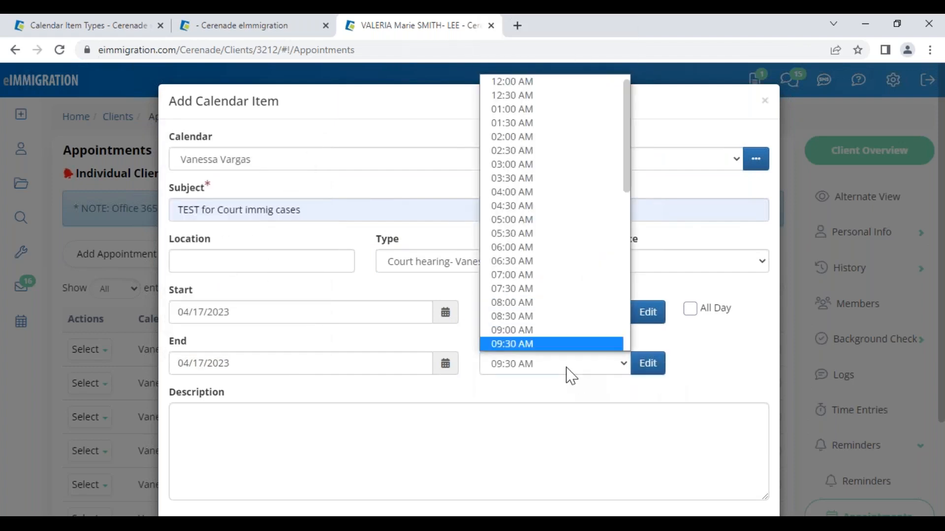
scroll(546, 305, down, 3)
click(546, 303)
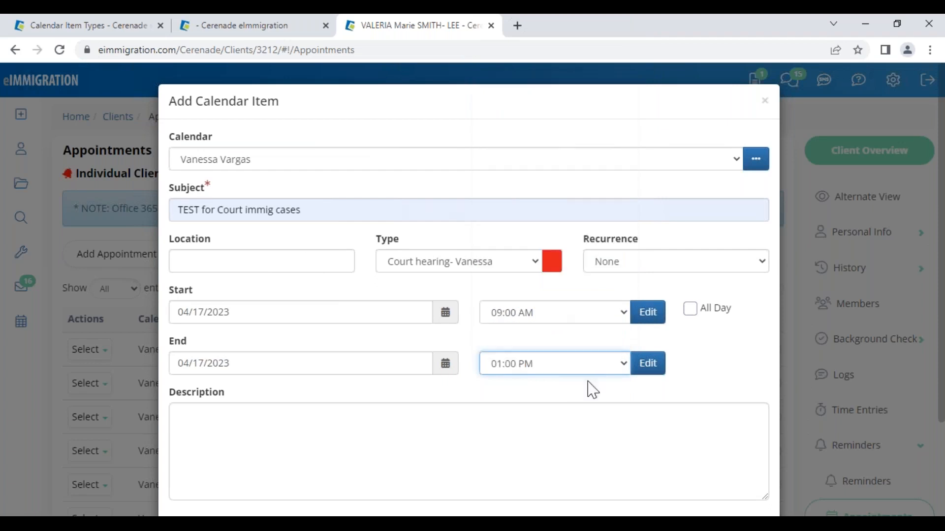
click(522, 430)
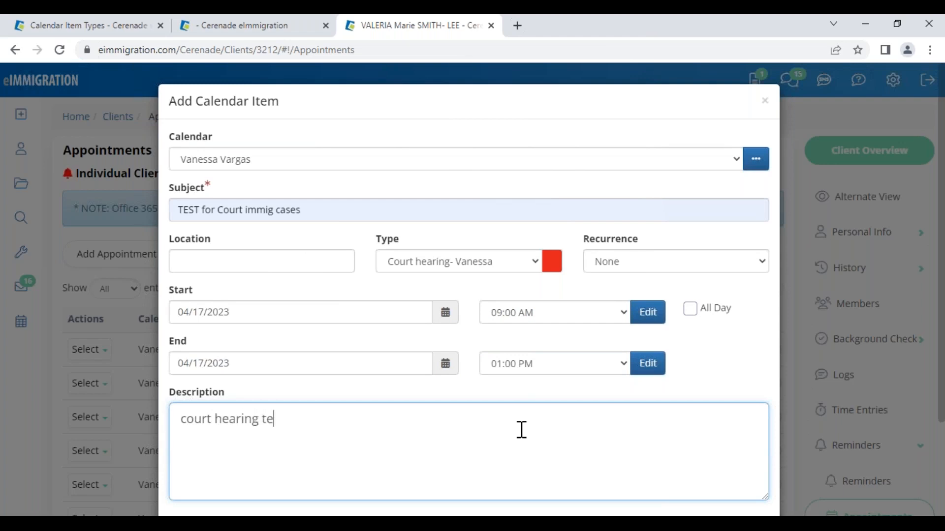
scroll(358, 449, down, 3)
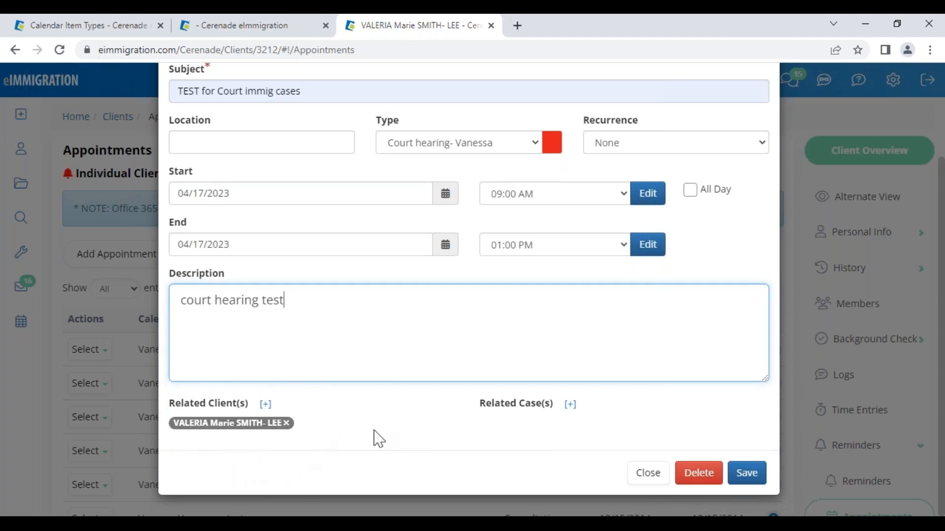
Look up the client's Adjustment of Status case number, link that case to the appointment as a related case, and save it
click(302, 37)
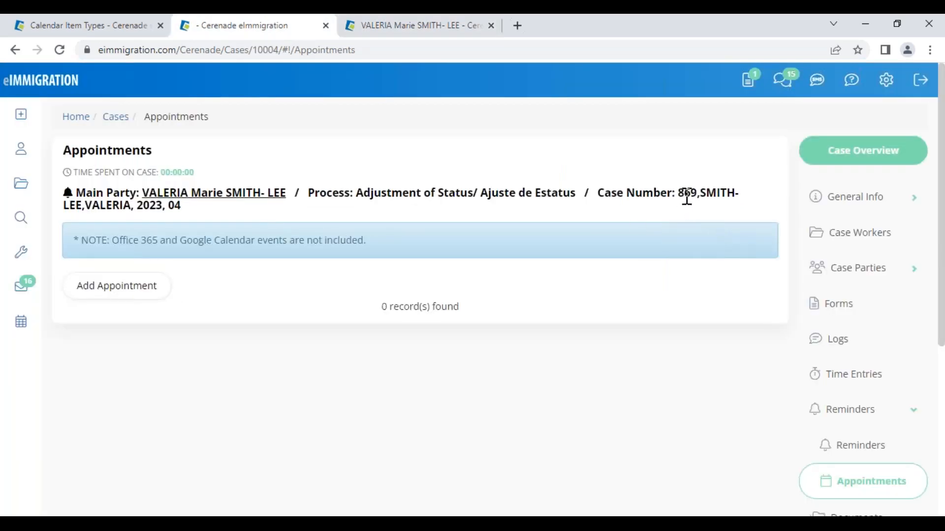
click(449, 25)
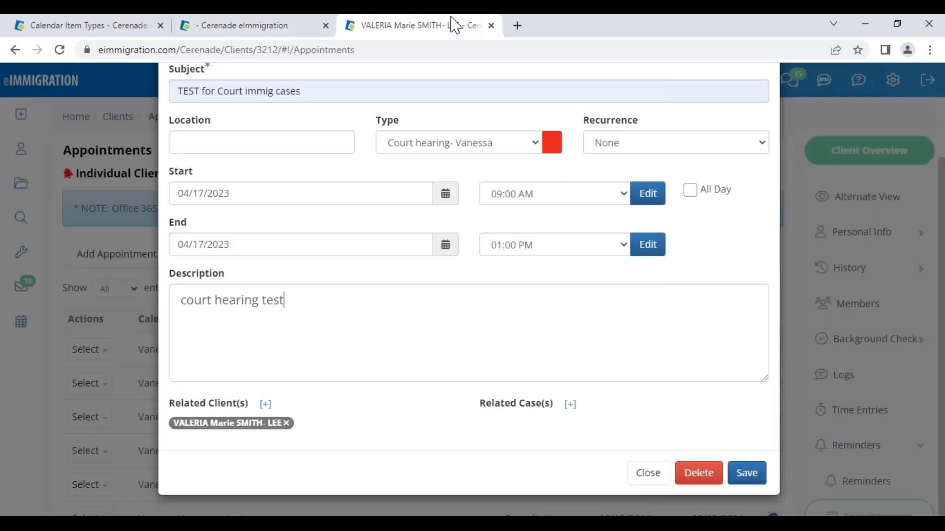
click(570, 405)
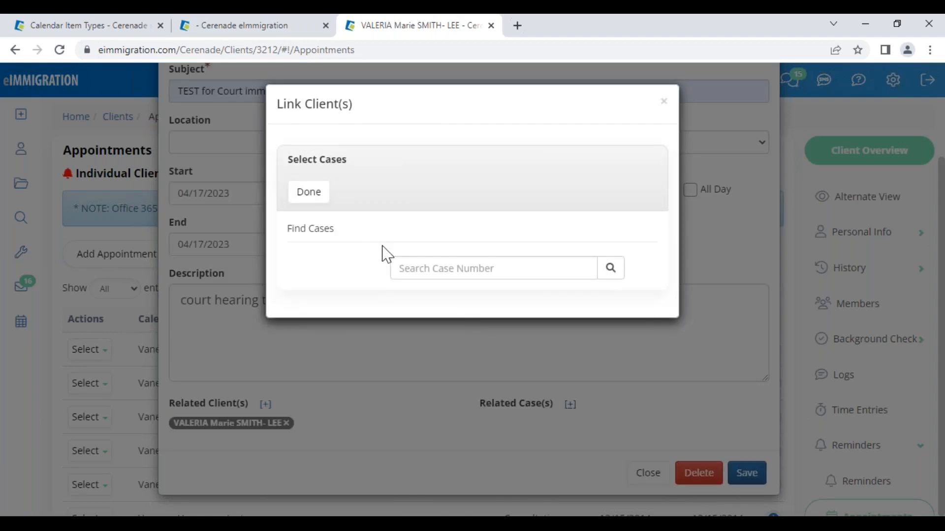
click(445, 267)
text(869)
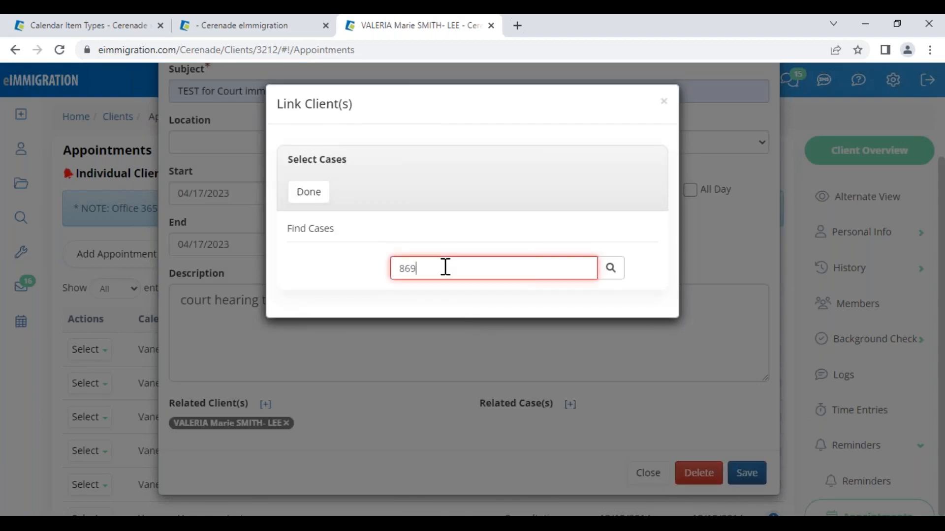
click(449, 306)
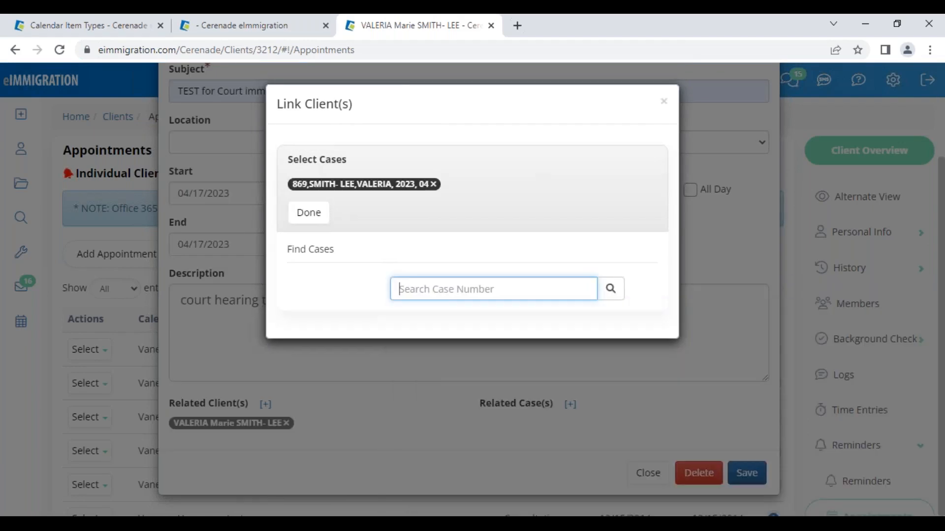
click(315, 217)
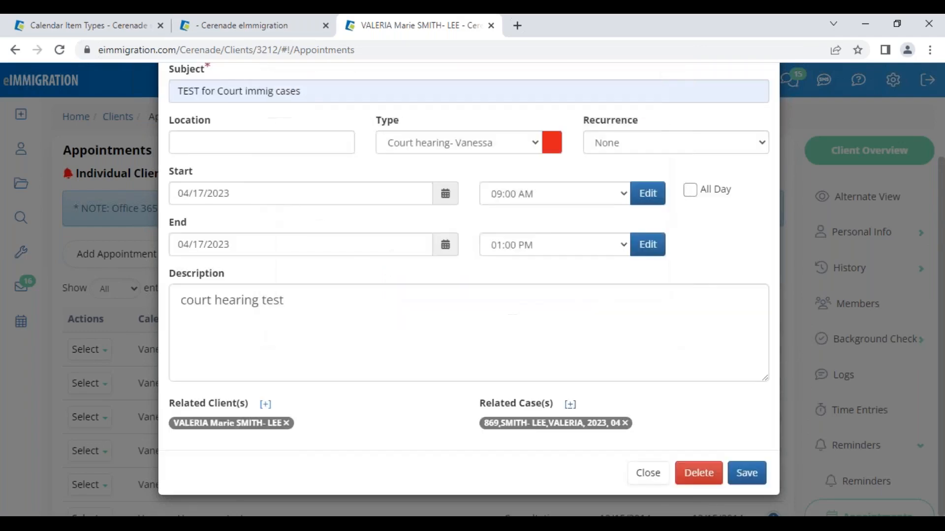
click(747, 473)
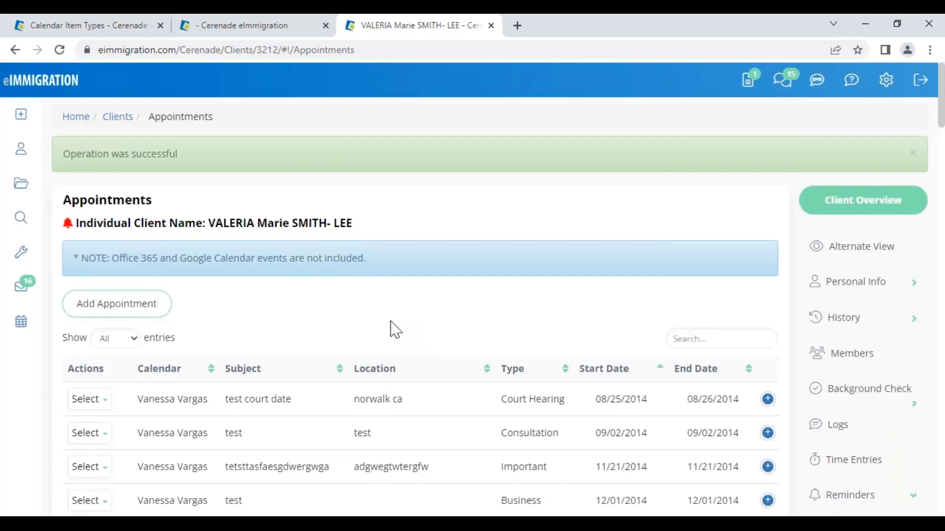
Refresh the Adjustment of Status case's appointments and check the date and description of the court hearing entry
click(248, 25)
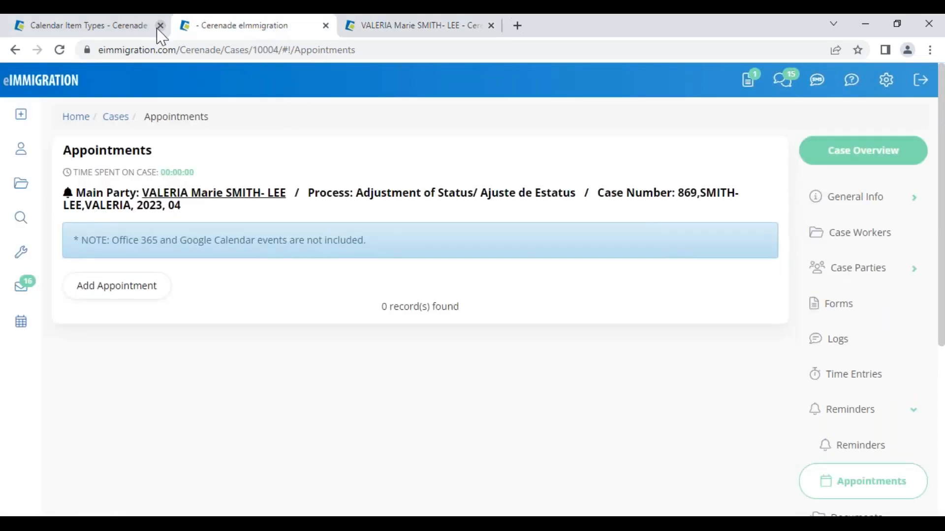
click(59, 50)
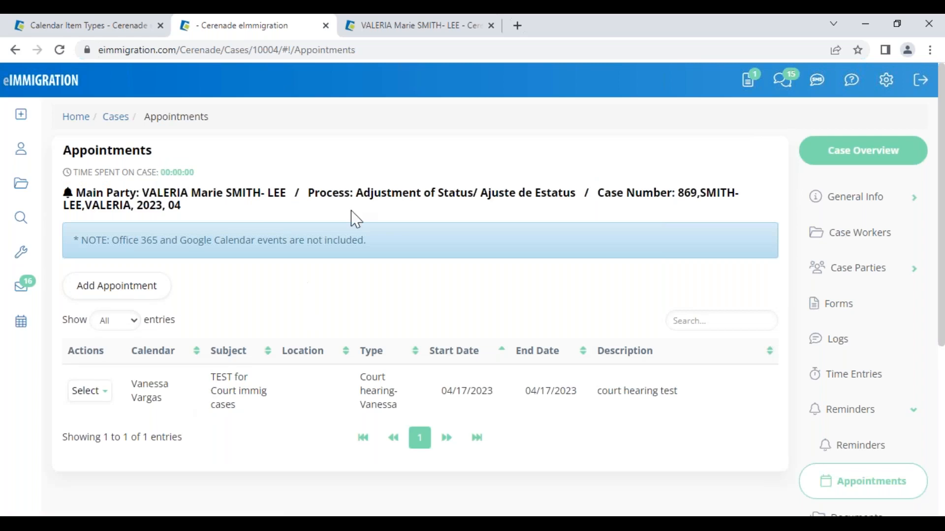
drag(445, 393, 497, 394)
drag(575, 393, 705, 392)
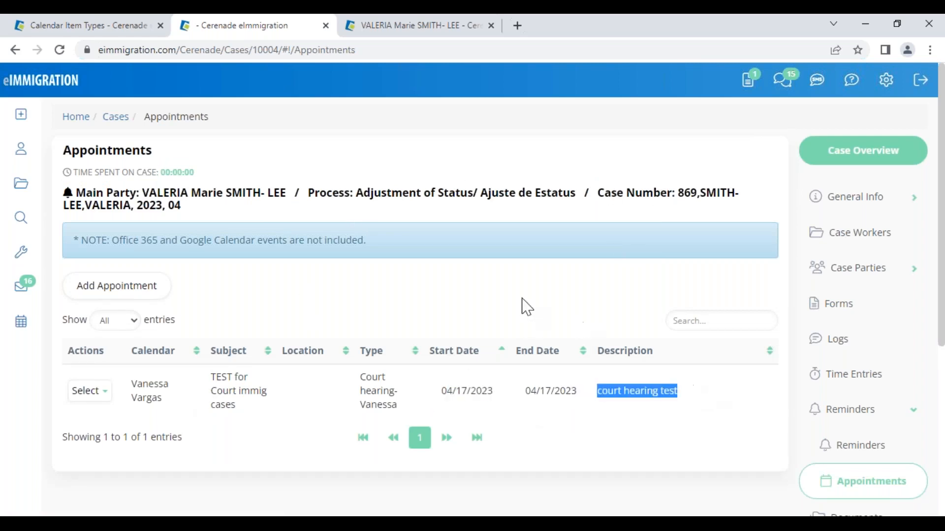
click(435, 284)
Open the main calendar from the client record and show only the first listed staff member's calendar
click(400, 33)
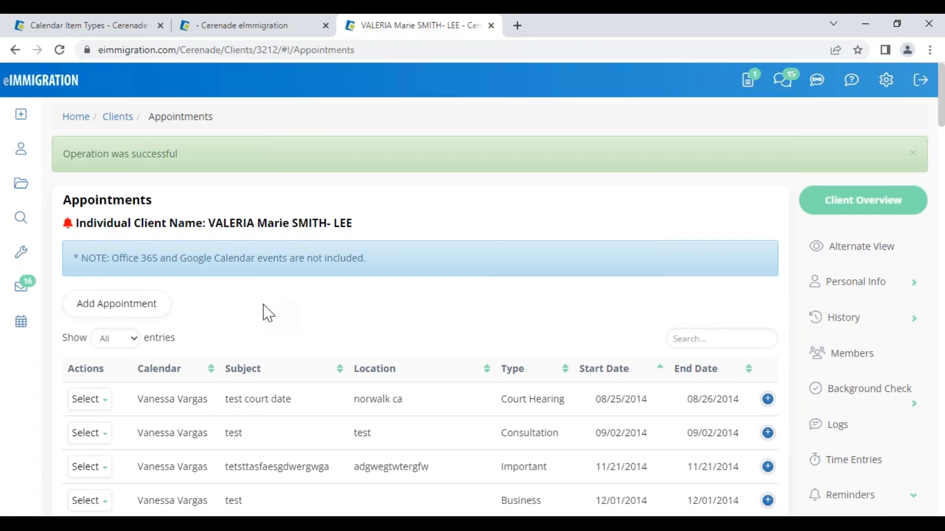
click(25, 330)
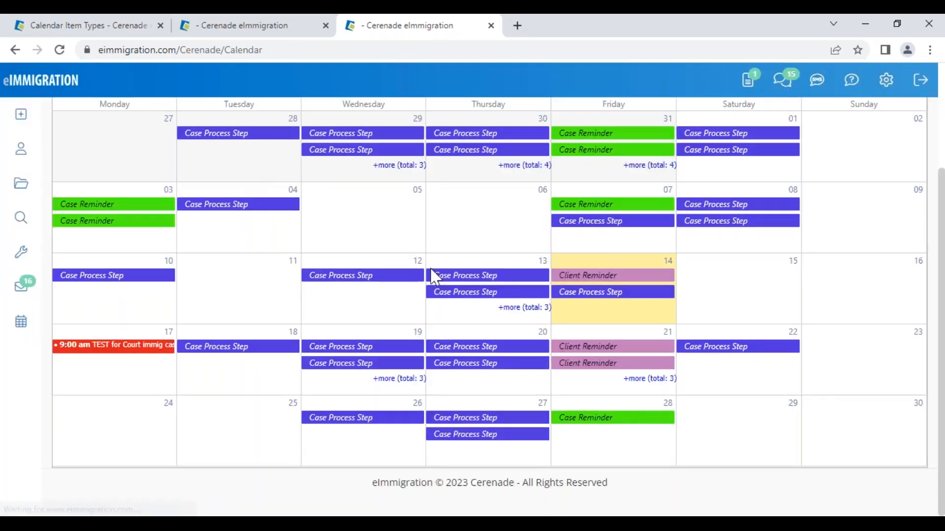
scroll(364, 278, up, 3)
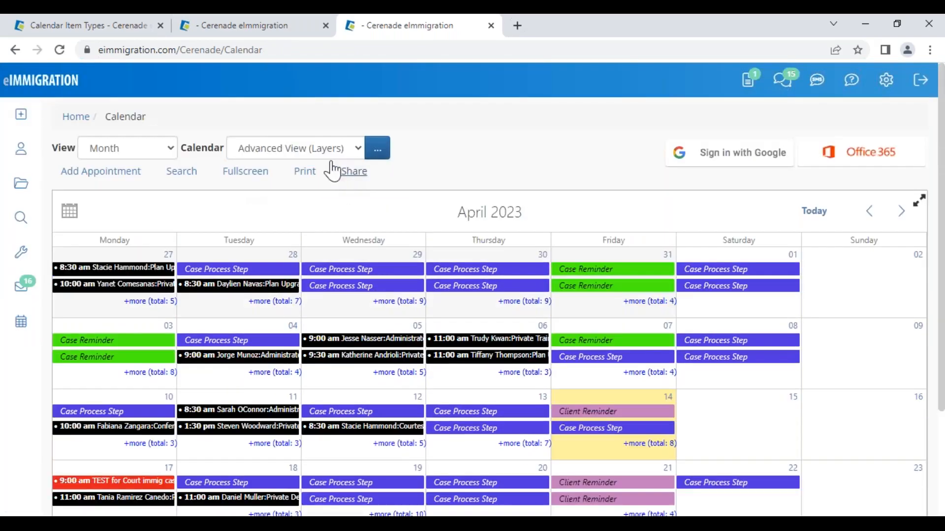
click(358, 148)
click(335, 165)
scroll(345, 217, up, 3)
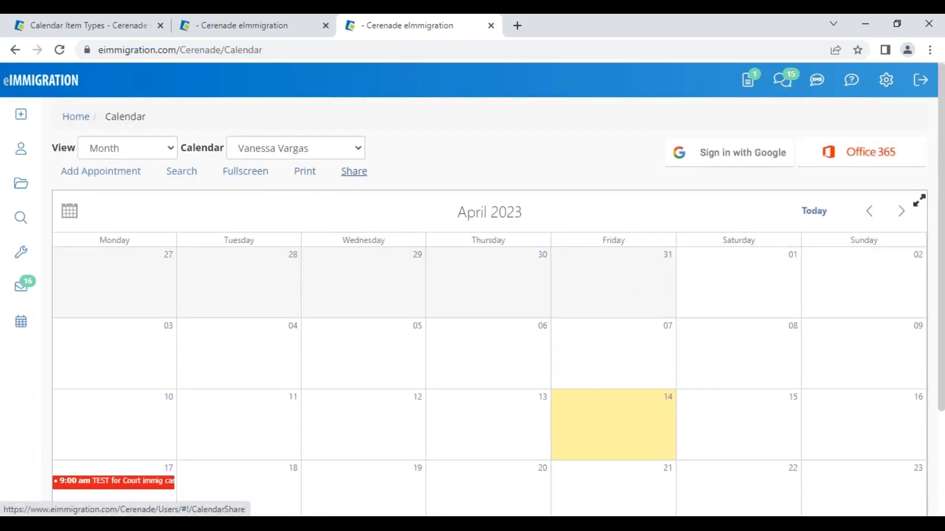
View the individual calendars of the second, third and fourth staff members one after another
click(334, 150)
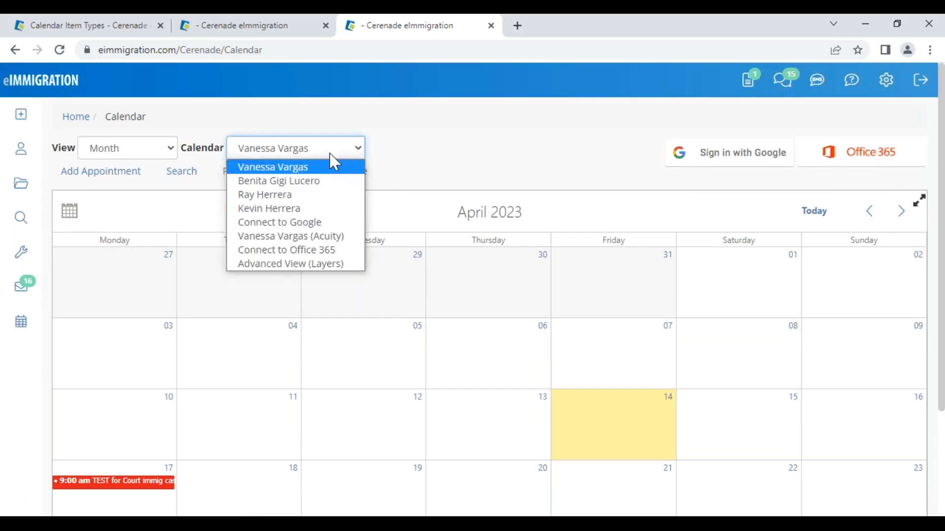
click(291, 182)
scroll(306, 243, up, 5)
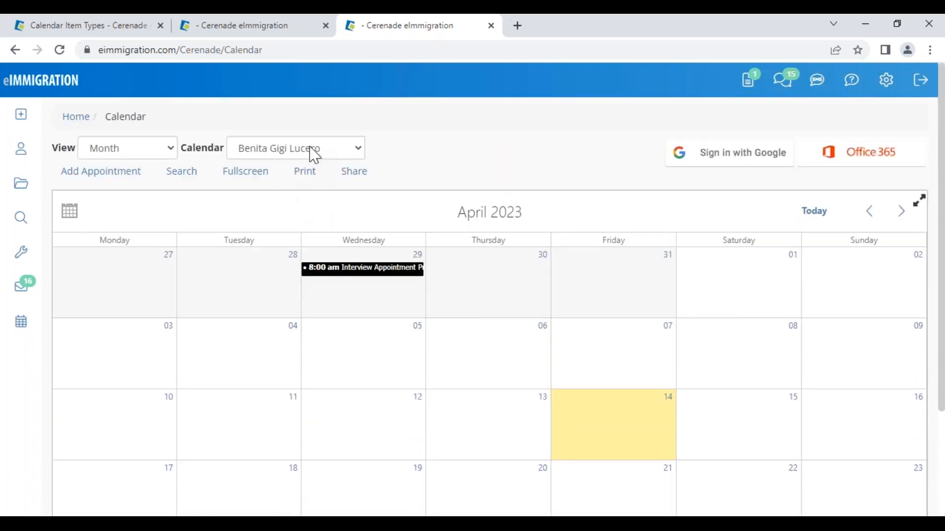
click(311, 153)
click(286, 195)
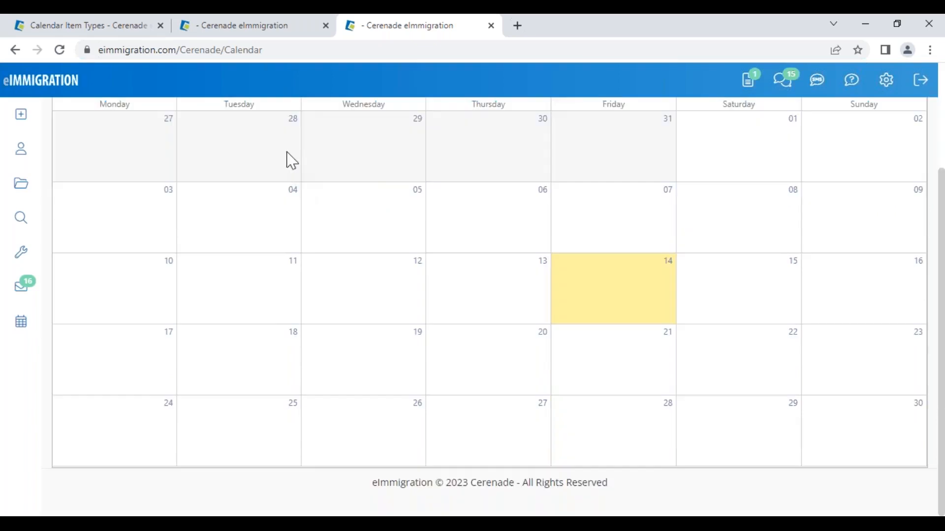
scroll(369, 188, up, 5)
click(290, 151)
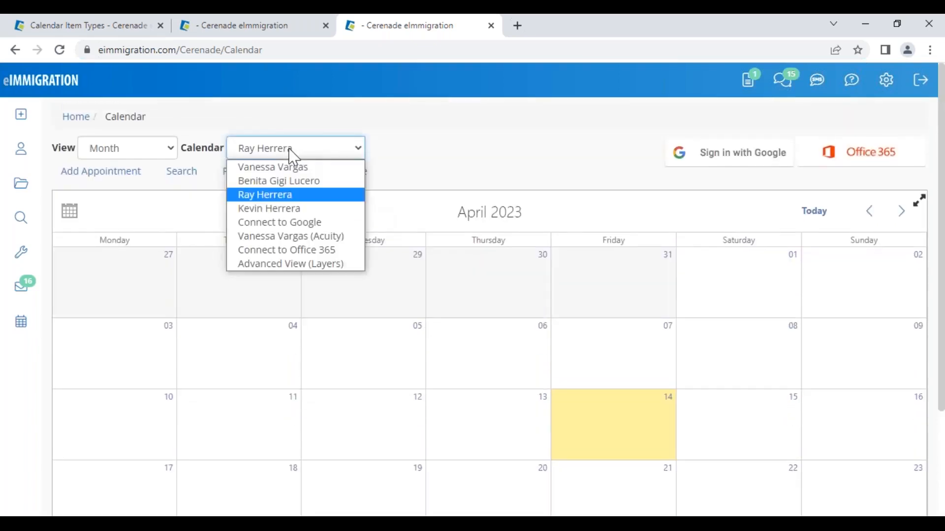
click(274, 207)
scroll(305, 162, up, 5)
Switch the calendar to Advanced View (Layers) and exclude the third and fourth staff members' appointments from the layers
click(318, 152)
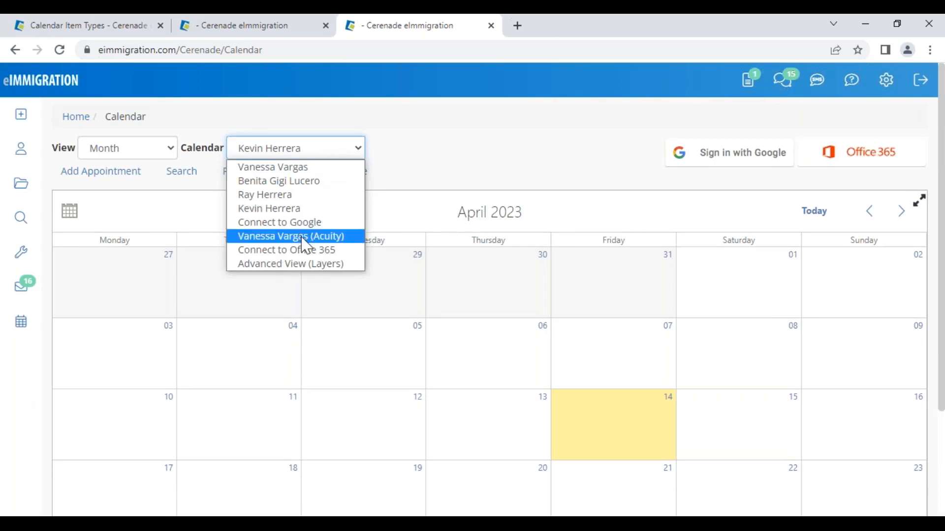
click(332, 266)
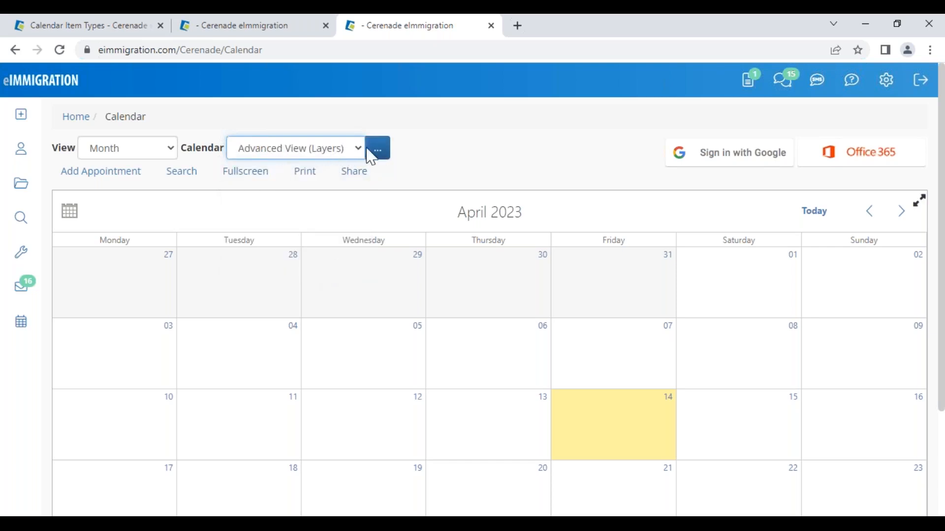
click(383, 157)
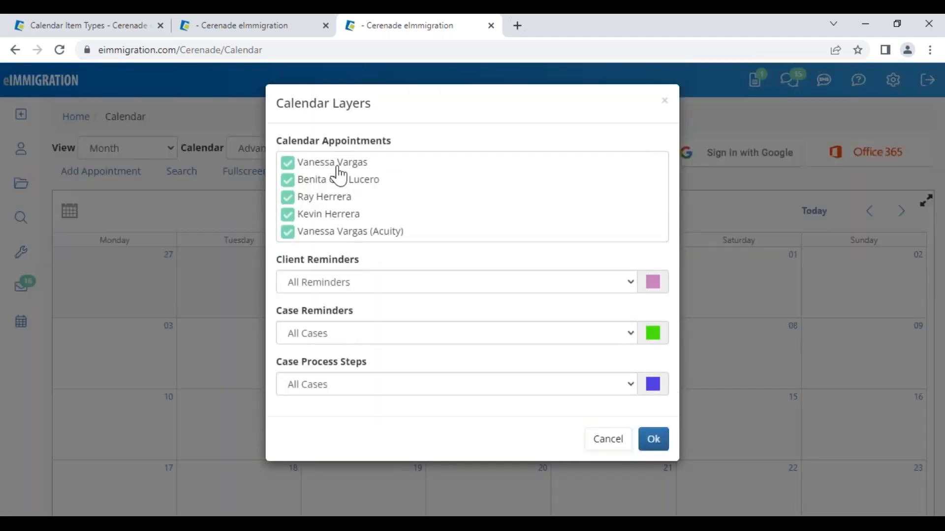
click(324, 197)
click(322, 214)
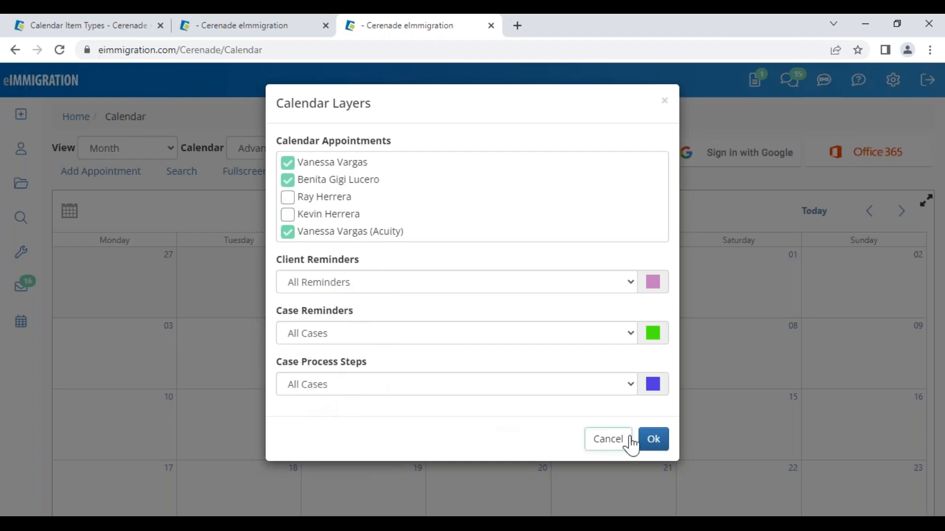
click(645, 440)
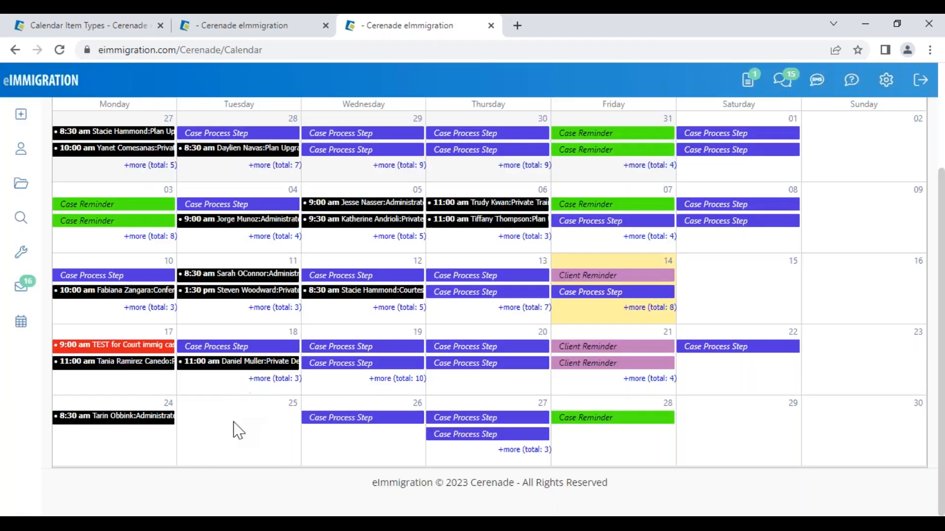
scroll(268, 468, up, 3)
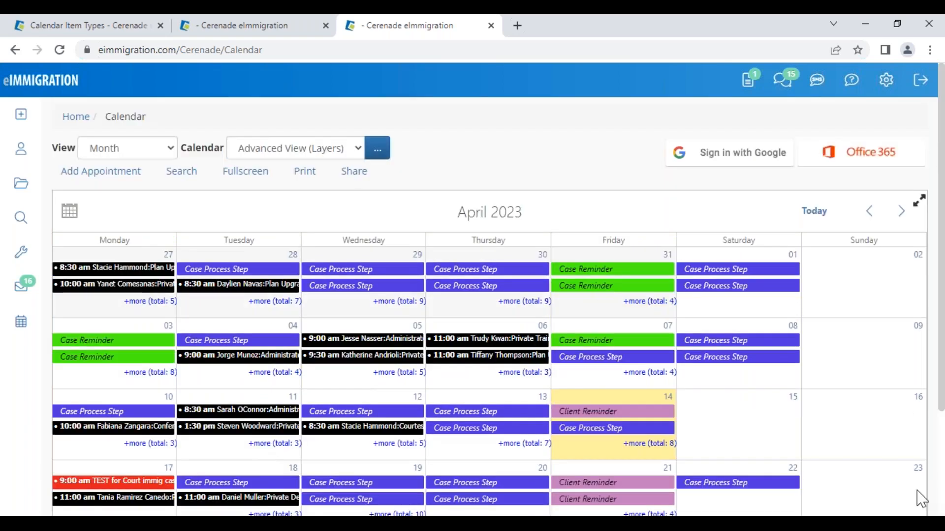
scroll(758, 482, down, 3)
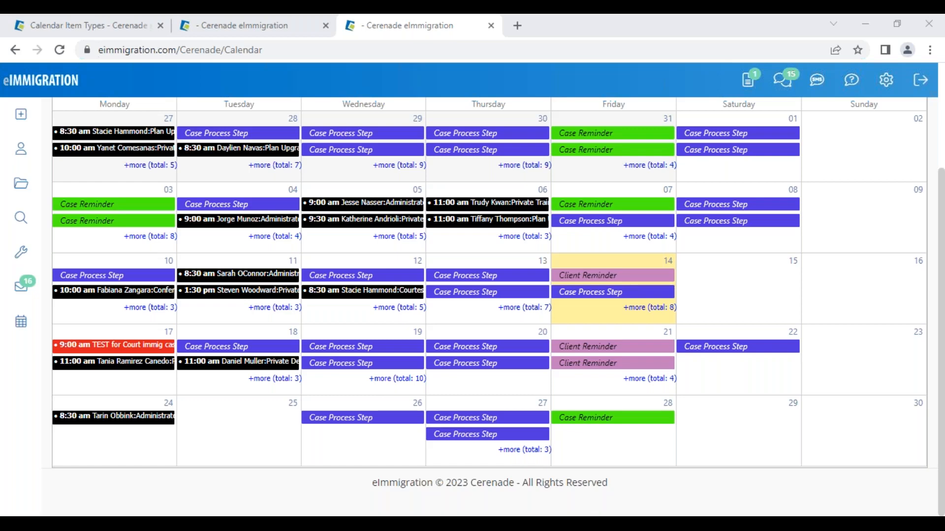
Review the administrator's Calendar Item Types list, including the Important, Phone Call and Business types
click(142, 27)
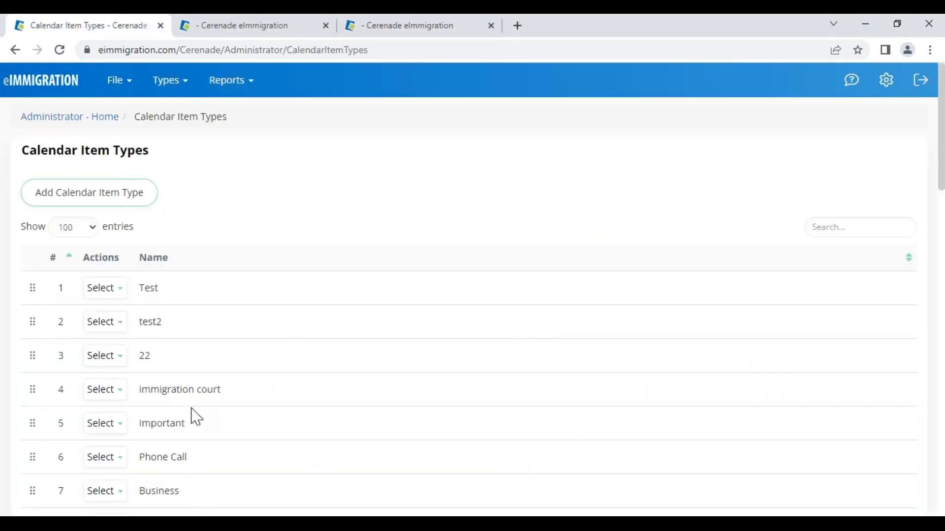
scroll(145, 286, down, 3)
double_click(145, 285)
drag(139, 325, 207, 326)
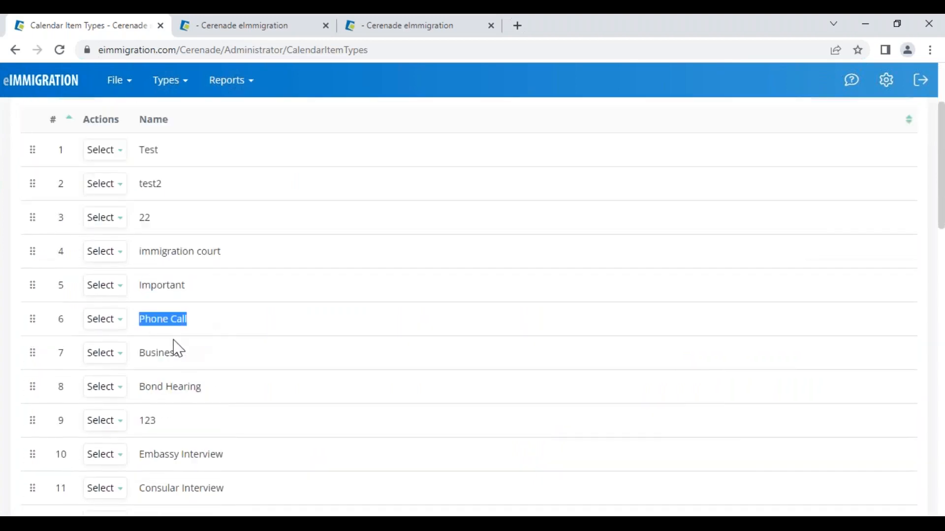
drag(147, 361, 213, 365)
scroll(217, 360, up, 3)
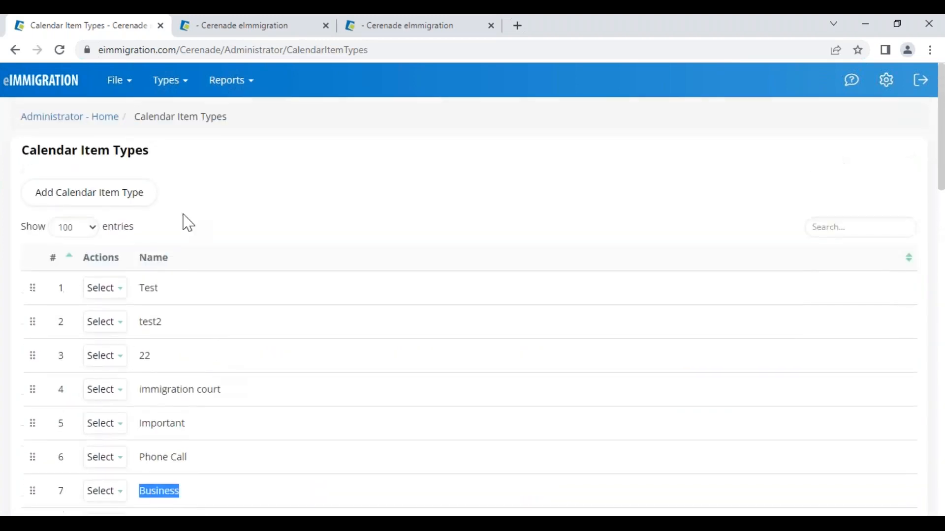
Open Client Reminder Types from the administrator home page and review the Deadline and Task types
click(71, 119)
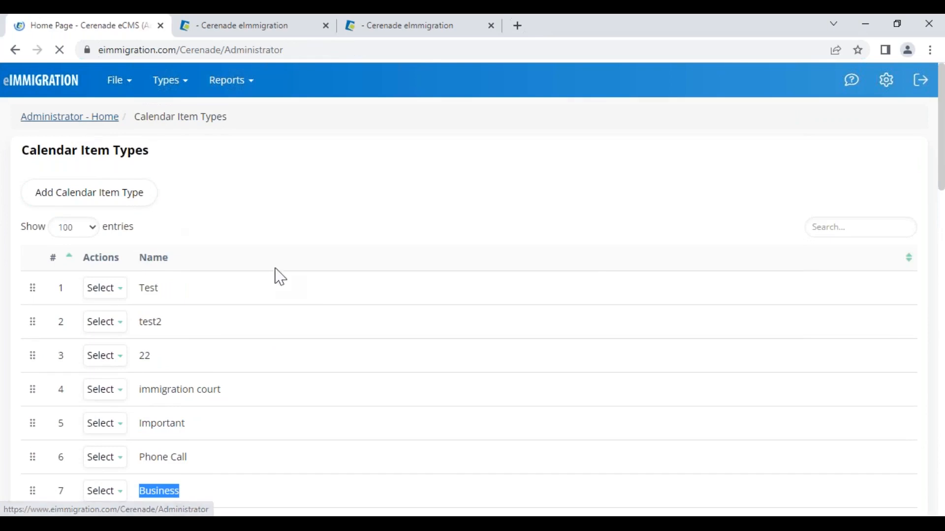
click(135, 473)
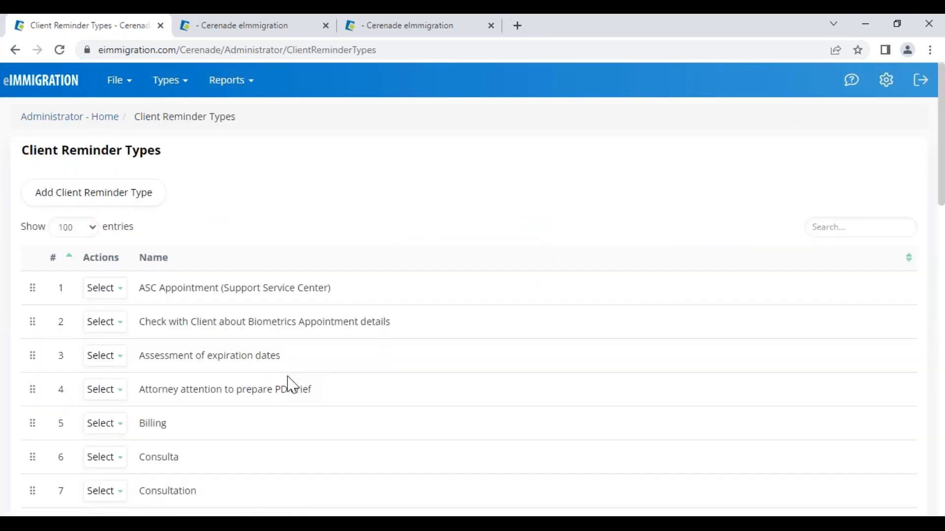
scroll(205, 440, down, 3)
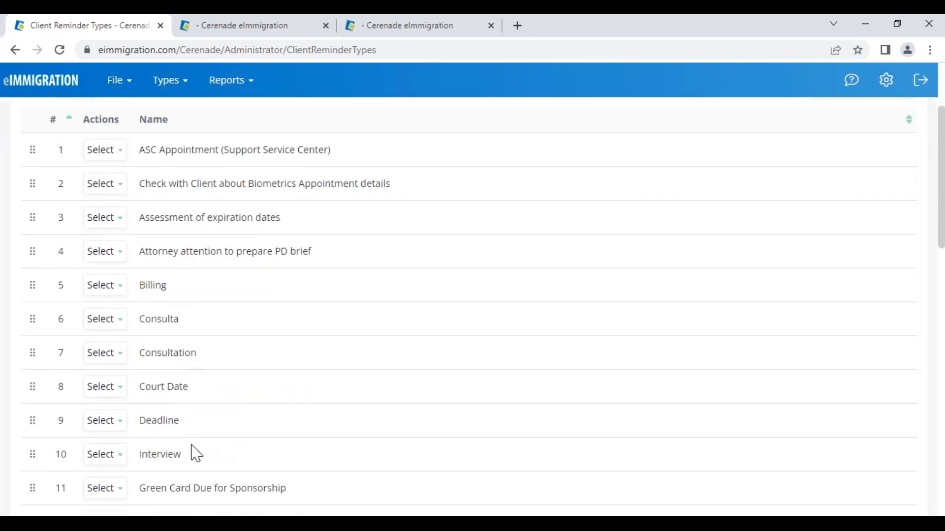
double_click(153, 421)
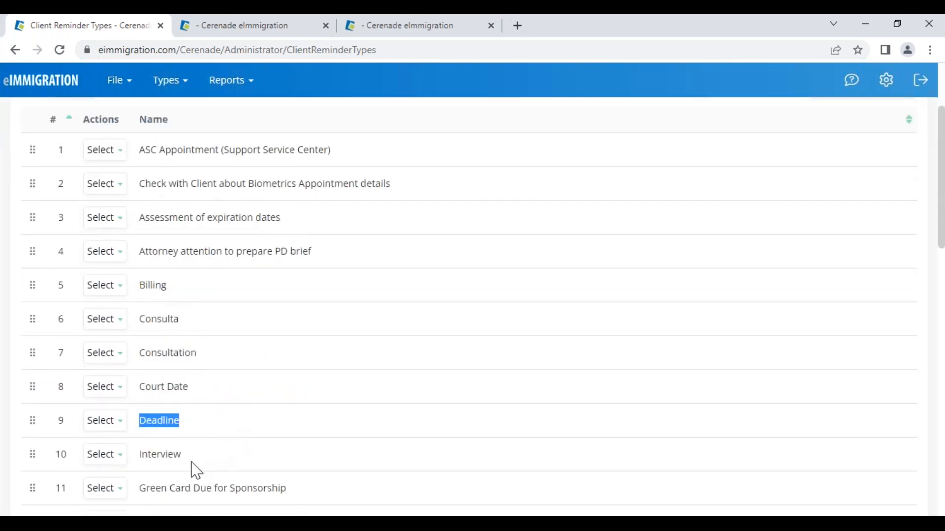
scroll(197, 471, down, 3)
double_click(149, 384)
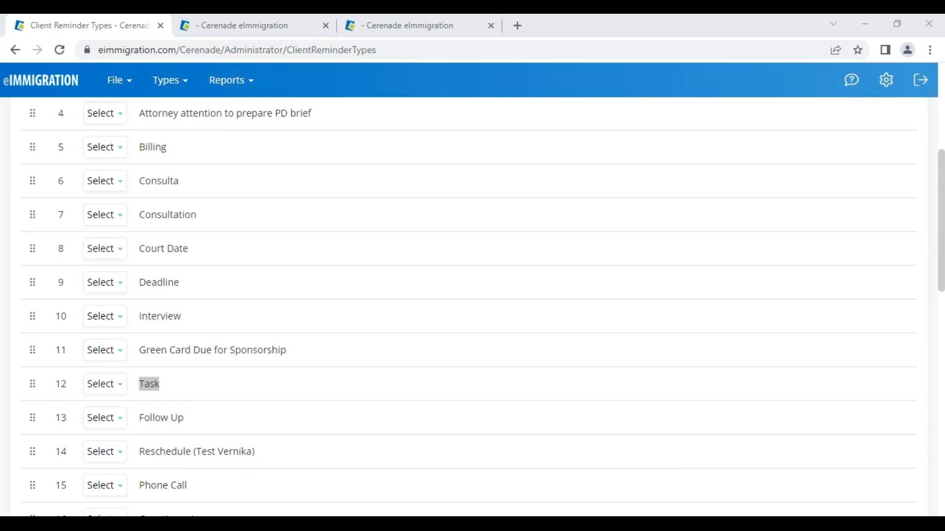
scroll(498, 353, up, 5)
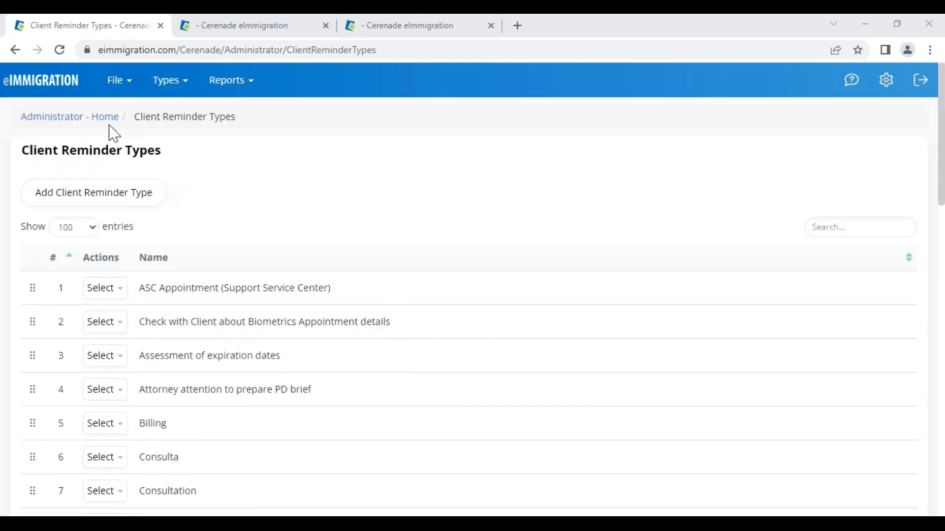
Return to the Adjustment of Status case's appointments and read the note about Office 365 and Google Calendar events
click(270, 29)
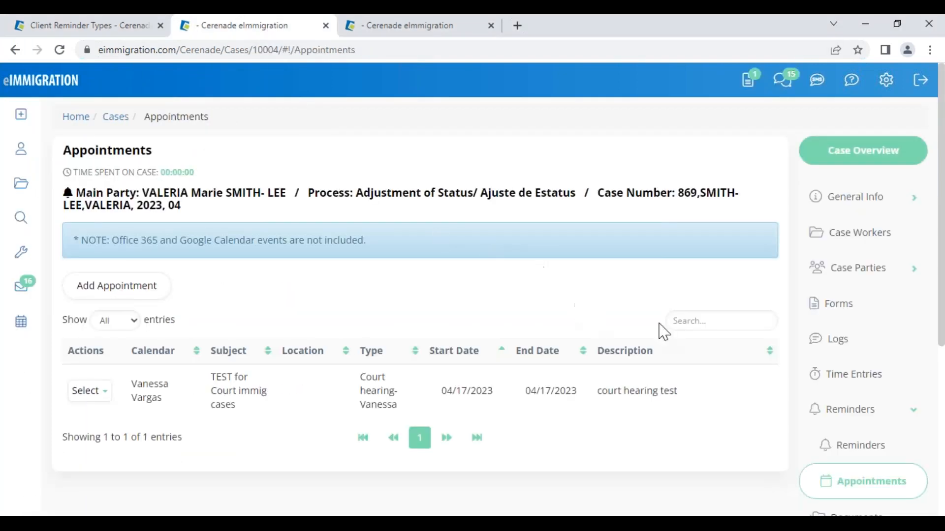
click(880, 489)
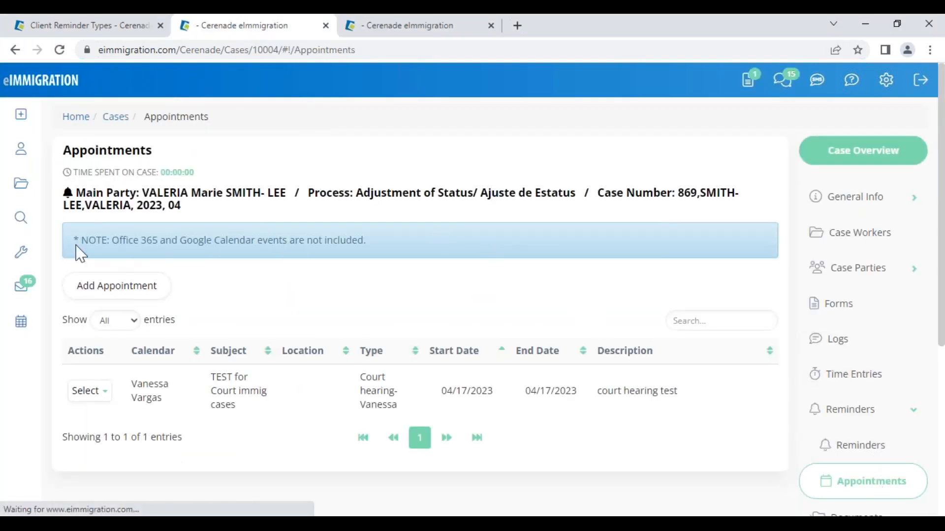
drag(113, 240, 386, 251)
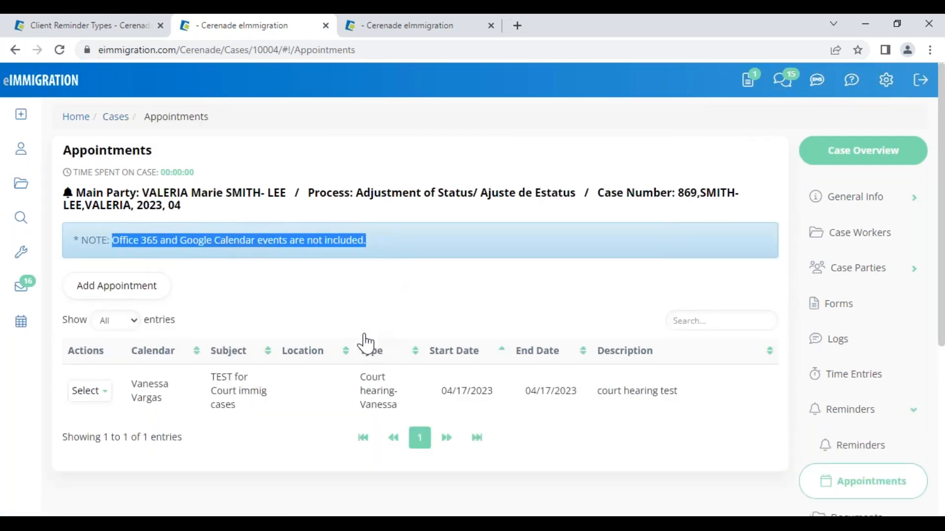
Open the main calendar, review its Calendar Layers options for appointments, reminders and process steps, and close them without changes
click(23, 339)
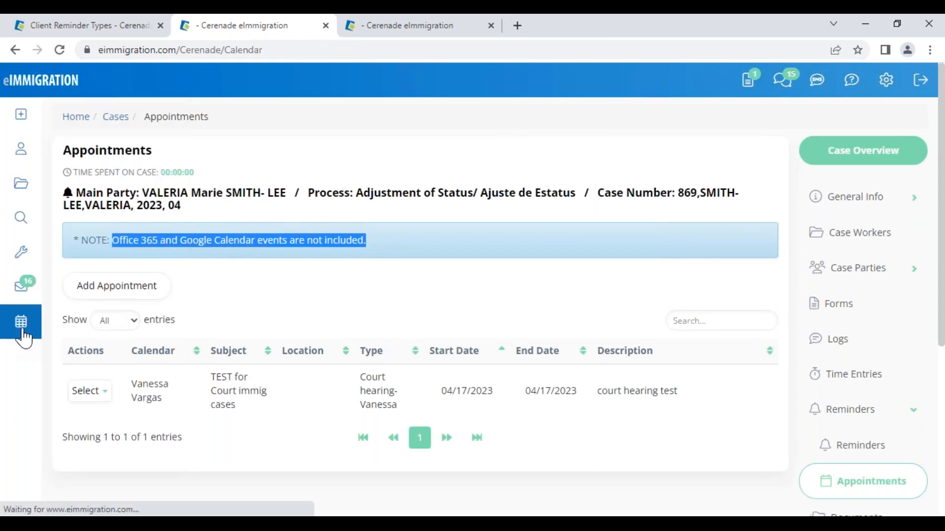
scroll(23, 338, down, 3)
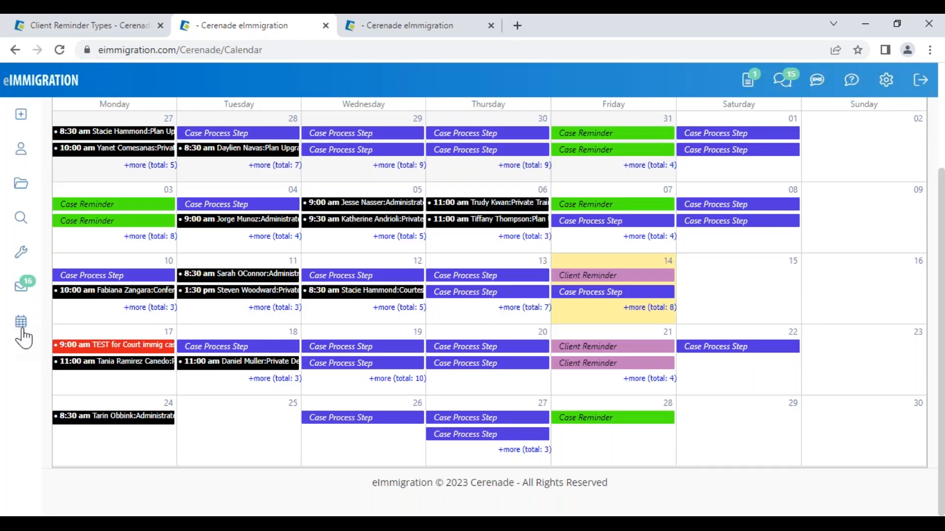
scroll(506, 382, up, 3)
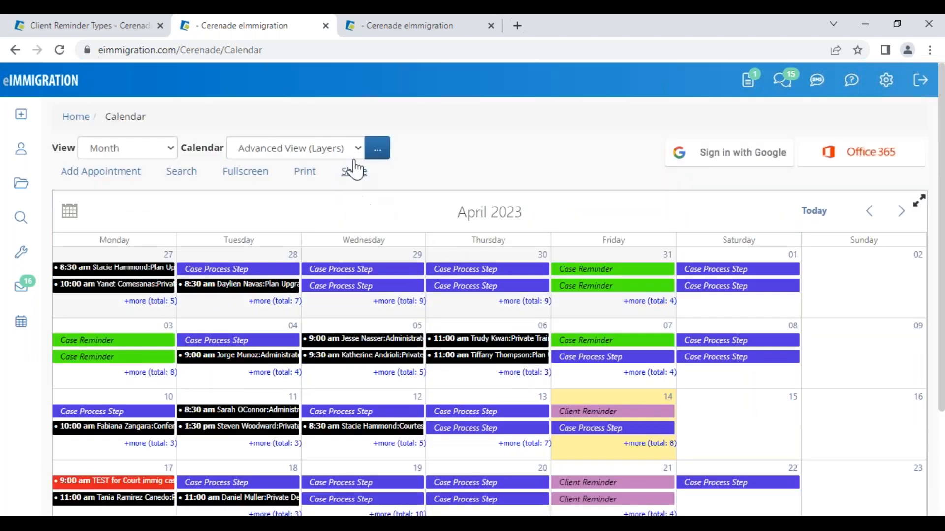
click(377, 149)
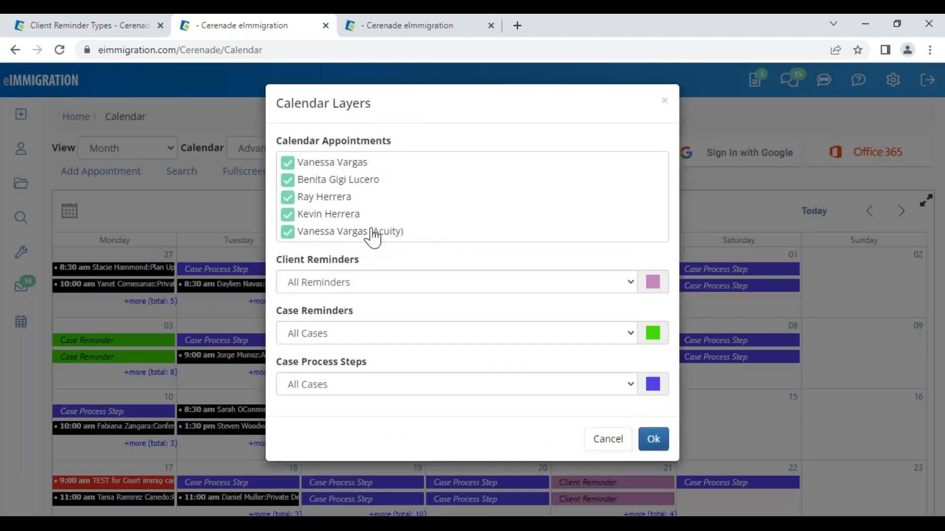
click(665, 105)
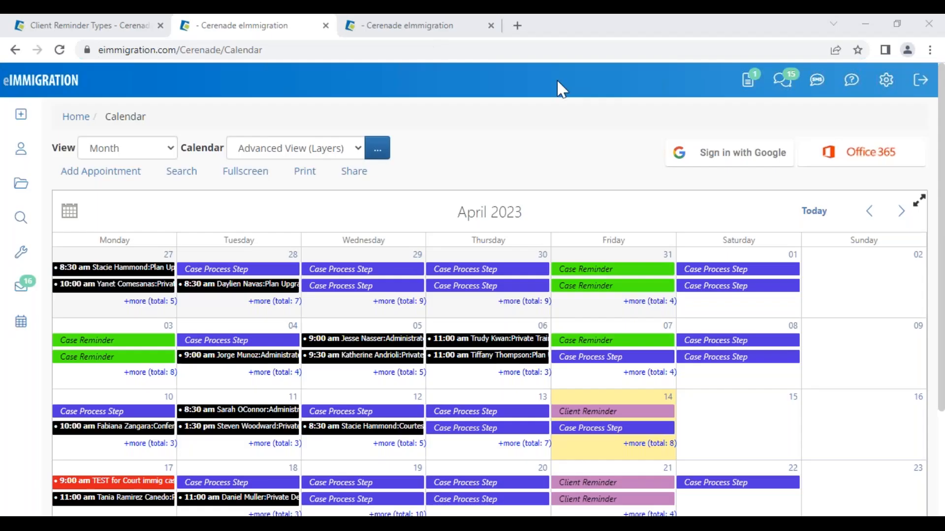
Open the user preferences, check the Calendar Settings, and review which users the calendar is shared with
mouse_move(885, 96)
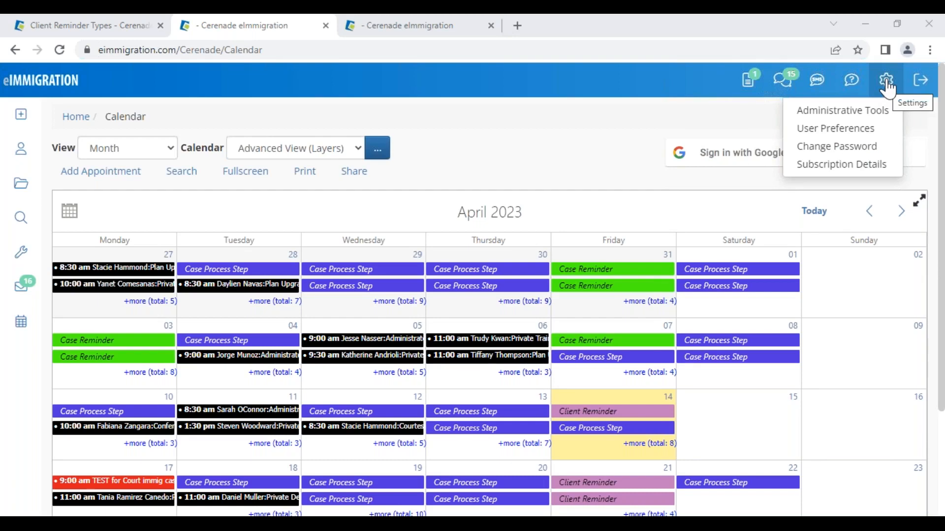
click(863, 129)
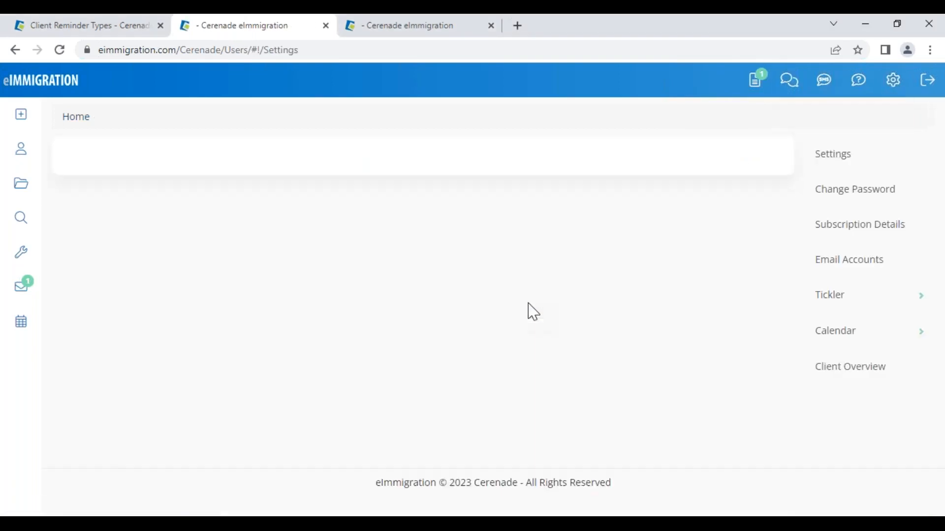
click(855, 344)
click(867, 381)
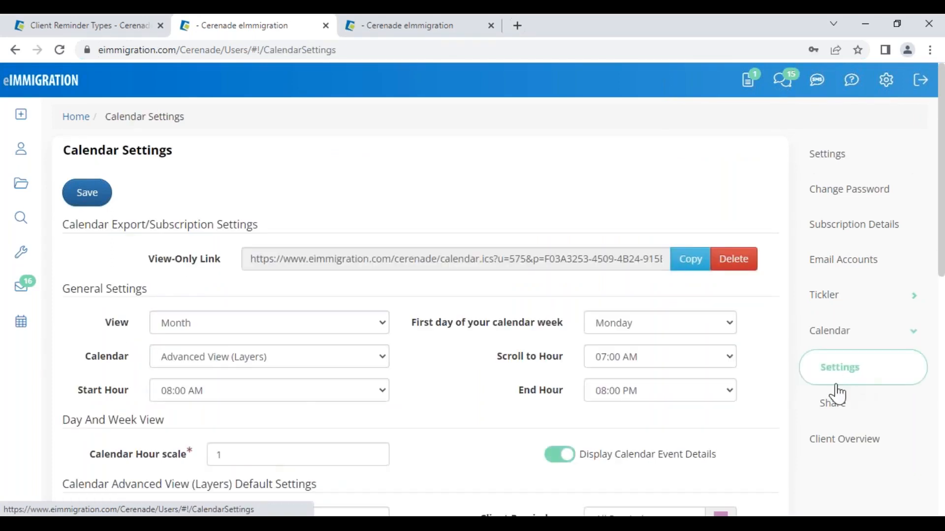
click(835, 402)
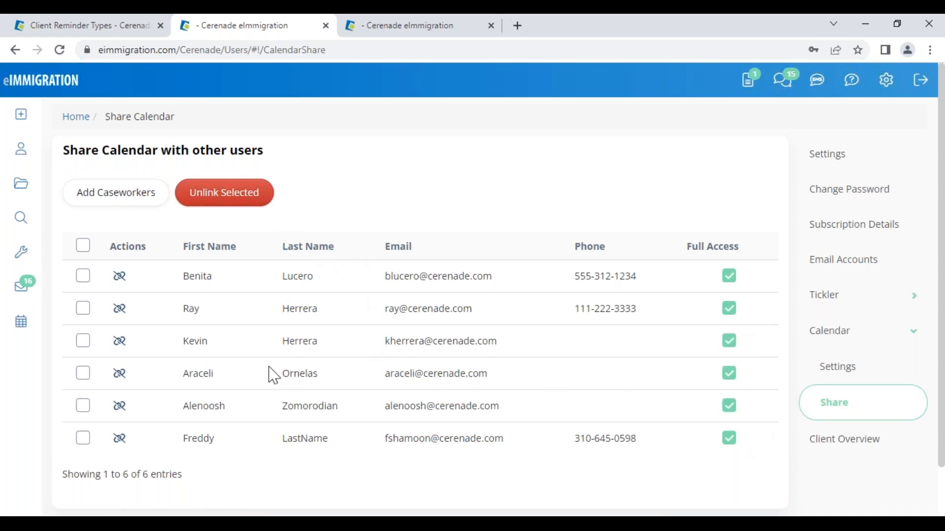
click(25, 83)
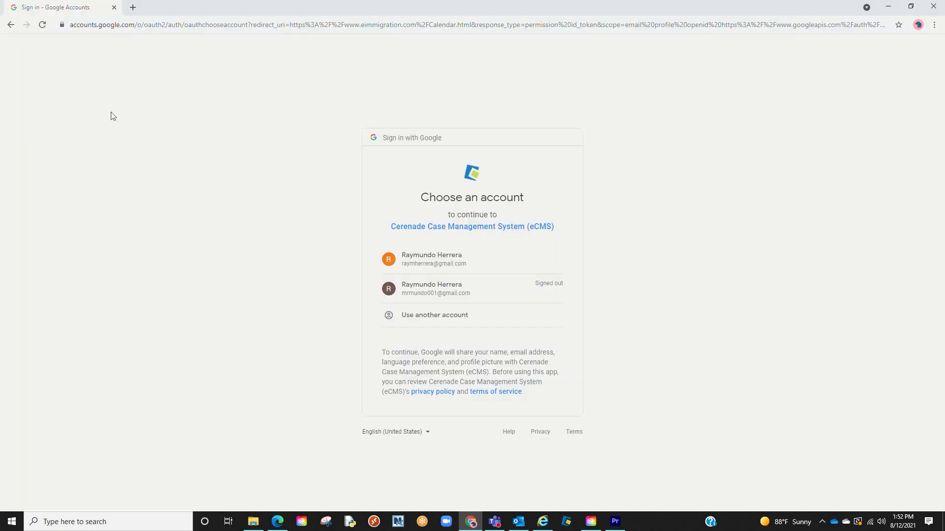
Choose the Google account, inspect the client ID in the consent page's address, and allow eCMS to access its calendars
click(484, 264)
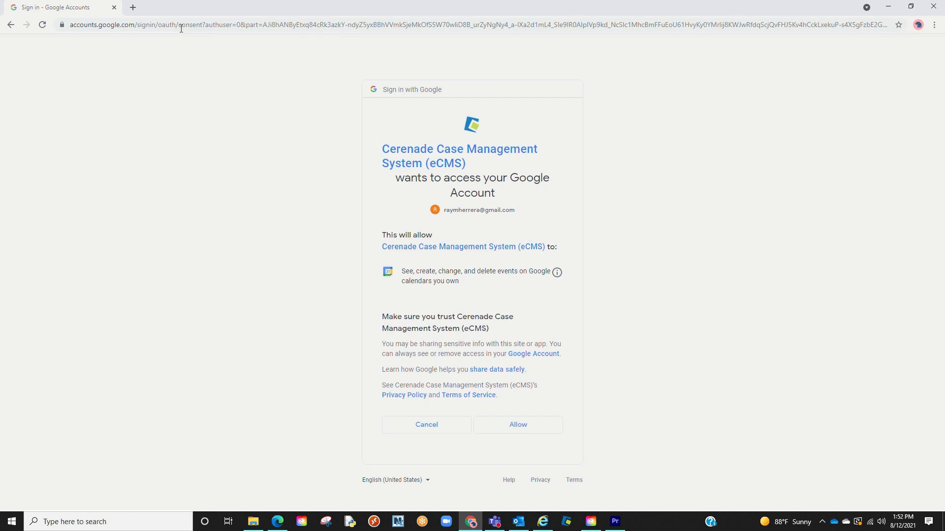
drag(181, 28, 938, 30)
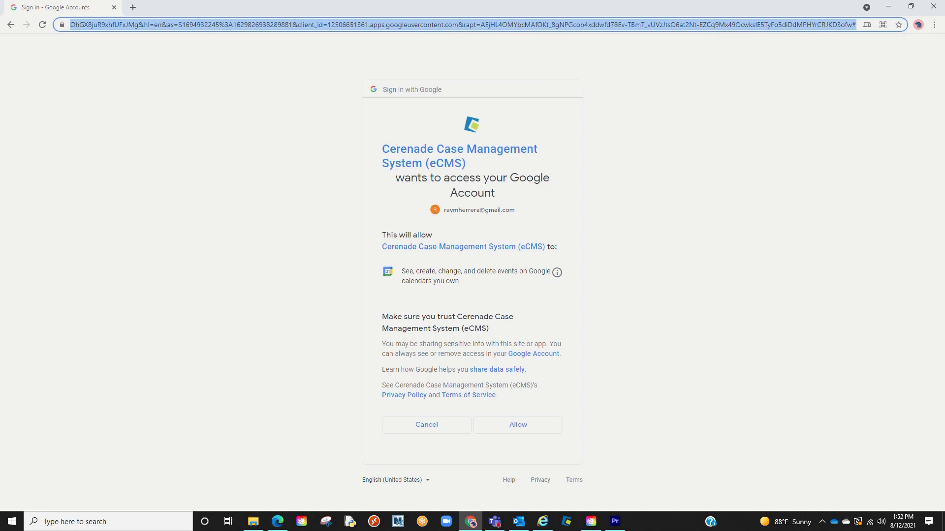
click(293, 27)
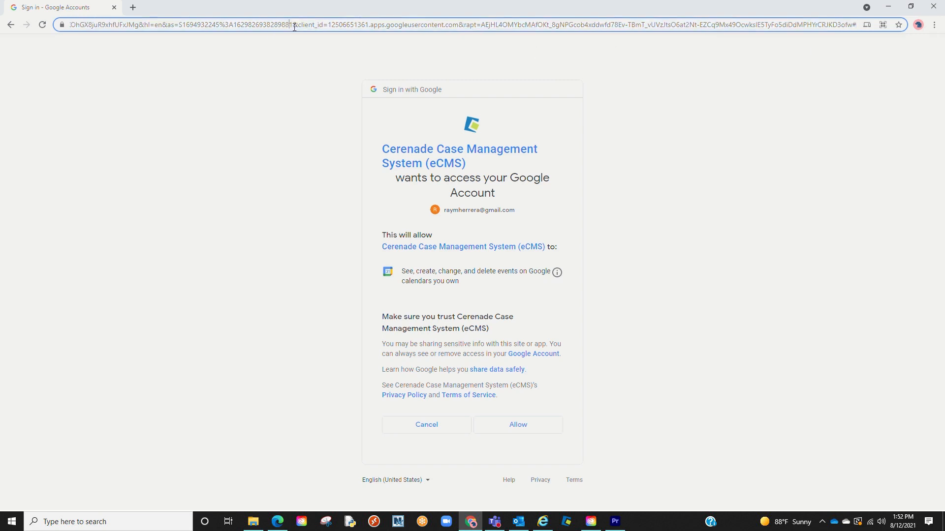
drag(371, 28, 302, 28)
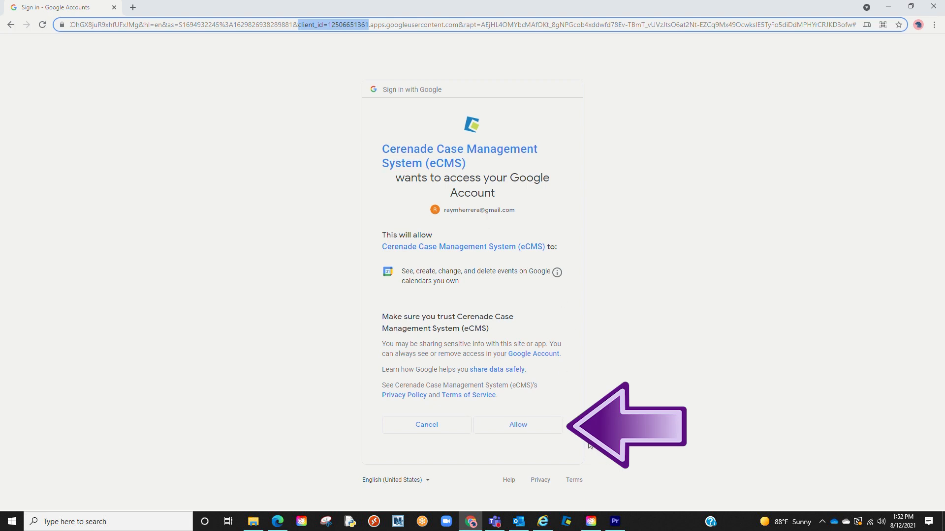
click(553, 435)
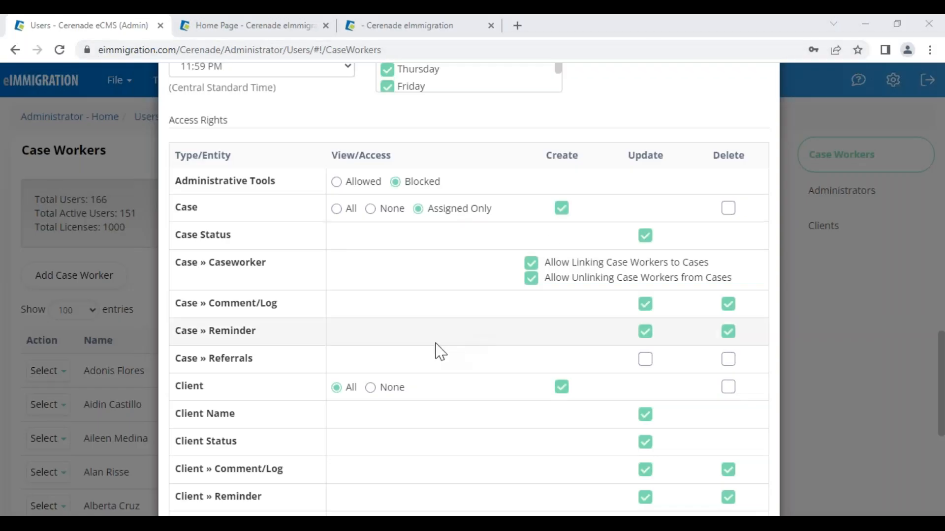
Review the Add Case Worker form's general fields and access rights, then cancel it and return to the administrator home page
scroll(437, 350, up, 7)
scroll(449, 320, up, 10)
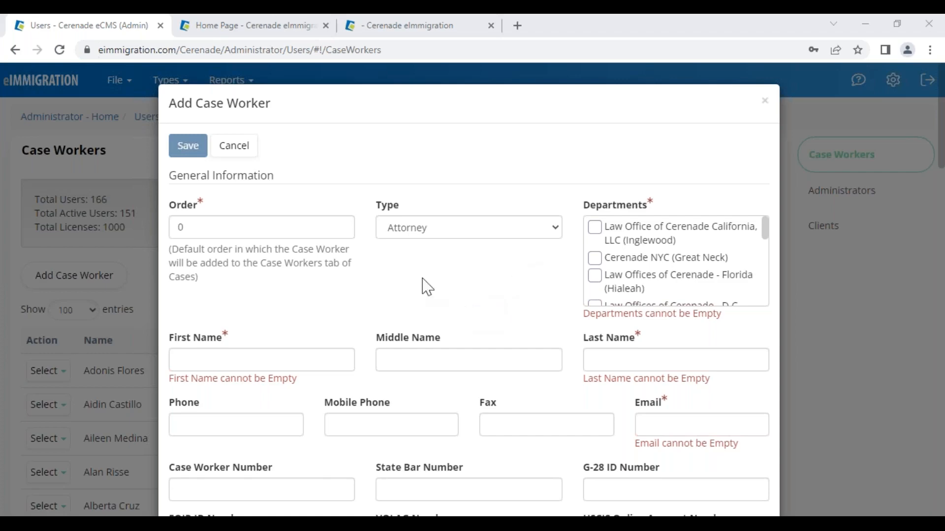
scroll(304, 216, down, 1)
scroll(361, 371, down, 10)
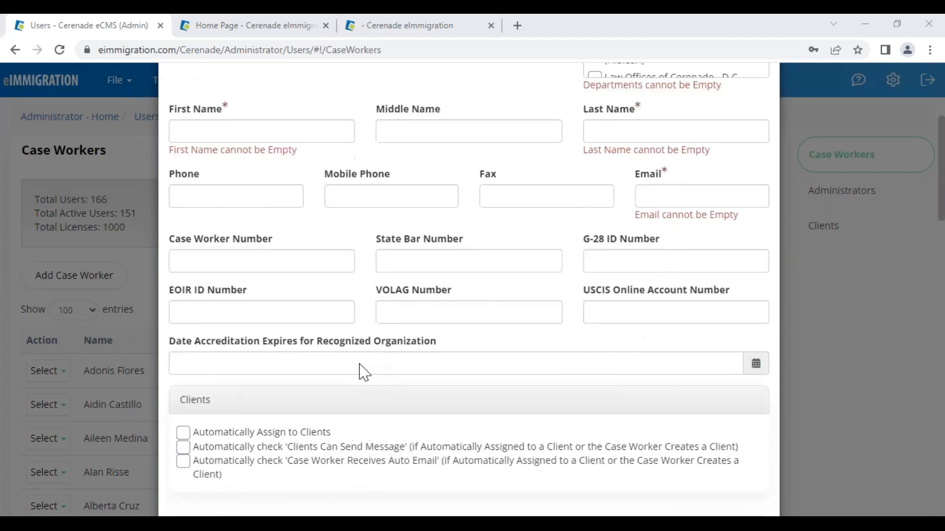
scroll(254, 197, down, 9)
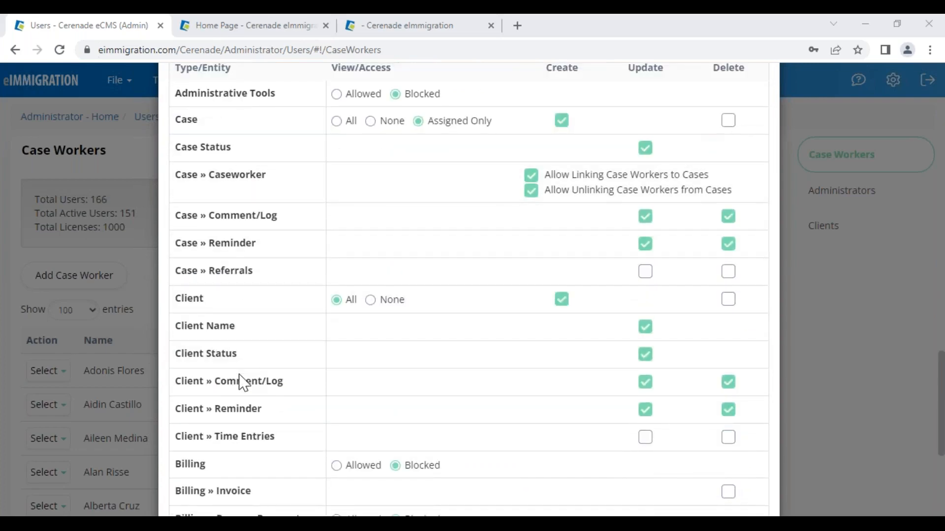
scroll(242, 379, down, 4)
scroll(249, 397, down, 1)
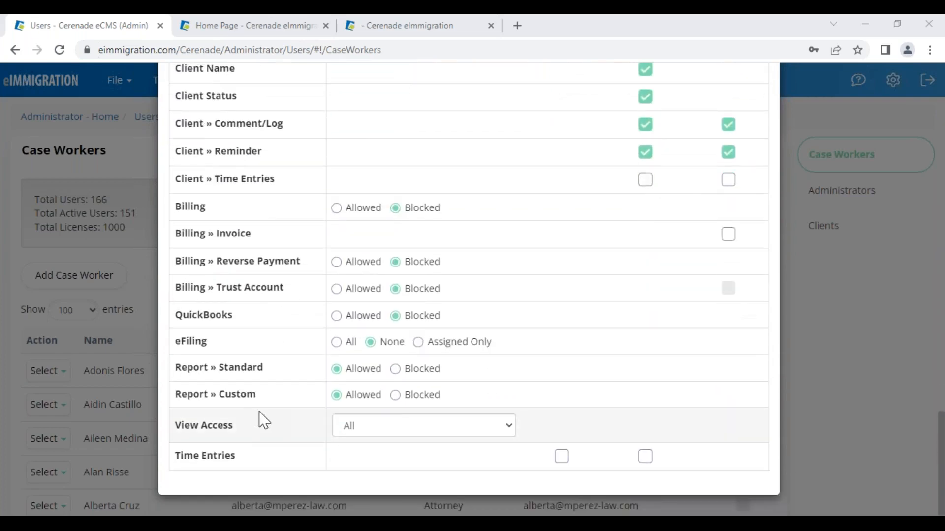
scroll(266, 413, up, 9)
scroll(306, 270, up, 10)
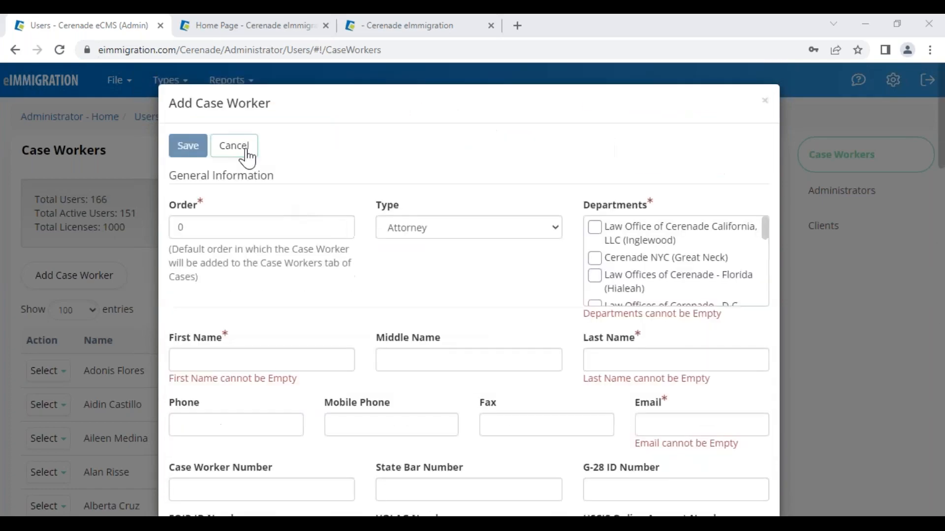
click(247, 156)
click(45, 118)
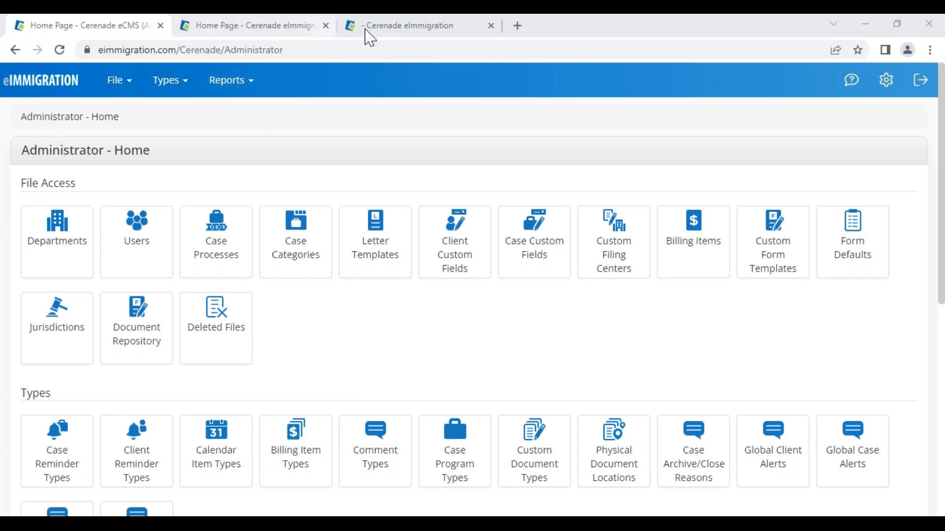
Return to the April 2023 calendar, open its Google sign-in window, and close it without signing in
click(389, 27)
scroll(705, 379, up, 3)
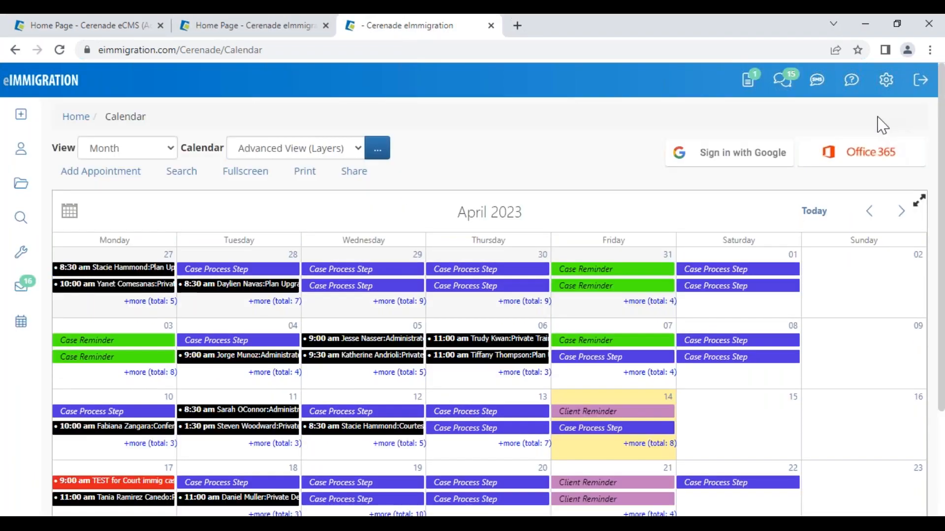
click(721, 170)
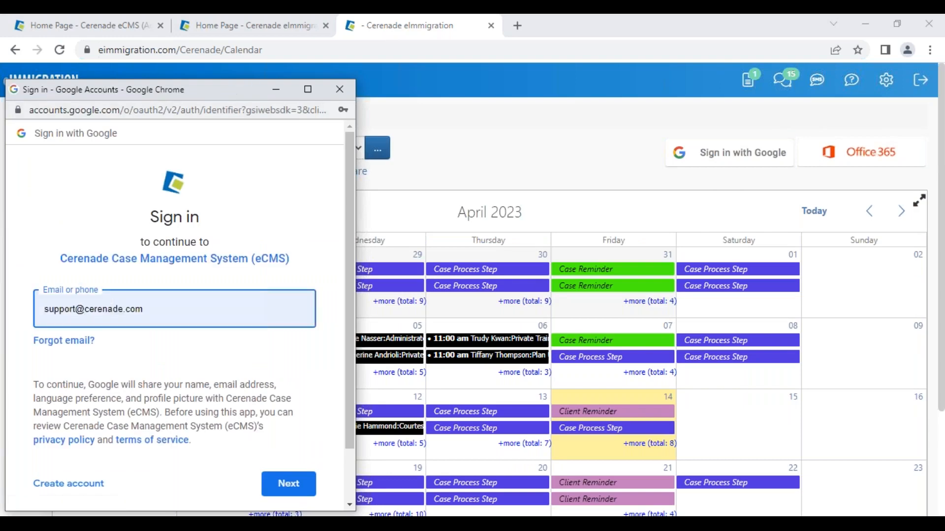
click(340, 90)
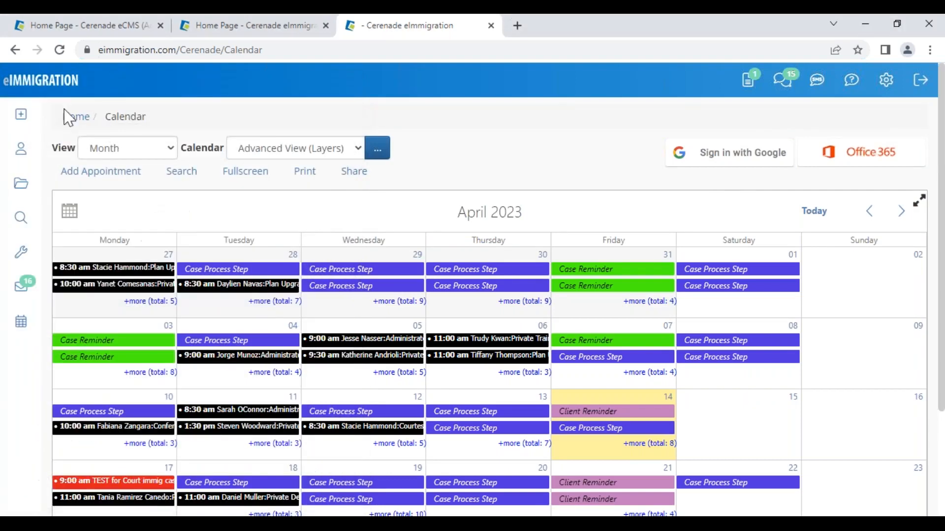
Return to the eIMMIGRATION home dashboard and check the settings options
click(62, 86)
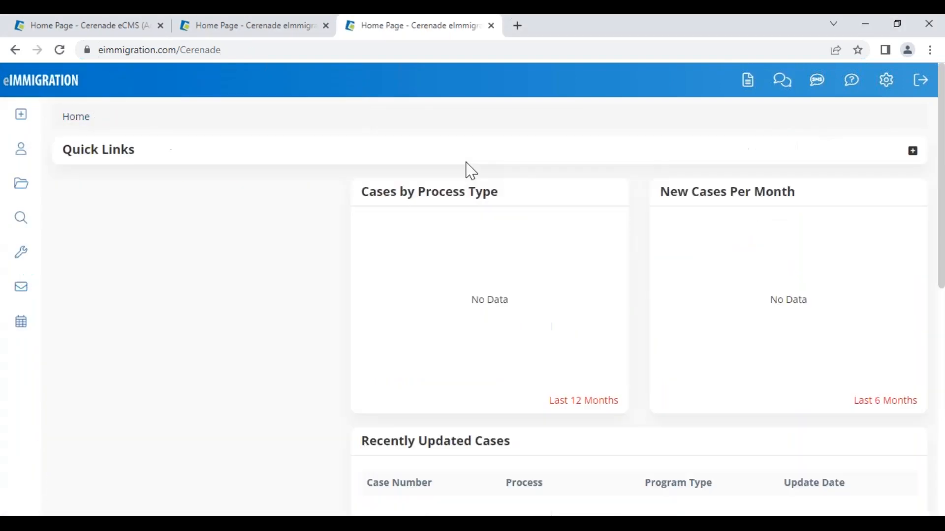
click(885, 81)
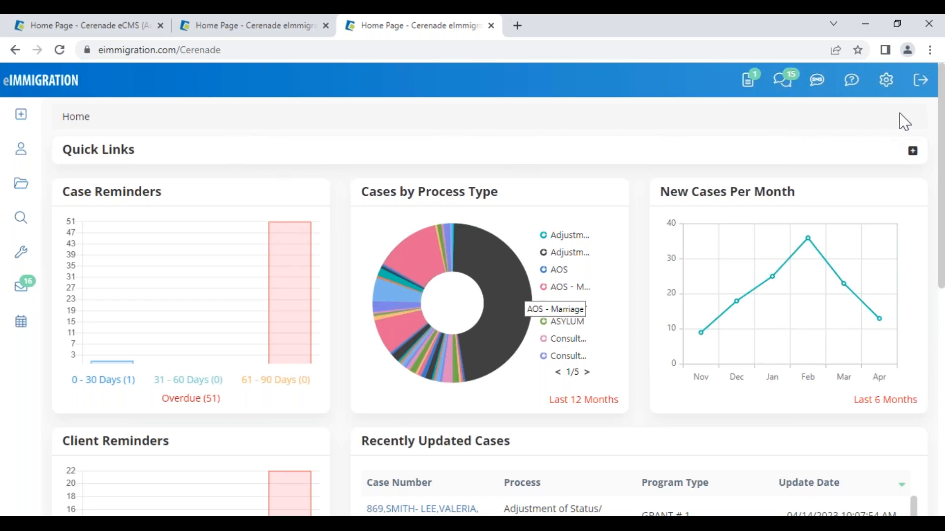
click(886, 79)
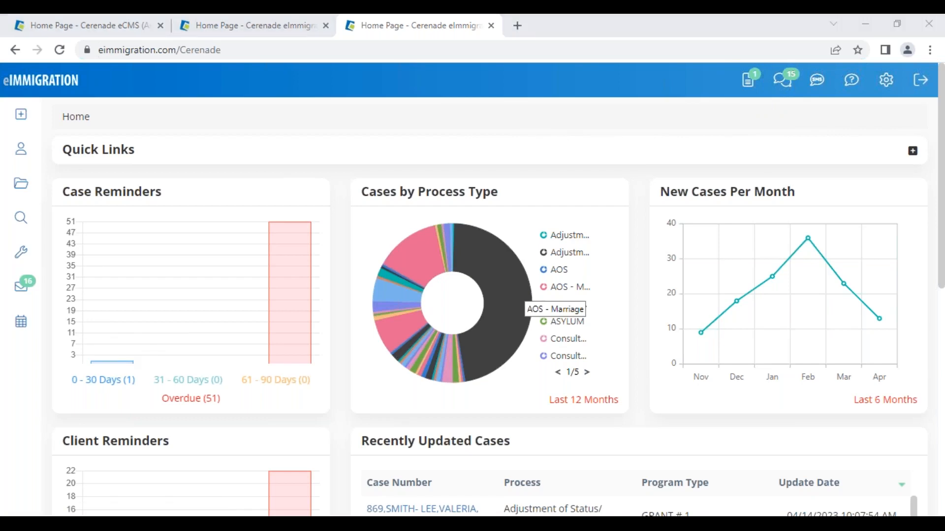
Switch to the presentation and go back to the agenda slide covering reminders, calendar and integrations
key(alt+Tab)
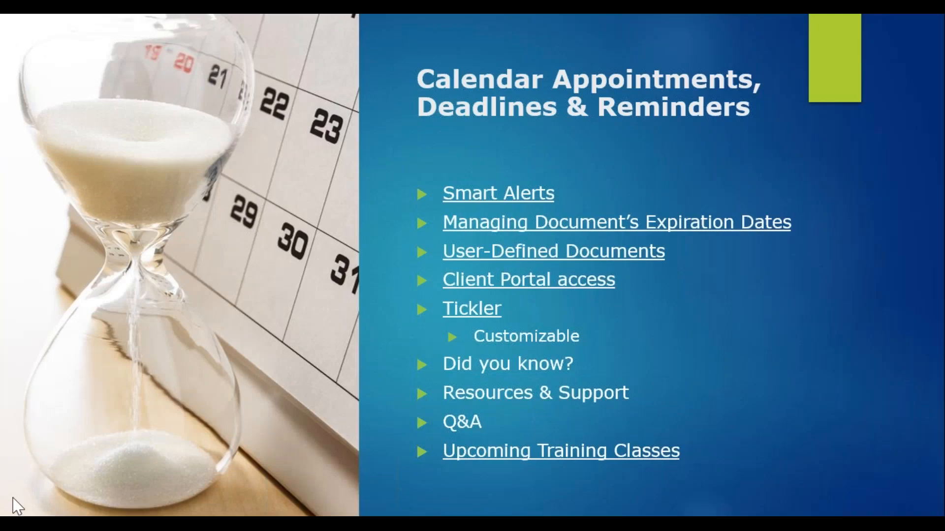
key(Left)
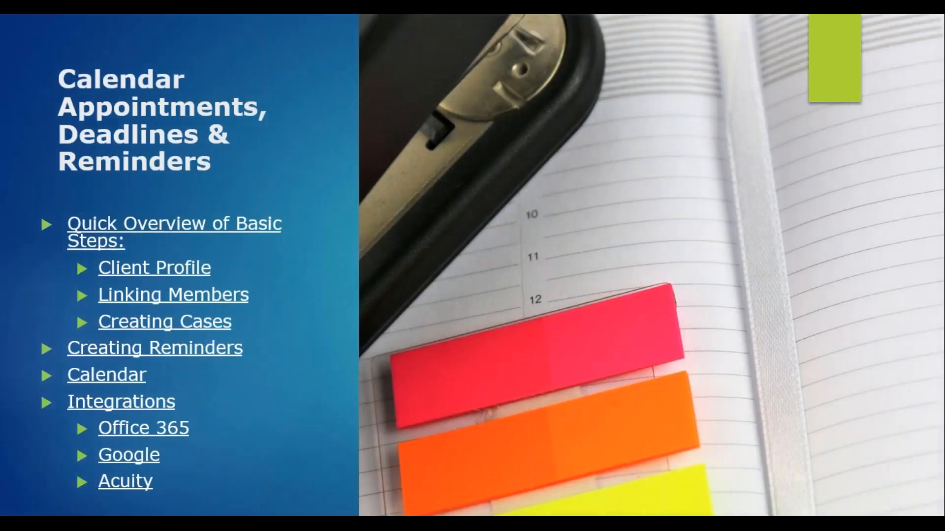
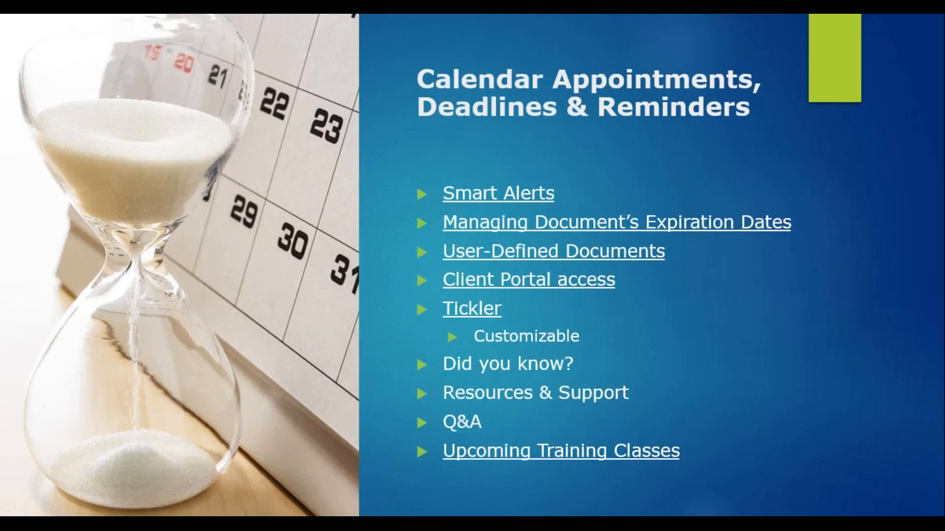
Switch to the eImmigration home page, open the most recently updated case and go to its Notices document folder
key(alt+Tab)
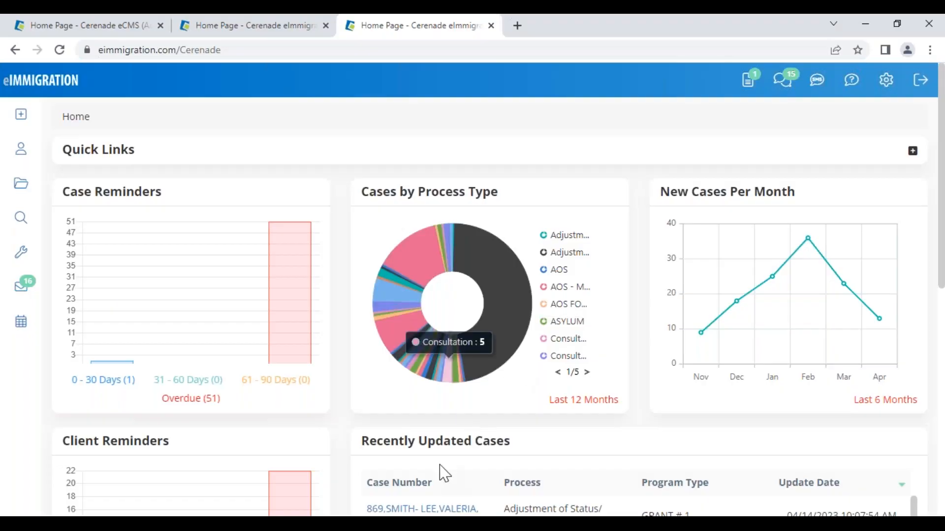
scroll(441, 464, down, 1)
click(451, 451)
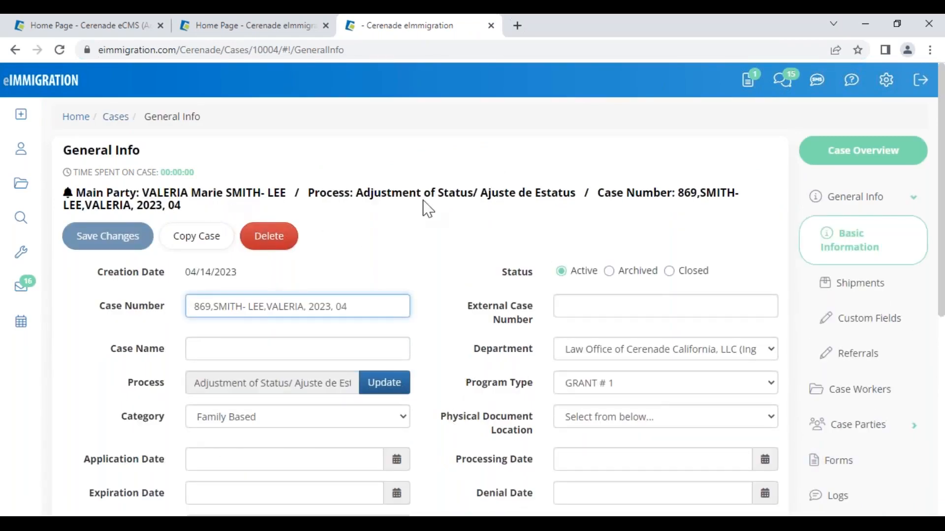
scroll(863, 371, down, 5)
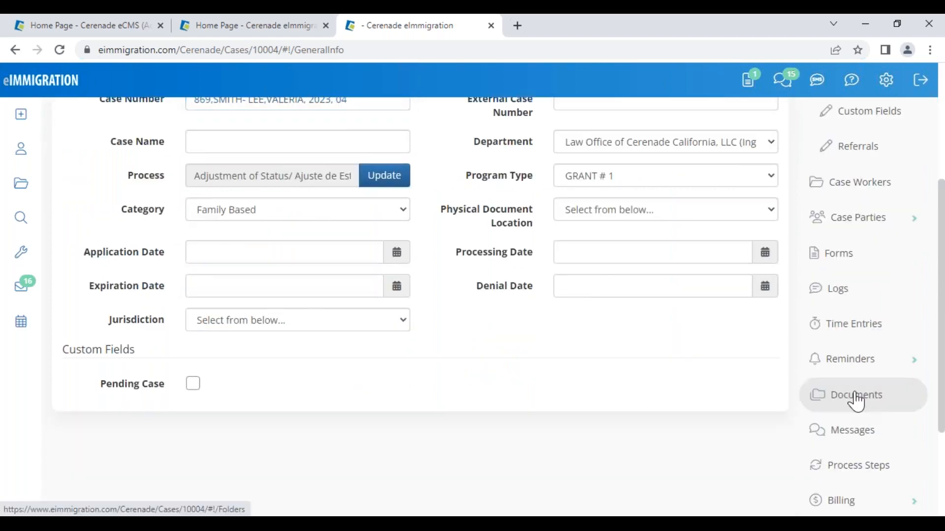
click(855, 396)
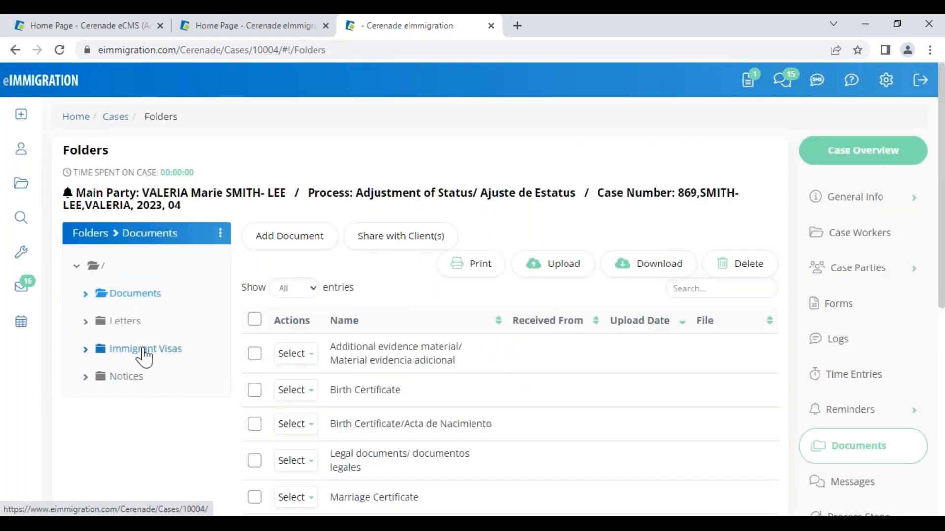
click(126, 389)
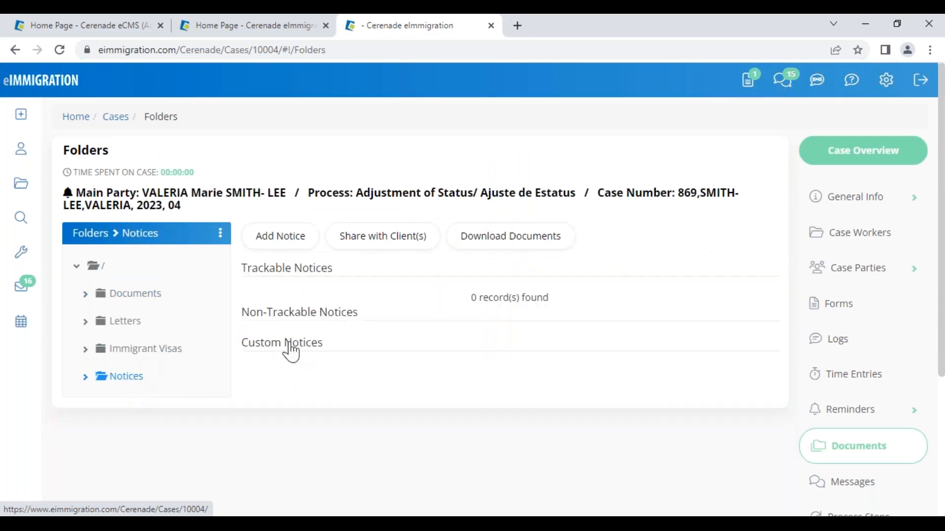
Start a new notice with a previously used receipt number, filing date 04/04/2023 and filing center California Service Center (CSC)
click(266, 244)
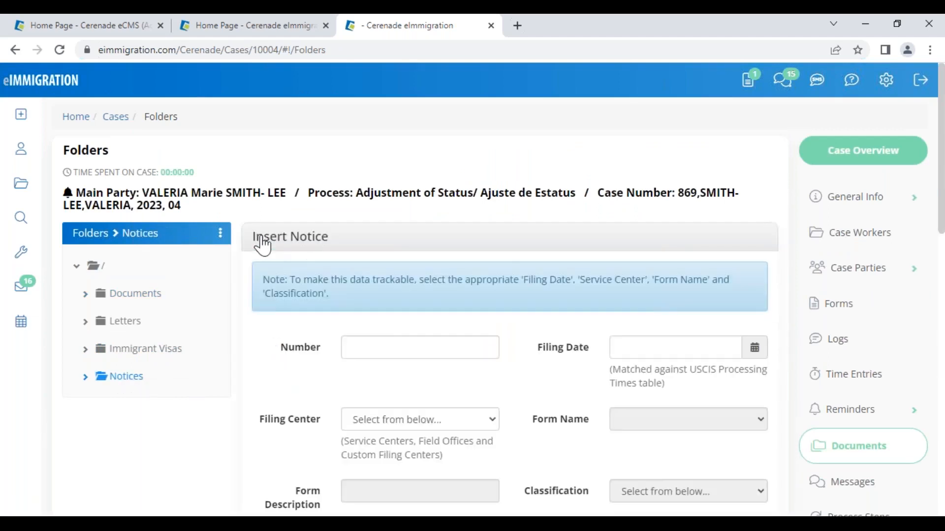
click(398, 342)
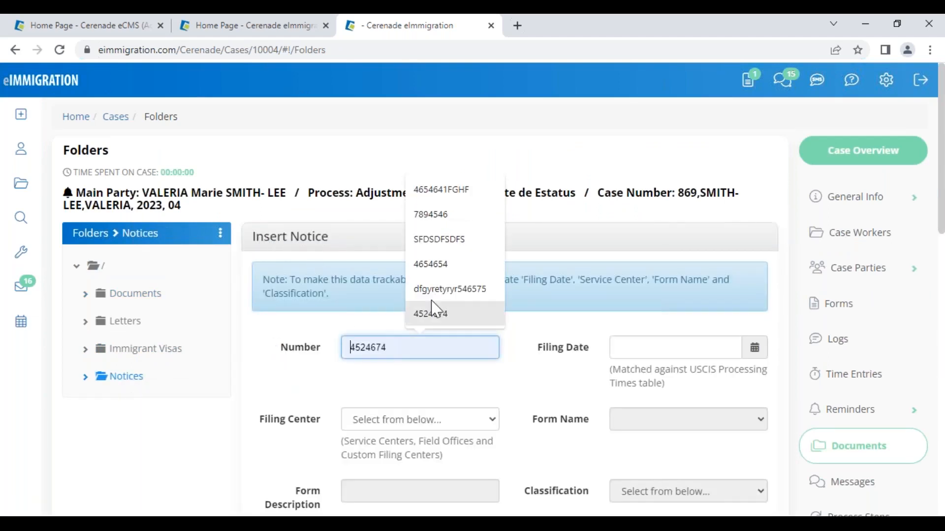
click(442, 189)
click(635, 349)
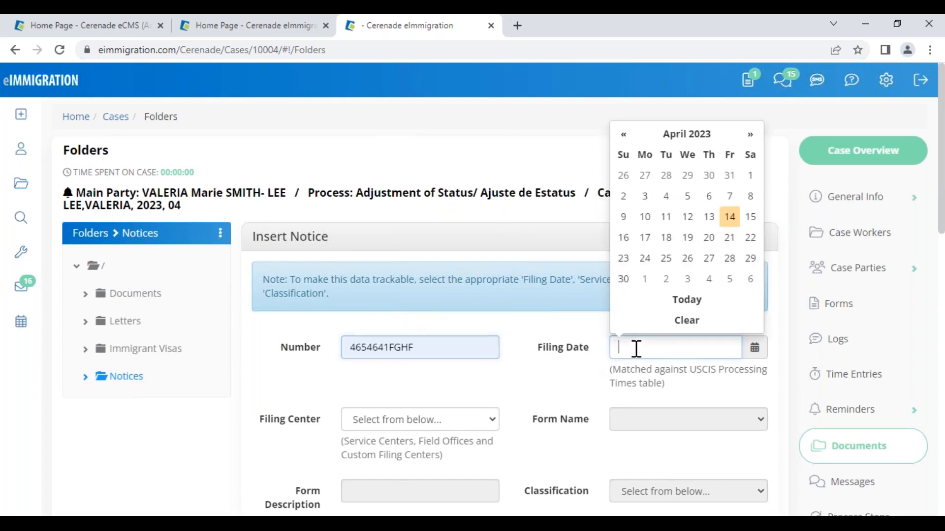
click(665, 196)
click(433, 420)
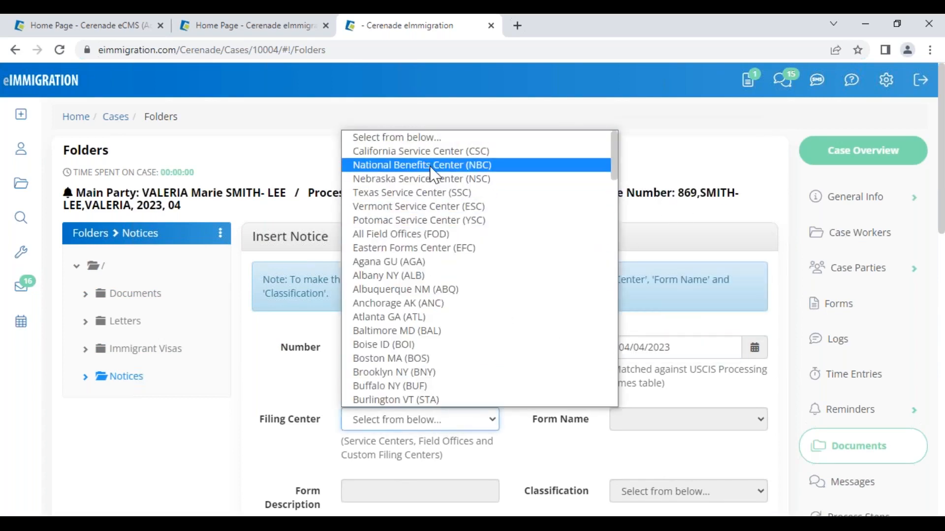
click(435, 151)
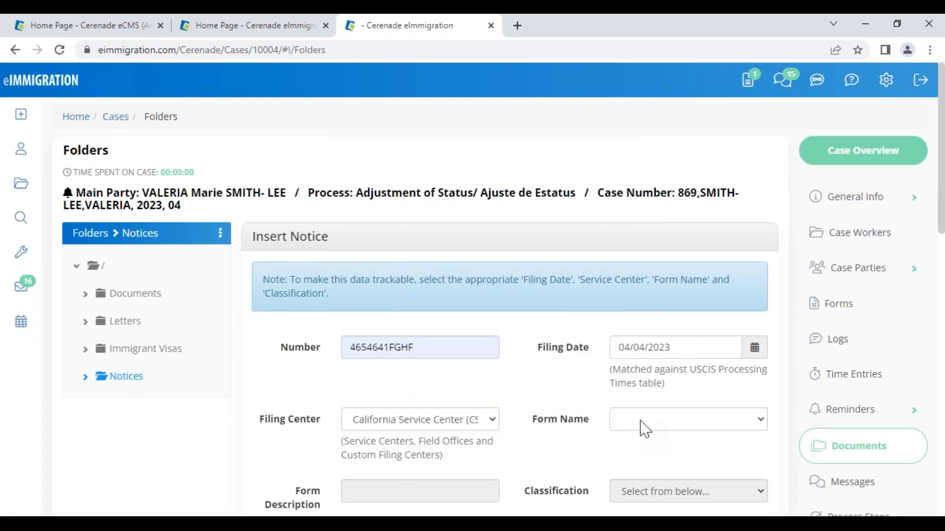
Set the notice's form to I-130 and classification to permanent resident filing for a spouse or child under 21, and save it
click(643, 427)
click(655, 264)
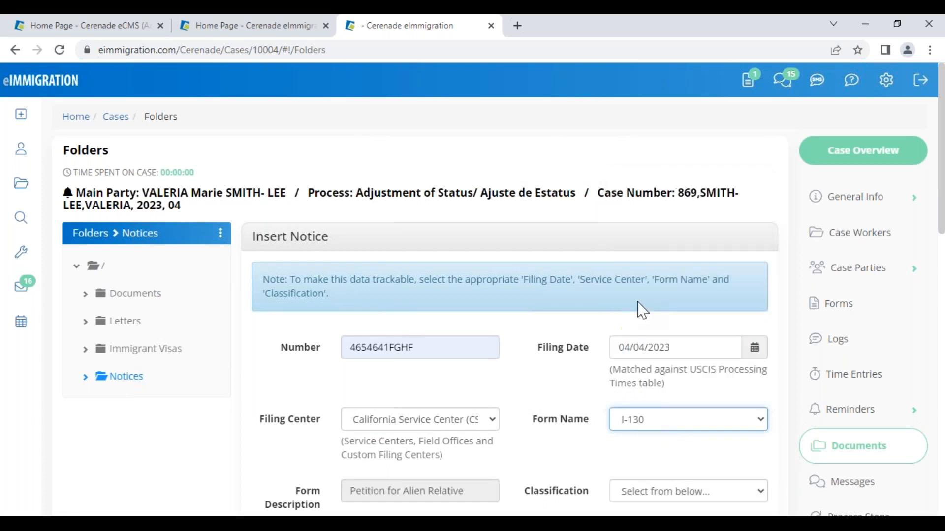
scroll(629, 365, down, 3)
click(625, 359)
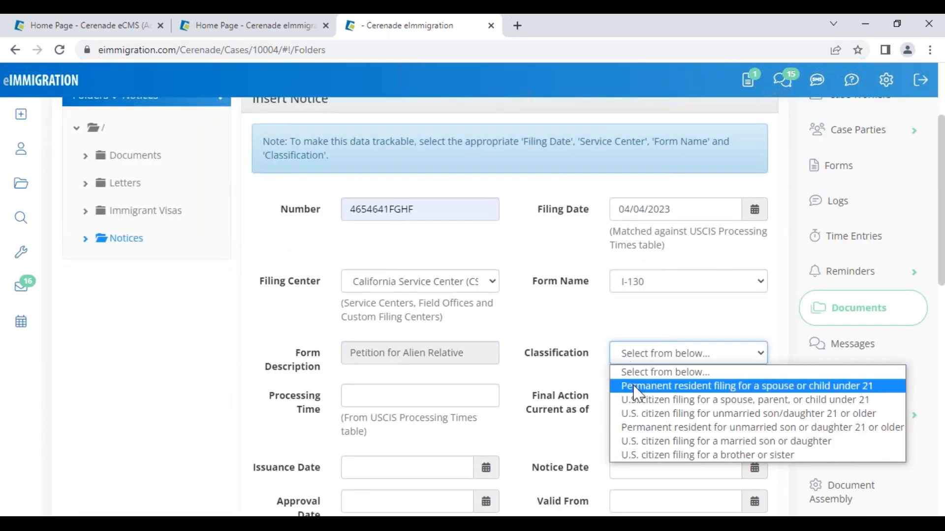
click(640, 384)
drag(443, 396, 285, 436)
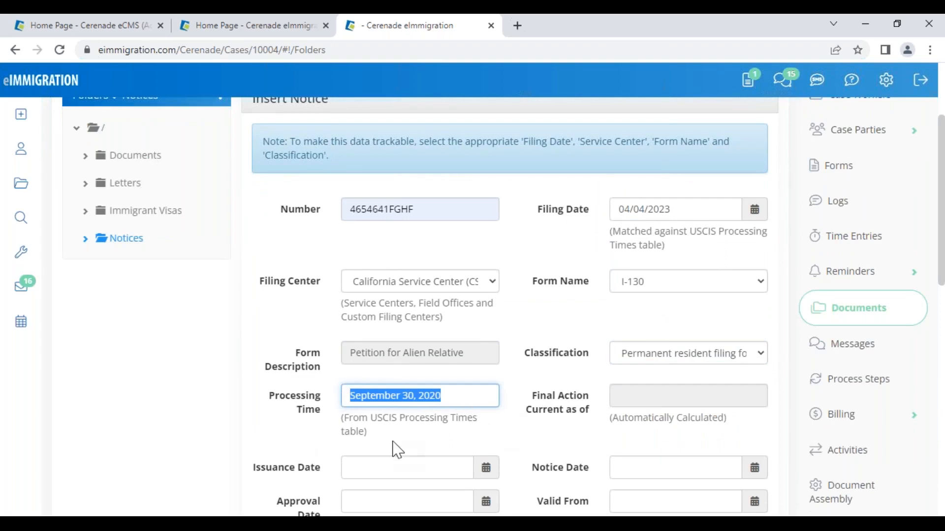
click(536, 440)
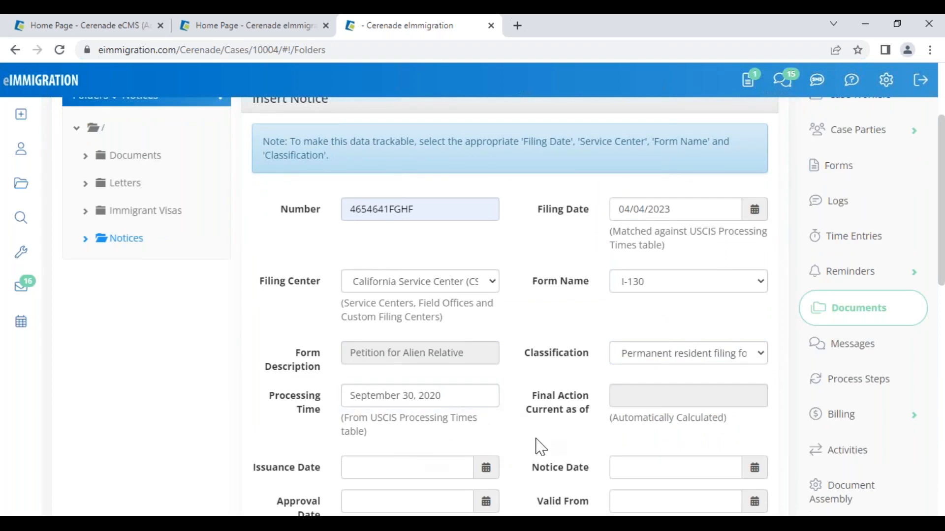
scroll(541, 447, down, 10)
click(367, 399)
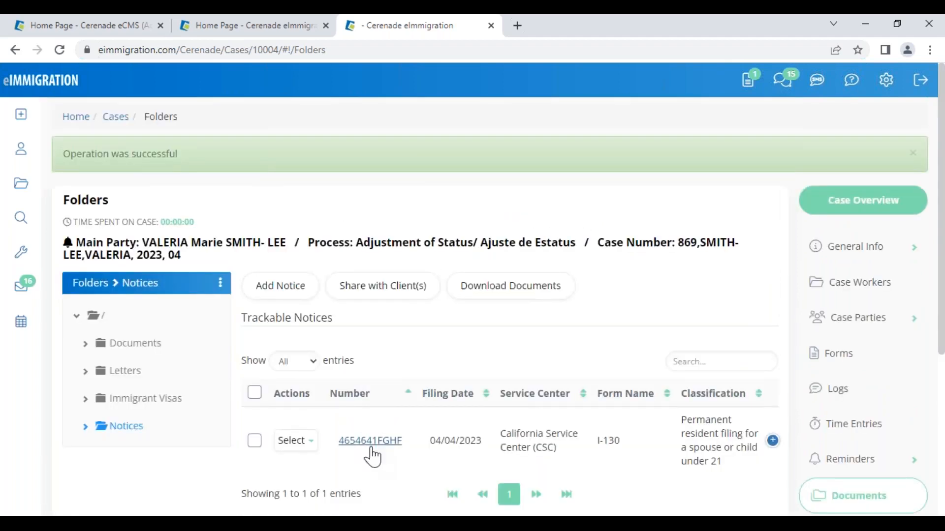
Check the USCIS case status of the I-130 notice through its receipt number and close the status window
click(370, 440)
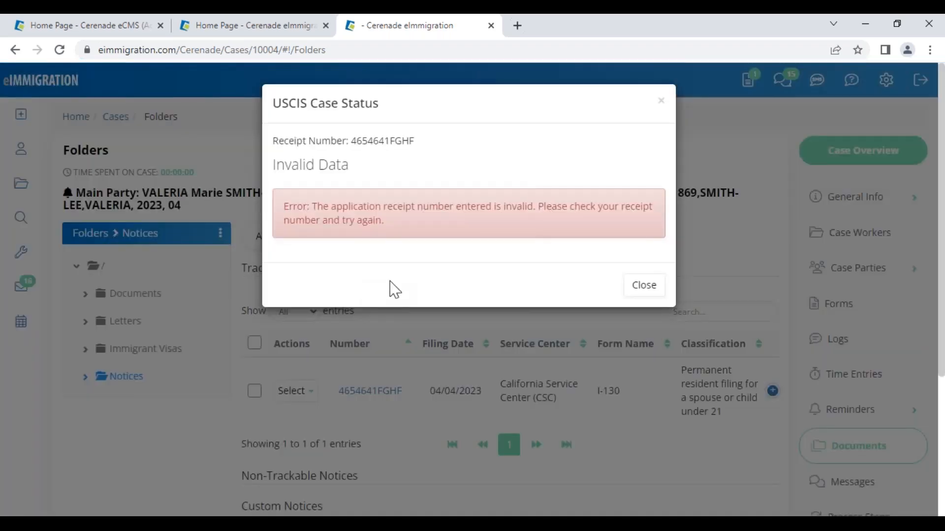
click(655, 296)
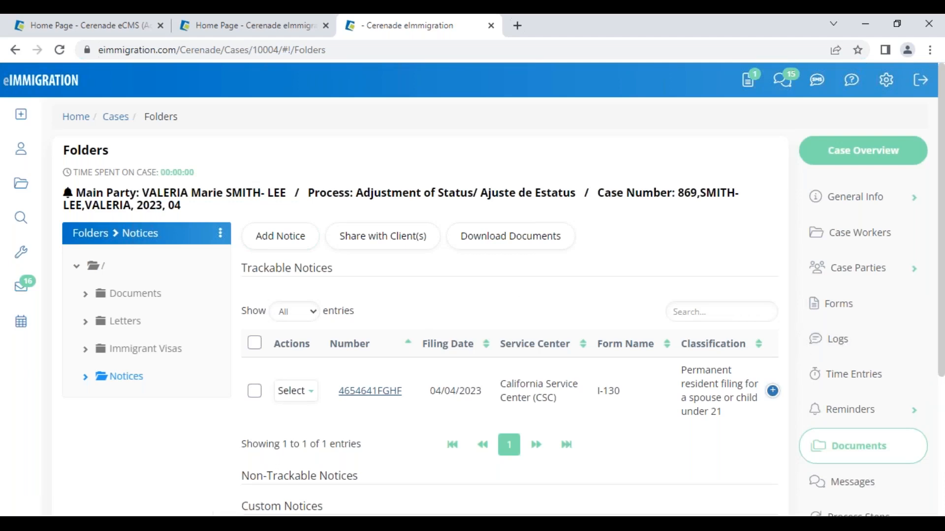
click(370, 391)
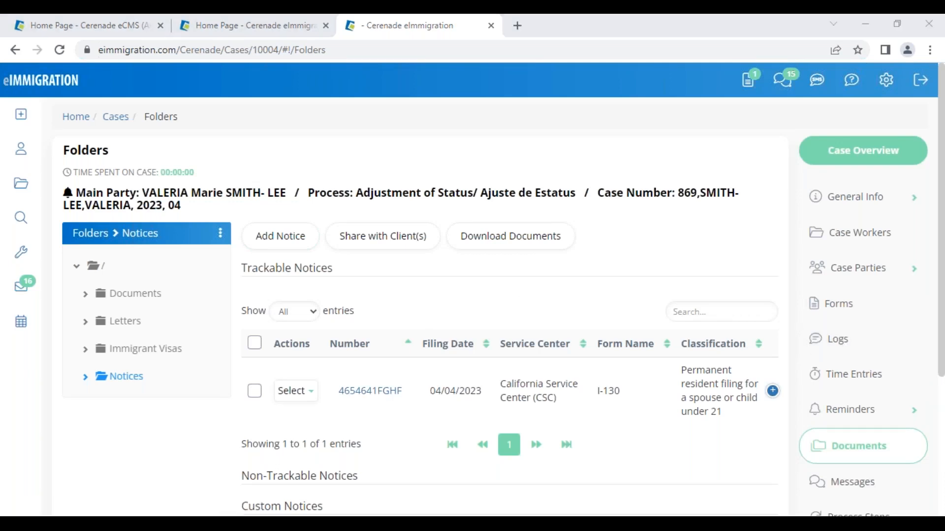
click(489, 295)
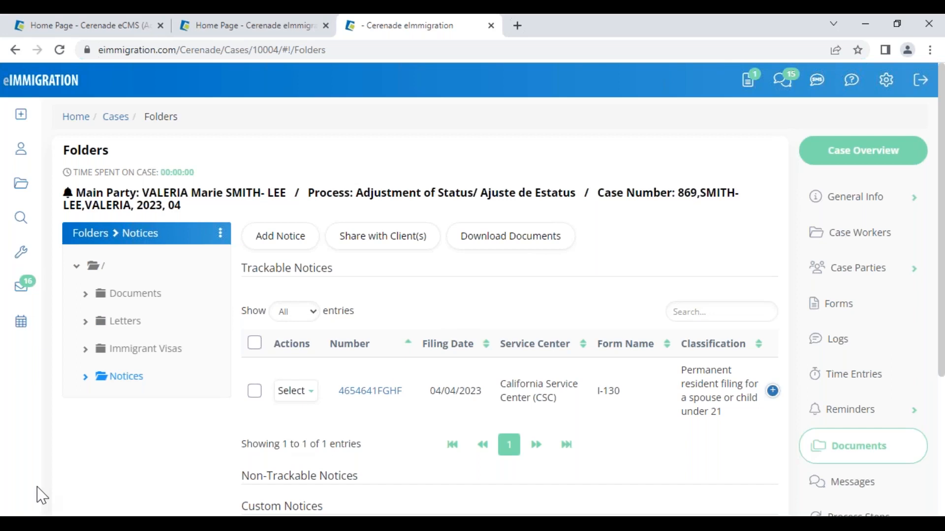
Leave the case for the home page, switch to the Administrator site and open the Global Client Alerts
click(31, 91)
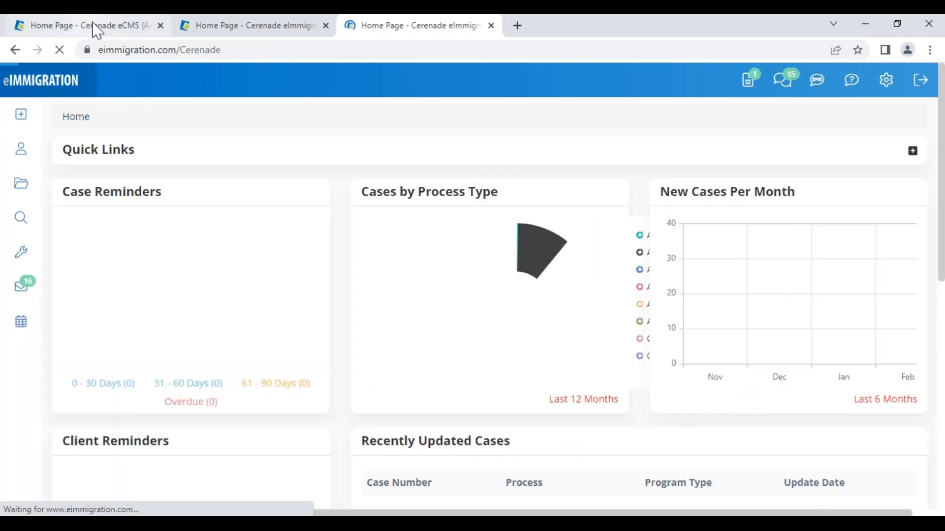
click(63, 28)
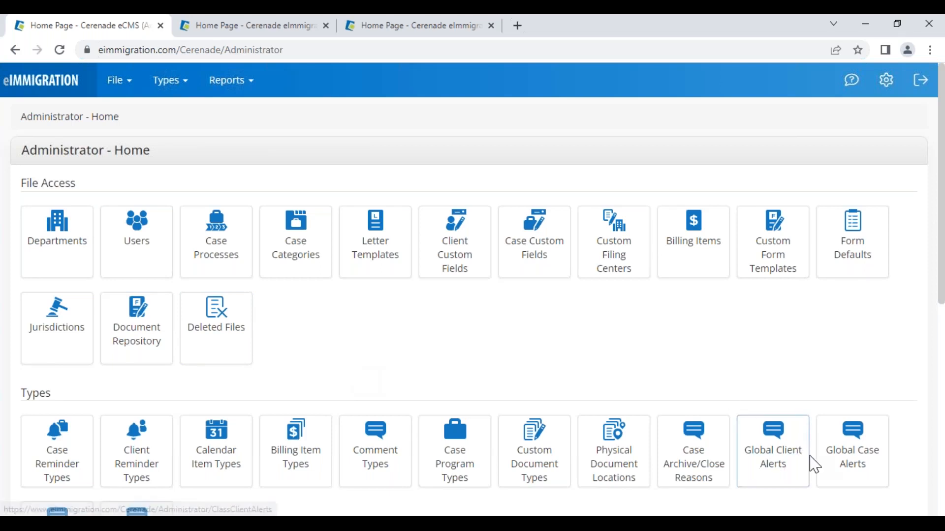
scroll(814, 484, down, 1)
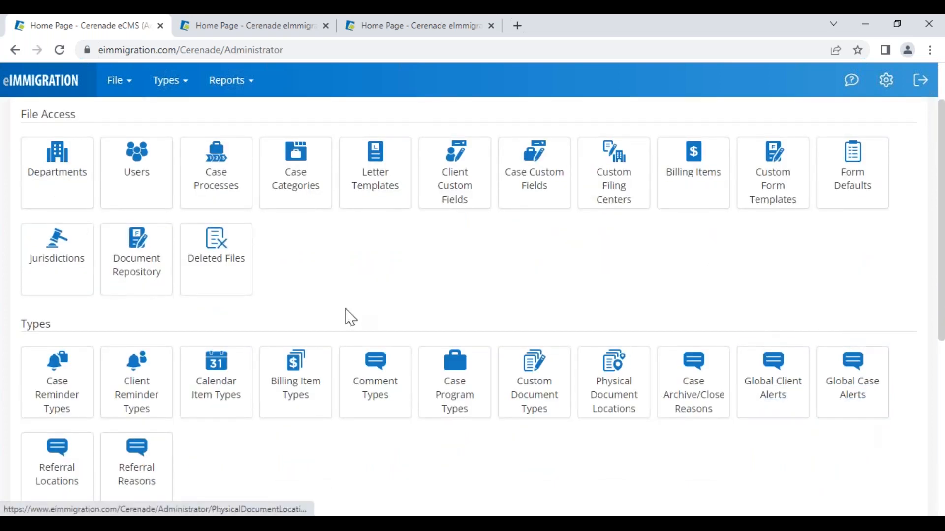
drag(17, 318, 84, 333)
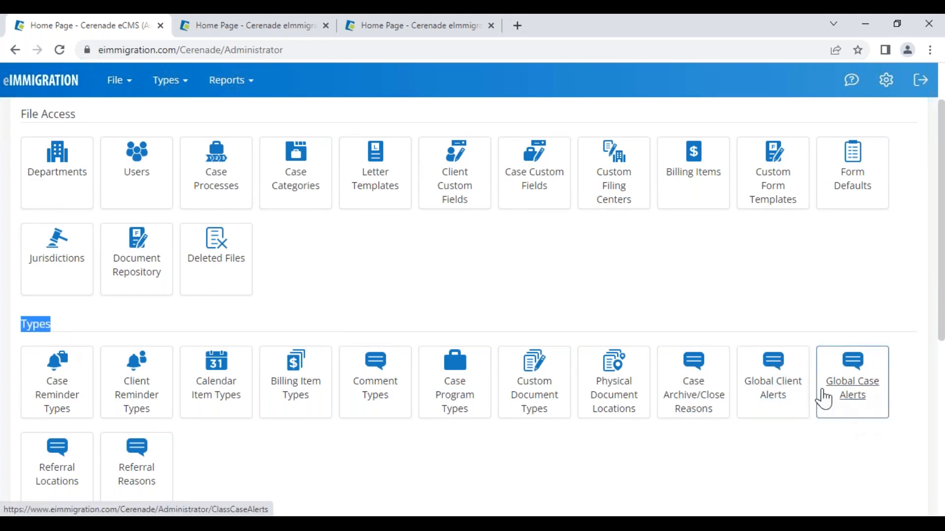
click(779, 394)
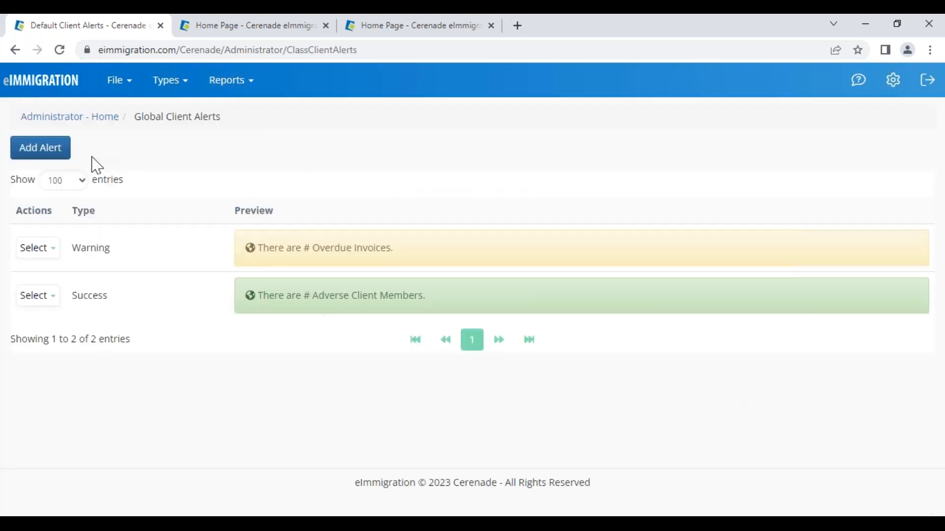
Add a basic Info alert with the message "******REMEBER THE HOURS WILL CHANGE - AVOID SCHEDULING CLIENTS ON FRIDAS*************" and save it
click(46, 158)
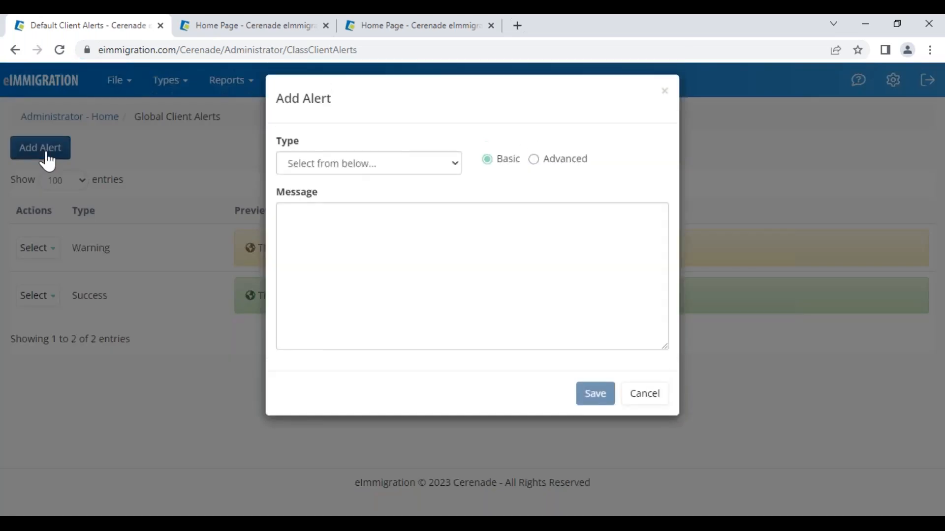
click(354, 175)
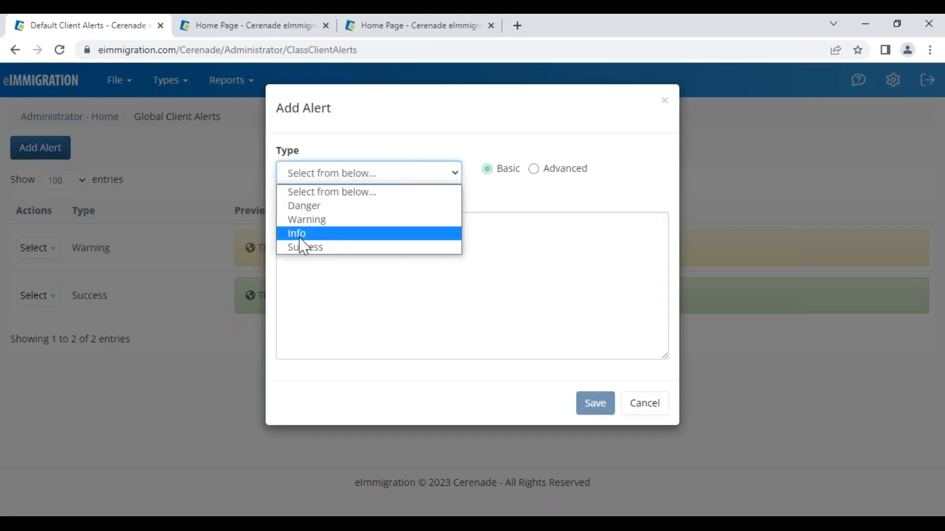
click(301, 234)
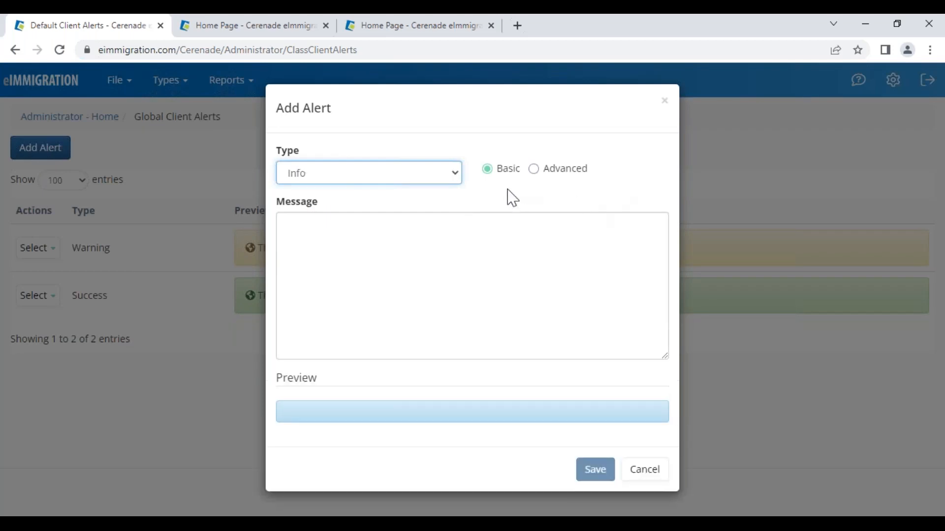
click(353, 252)
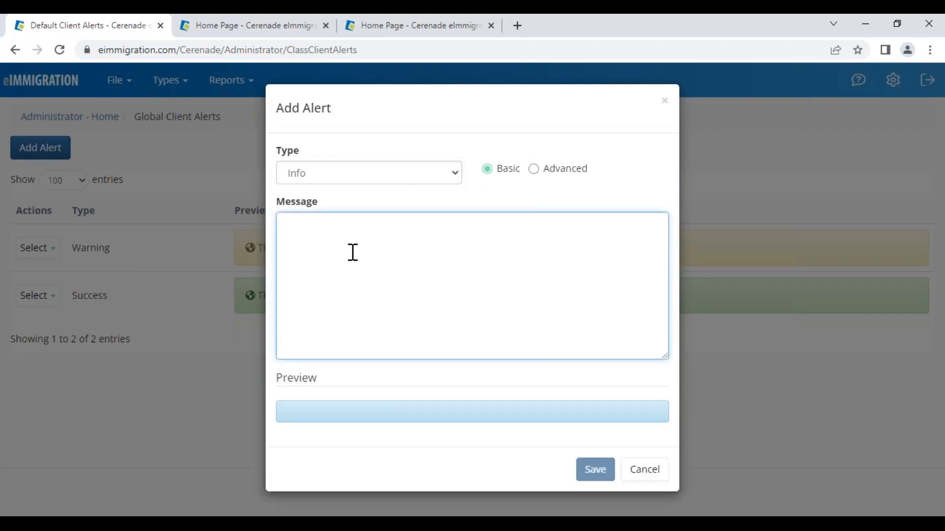
text(******)
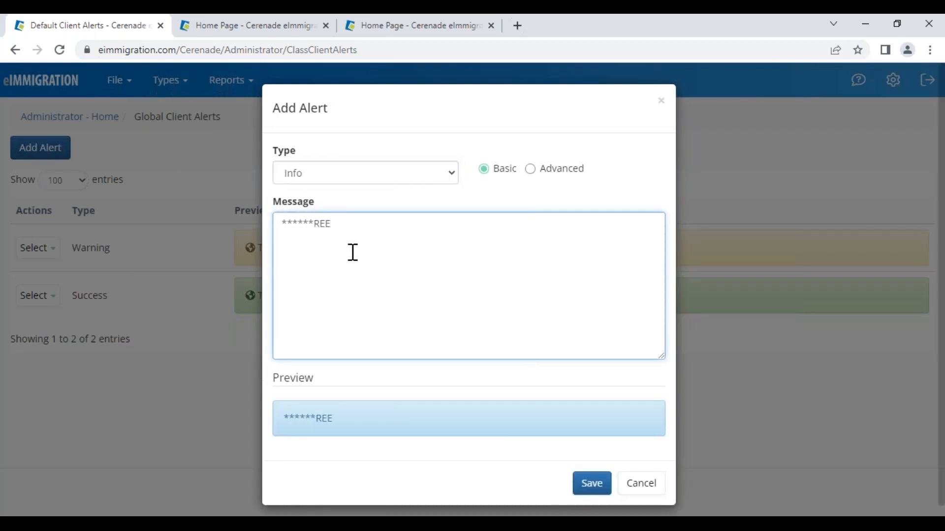
text(REMEBER THE)
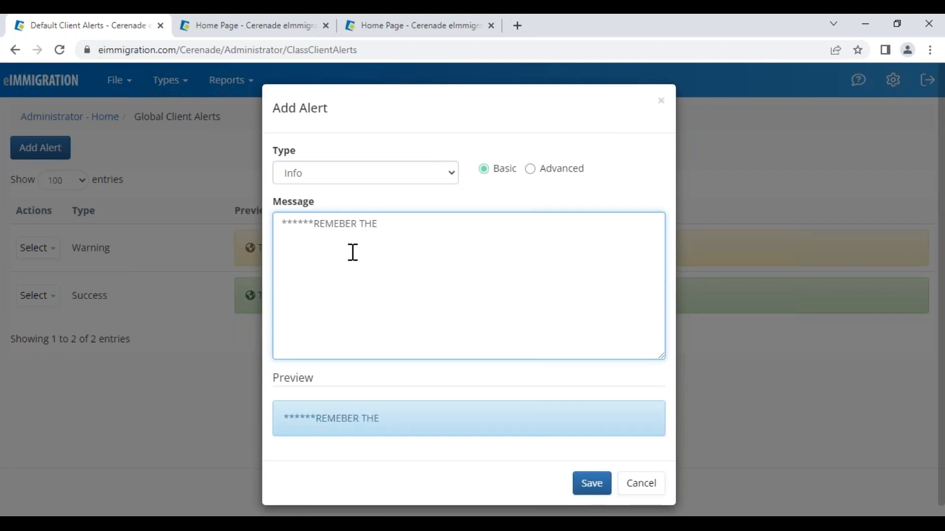
text( HOURS WILL CHANGE - AVOID SCHEDULING CLIENT)
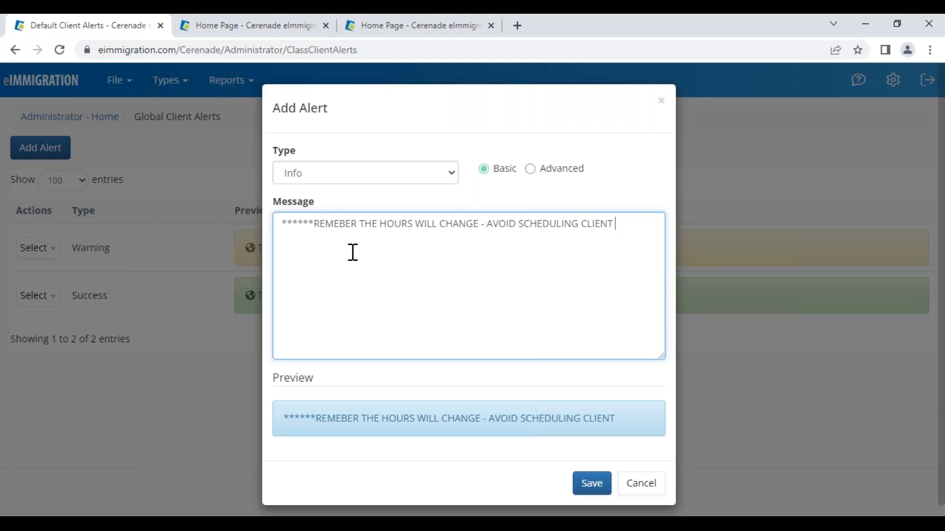
text(S ON FRIDAY)
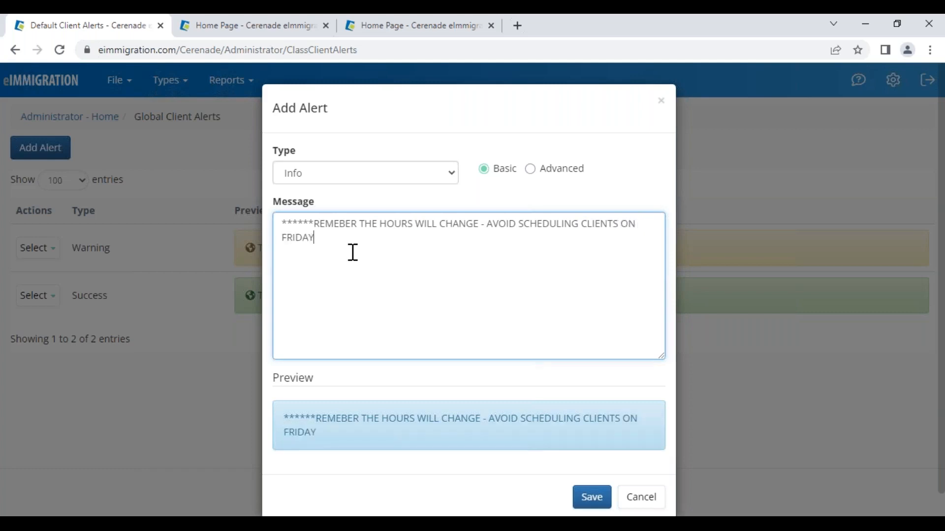
text(*************)
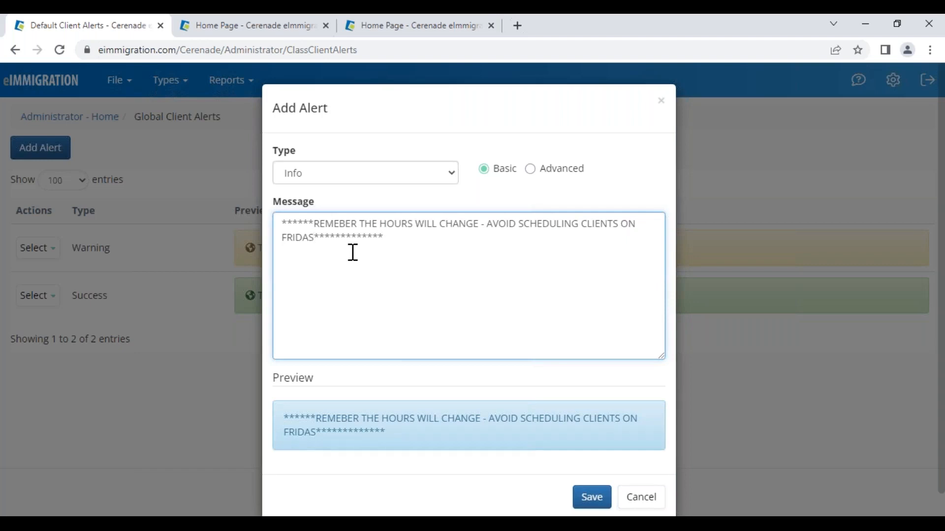
click(591, 497)
Open a client with recent updates from the home page in the second browser tab, read the Client Alerts and close them
click(236, 28)
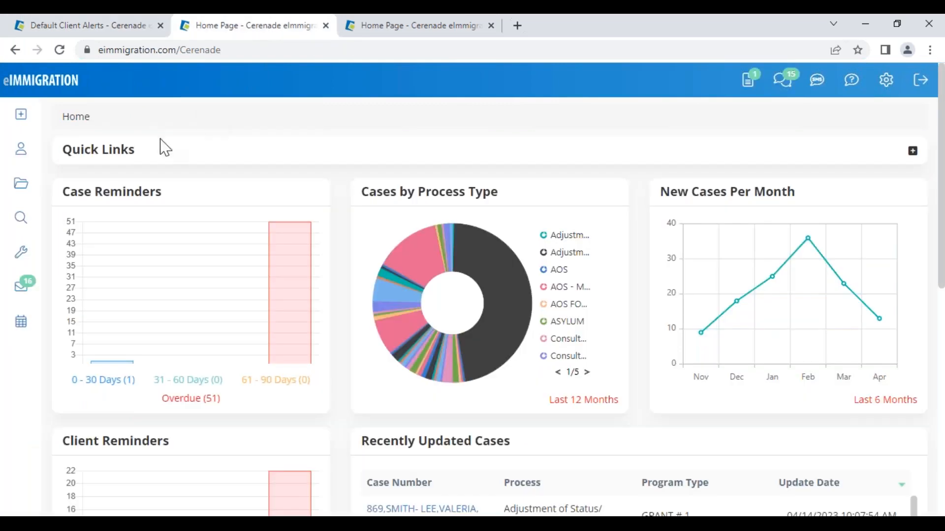
mouse_move(287, 327)
scroll(294, 337, down, 8)
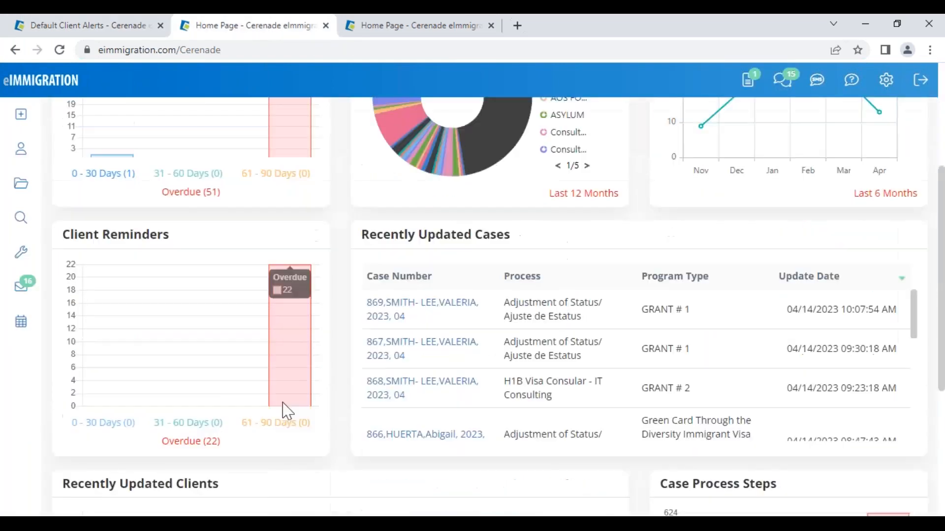
click(180, 421)
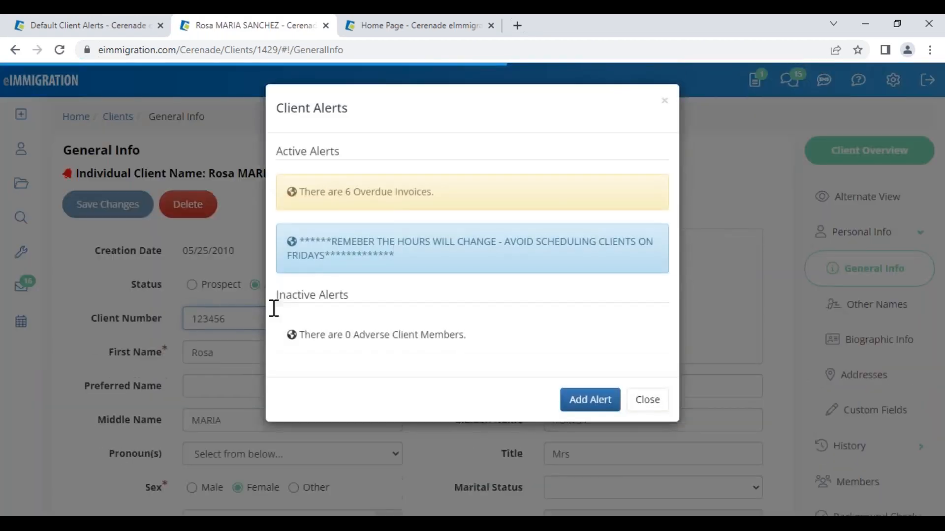
drag(327, 241, 652, 245)
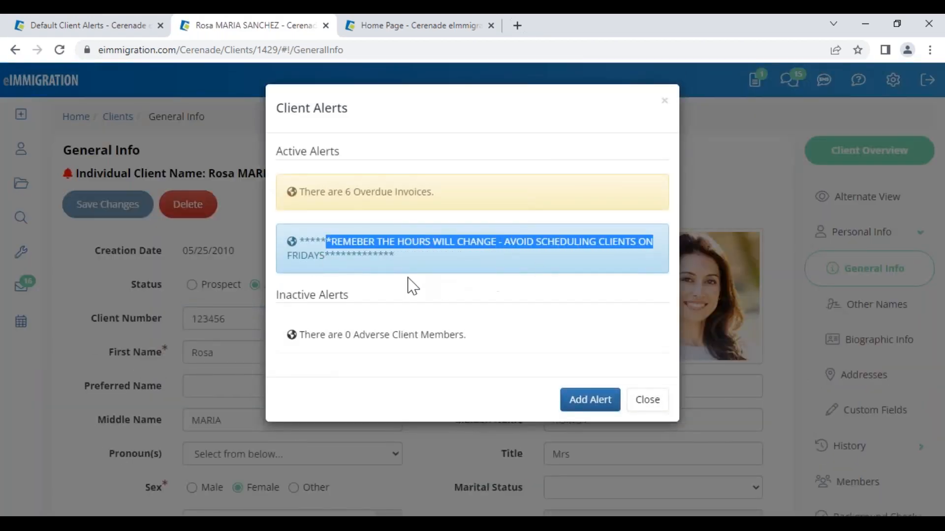
click(306, 249)
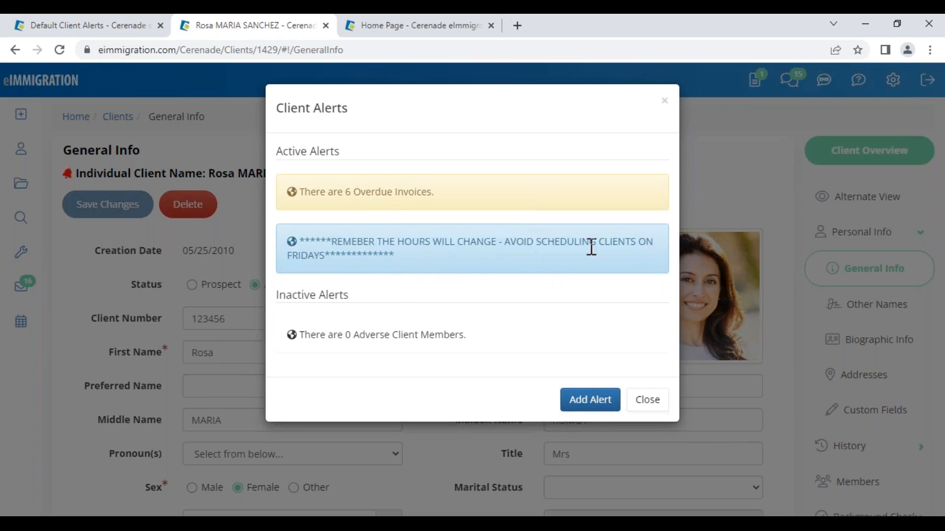
click(645, 401)
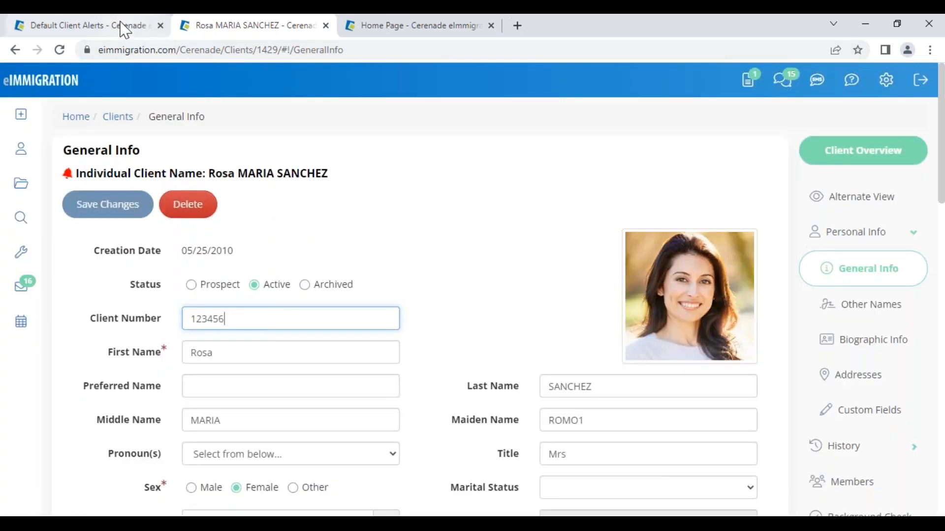
Reopen the client's alerts from the record, read the overdue invoices alert and close the window
click(68, 178)
drag(353, 192, 457, 201)
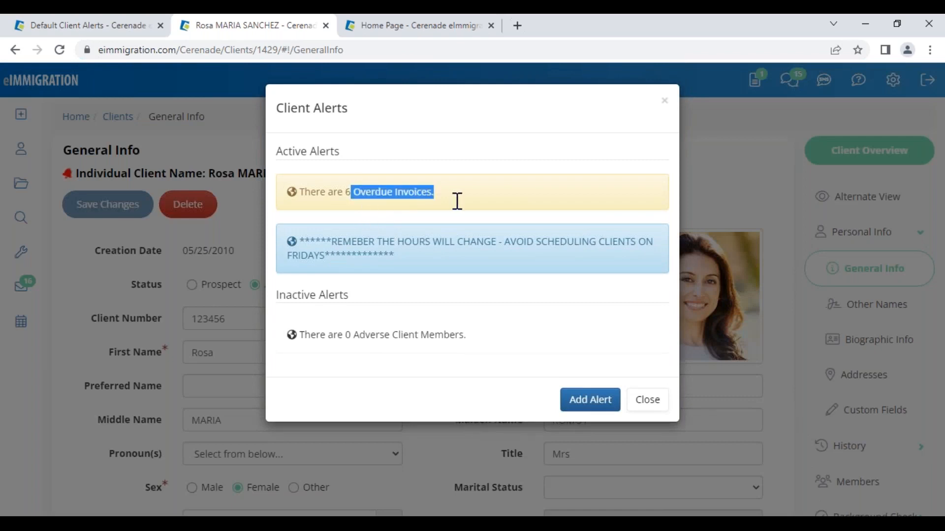
drag(304, 193, 495, 198)
click(446, 198)
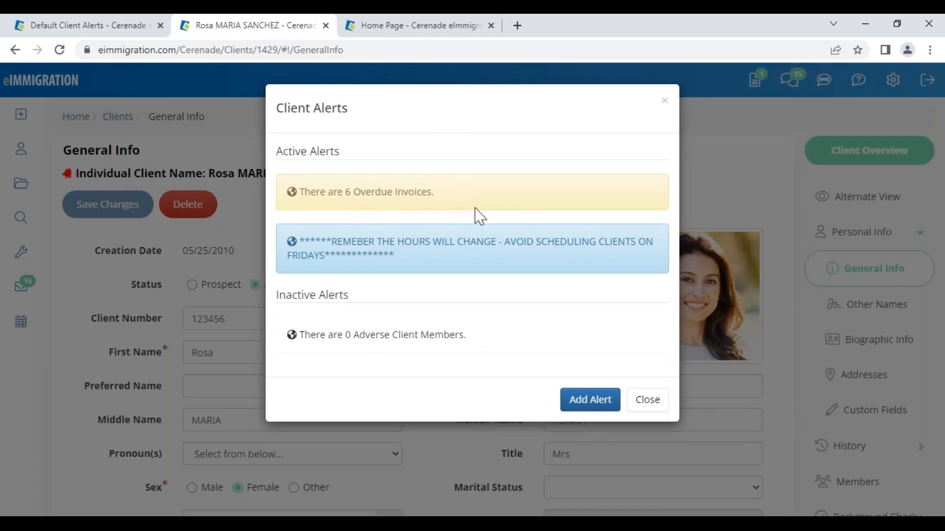
click(651, 403)
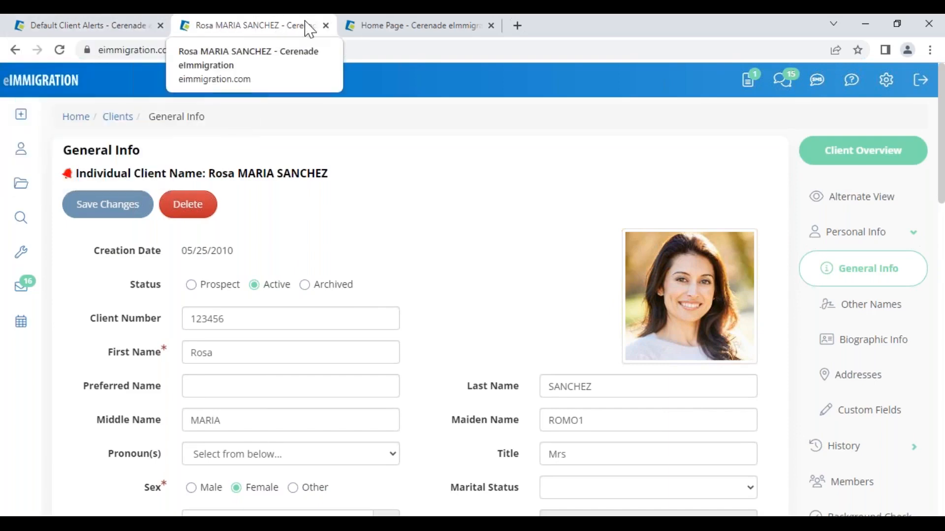
Delete the Info alert about the changed hours from the Global Client Alerts and return to the Administrator home page
click(89, 26)
click(38, 298)
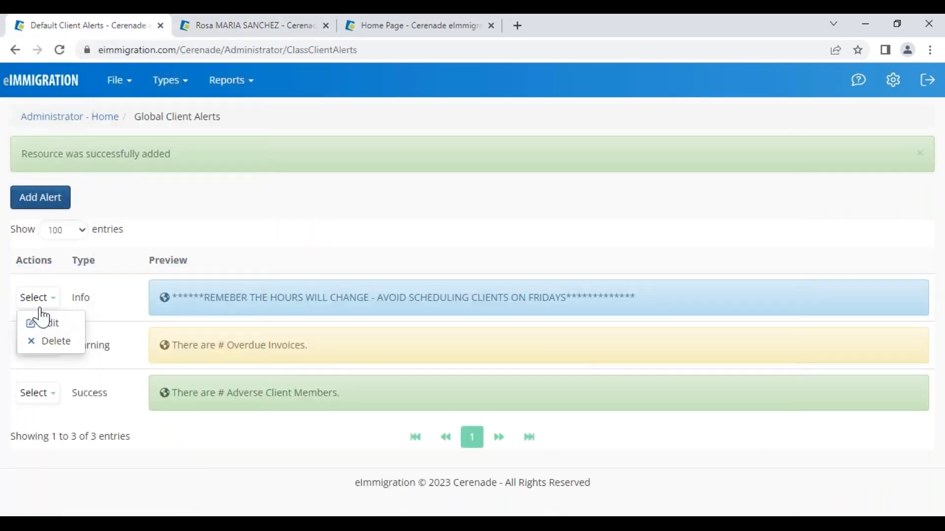
click(54, 349)
click(653, 142)
click(48, 92)
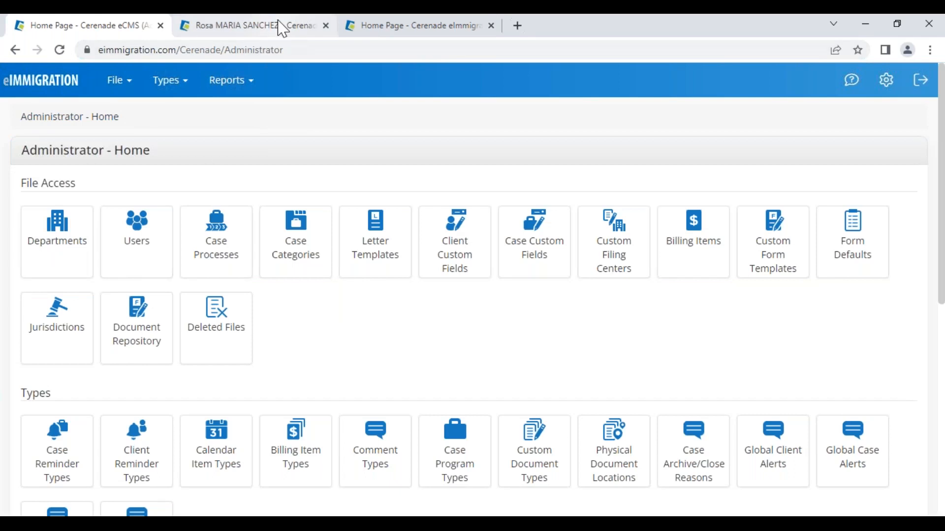
Open the first recently updated client from the other home page, close the previous client's browser tab and dismiss the alerts
click(358, 30)
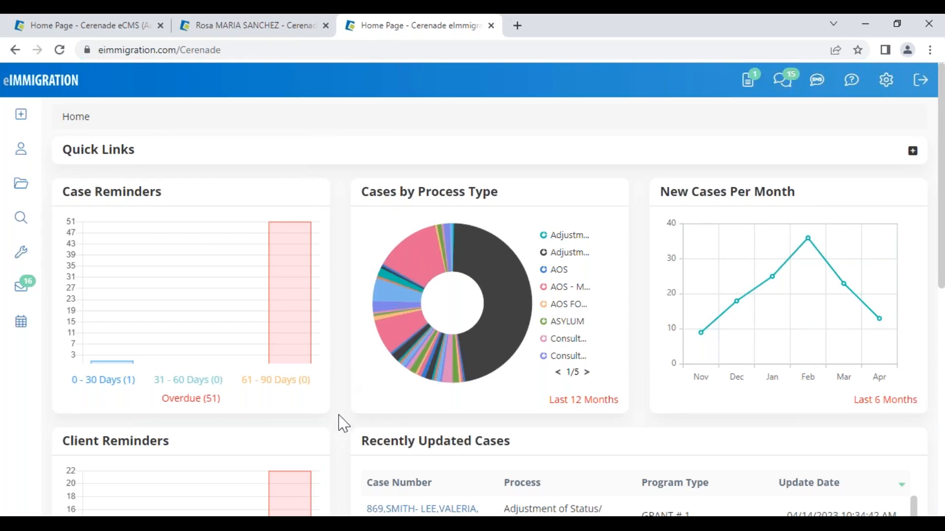
scroll(340, 422, down, 10)
click(191, 304)
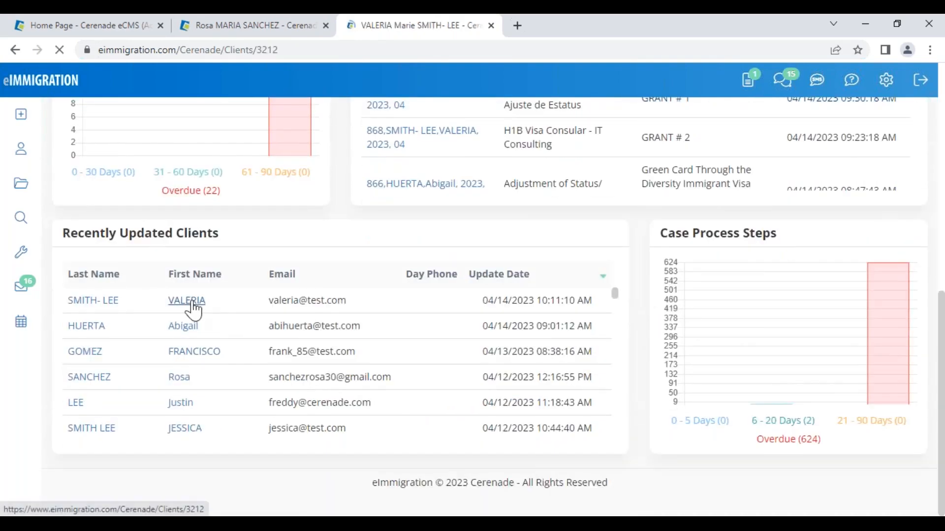
click(326, 25)
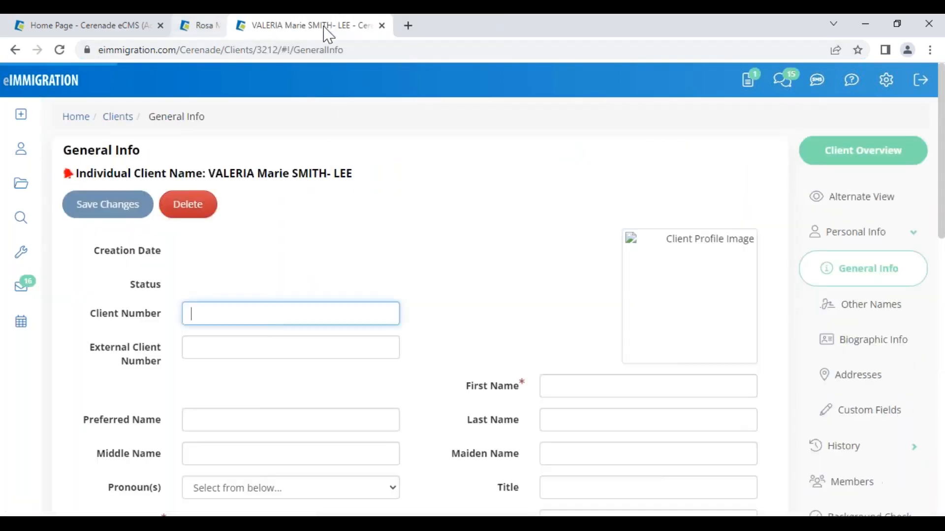
click(646, 334)
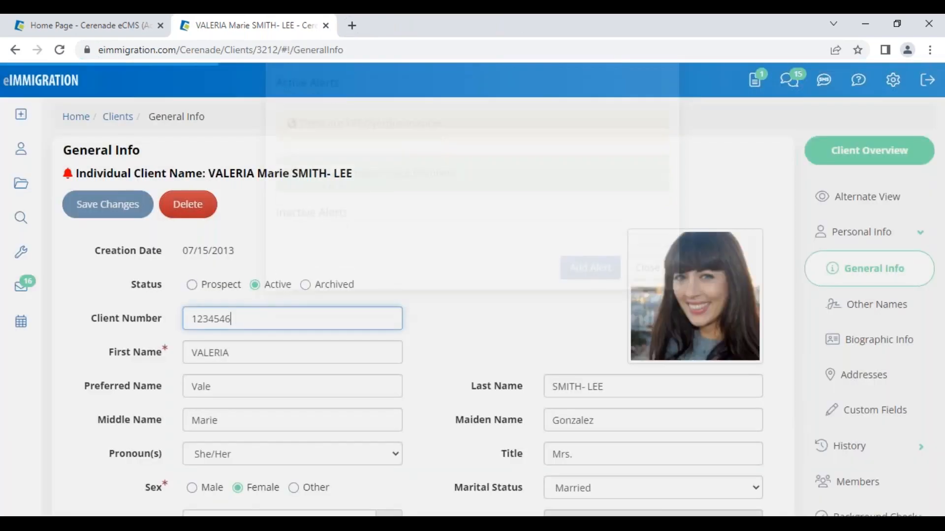
Open the client's documents and look through the Passports, I-94s and Visas folders
scroll(851, 410, down, 1)
scroll(858, 433, down, 4)
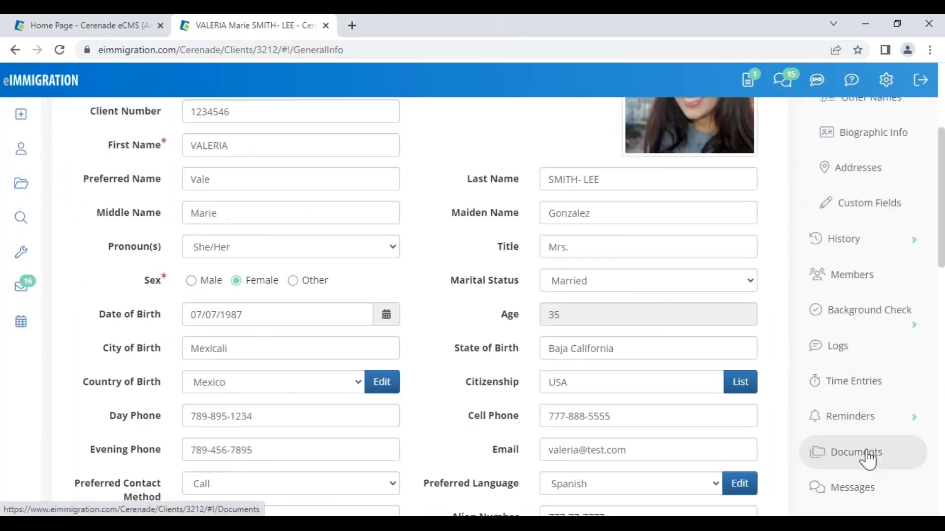
click(864, 455)
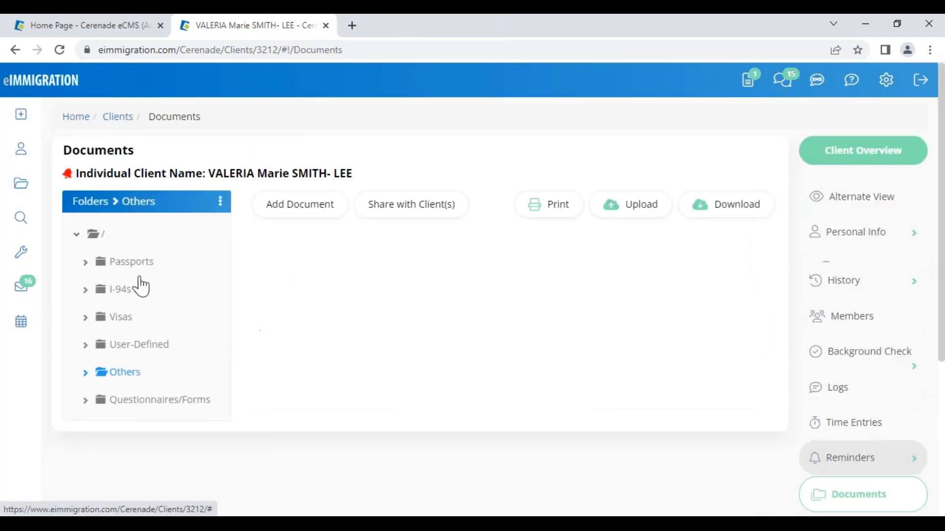
click(130, 265)
click(118, 290)
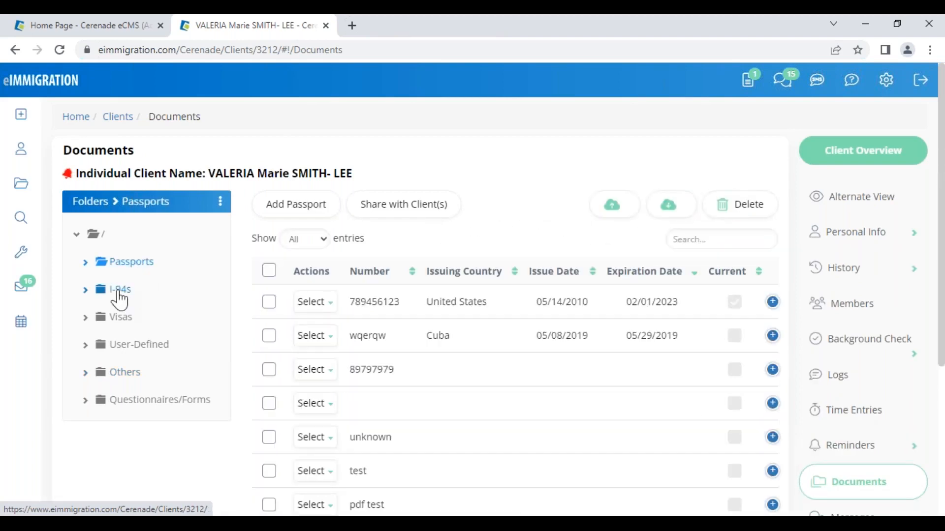
click(121, 328)
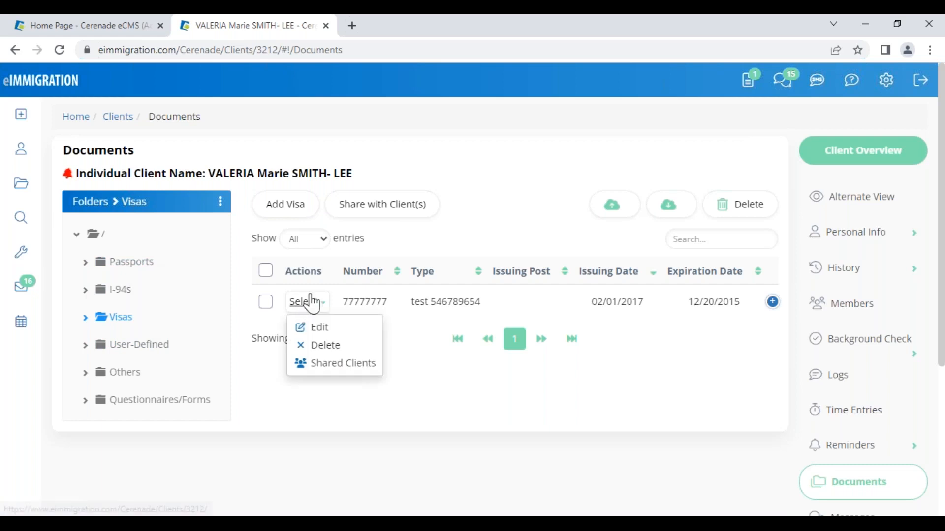
Start a new passport entry in the Passports folder, mark it as current and close it without saving
click(121, 277)
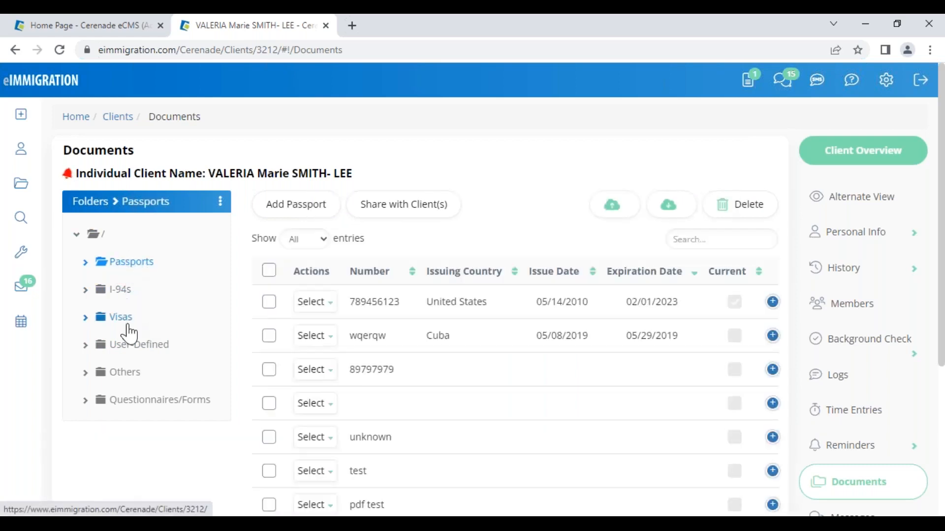
click(306, 206)
click(592, 206)
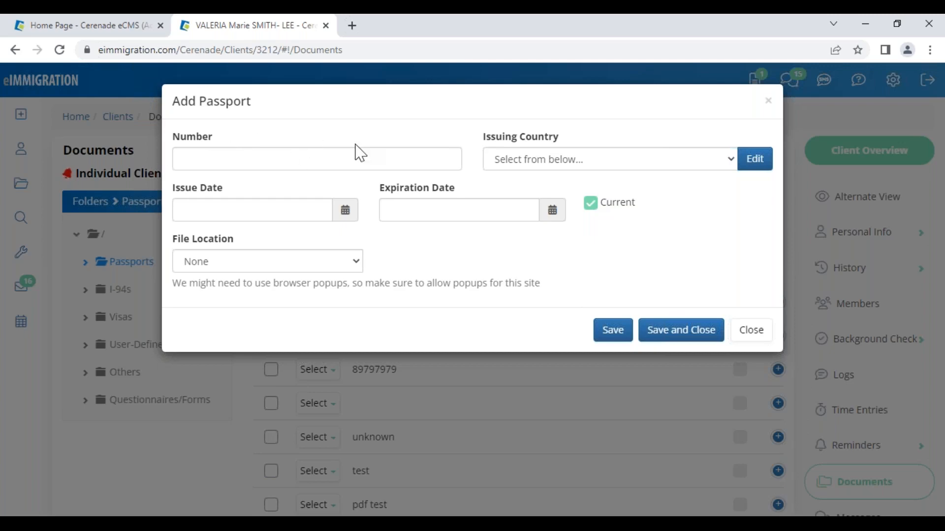
click(743, 329)
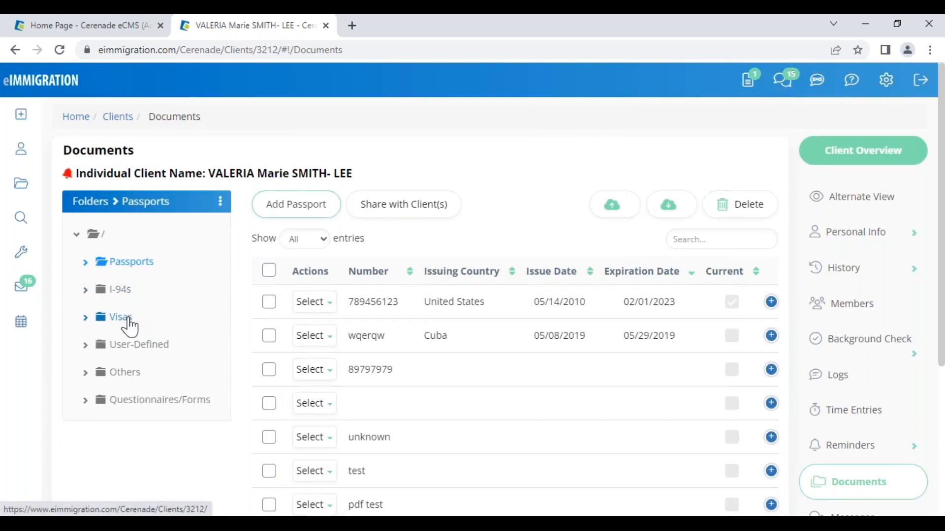
Read the instructions for importing I-94 data from CBP in the I-94s folder and close them
click(122, 291)
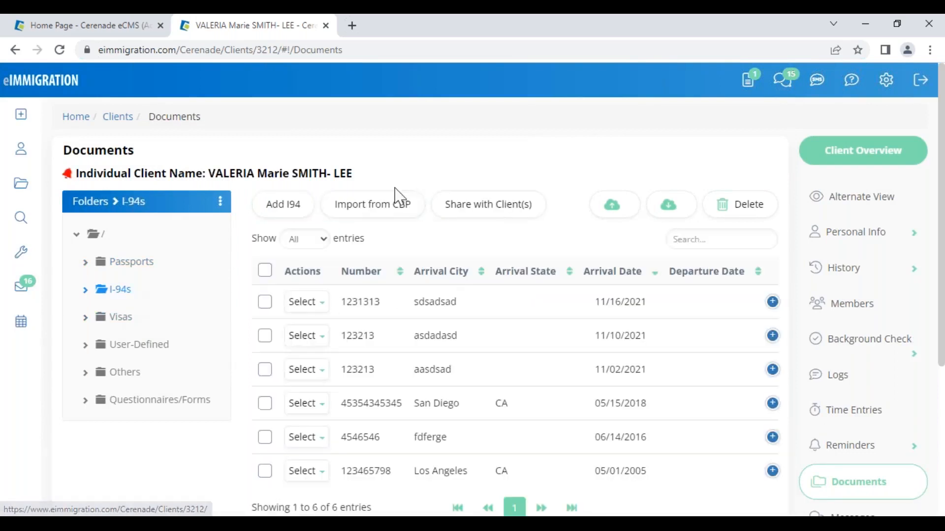
click(372, 204)
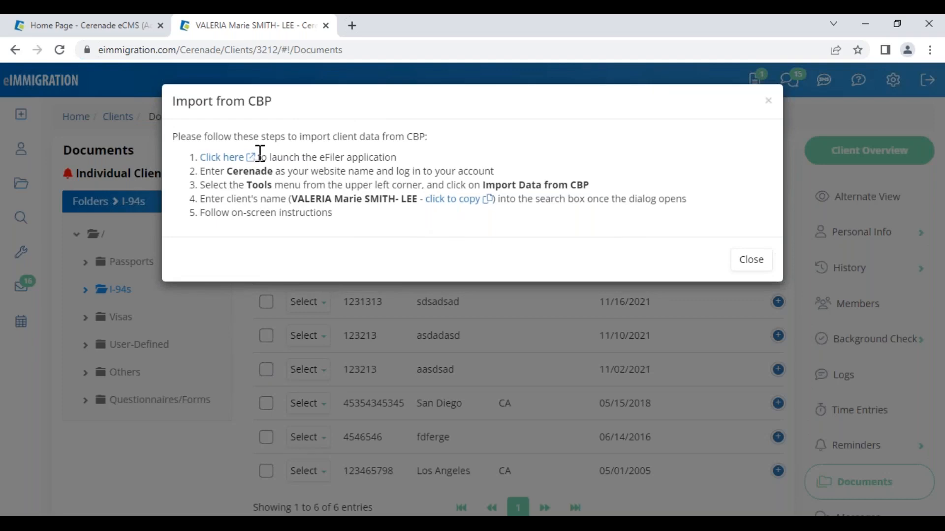
click(751, 260)
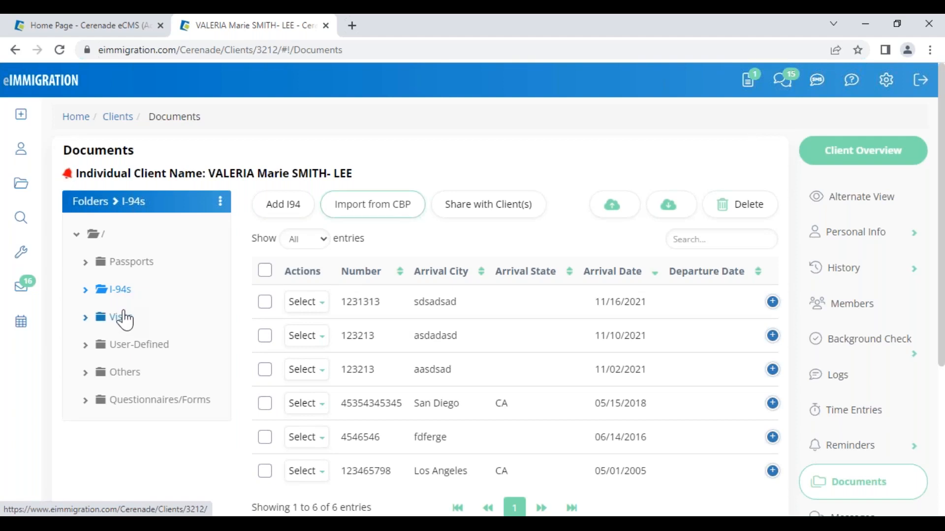
Examine the User-Defined document folders and the document types offered when adding a document there
click(135, 347)
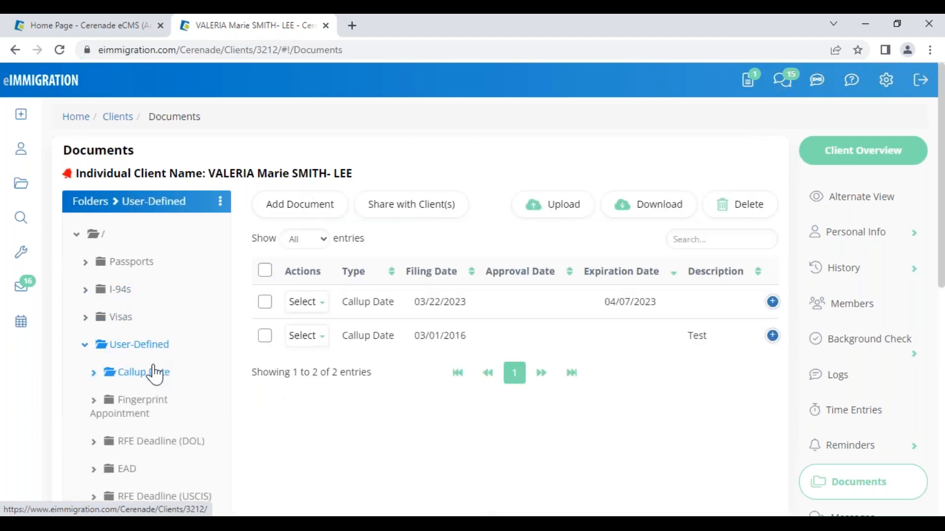
scroll(172, 416, down, 4)
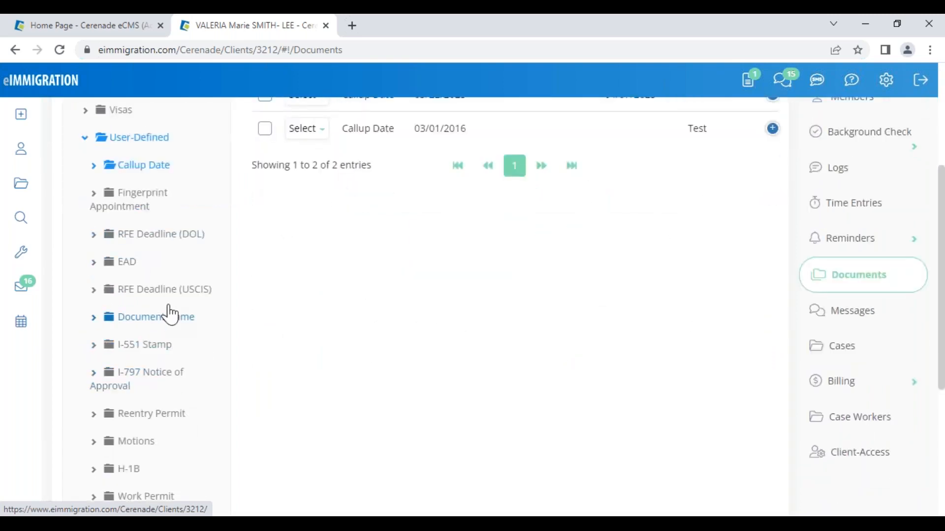
scroll(181, 394, down, 4)
scroll(181, 394, up, 6)
scroll(181, 333, up, 3)
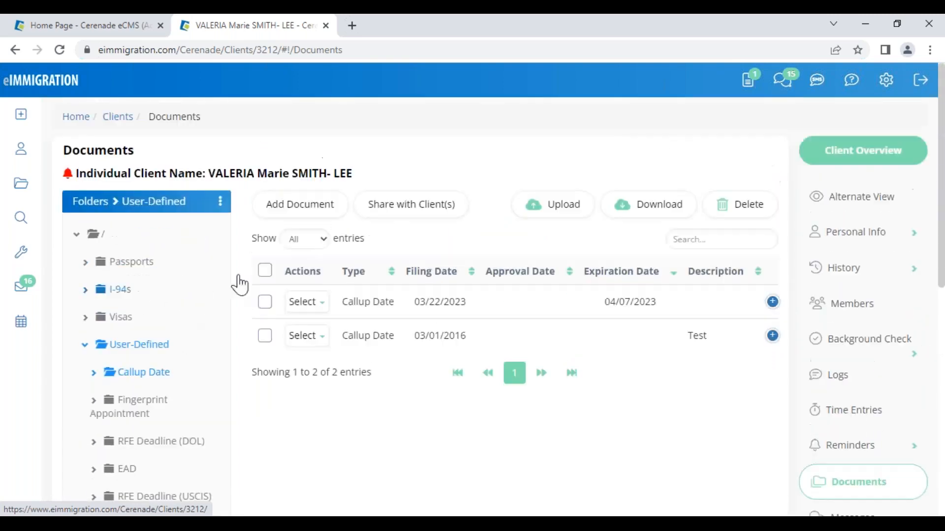
click(293, 205)
click(284, 159)
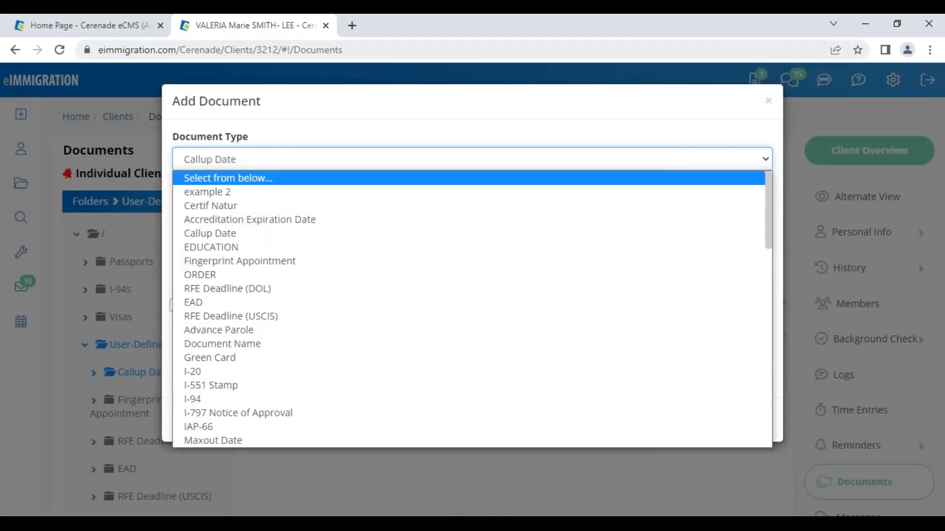
Switch back to the Administrator site, open the Custom Document Types and look through the list of types
click(88, 29)
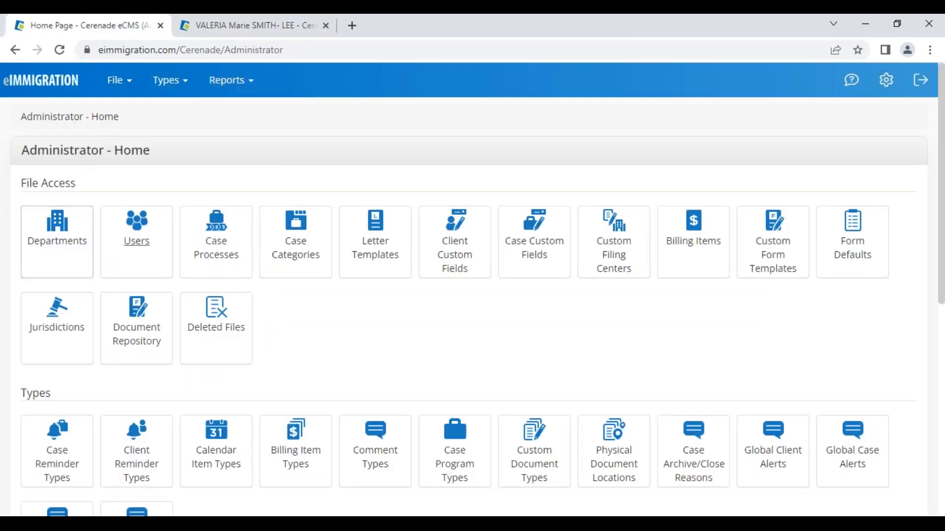
scroll(34, 326, down, 1)
double_click(34, 326)
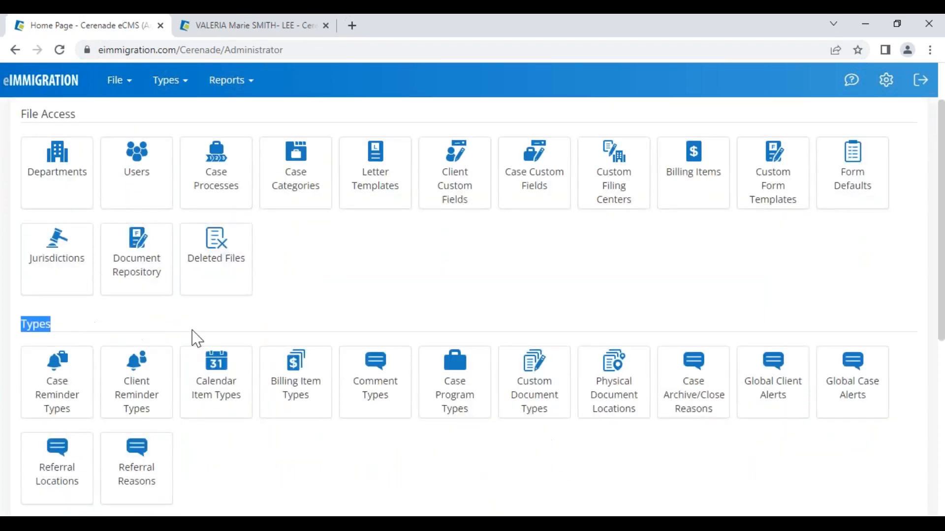
click(540, 392)
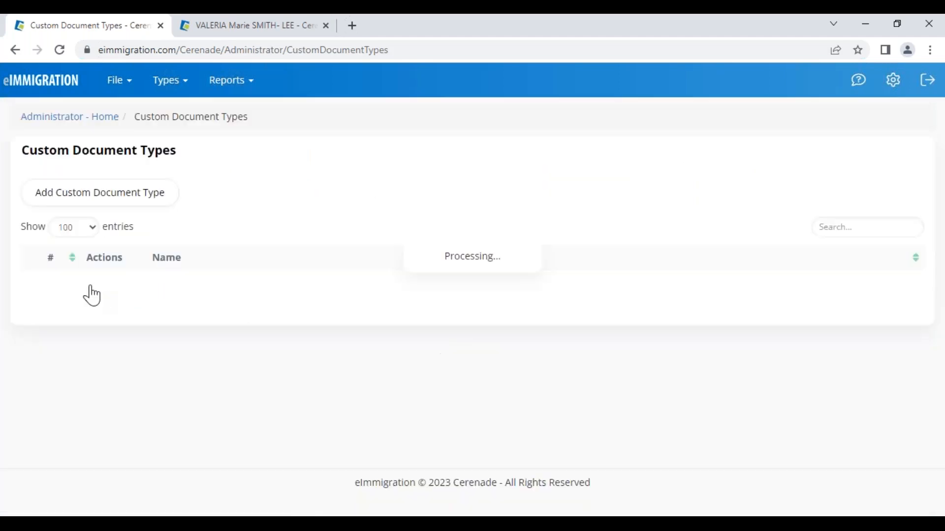
click(93, 290)
scroll(189, 417, down, 5)
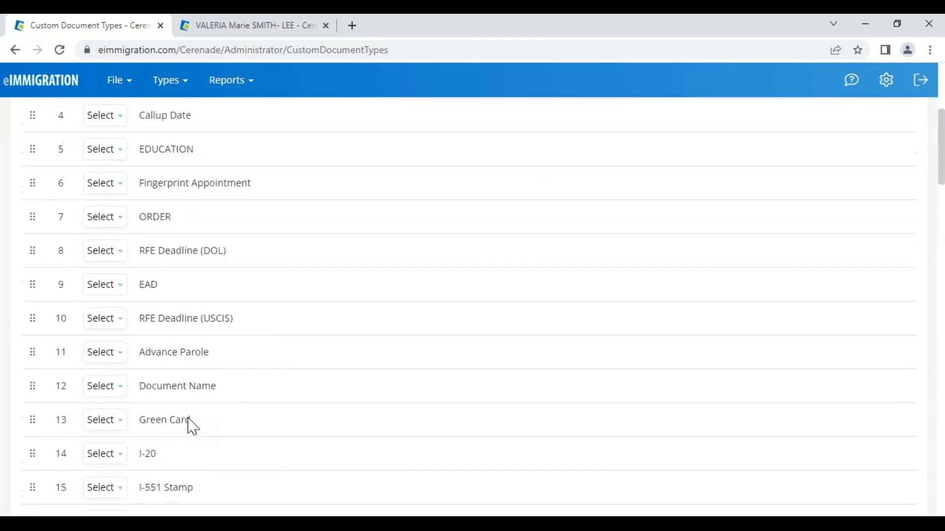
scroll(189, 416, down, 10)
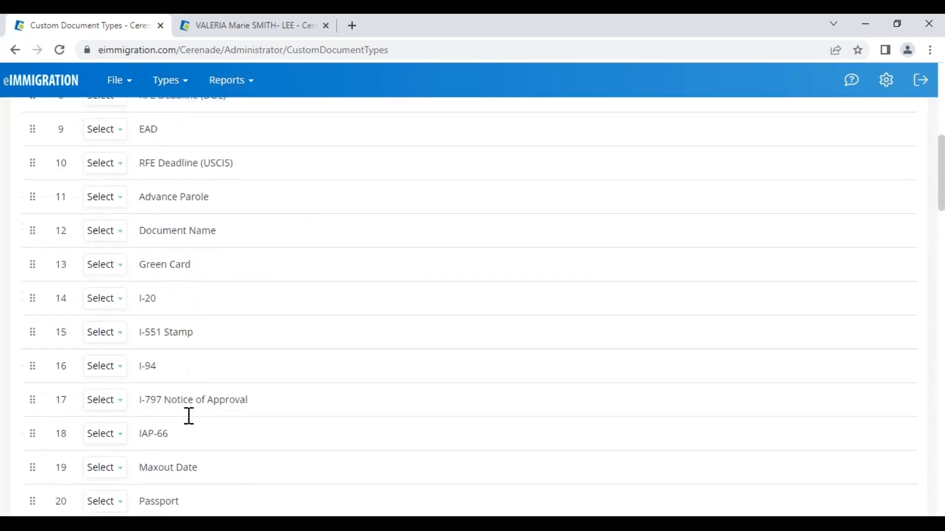
scroll(189, 416, down, 4)
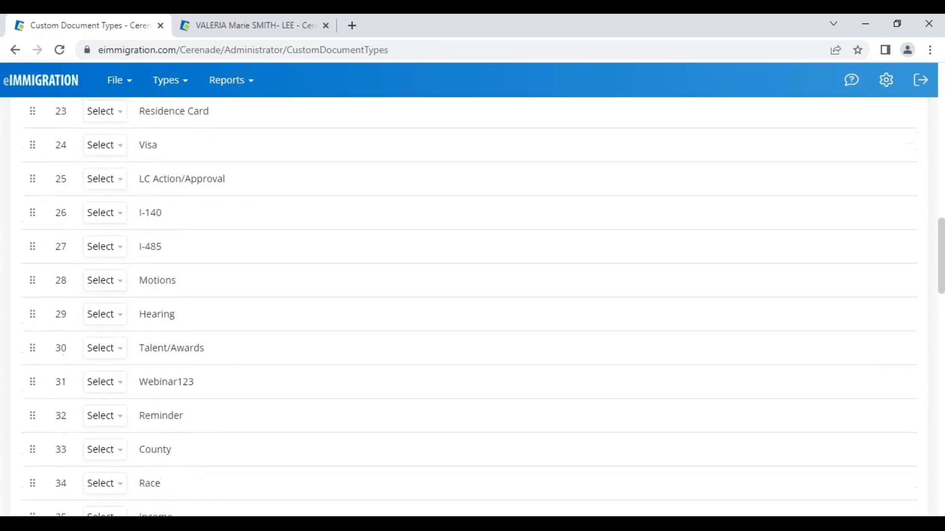
Look through the rest of the custom document types list and return to the Administrator home page
double_click(143, 234)
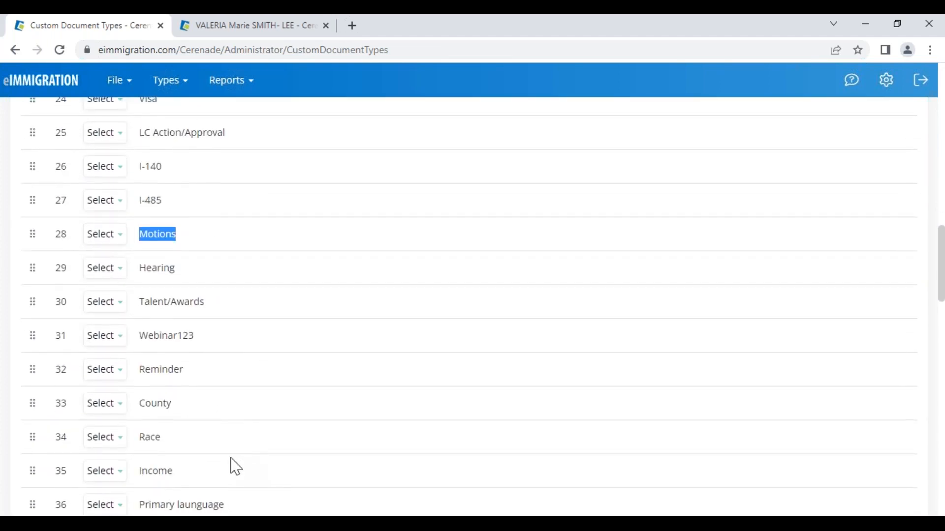
scroll(224, 433, down, 10)
scroll(226, 433, down, 5)
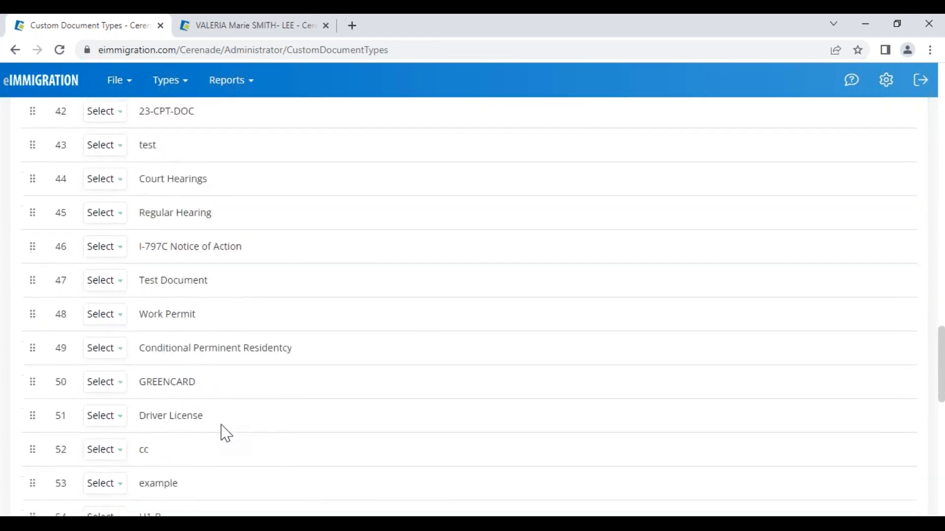
scroll(225, 432, down, 4)
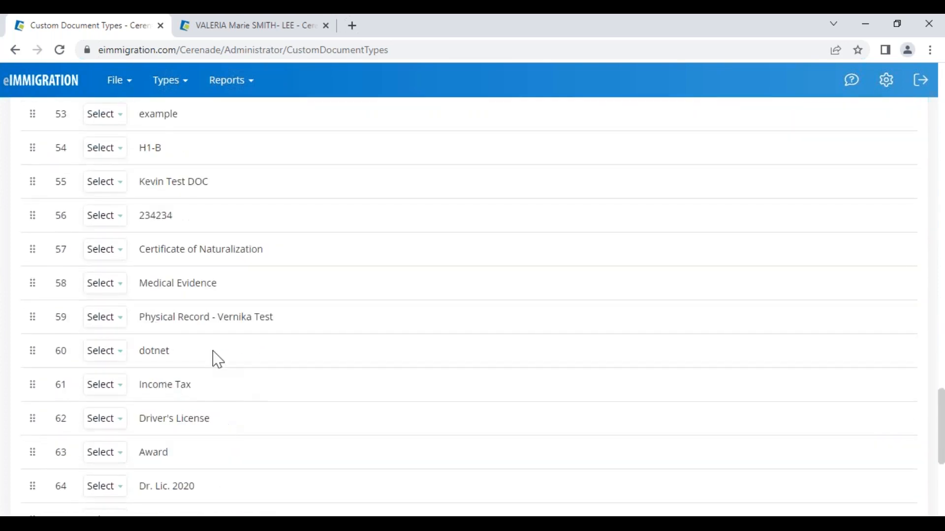
drag(172, 283, 217, 284)
click(185, 330)
scroll(254, 423, up, 11)
scroll(256, 417, up, 20)
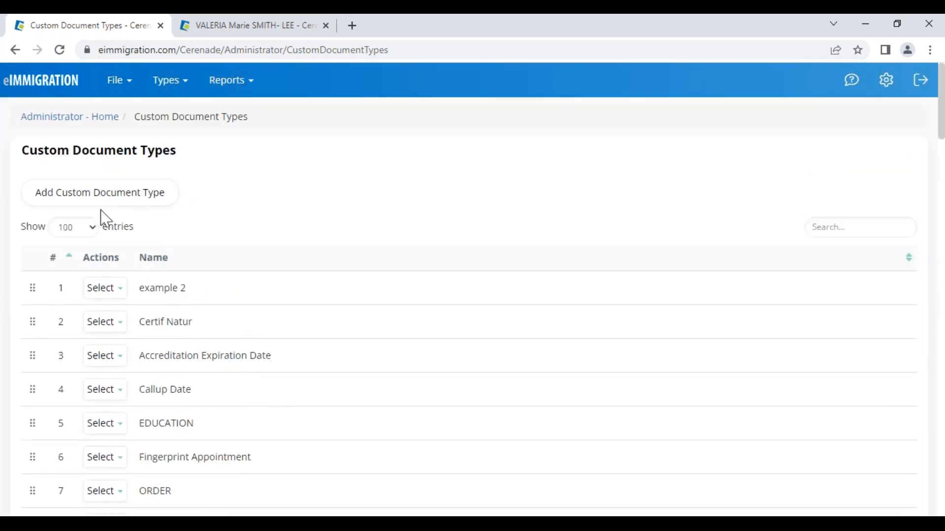
mouse_move(33, 426)
mouse_down()
mouse_move(37, 393)
mouse_move(34, 427)
mouse_up()
click(106, 392)
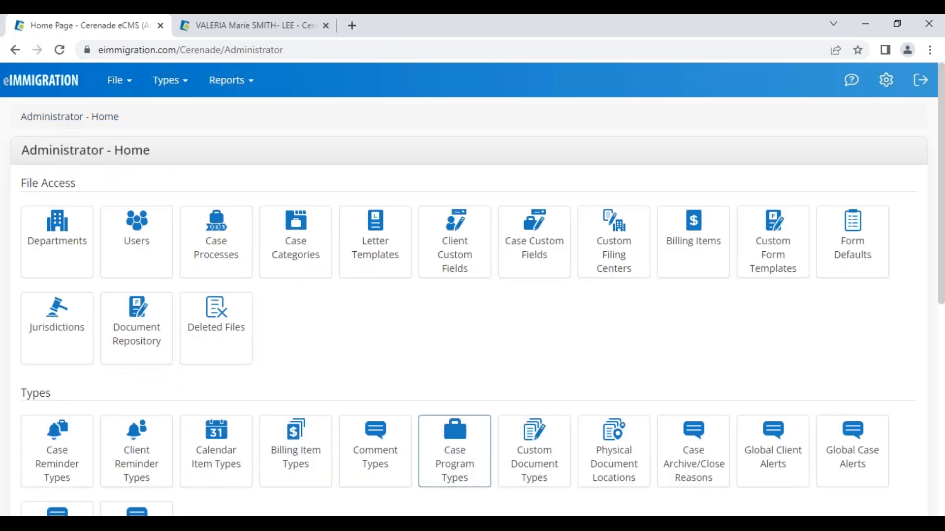
Switch back to the client's record, choose RFE Deadline (USCIS) as the new document's type, and close the entry without saving
click(242, 29)
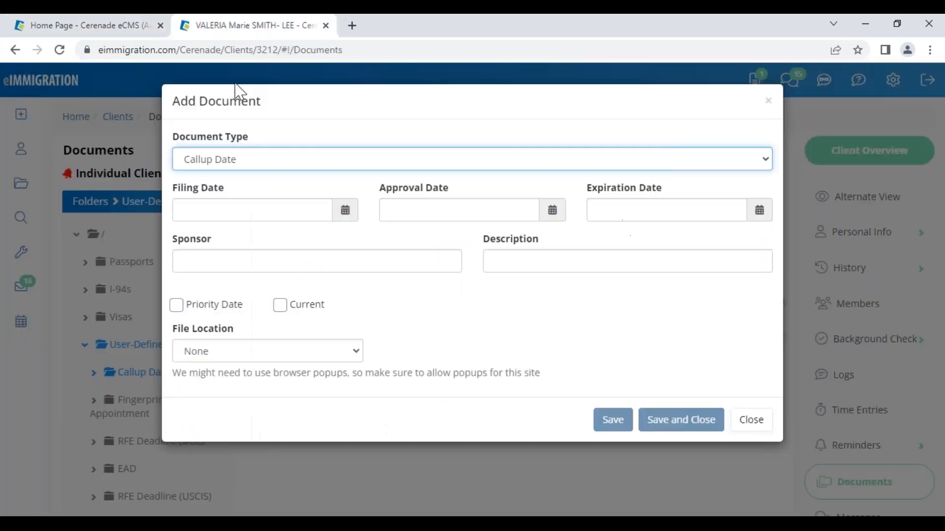
click(245, 165)
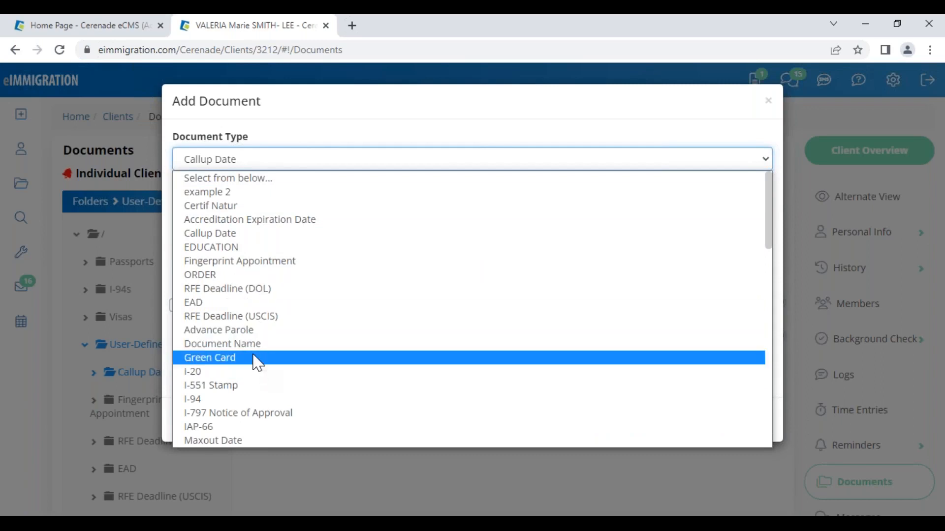
click(245, 317)
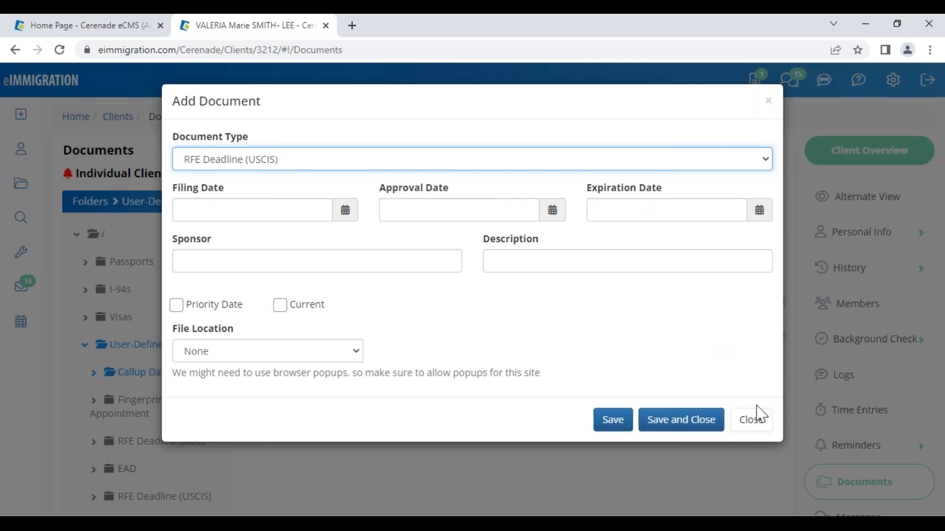
click(751, 423)
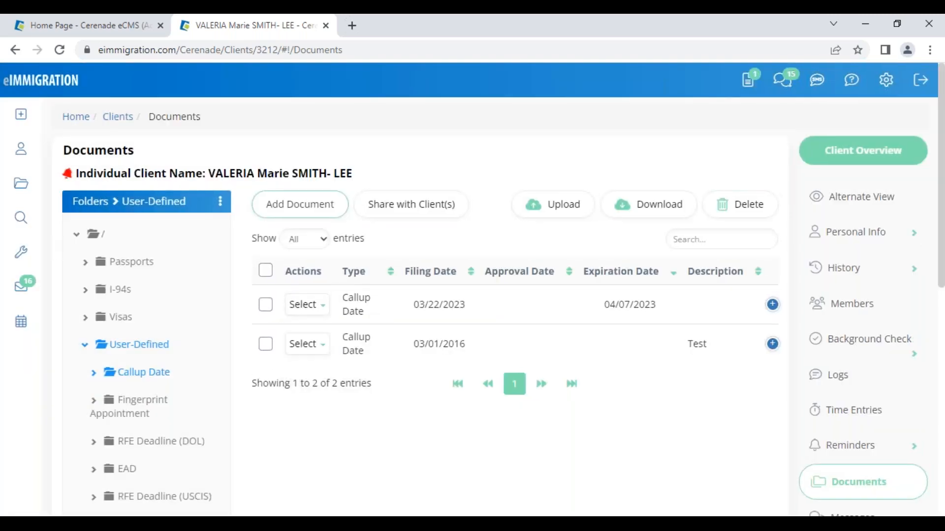
Open the client's most recently updated Adjustment of Status case and display its process steps
mouse_move(21, 250)
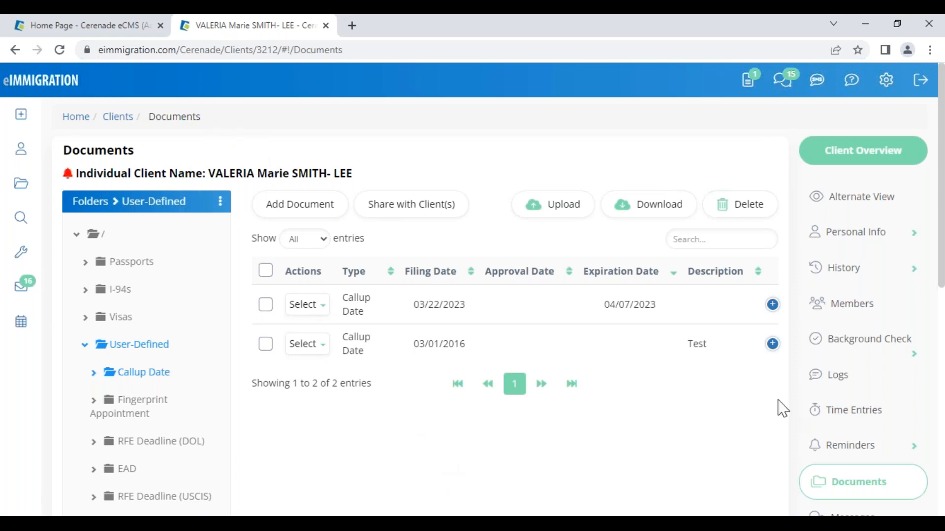
scroll(881, 453, down, 4)
click(834, 349)
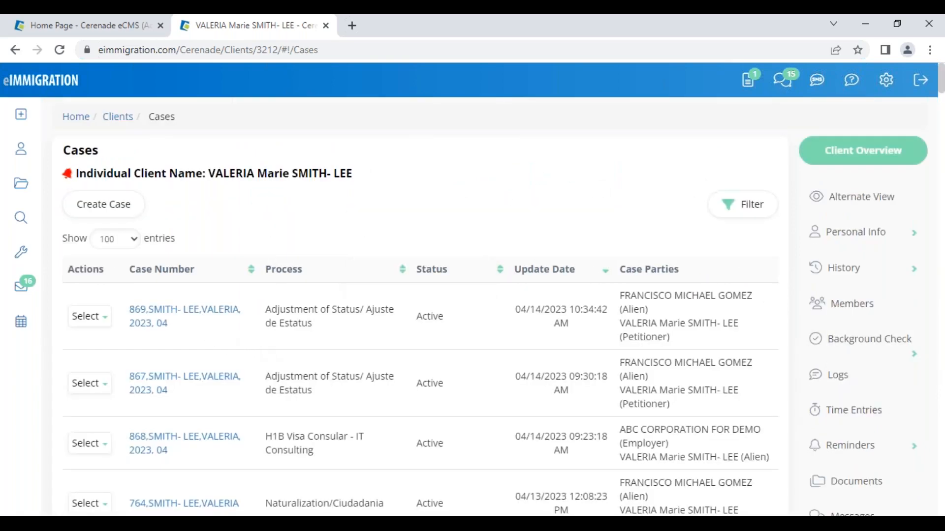
click(180, 313)
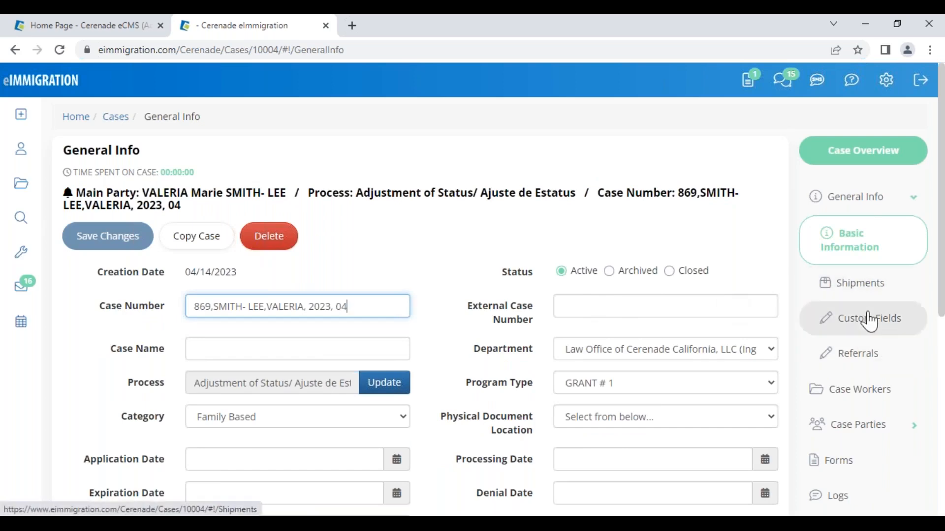
scroll(872, 331, down, 5)
click(880, 407)
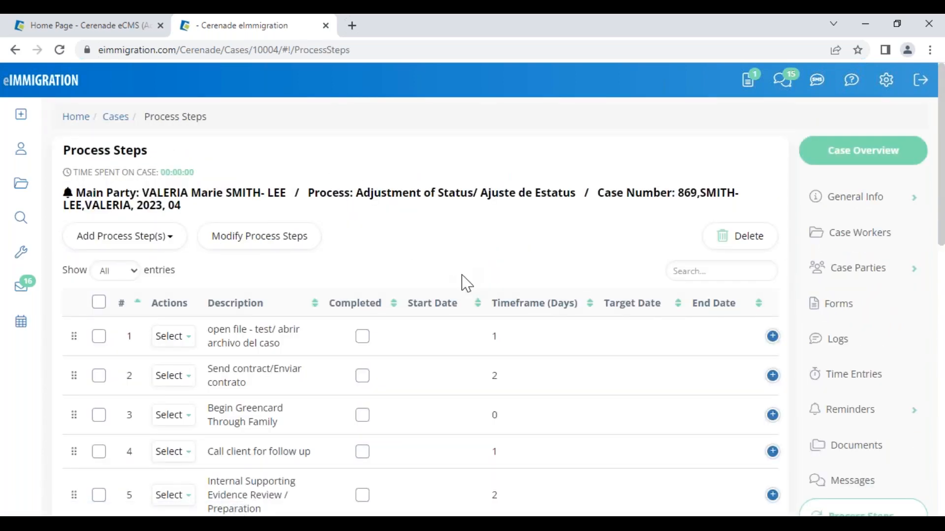
Check the case workers linked to the case and return to its process steps
click(848, 245)
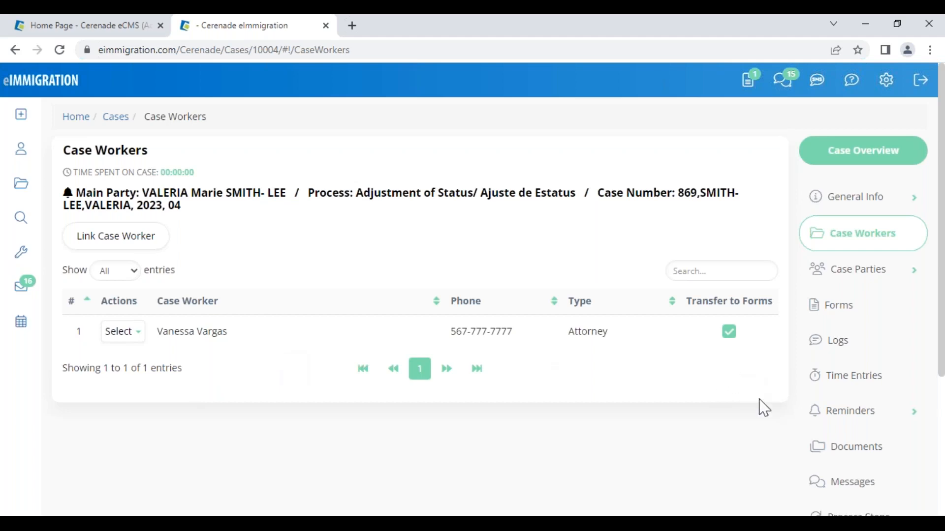
scroll(866, 487, down, 3)
click(862, 394)
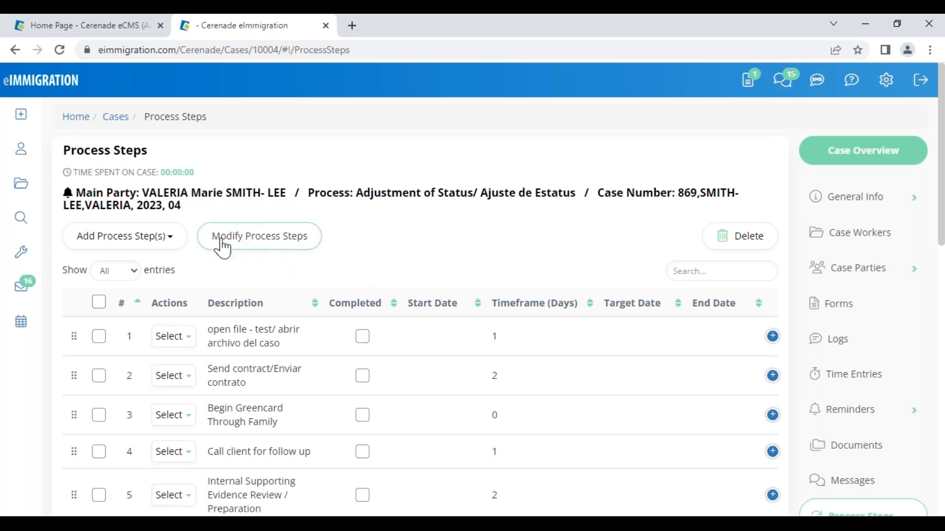
Open the case's process steps for bulk modification and review the Start Date column and all step descriptions
click(267, 249)
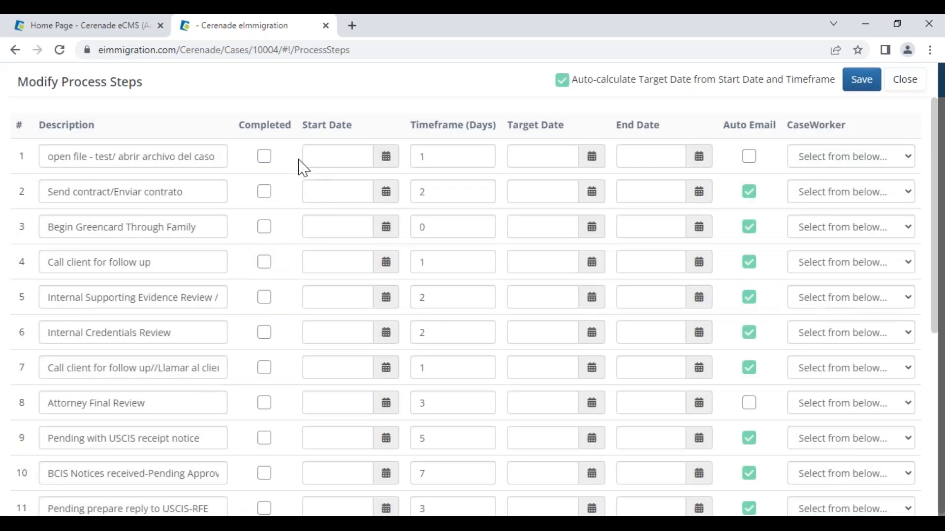
drag(303, 126, 358, 131)
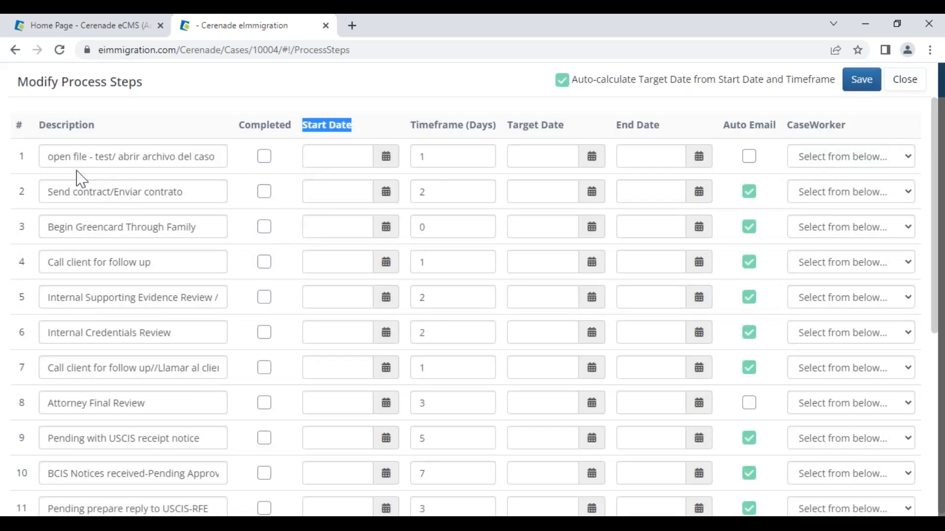
drag(48, 156, 202, 167)
drag(73, 194, 164, 198)
drag(76, 228, 209, 234)
drag(37, 260, 150, 266)
drag(72, 268, 208, 291)
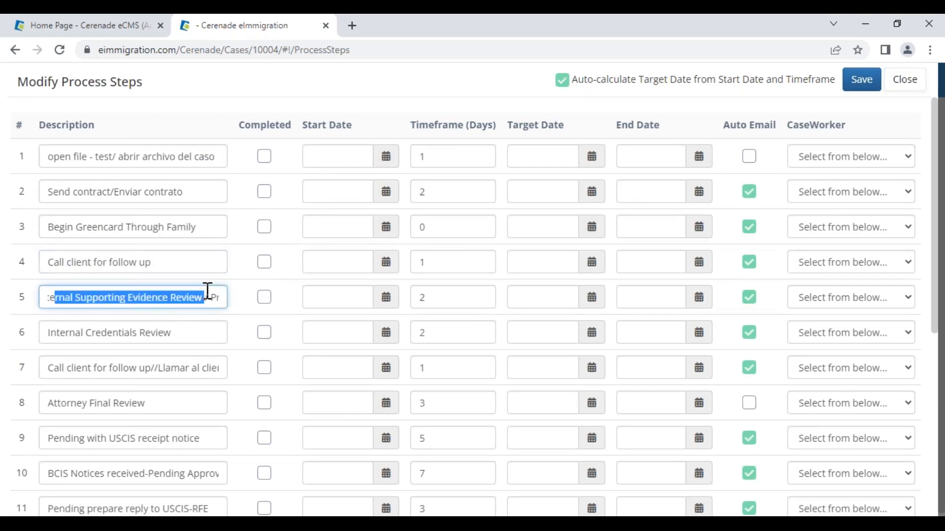
drag(65, 333, 161, 335)
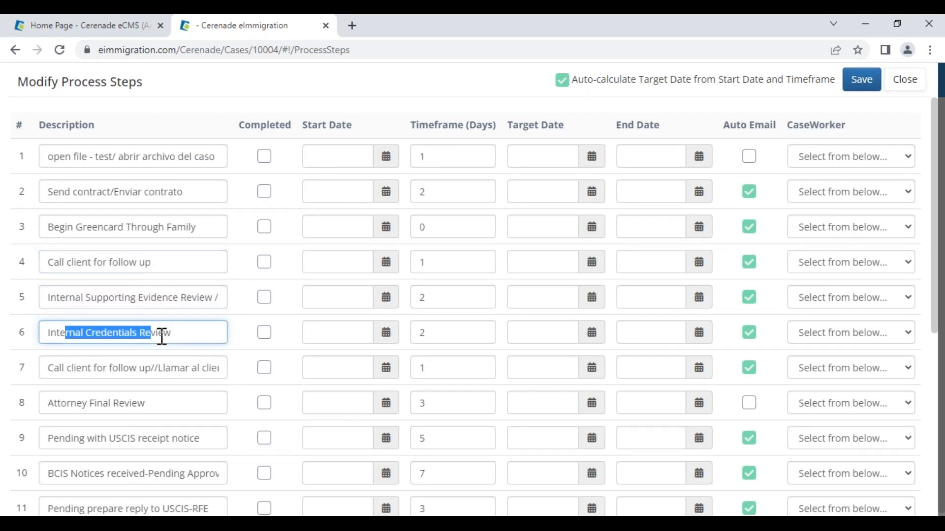
scroll(158, 456, down, 6)
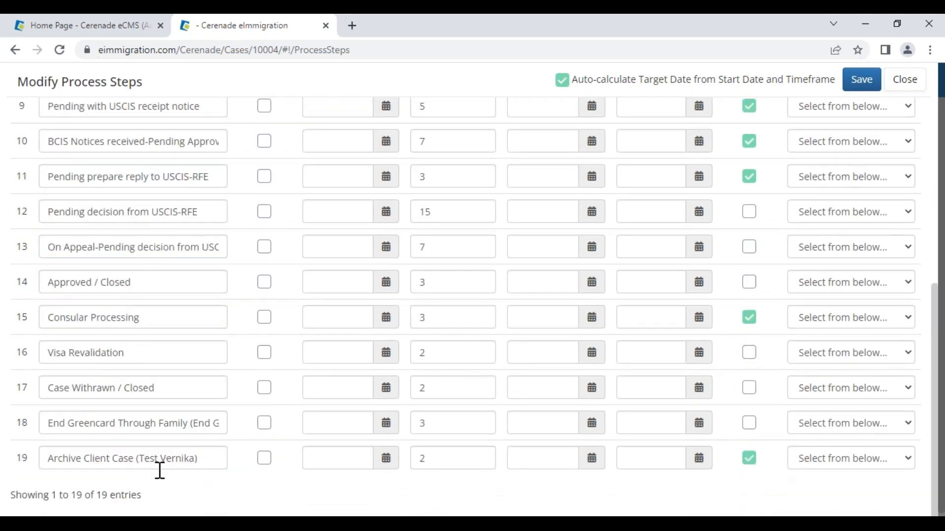
scroll(110, 382, up, 6)
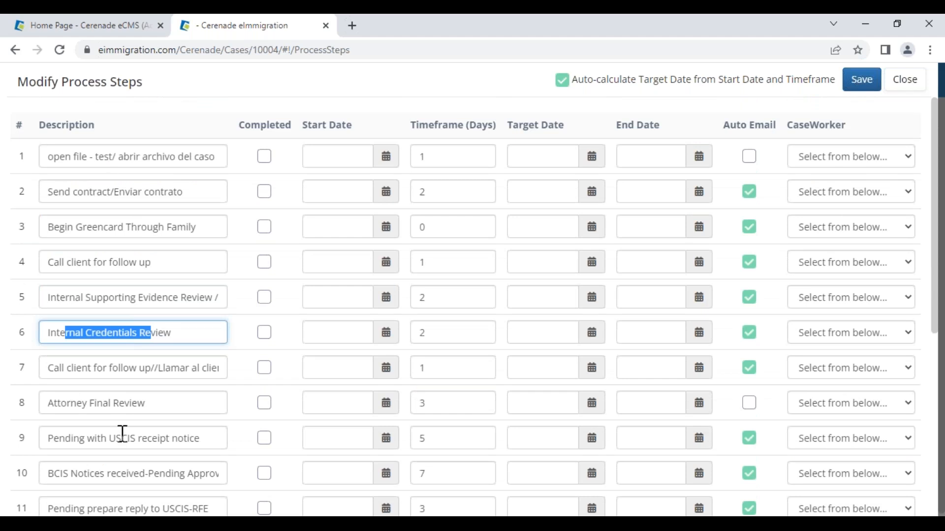
Switch to the Administrator site and open the steps of the Naturalization/Ciudadania case process
click(74, 25)
drag(29, 151, 177, 165)
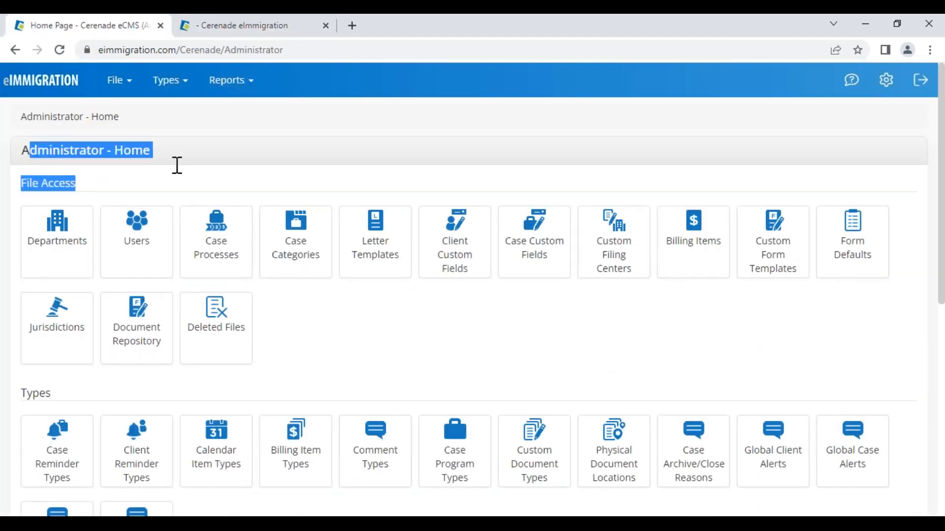
click(222, 252)
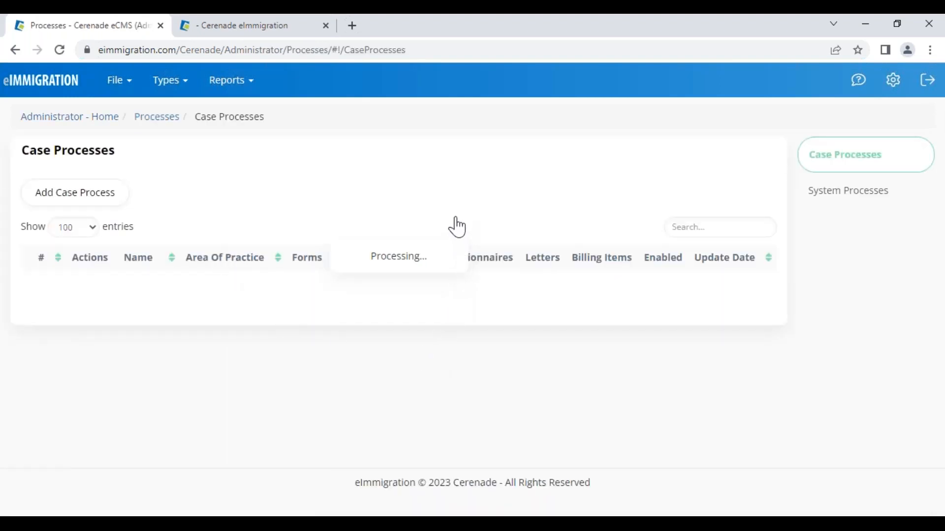
drag(456, 259, 485, 262)
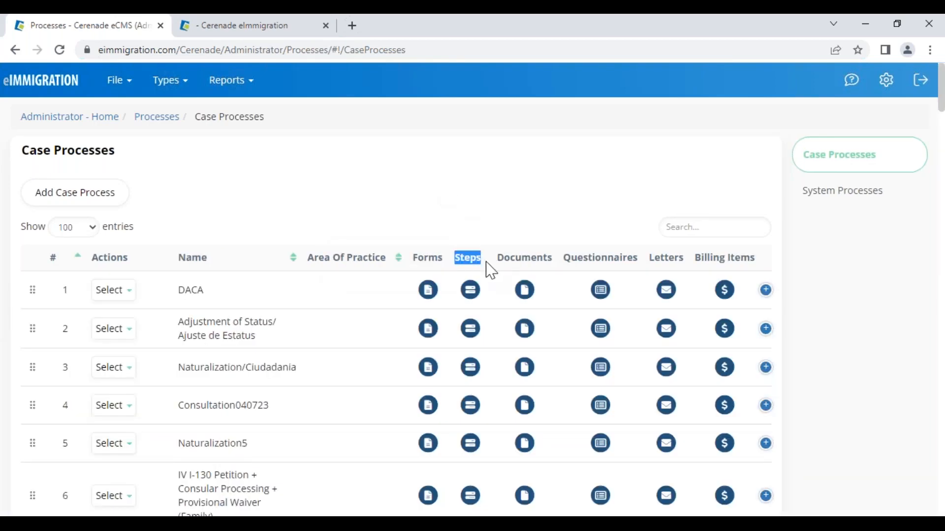
drag(183, 368, 311, 360)
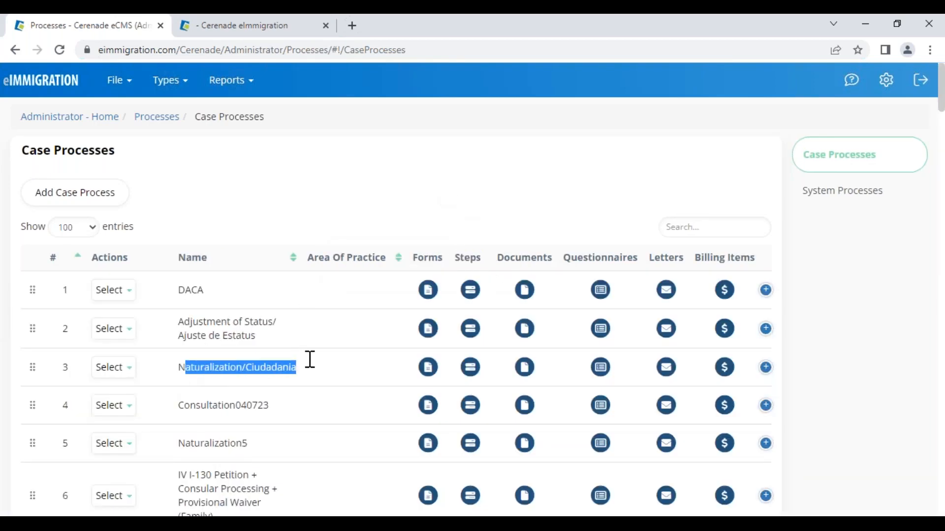
click(477, 373)
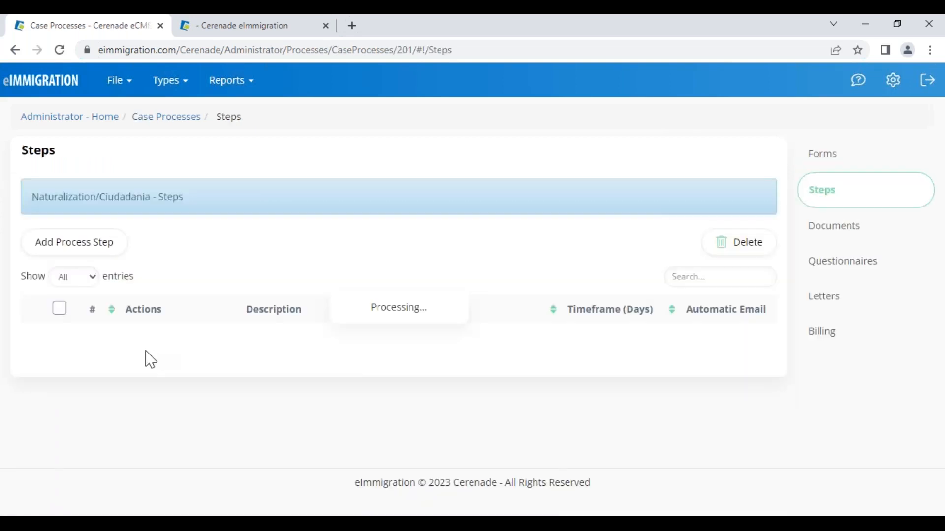
Examine the descriptions and timeframes of the Naturalization/Ciudadania process steps, including sending the petitioner an email for documents
click(149, 344)
drag(236, 374, 402, 377)
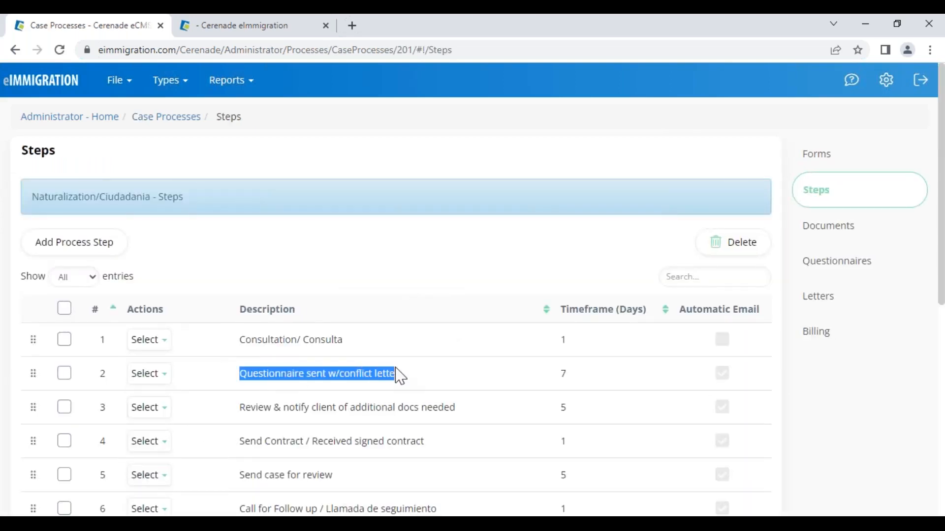
drag(241, 409, 421, 413)
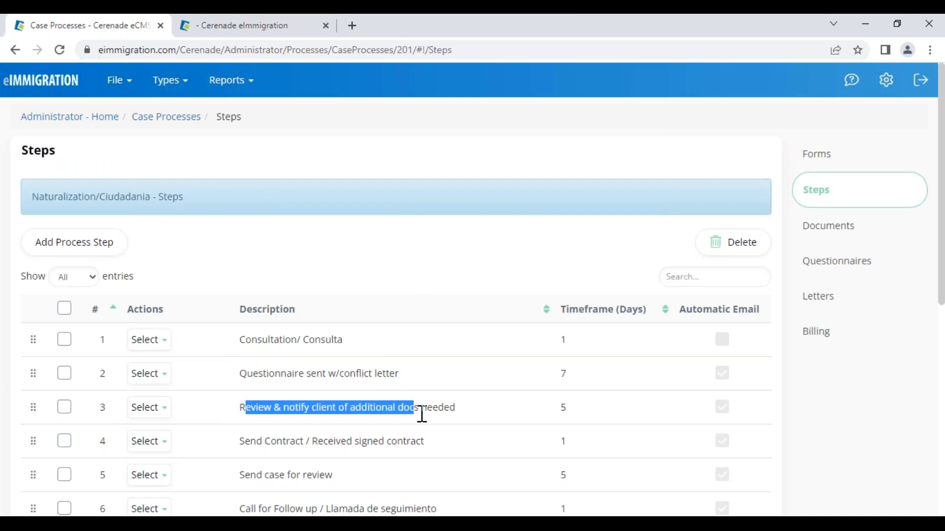
double_click(562, 409)
double_click(563, 441)
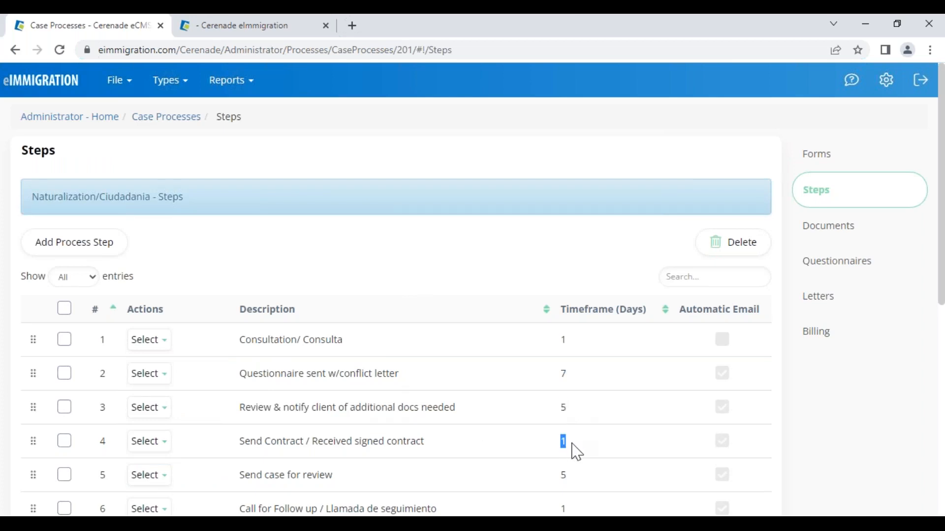
scroll(566, 272, down, 2)
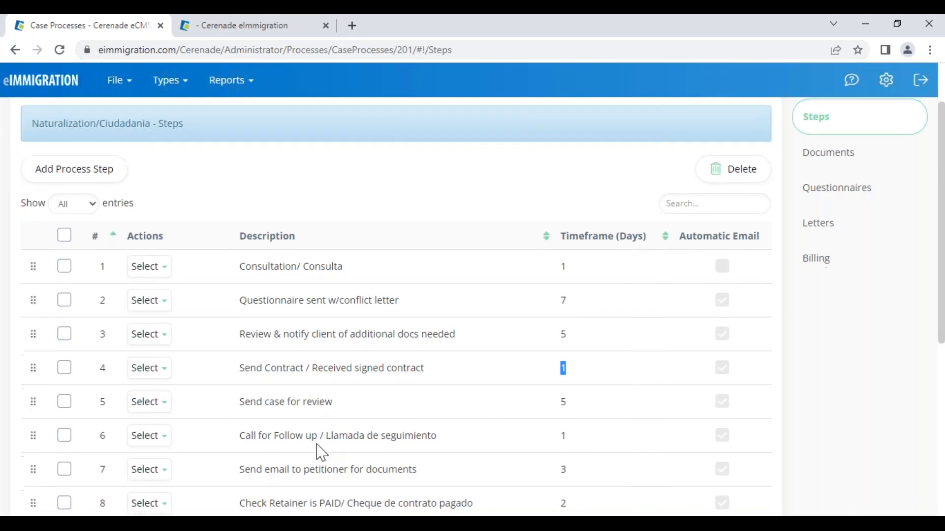
scroll(316, 449, down, 3)
drag(245, 335, 431, 348)
click(258, 343)
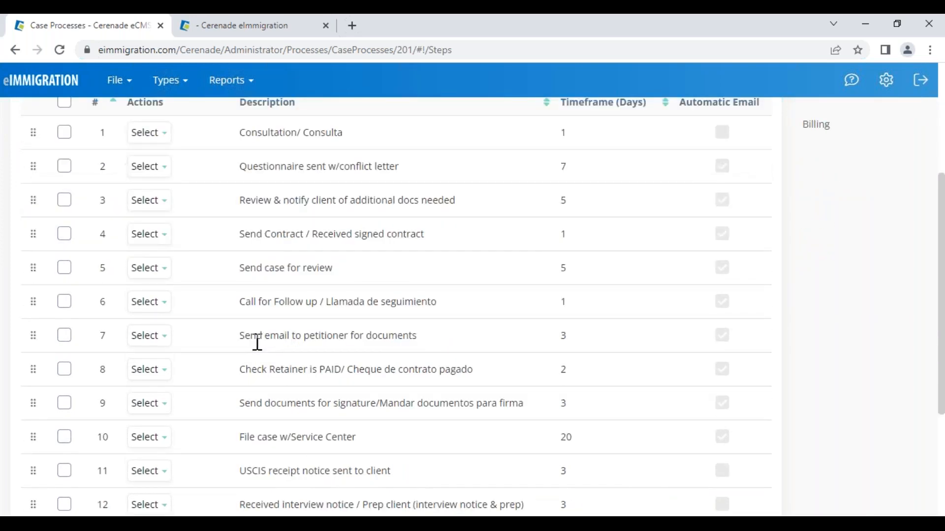
drag(243, 335, 418, 348)
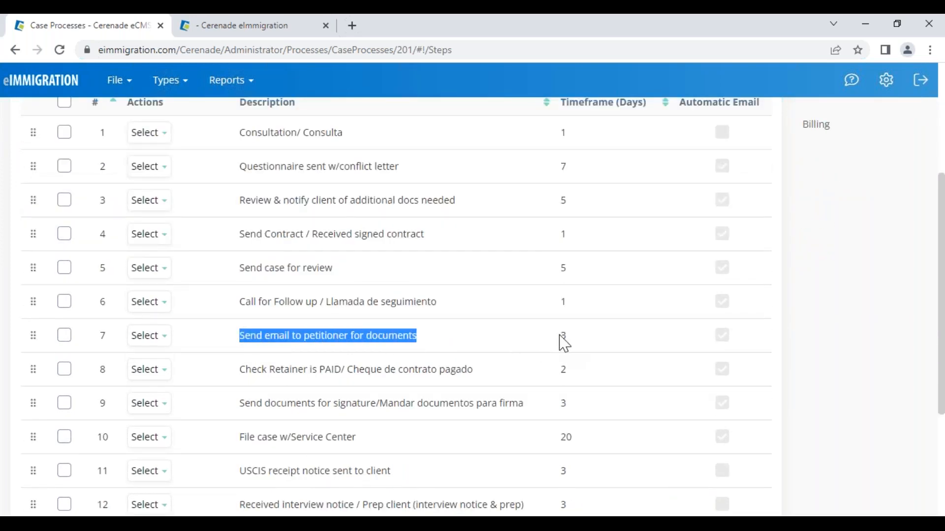
Switch back to the case and set the start date of Begin Greencard Through Family to 04/14/2023, checking the Target Date column
click(244, 34)
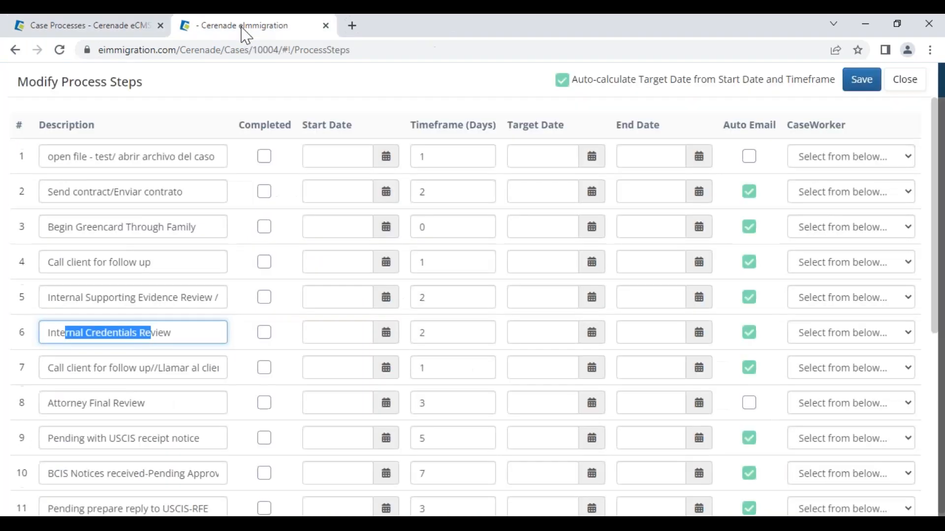
click(386, 229)
click(422, 334)
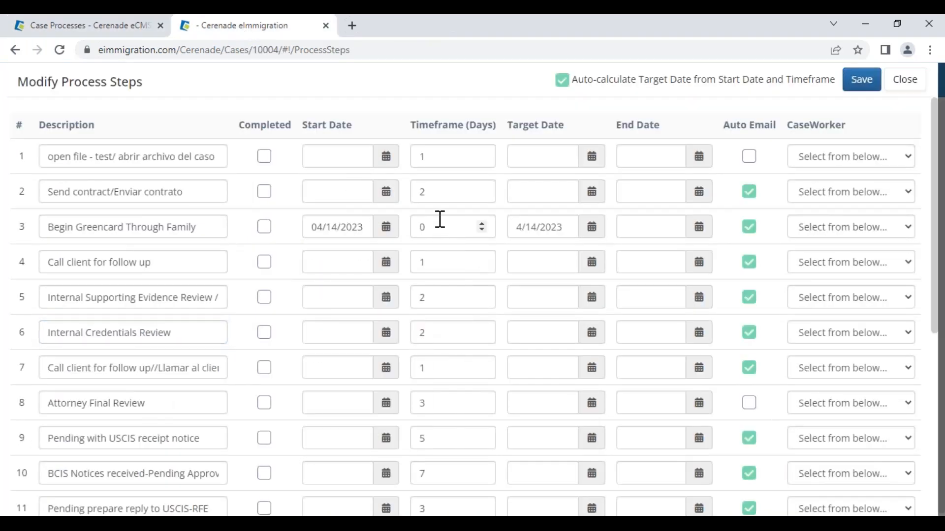
drag(509, 124, 570, 133)
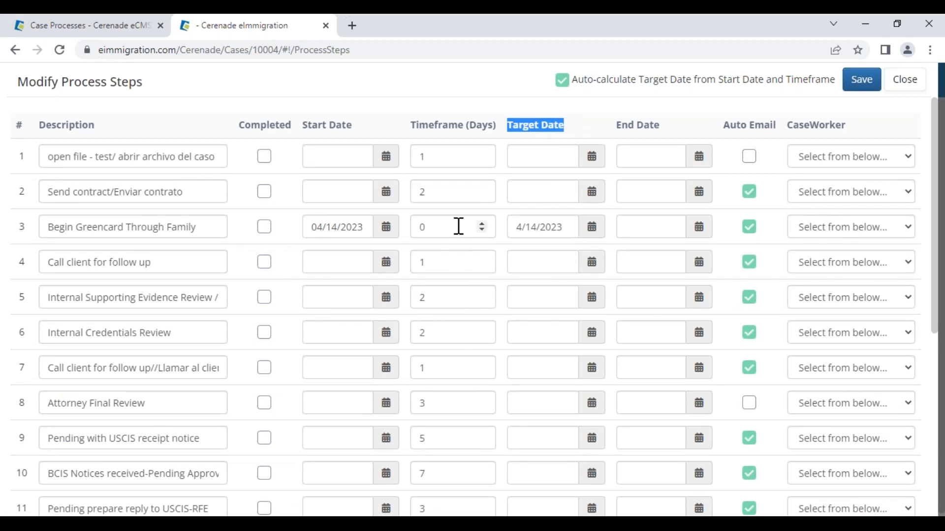
Clear the timeframe of Begin Greencard Through Family and give Call client for follow up a 04/14/2023 start date and 0-day timeframe
drag(435, 227, 415, 222)
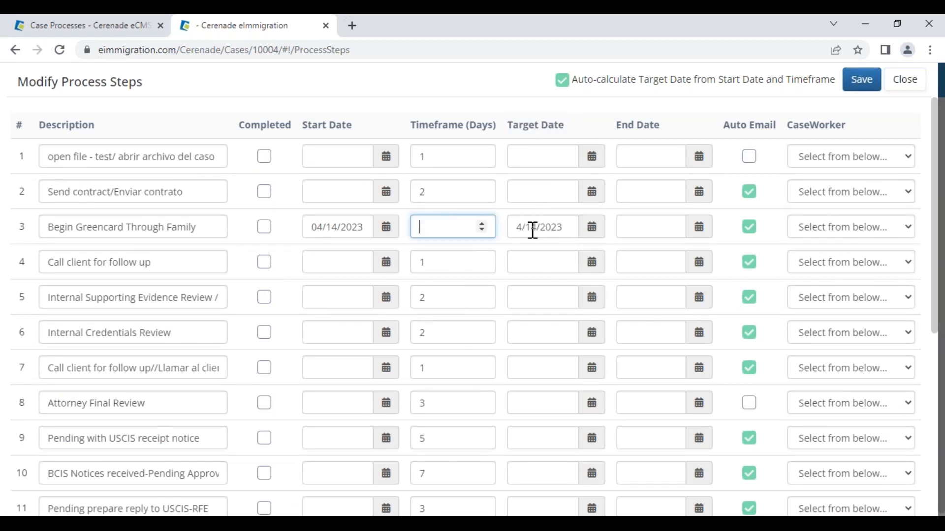
key(Tab)
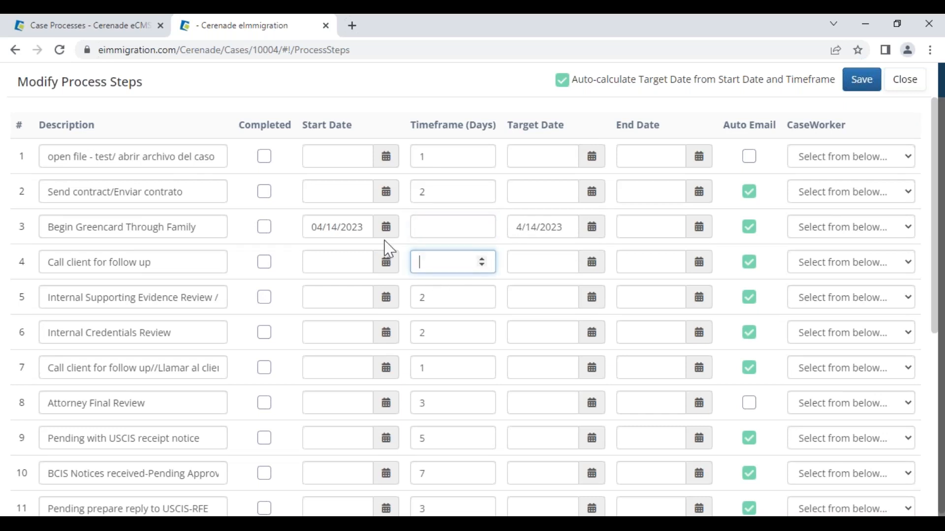
click(386, 261)
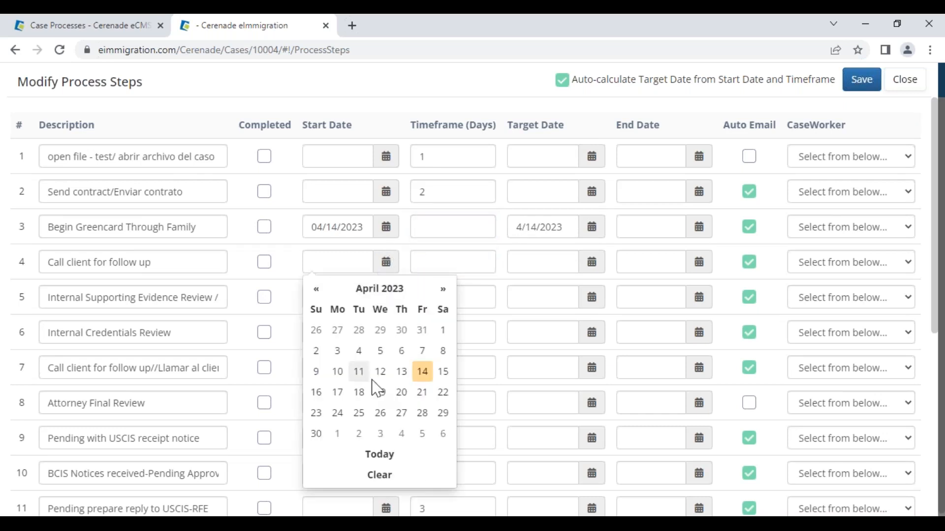
click(422, 371)
click(439, 260)
text(0)
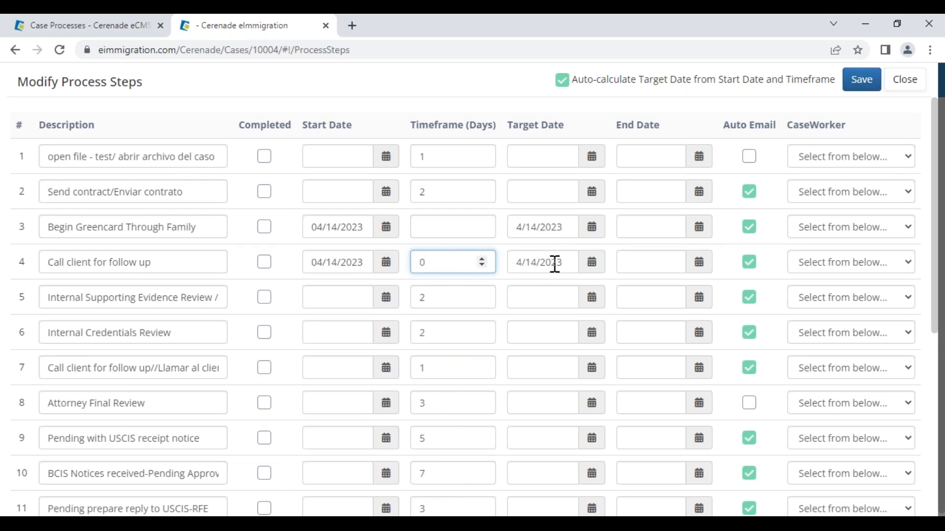
drag(566, 260, 515, 259)
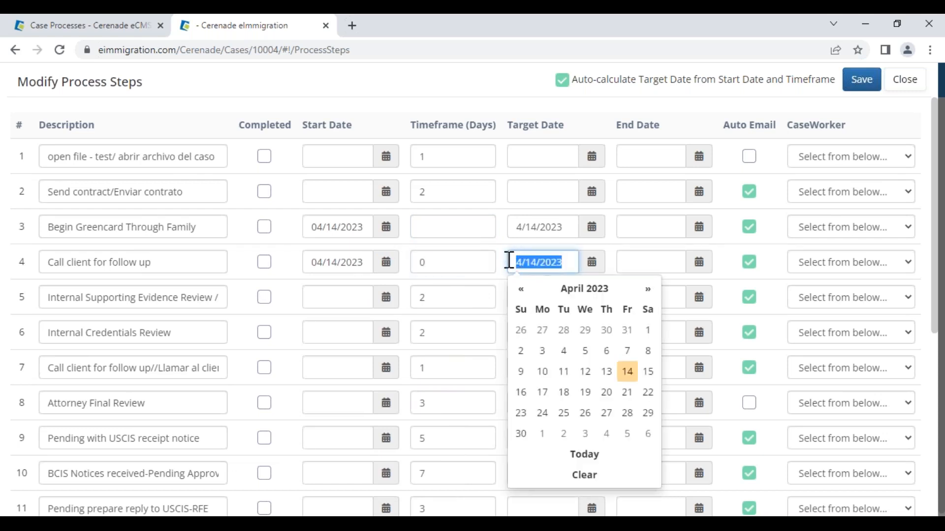
drag(344, 262, 314, 261)
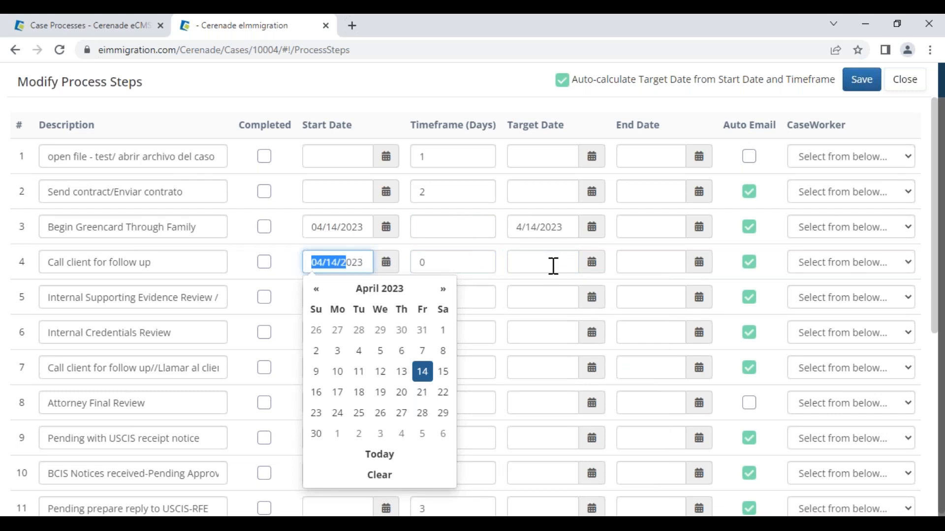
Set the start date of the open file step to 04/14/2023 and of Send contract/Enviar contrato to 04/17/2023
click(329, 164)
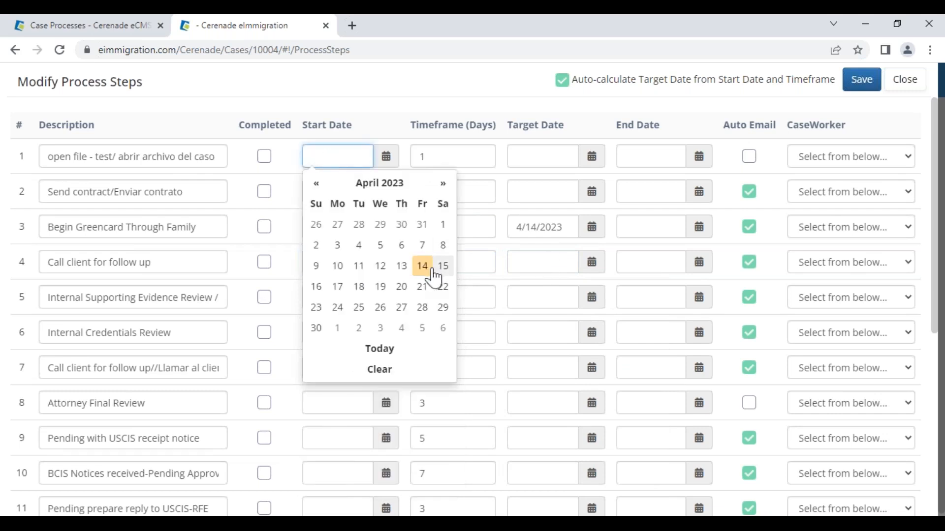
click(423, 266)
click(389, 197)
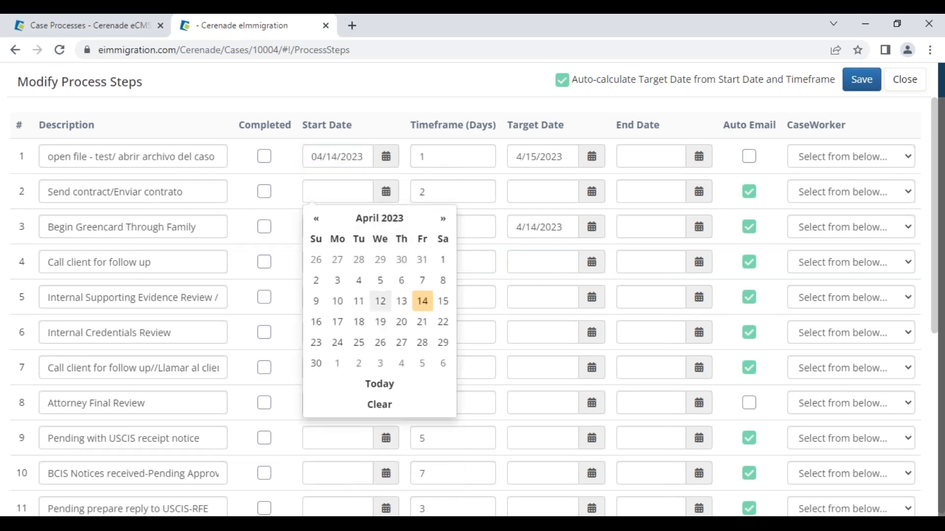
click(338, 323)
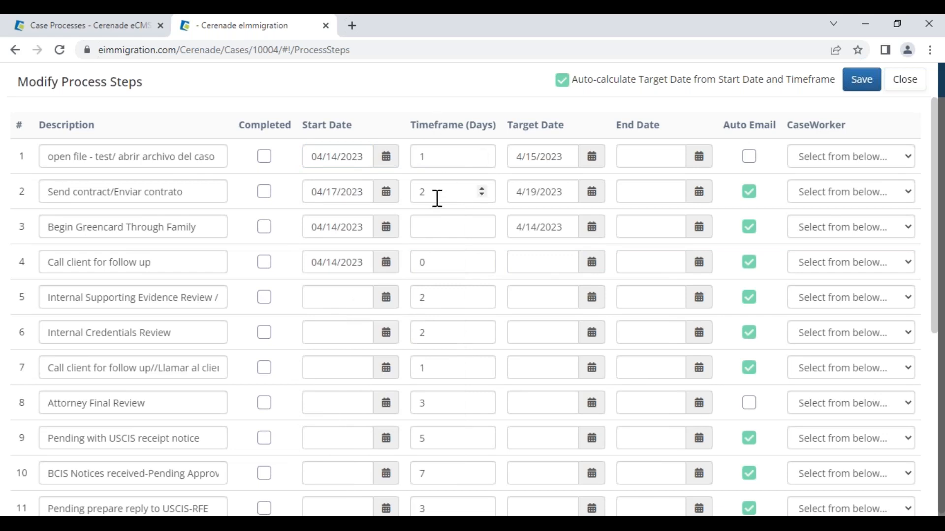
drag(511, 125, 576, 140)
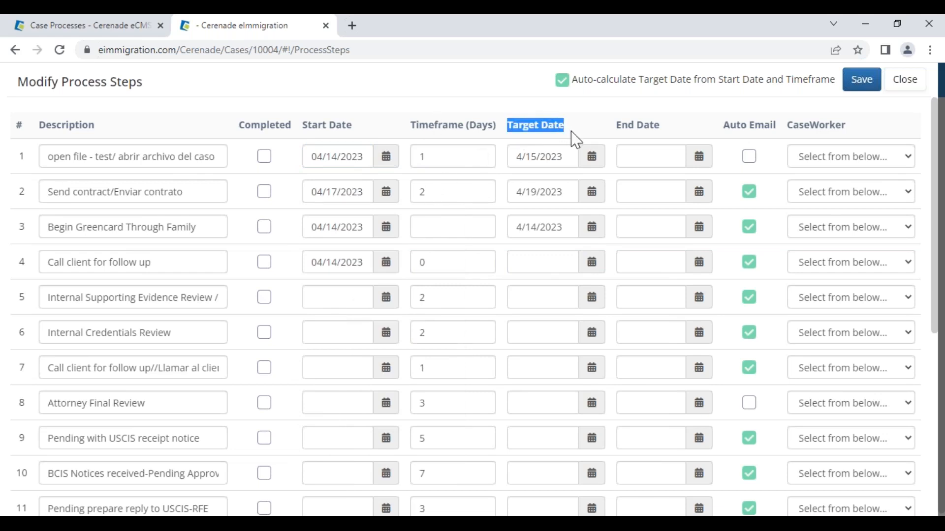
Assign the same case worker to each of process steps 1 through 5
click(823, 156)
click(831, 189)
click(840, 192)
click(838, 225)
click(844, 227)
click(846, 261)
click(846, 265)
click(845, 305)
click(846, 328)
click(842, 270)
click(836, 295)
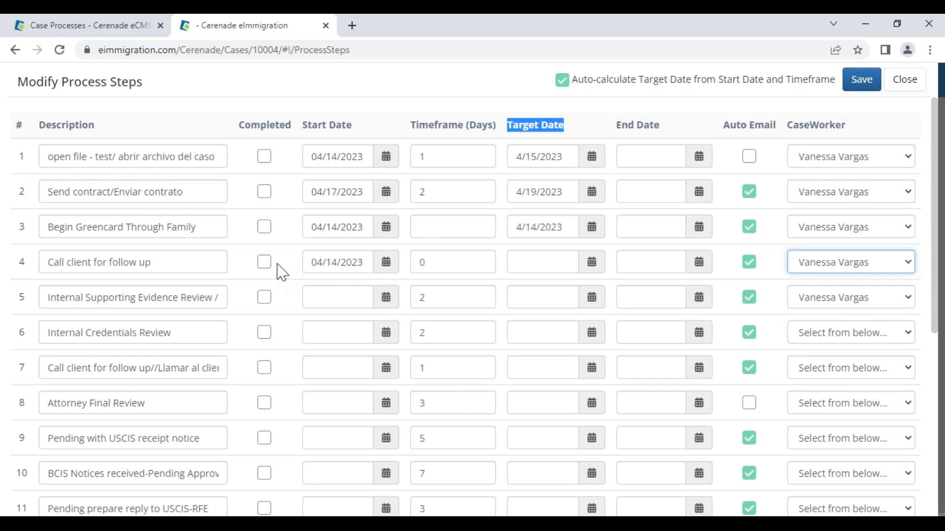
Set the timeframe of step 4, Call client for follow up, to 2 days
double_click(440, 263)
text(2)
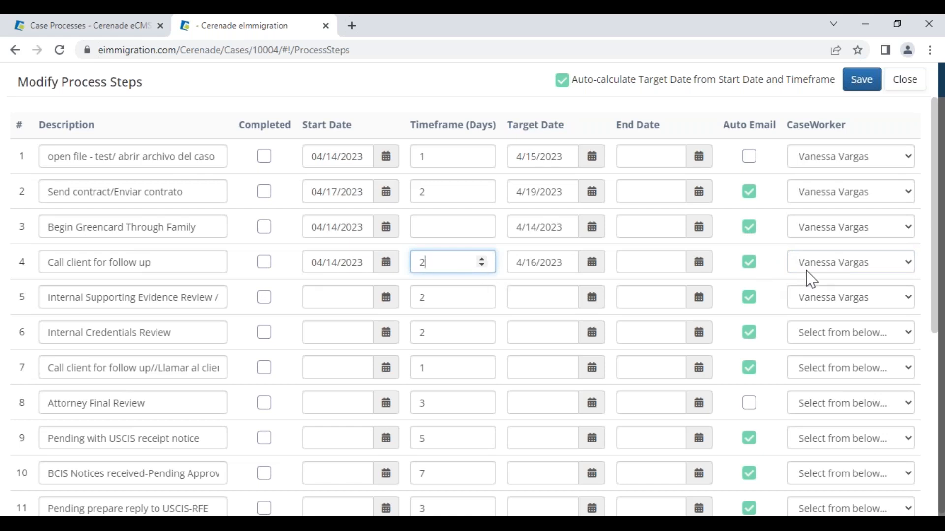
drag(149, 264, 30, 254)
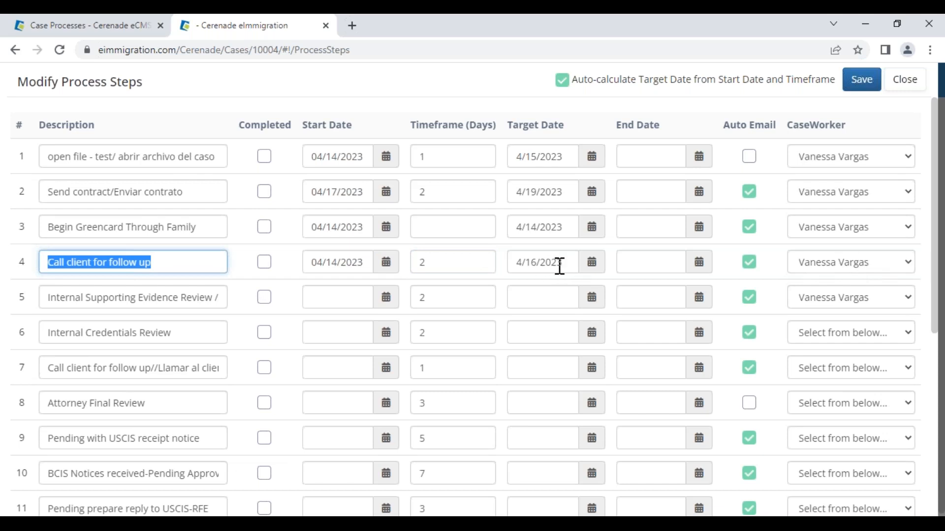
Mark the first three process steps as completed, leaving Call client for follow up open
click(264, 227)
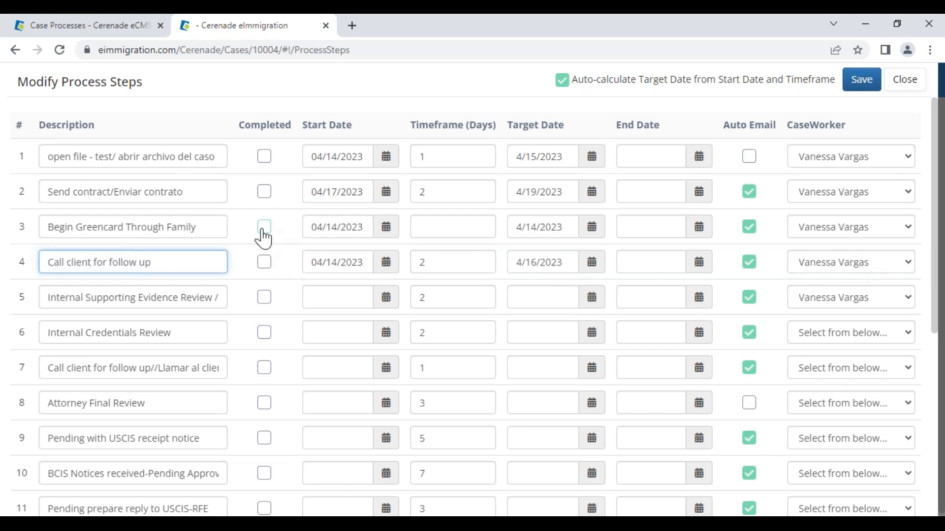
click(264, 192)
click(264, 157)
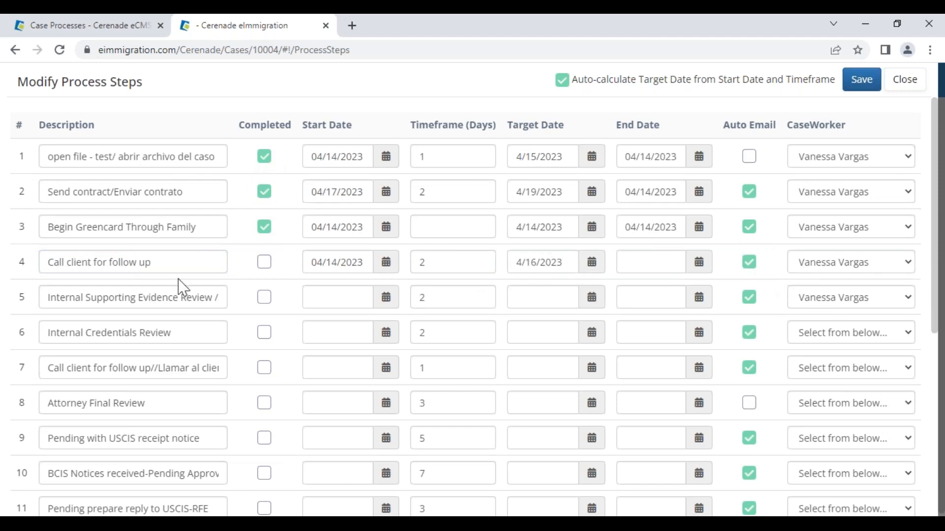
triple_click(146, 263)
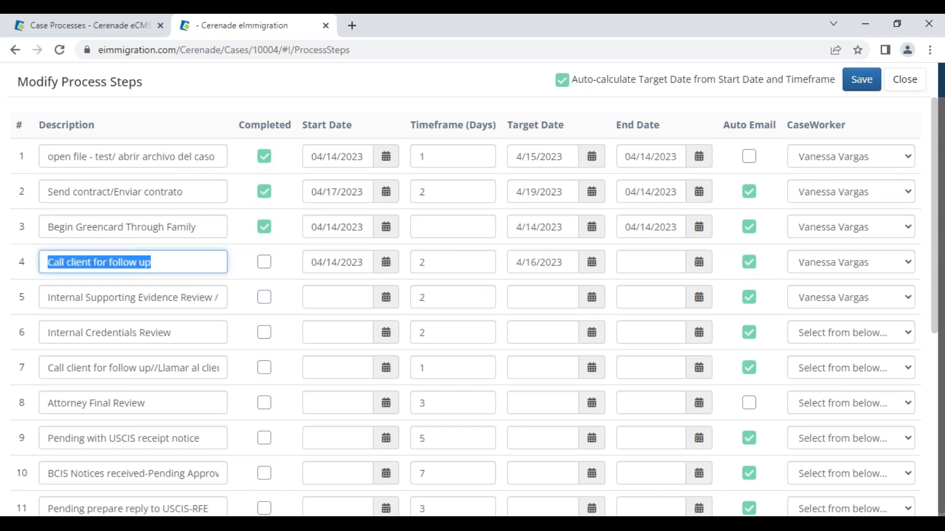
click(250, 266)
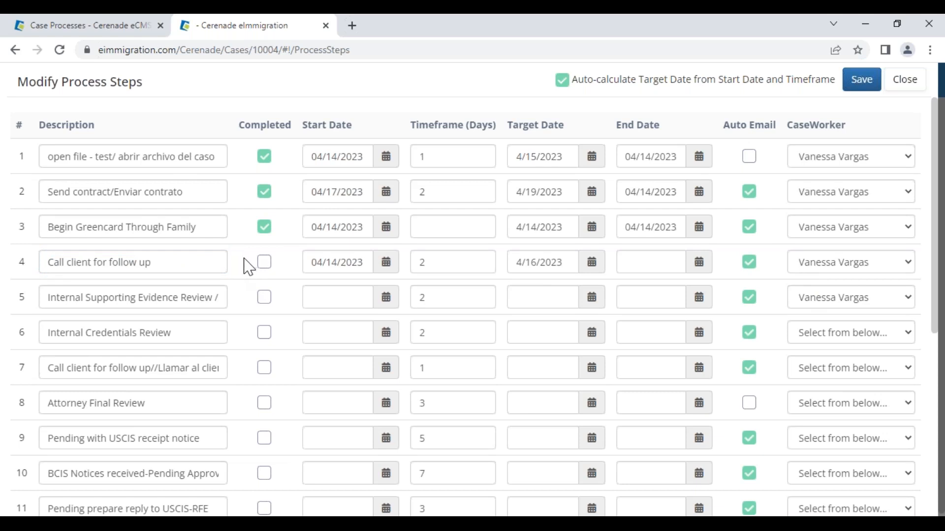
Turn off Auto Email for process steps 5, 6 and 7 and save the modified process steps
click(750, 369)
click(750, 333)
click(749, 298)
drag(56, 404, 158, 409)
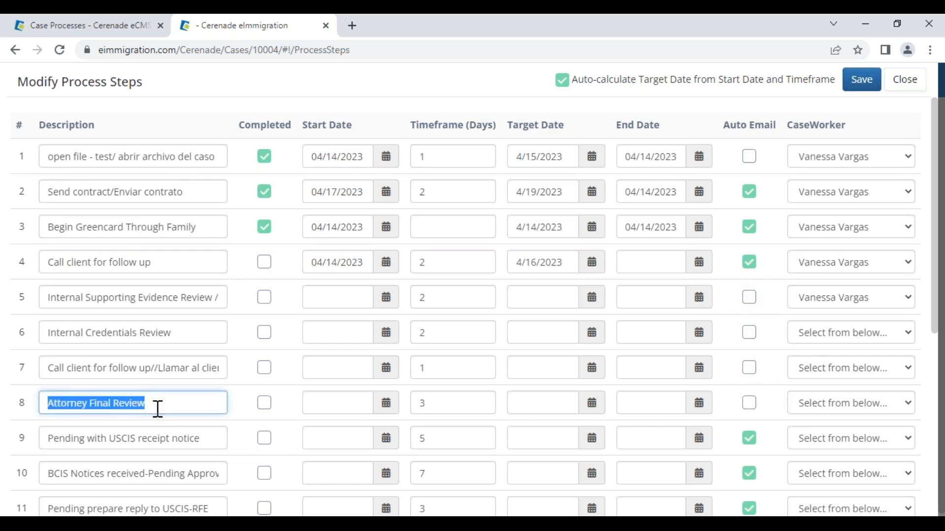
click(749, 406)
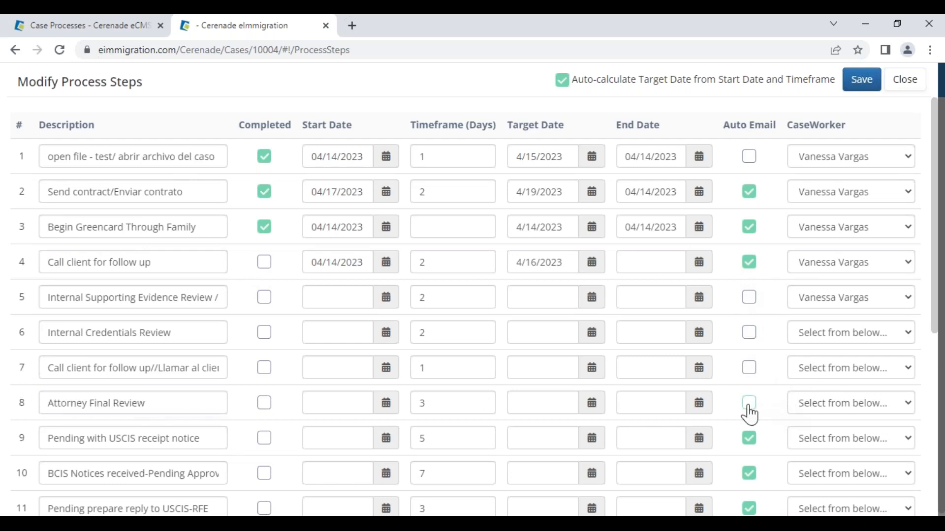
click(858, 84)
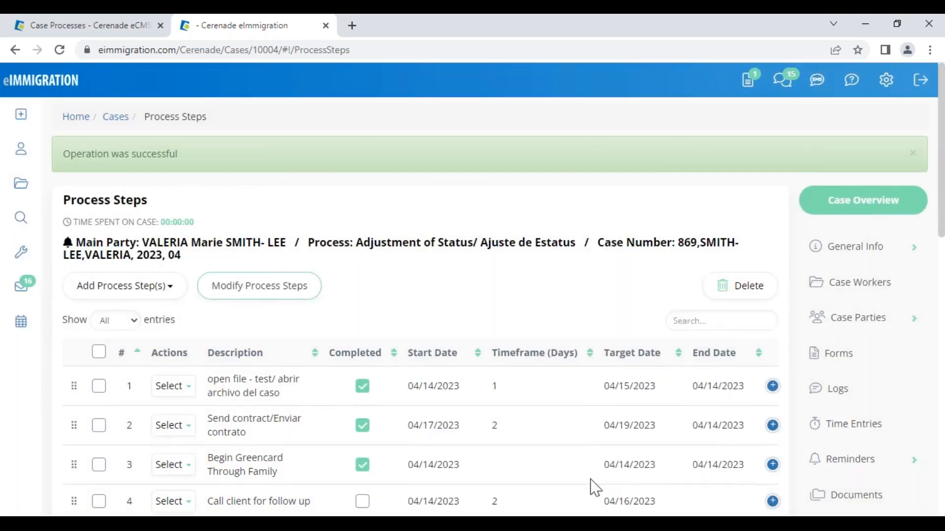
drag(601, 501, 657, 502)
Open the Tickler tool and switch it to the Default Tickler Layout
click(22, 219)
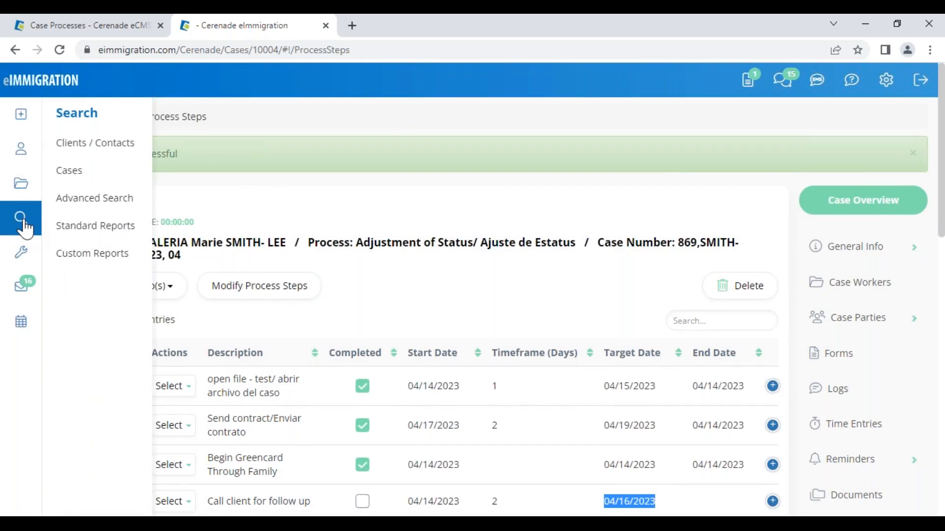
click(21, 252)
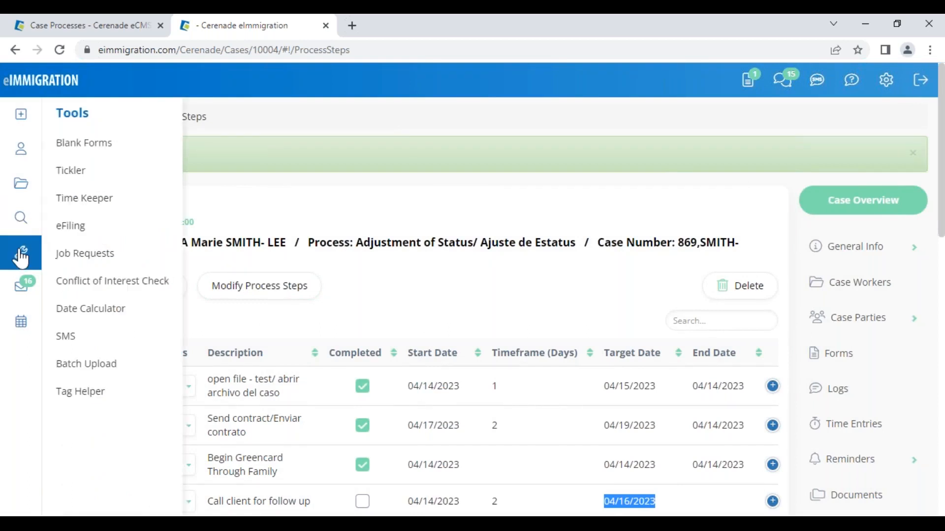
click(78, 177)
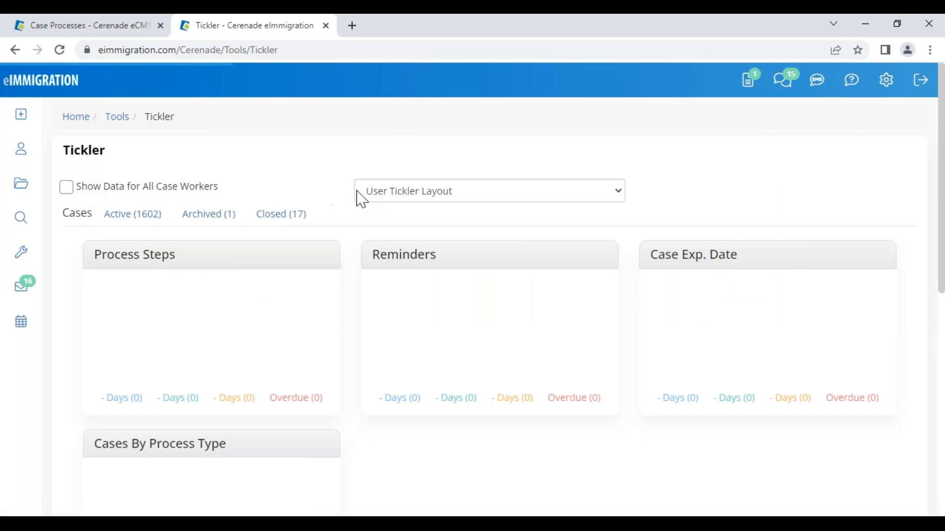
click(381, 197)
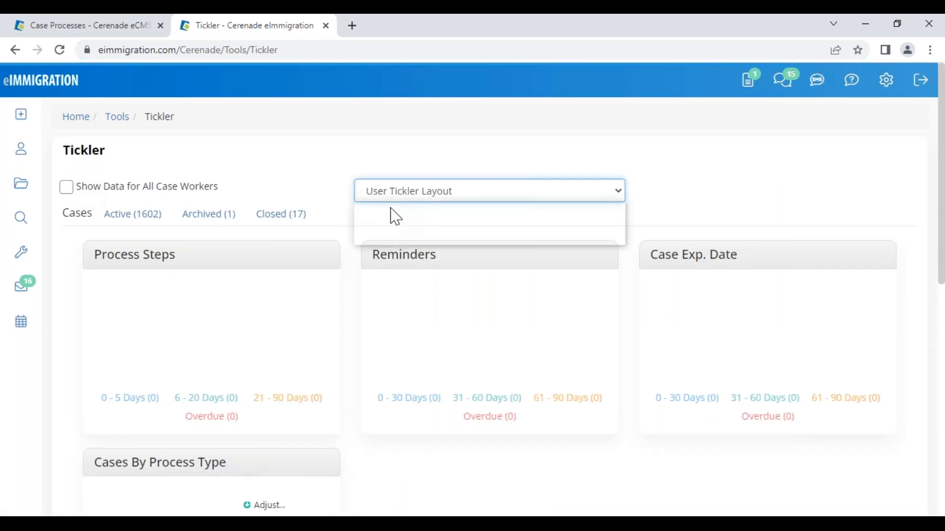
click(408, 216)
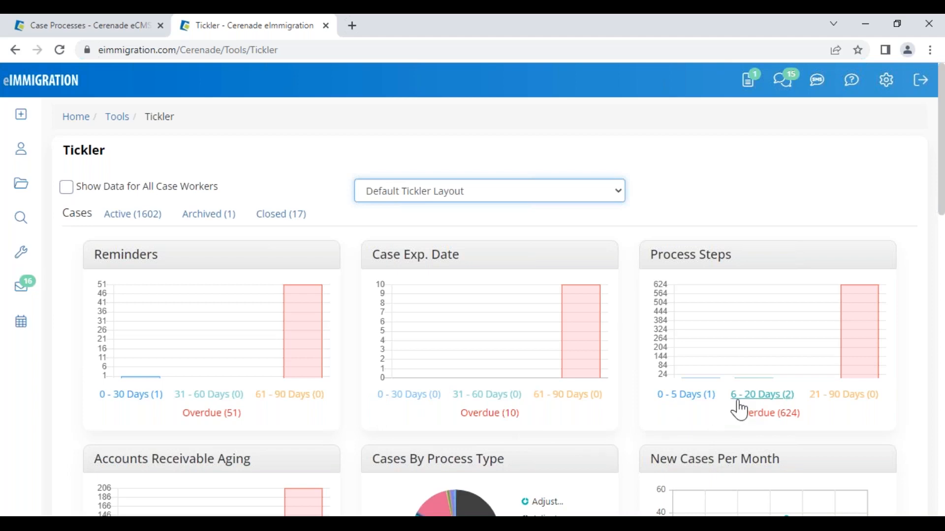
Open the Tickler's process steps due in 0 - 5 Days and check the listed step's description and target date
click(690, 397)
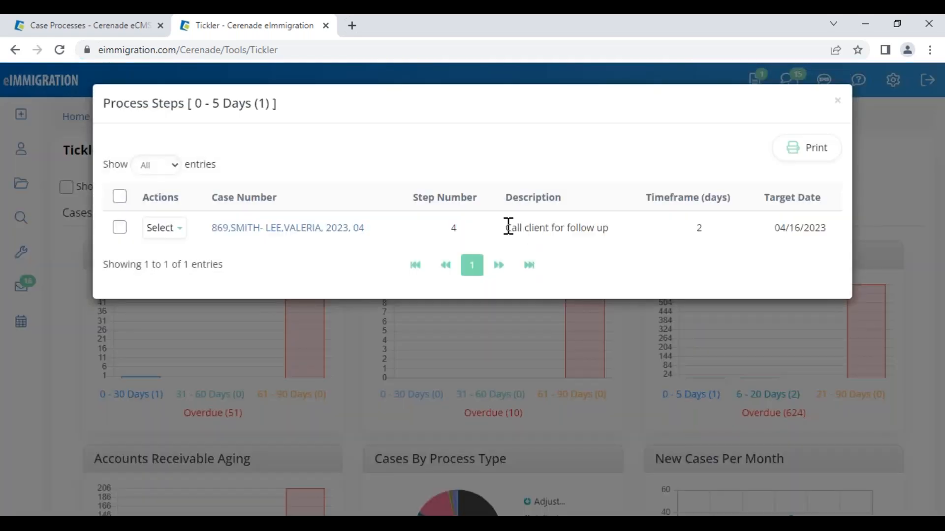
drag(507, 228, 631, 250)
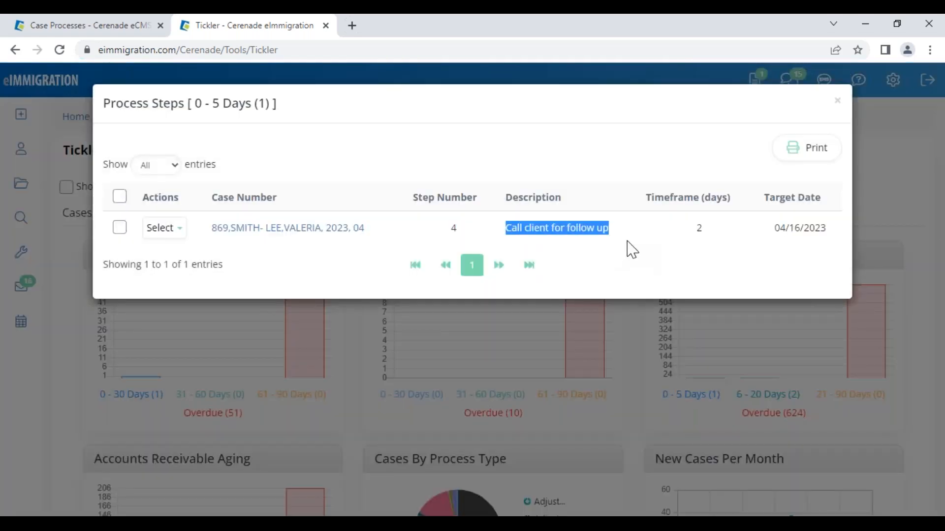
drag(770, 228, 833, 228)
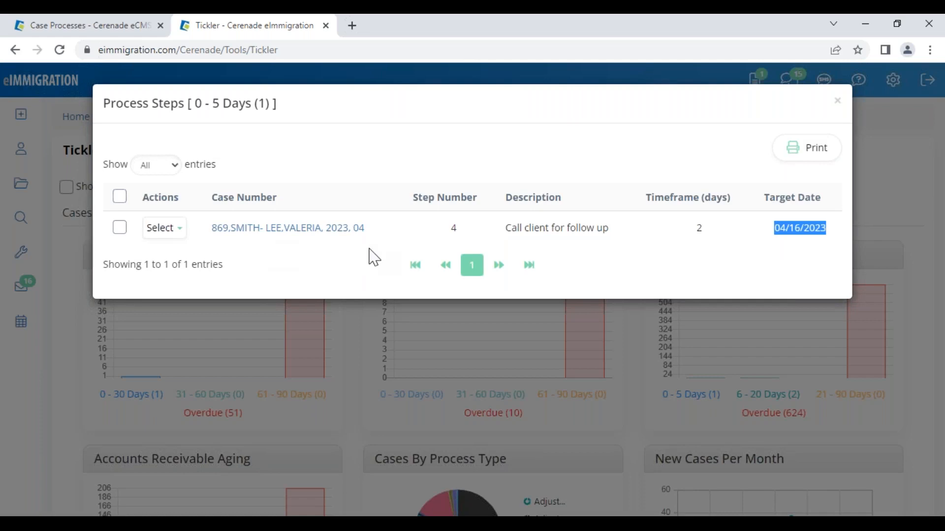
Open the listed case from the Tickler and view its process steps
click(249, 229)
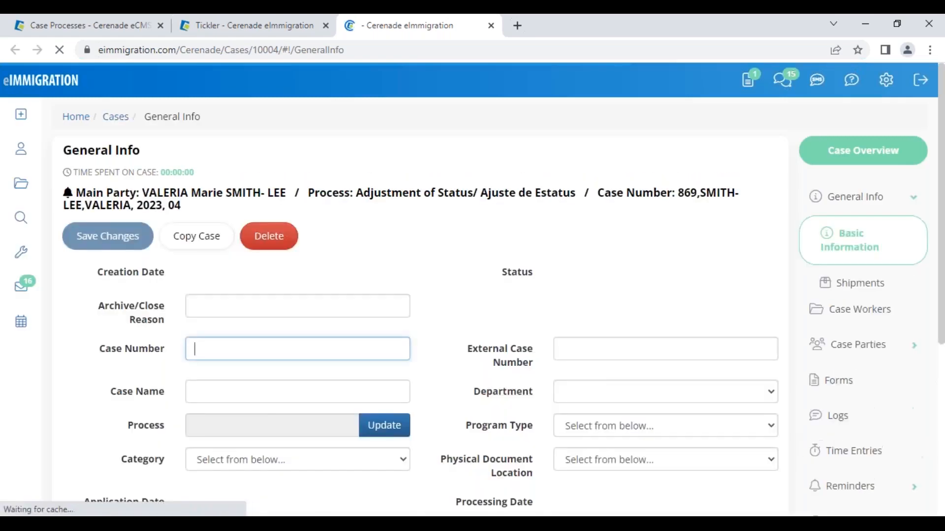
scroll(846, 458, down, 5)
click(864, 450)
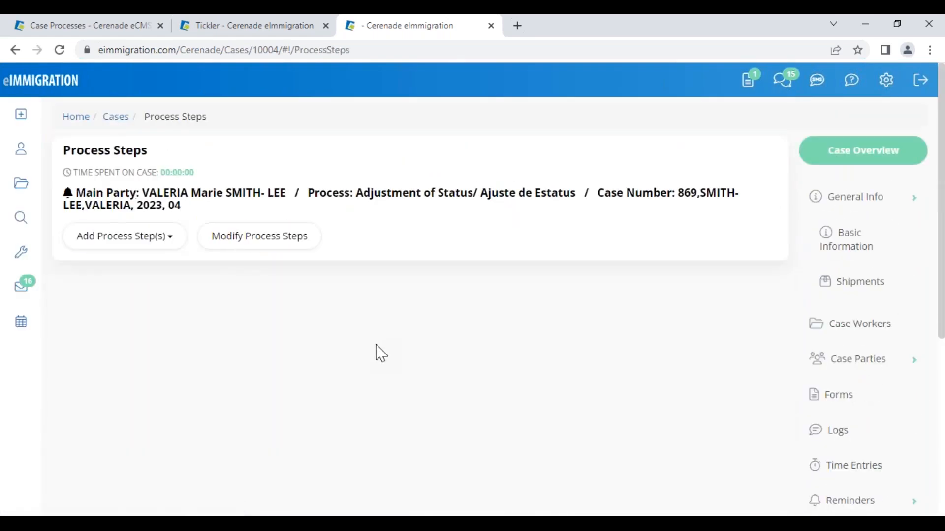
scroll(484, 393, down, 3)
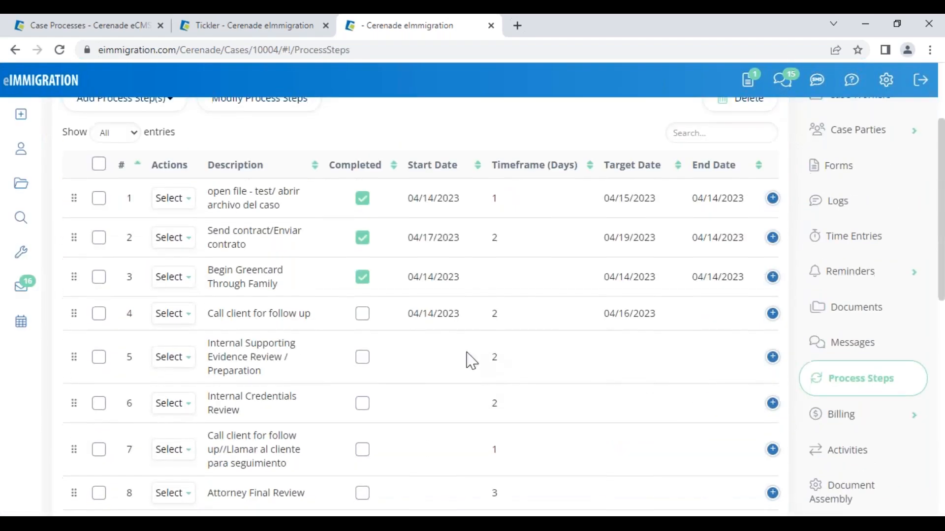
Return to the Tickler and review the descriptions of the process steps due in 6 - 20 Days
click(232, 30)
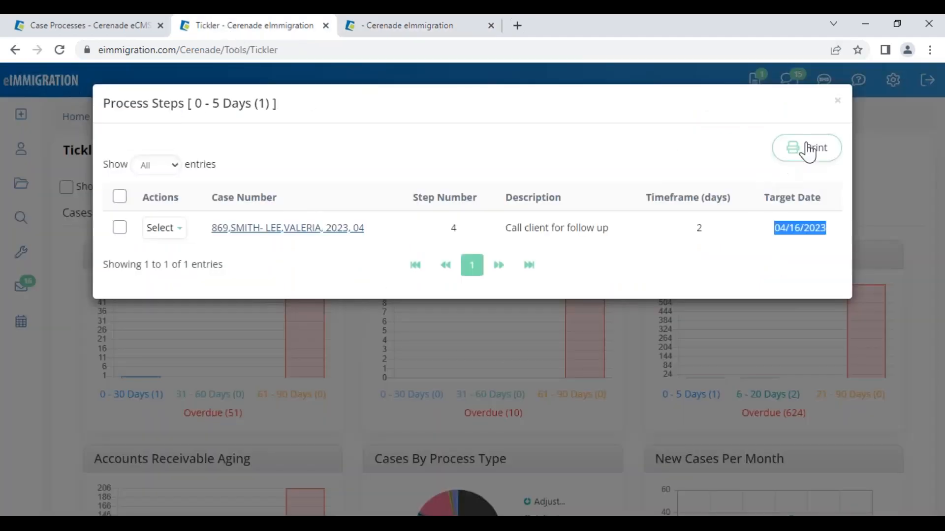
click(837, 106)
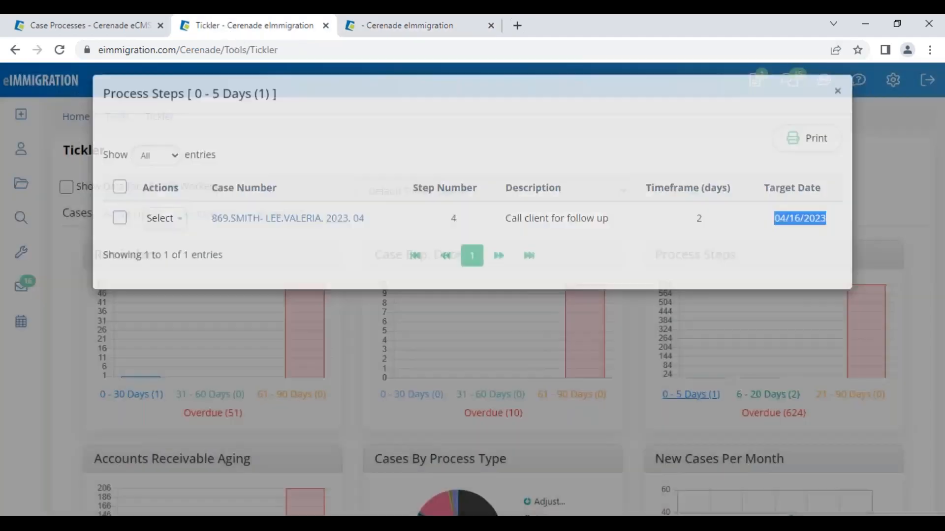
click(762, 395)
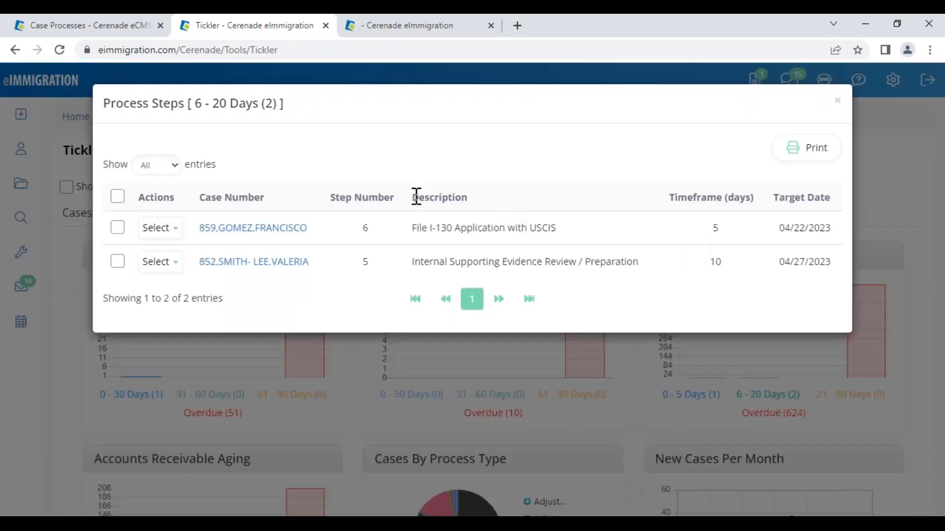
drag(427, 228, 519, 229)
drag(445, 261, 582, 265)
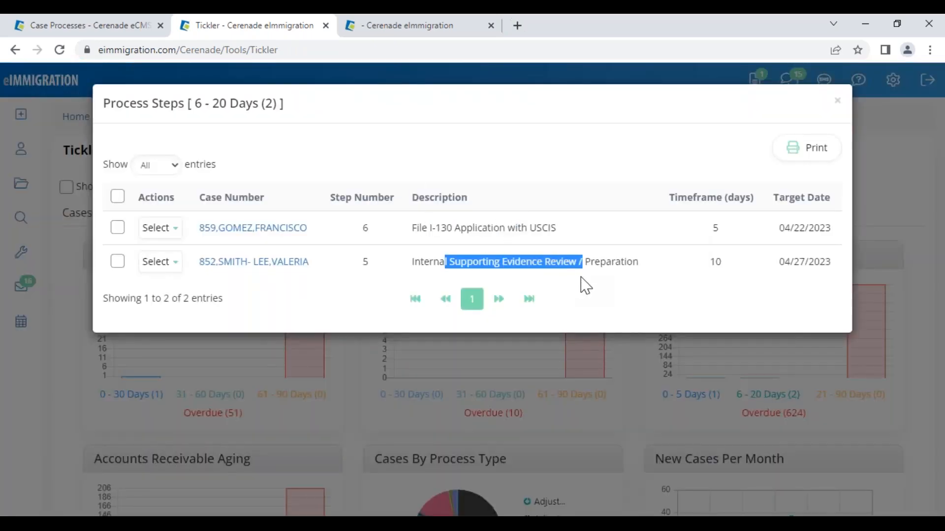
Show Tickler data for all case workers and open the process steps due in 6 - 20 Days
click(838, 103)
click(69, 188)
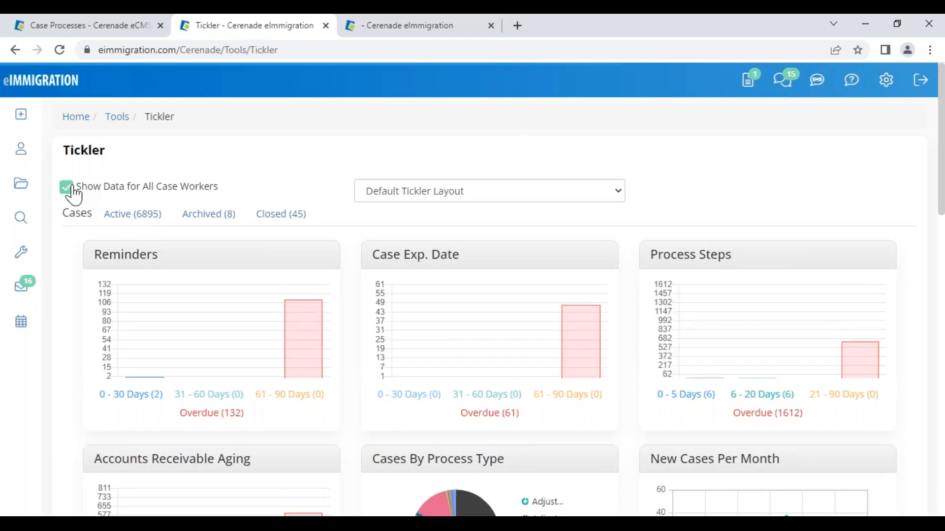
click(751, 396)
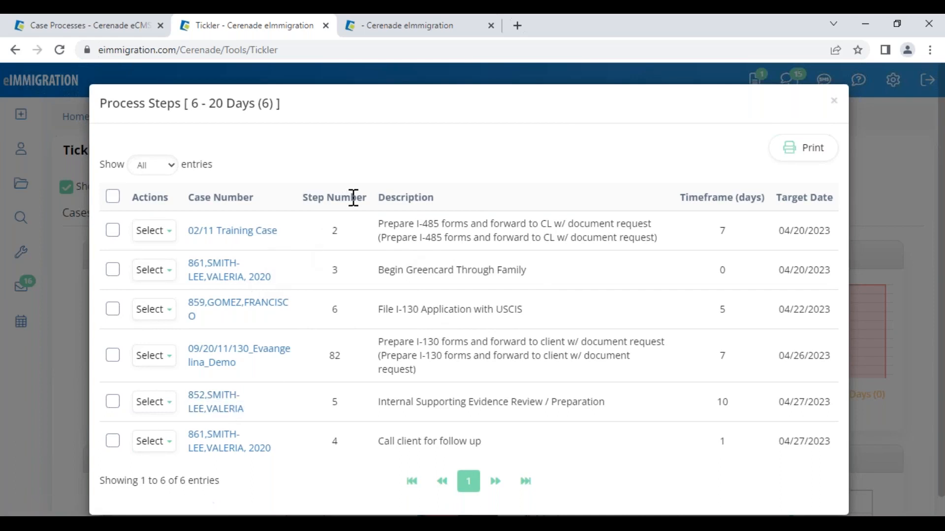
Review the listed process steps' descriptions and the target date of the File I-130 Application with USCIS step, then close the list
drag(407, 230, 468, 237)
click(442, 224)
drag(383, 270, 540, 284)
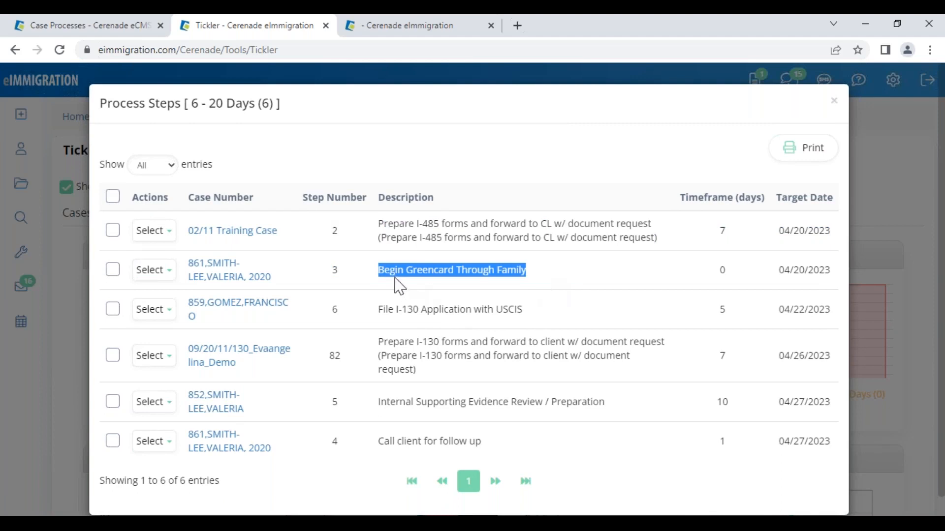
drag(394, 310, 533, 327)
drag(780, 310, 829, 315)
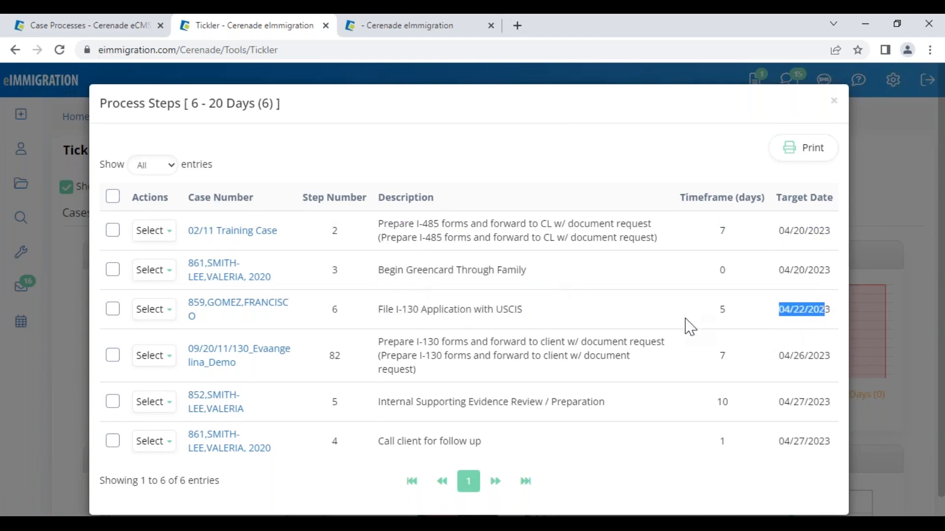
click(834, 106)
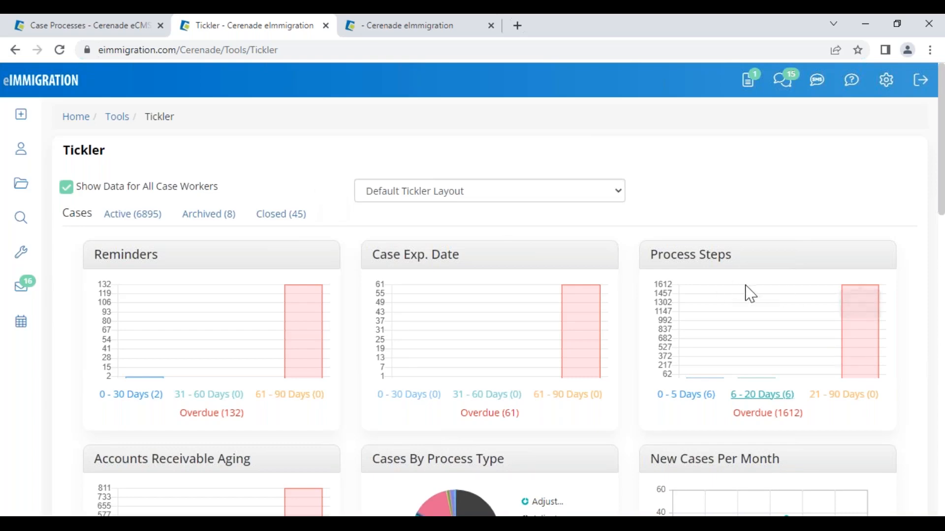
Check the document type and description of the client's user-defined document expiring in 0 - 30 Days, and close the list
scroll(572, 375, down, 8)
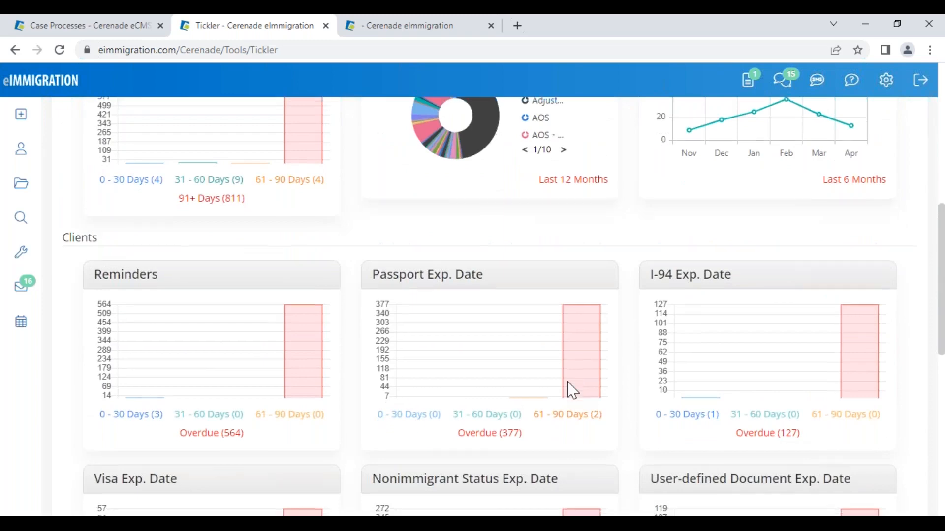
scroll(570, 390, down, 4)
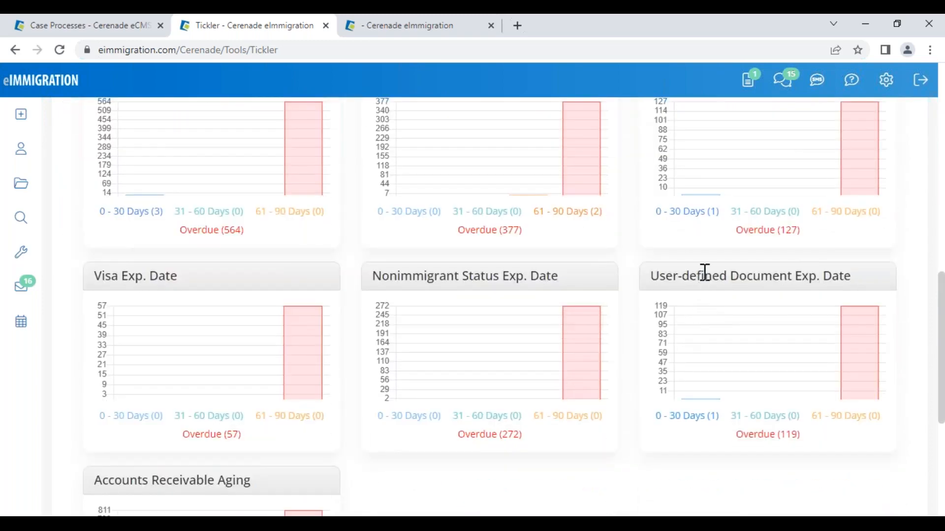
click(687, 419)
drag(451, 226, 555, 242)
drag(613, 227, 695, 237)
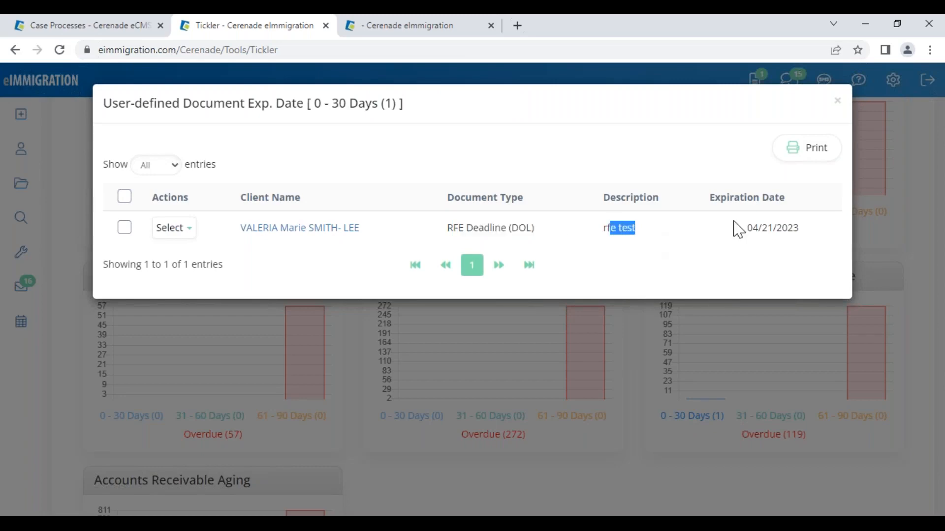
click(836, 104)
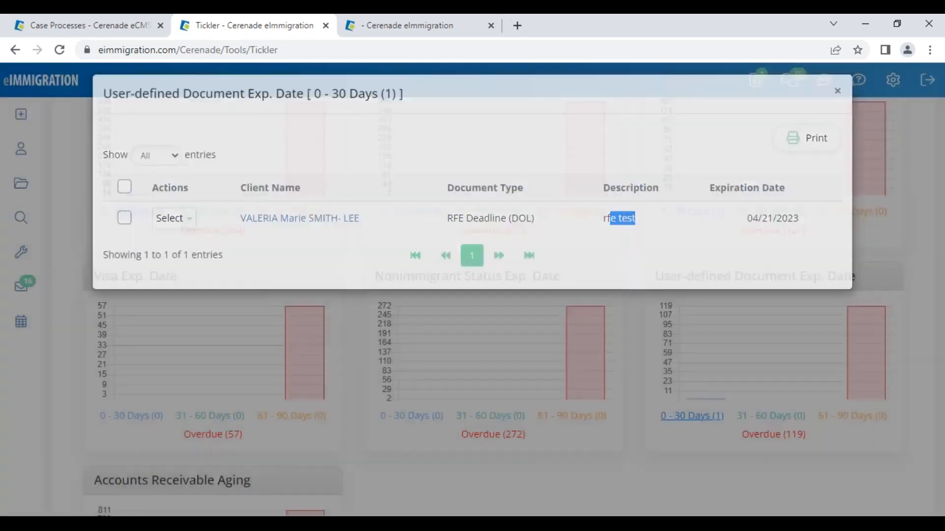
View the client Accounts Receivable Aging invoices that are 31 - 60 days overdue, and close the list
scroll(432, 363, up, 5)
scroll(122, 359, down, 8)
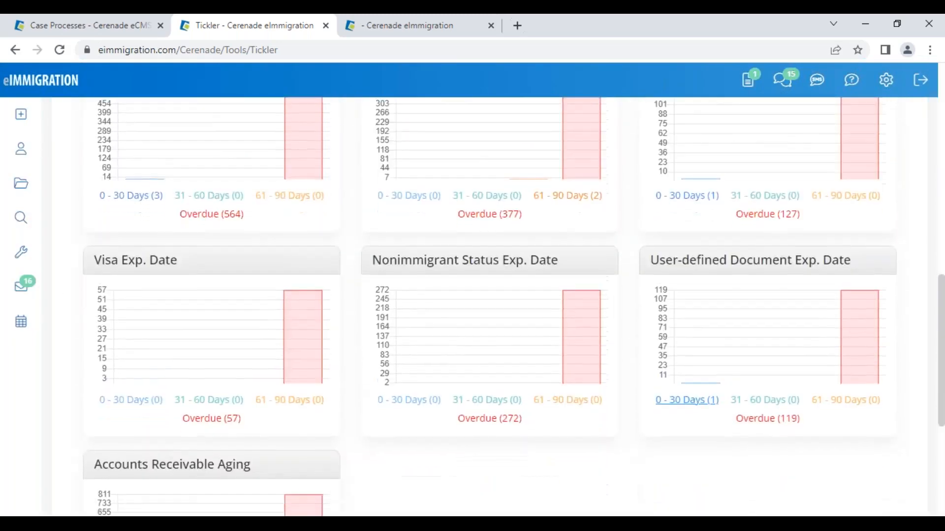
drag(93, 344, 275, 351)
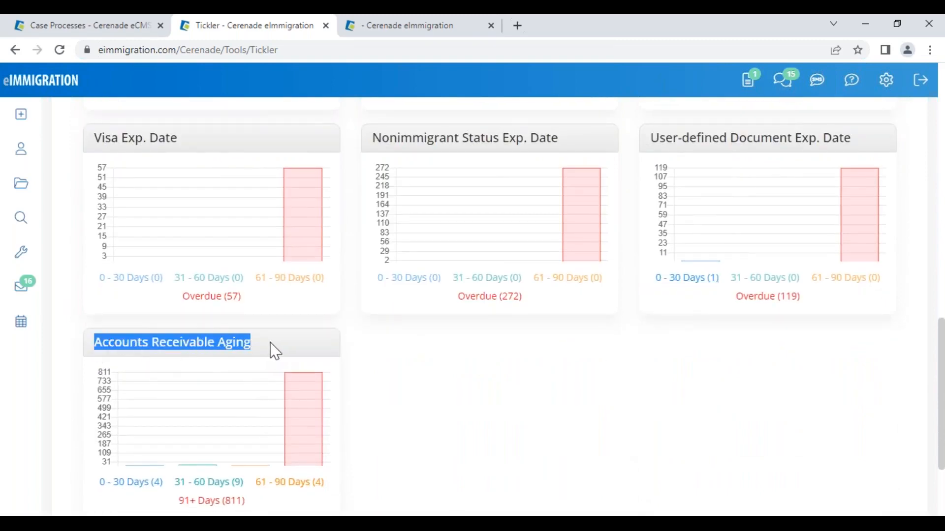
click(203, 482)
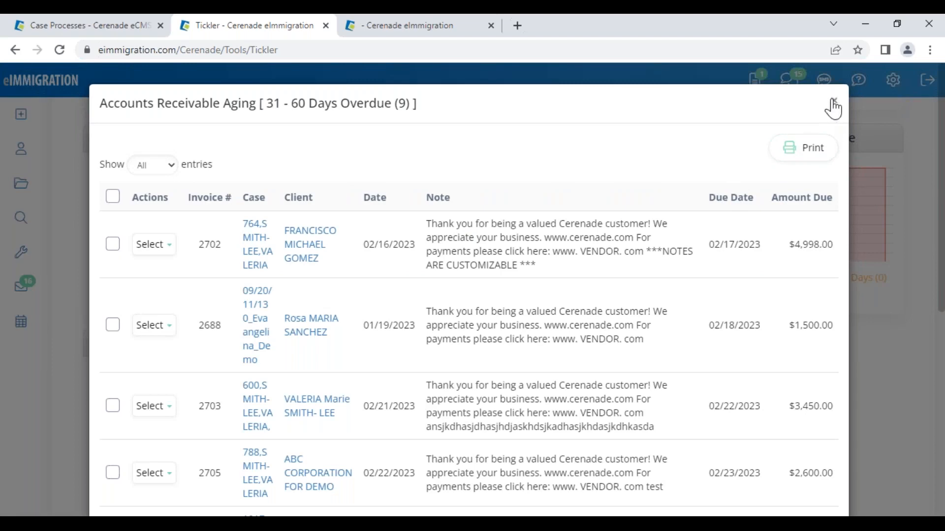
click(835, 103)
scroll(363, 147, up, 15)
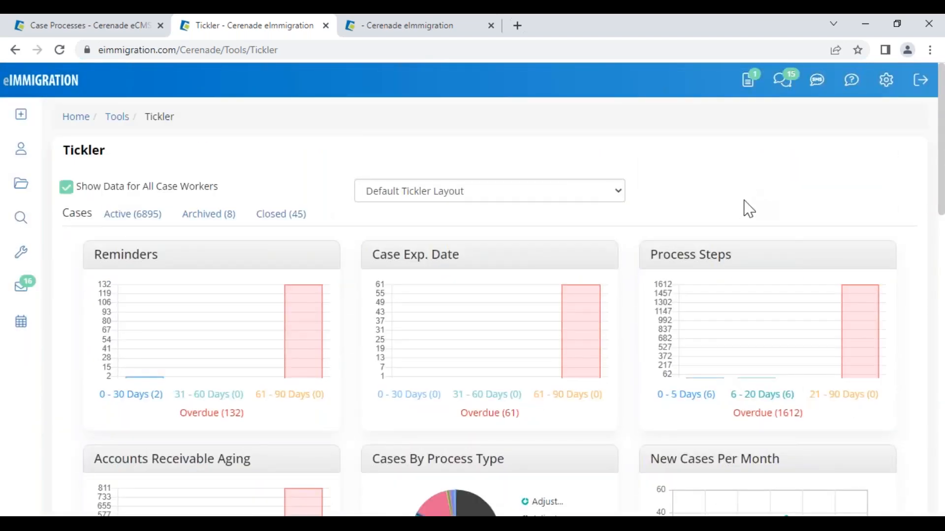
Open the Tickler settings in User Preferences and examine the chart type options and day ranges
click(886, 81)
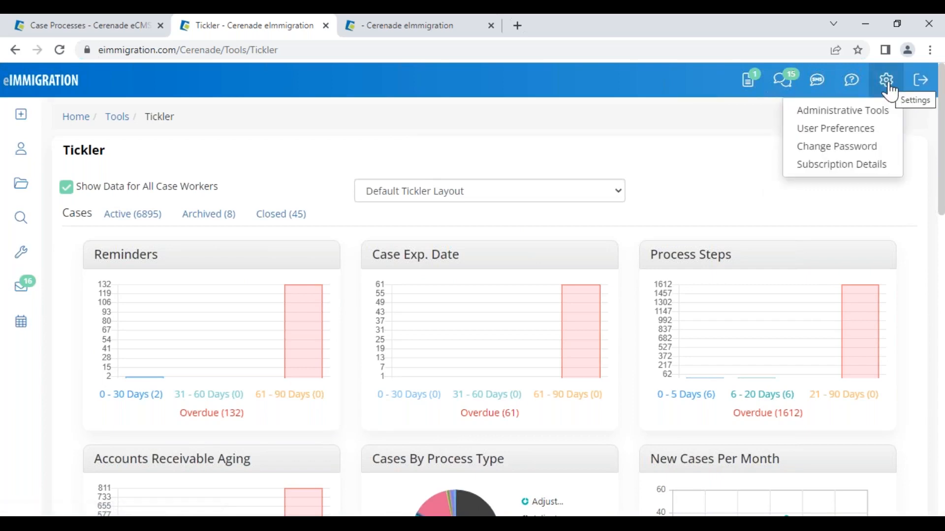
click(880, 135)
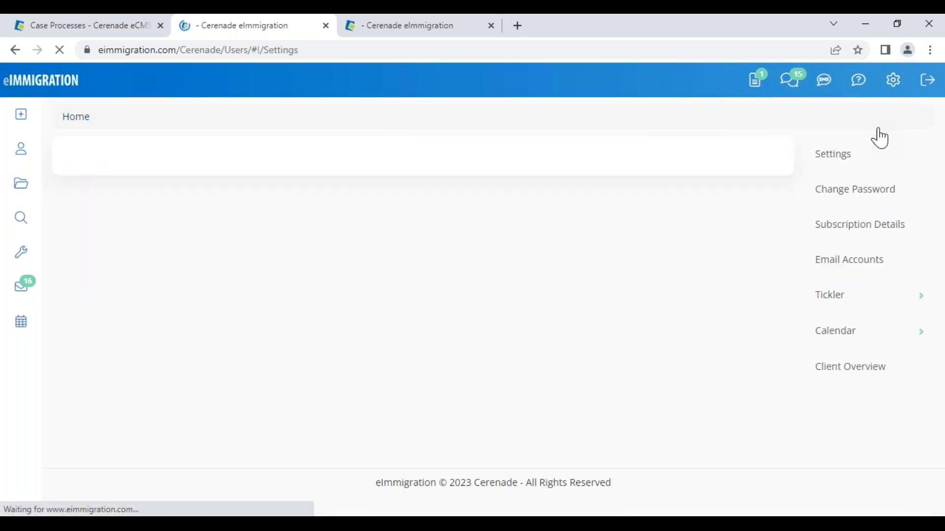
click(872, 308)
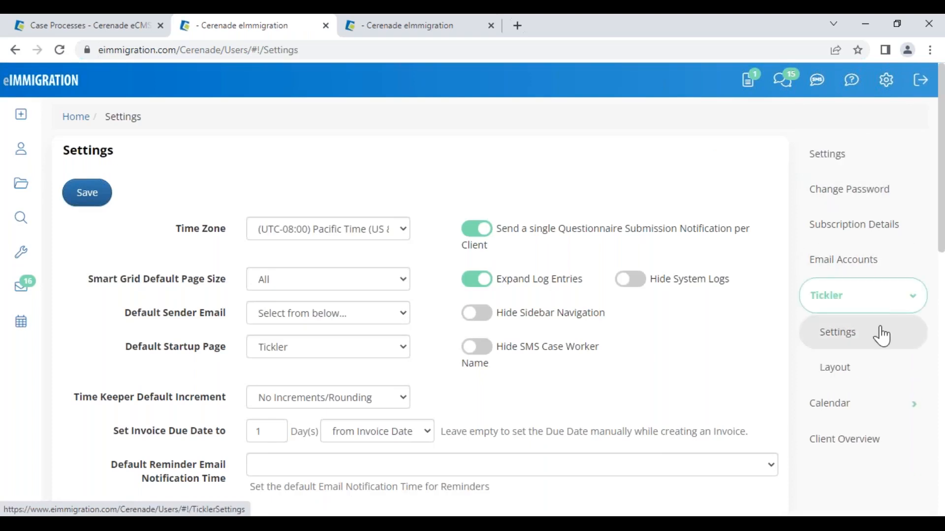
click(882, 336)
click(311, 234)
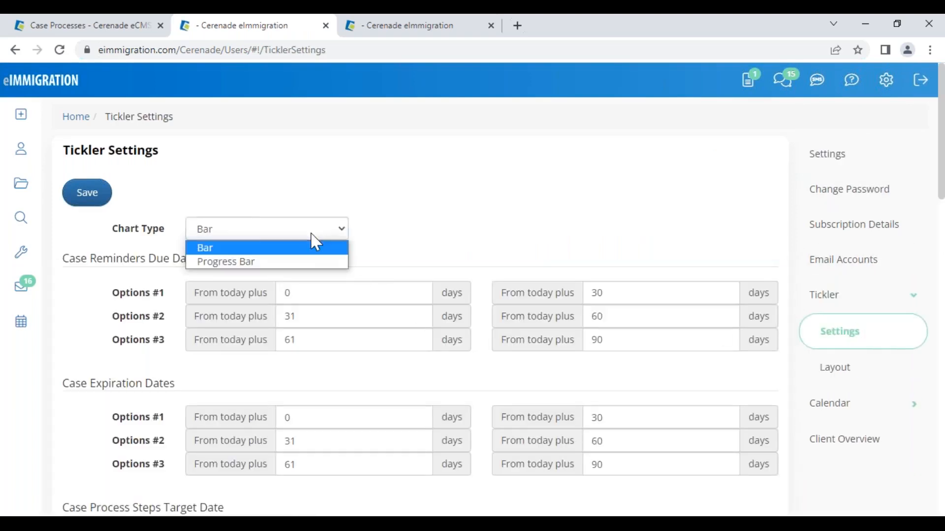
click(429, 235)
scroll(367, 338, down, 4)
Open the Tickler Layout preferences and examine the widgets in the Case and Client sections
click(862, 164)
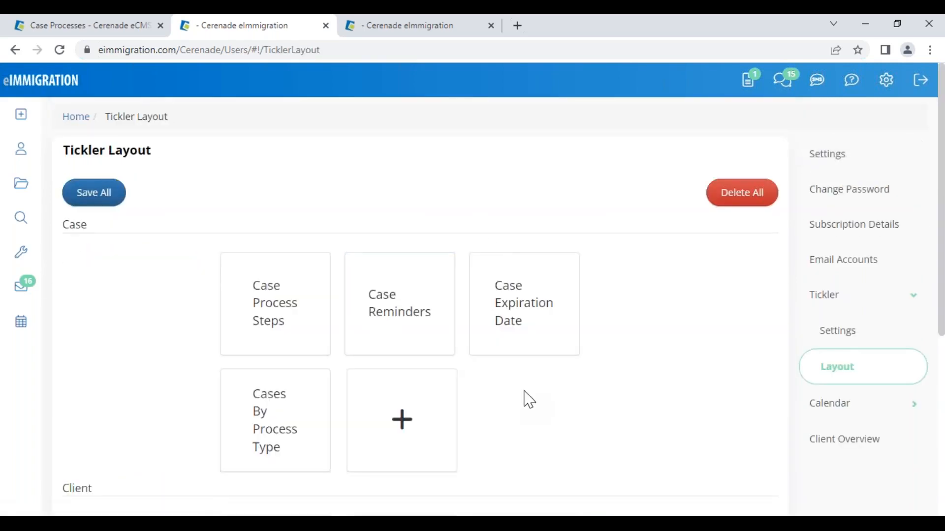
scroll(528, 400, down, 5)
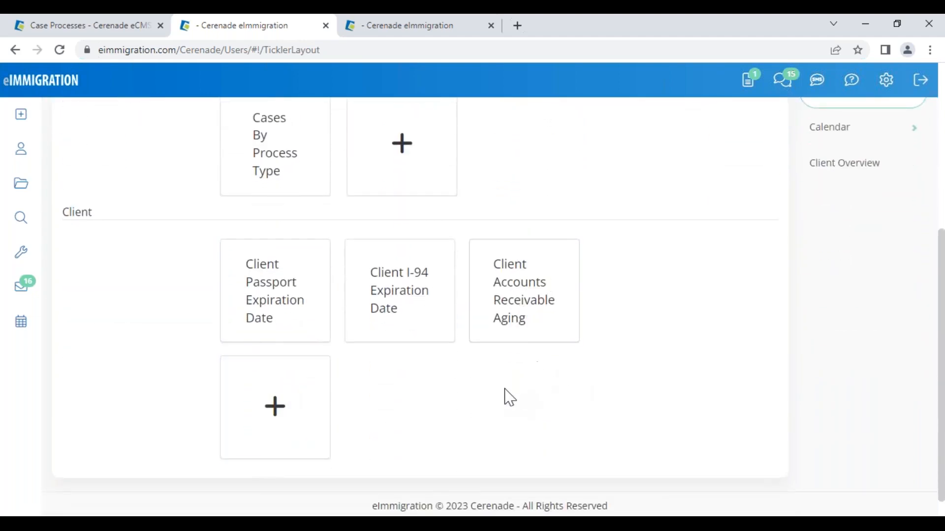
scroll(497, 402, up, 5)
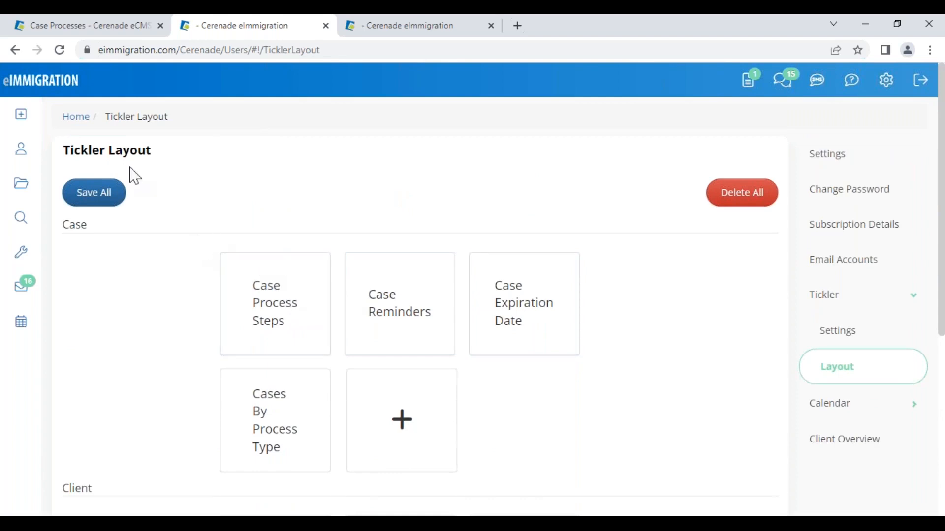
drag(64, 149, 113, 156)
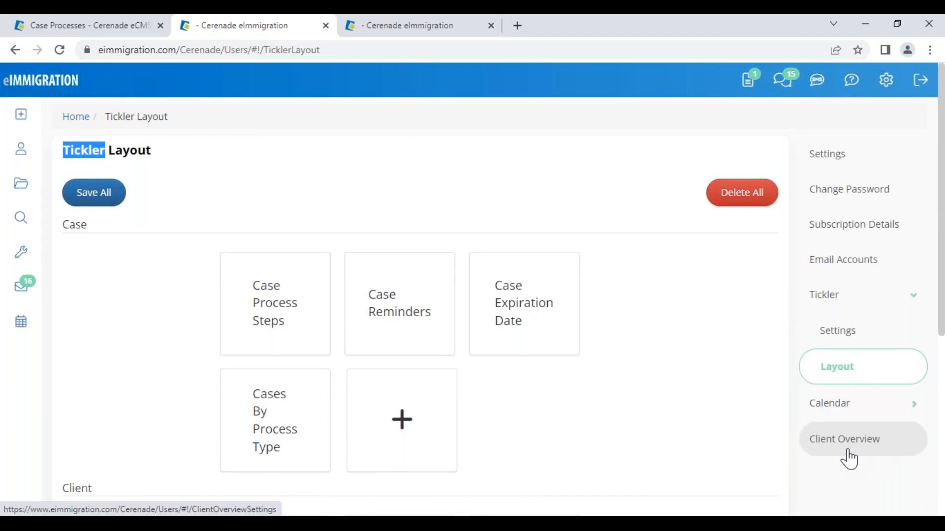
Switch to the administrator site and open Application Settings to examine the general settings and available categories
click(37, 30)
click(46, 88)
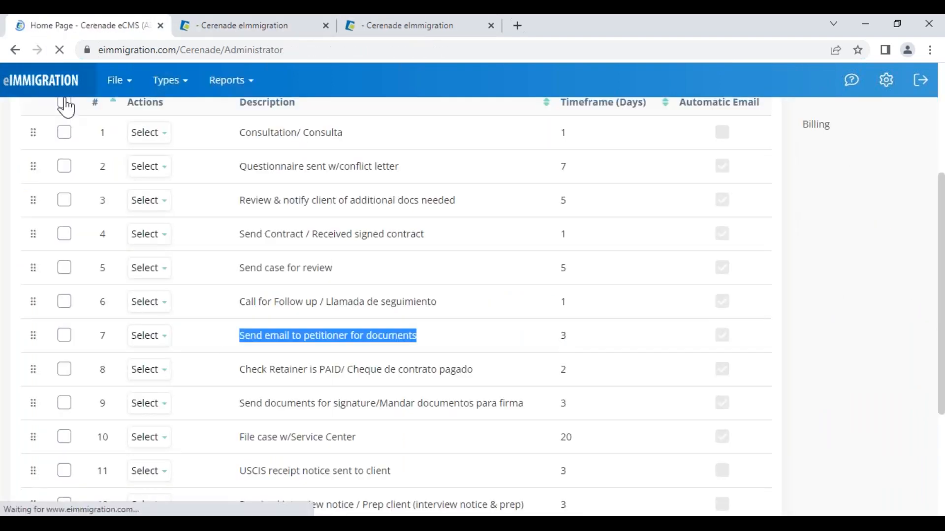
scroll(116, 342, down, 10)
click(54, 396)
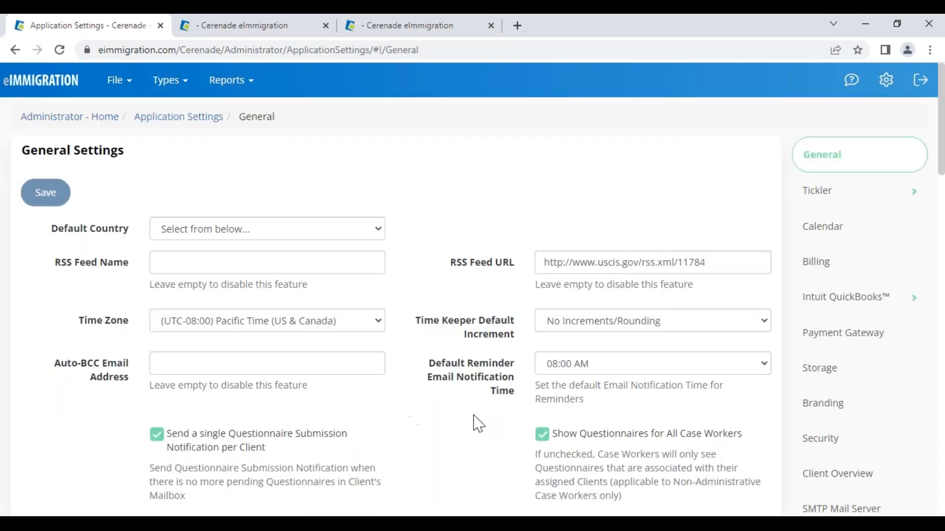
scroll(907, 468, down, 5)
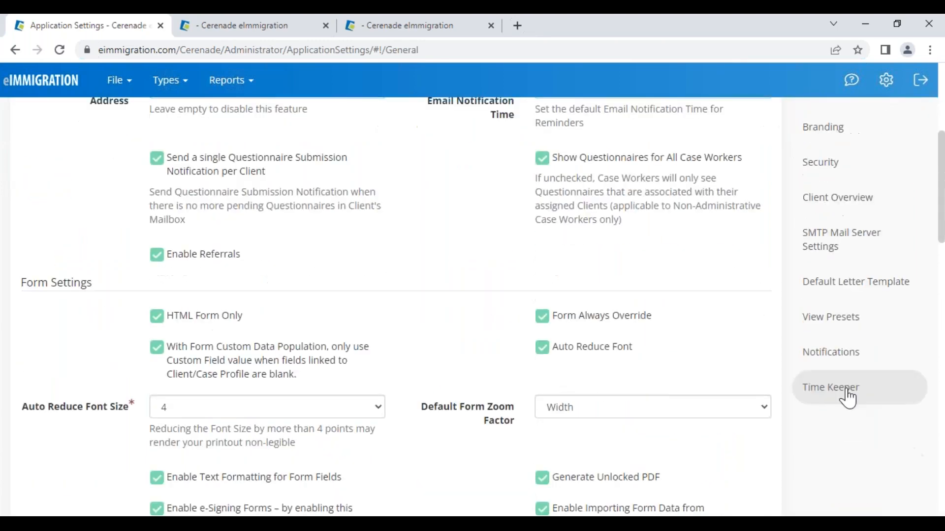
Switch to the browser tab with the case's process steps and open User Preferences from there
click(373, 28)
click(886, 79)
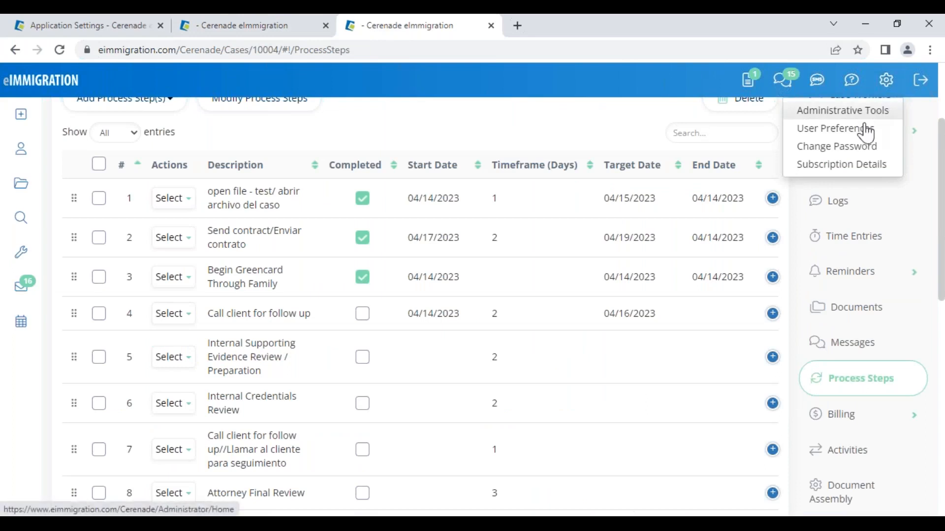
scroll(862, 150, up, 3)
click(830, 130)
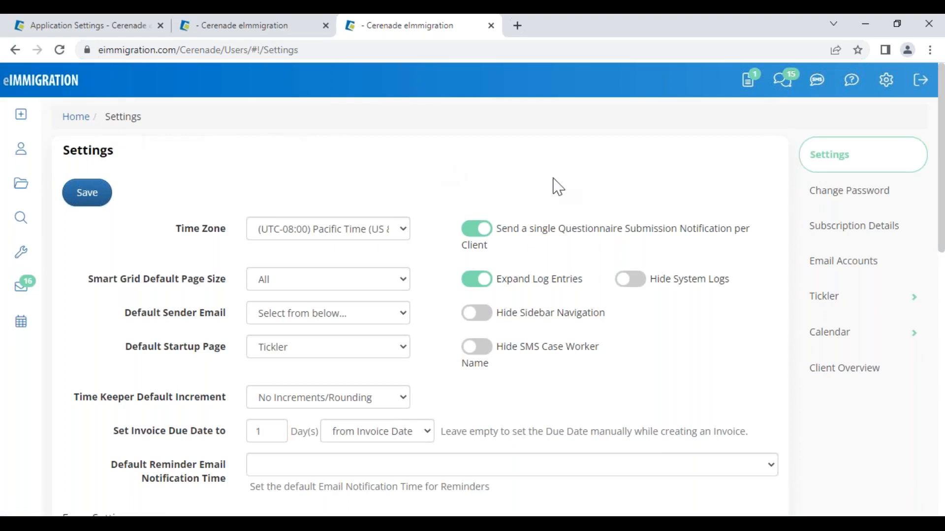
click(886, 79)
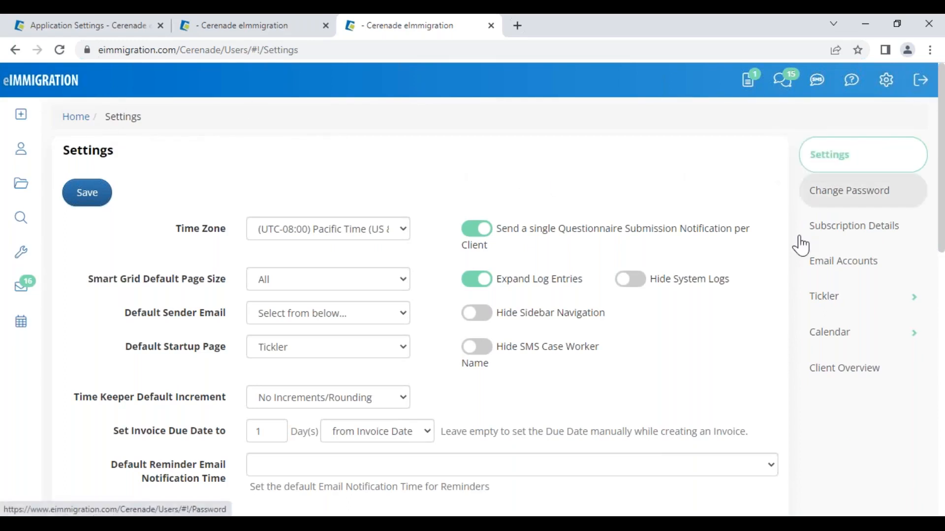
Change the Default Startup Page preference to Calendar
drag(122, 351, 224, 353)
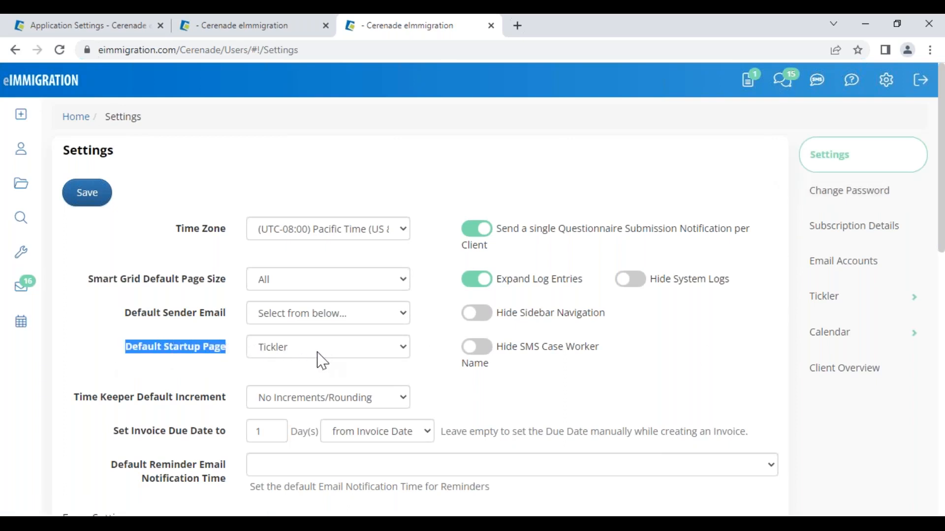
click(214, 377)
drag(129, 353, 230, 350)
click(222, 372)
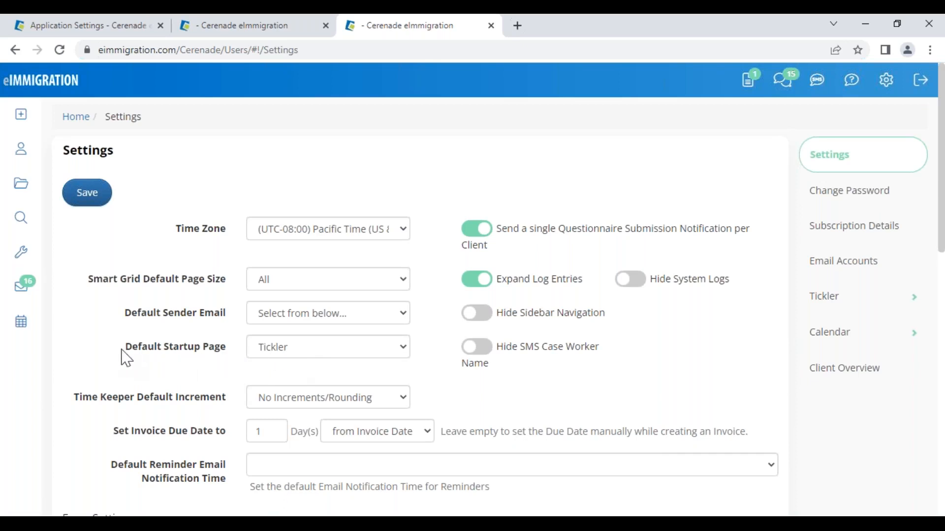
drag(118, 358, 230, 360)
click(222, 362)
drag(120, 347, 232, 340)
click(304, 350)
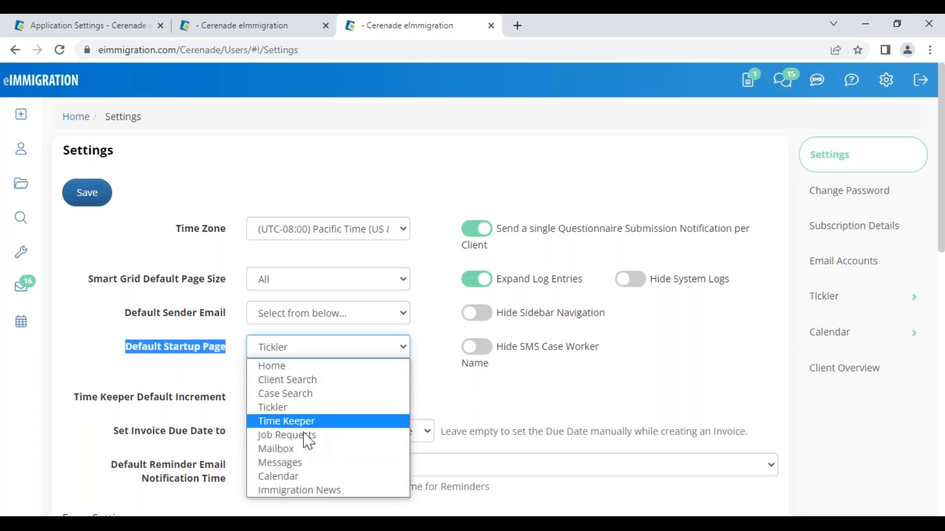
click(300, 477)
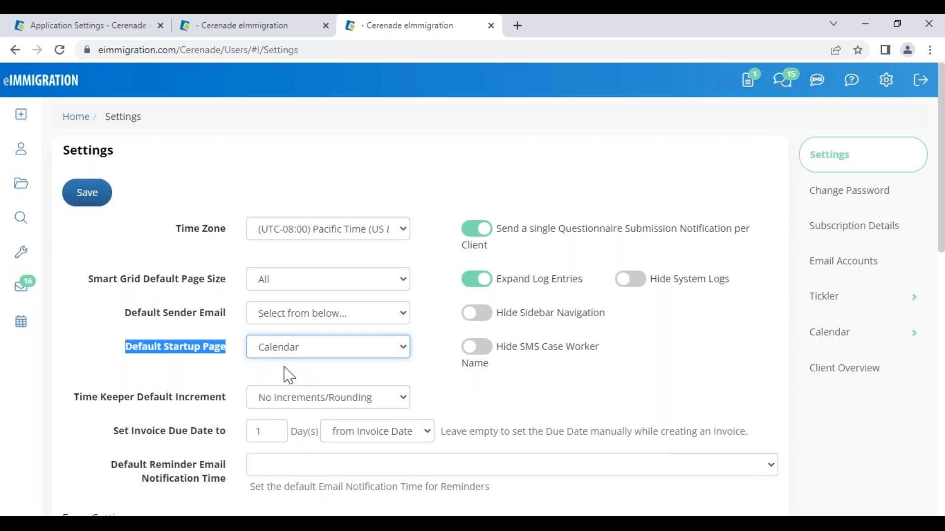
click(290, 376)
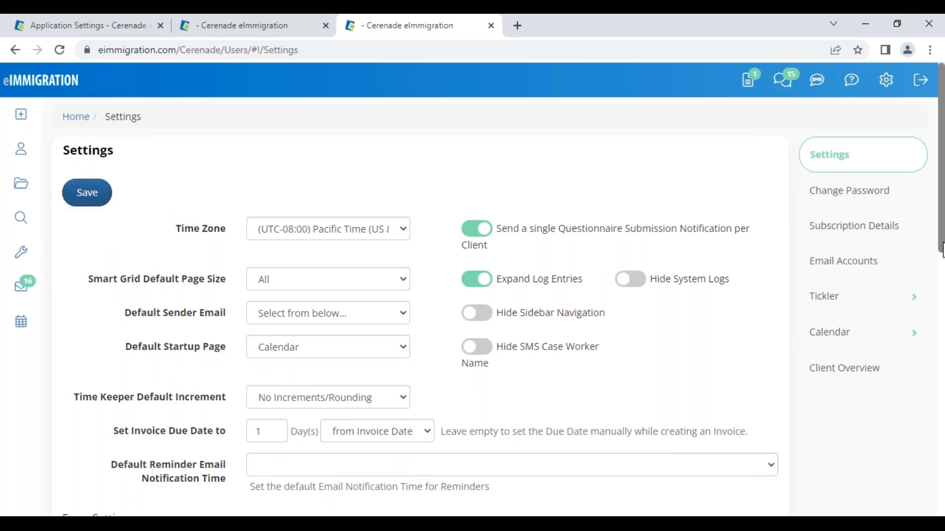
Log out and back in to the Caseworker Portal with the saved credentials, dismiss the system message, and go to the home page
click(914, 88)
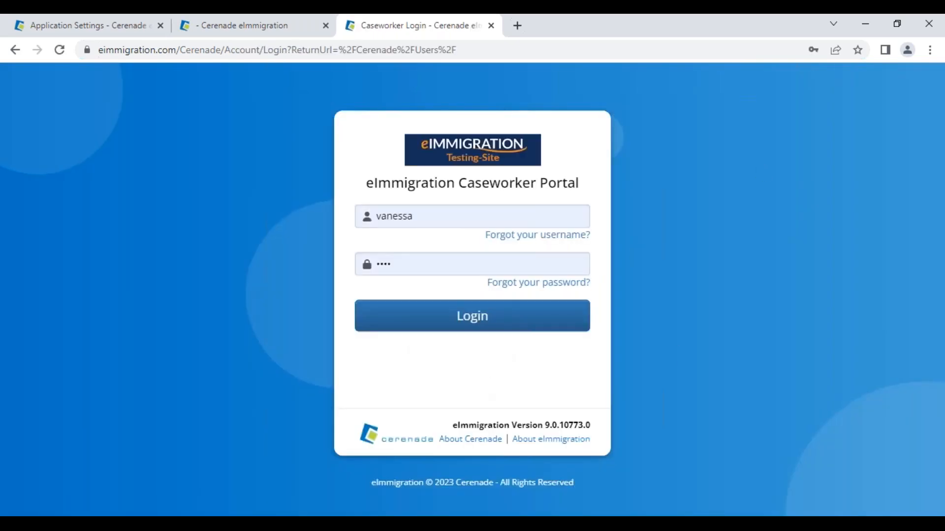
click(450, 319)
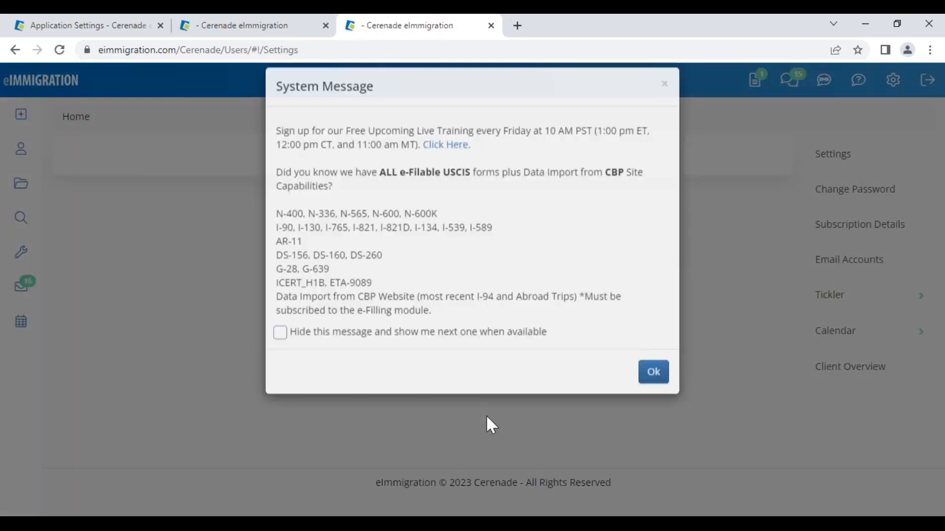
click(653, 388)
click(27, 93)
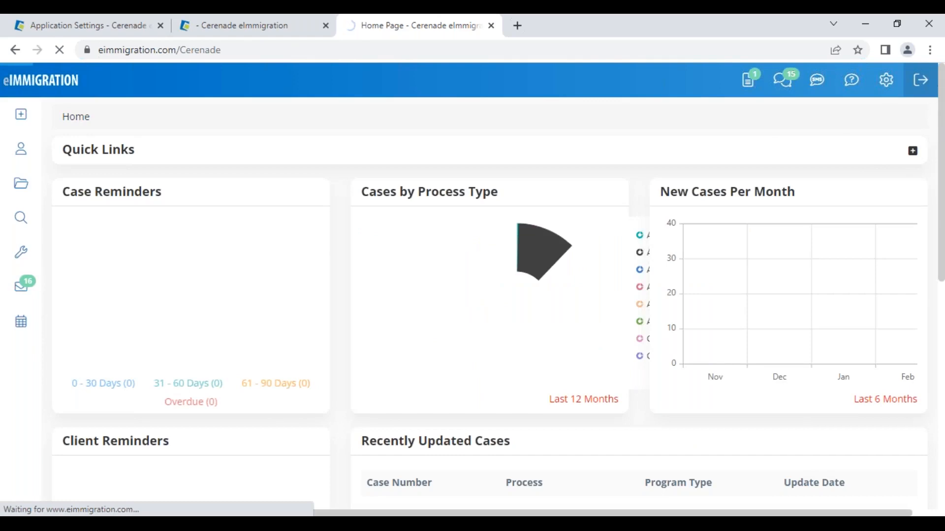
Log out and in again with the saved credentials, view the Calendar startup page after dismissing the system message, and return to the home page
click(920, 81)
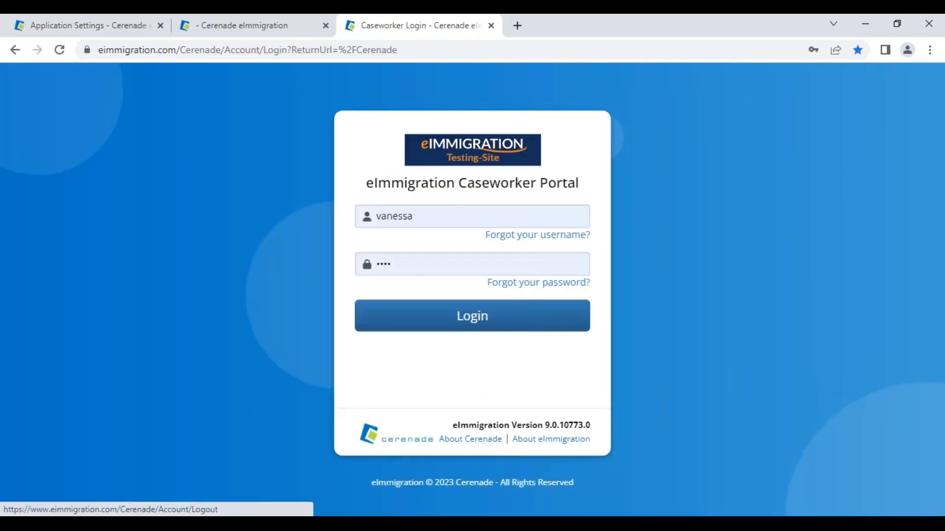
click(450, 316)
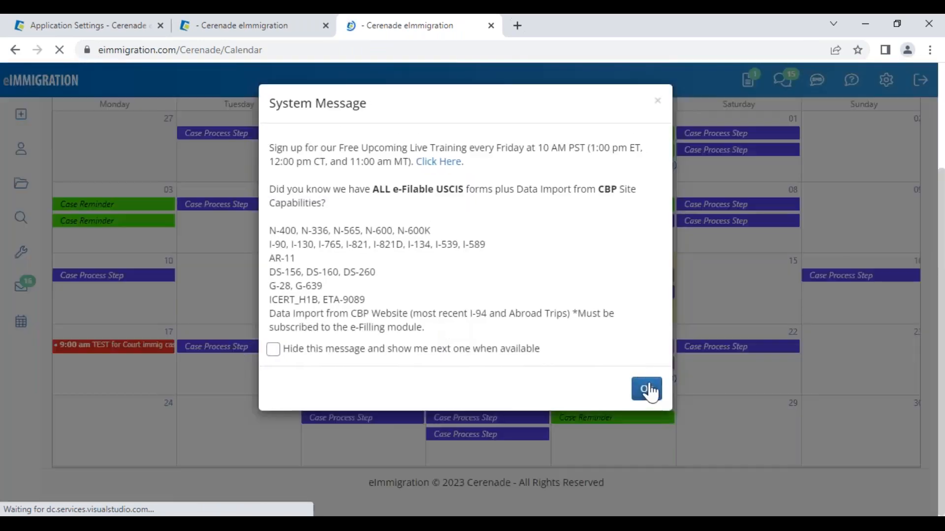
click(649, 388)
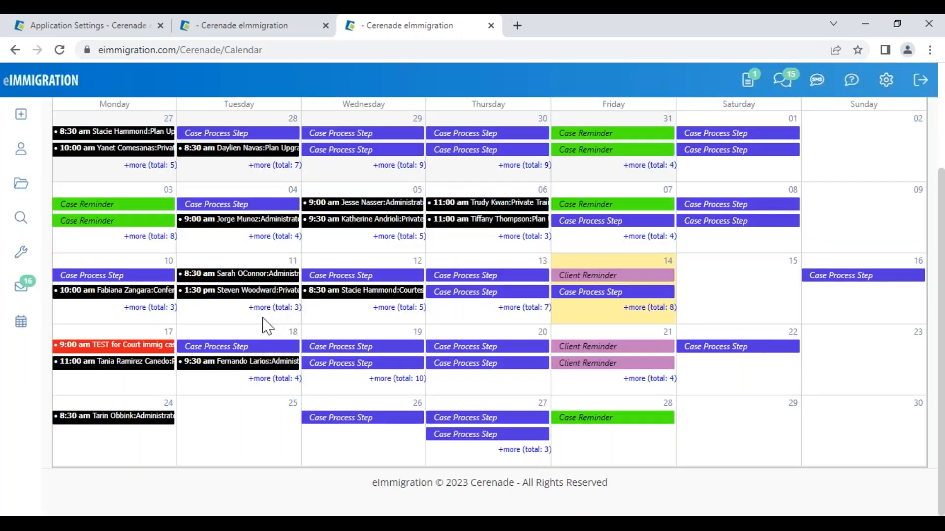
scroll(265, 326, up, 3)
click(38, 85)
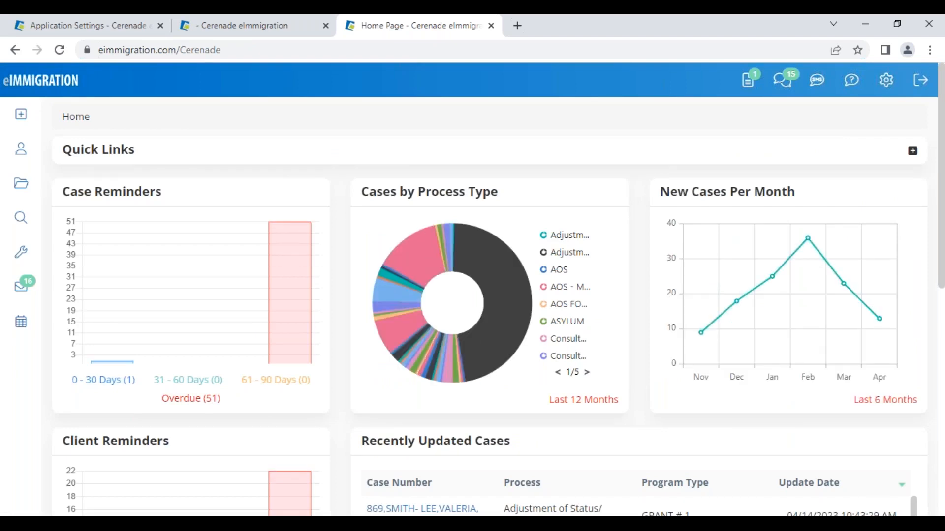
Close the Tickler Layout browser tab, open the most recently updated client's record from the home page, and dismiss the Client Alerts
click(285, 31)
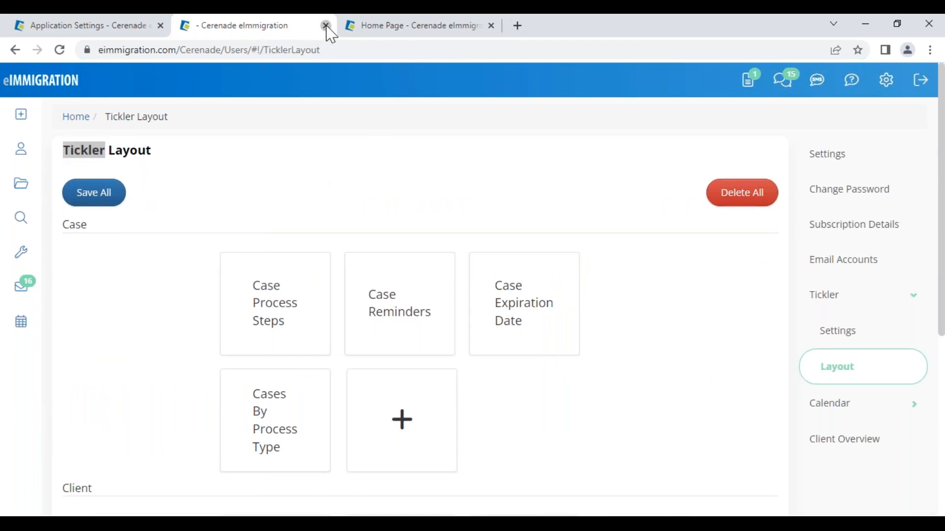
click(326, 26)
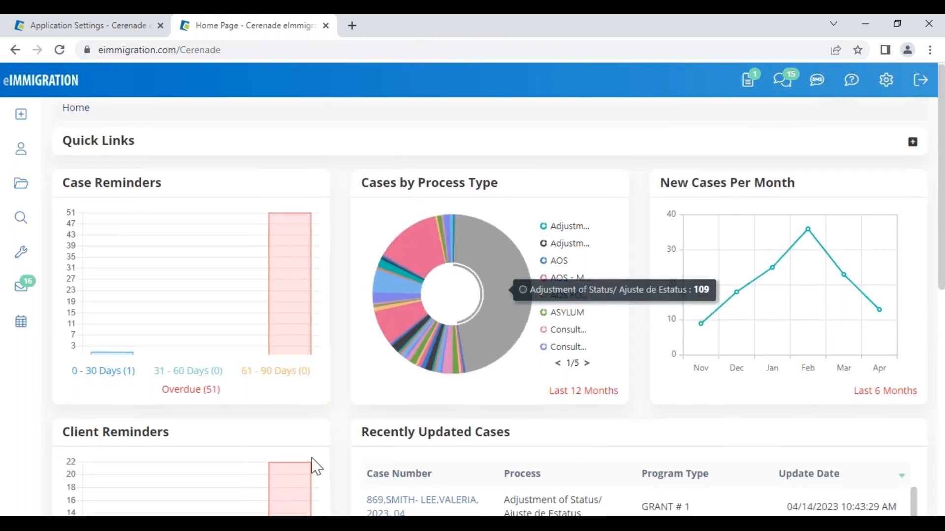
scroll(295, 463, down, 5)
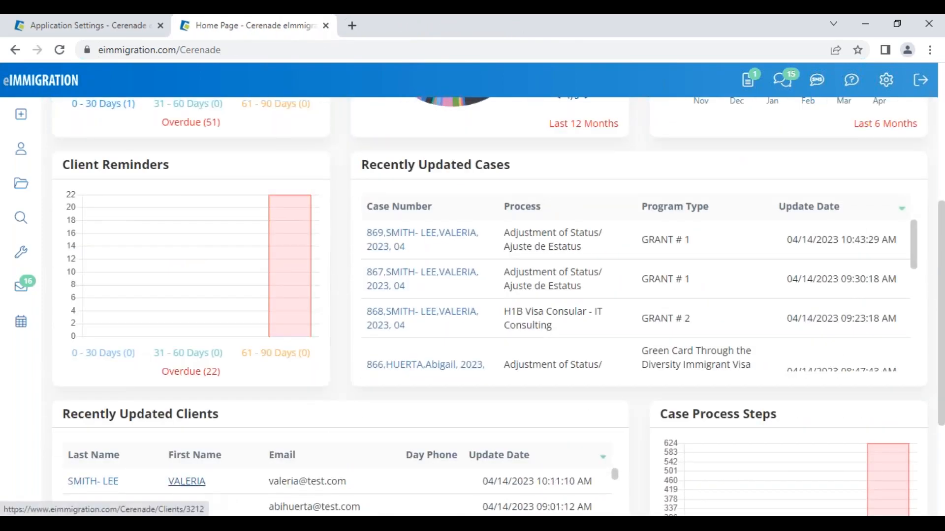
click(189, 482)
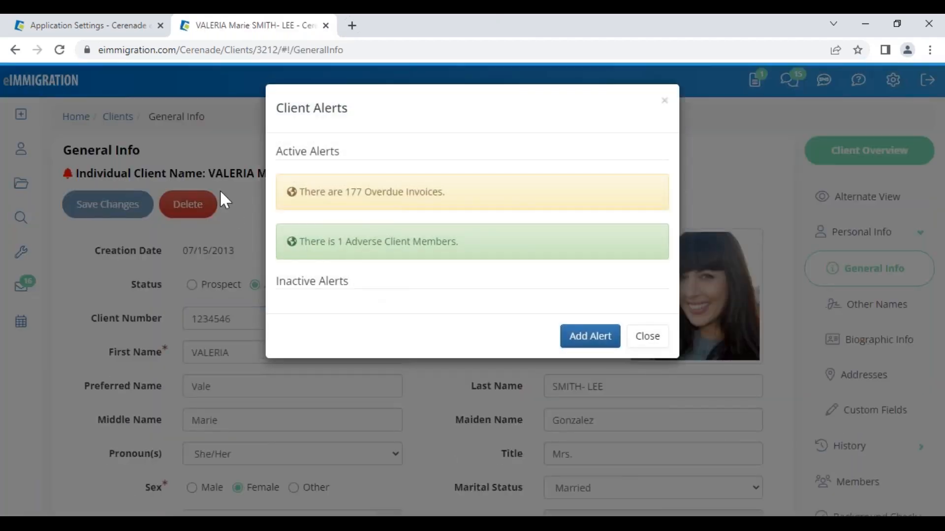
click(644, 341)
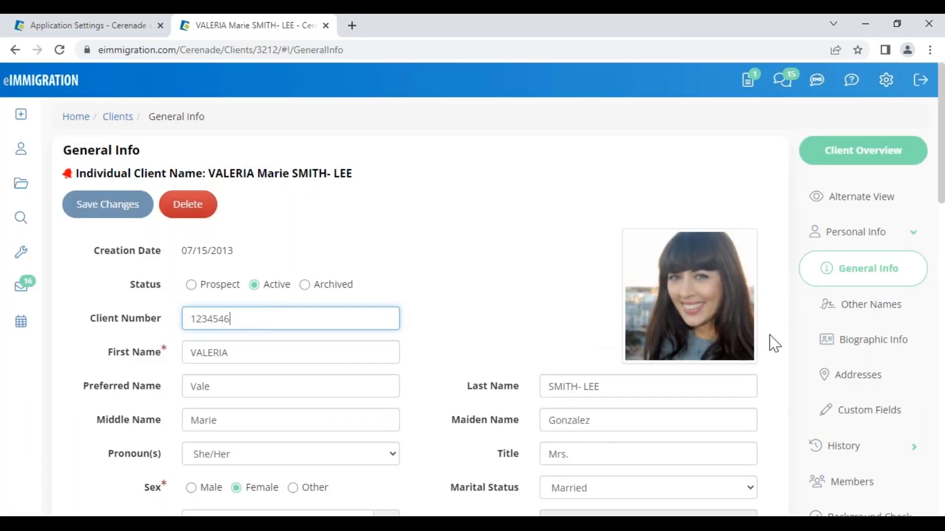
Open the client's Client-Access page and examine its login, expiration and access settings
scroll(846, 384, down, 2)
scroll(851, 399, down, 5)
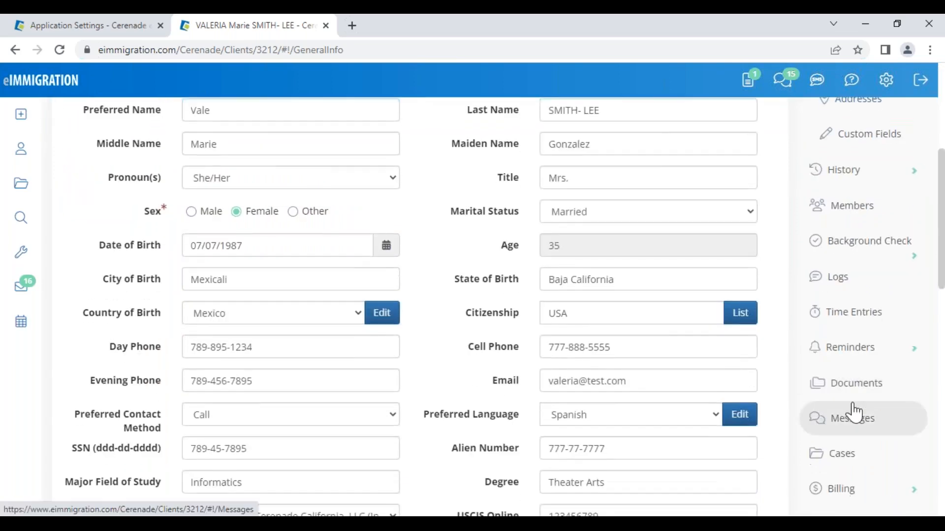
click(852, 490)
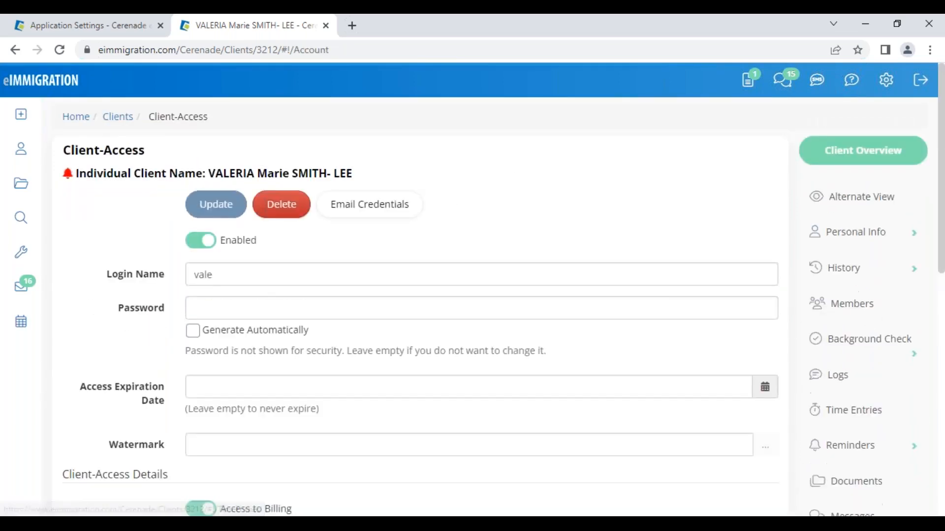
scroll(159, 360, down, 5)
scroll(156, 359, down, 5)
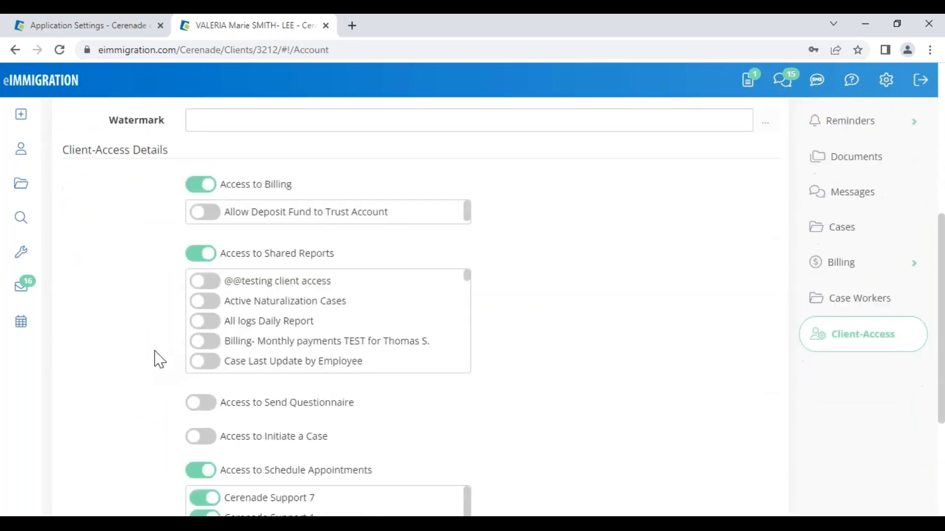
scroll(154, 359, up, 6)
scroll(160, 358, up, 3)
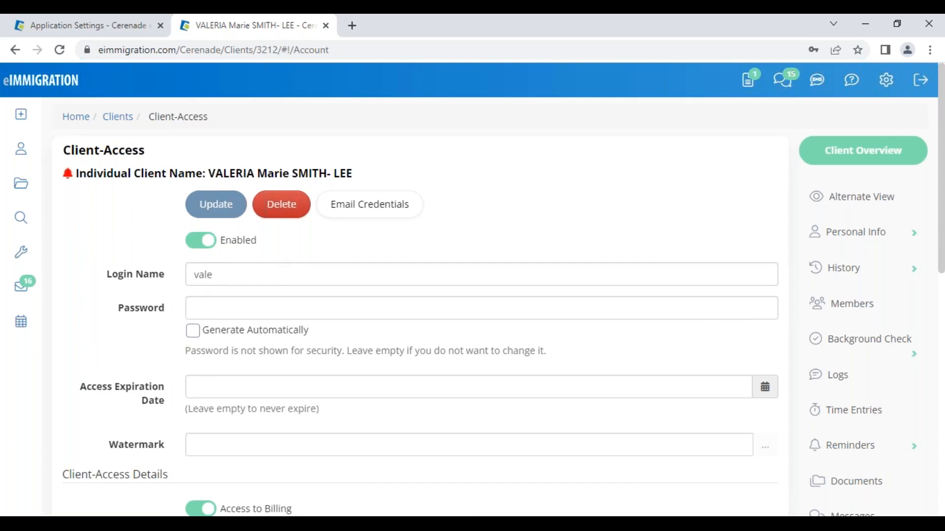
Examine the Client-Access Details permissions, including Access to Schedule Appointments and its calendars
scroll(169, 382, down, 7)
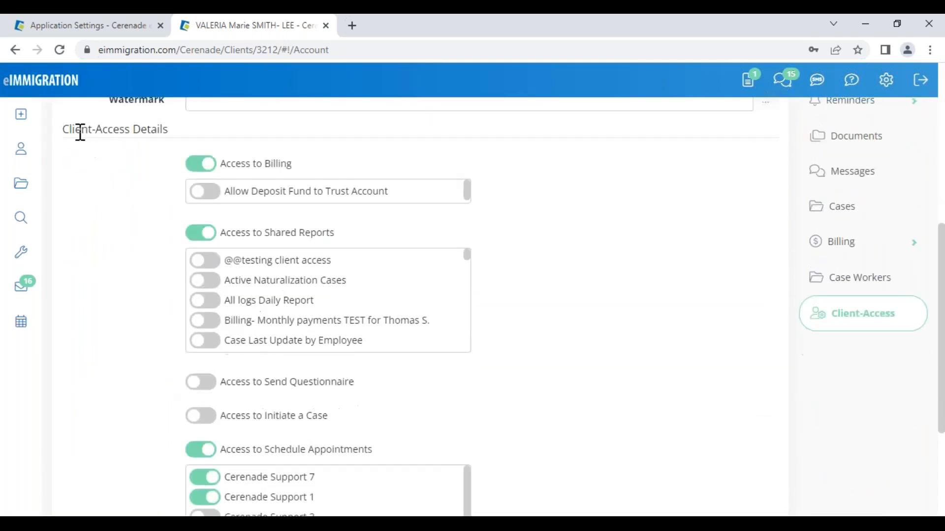
drag(63, 132, 182, 139)
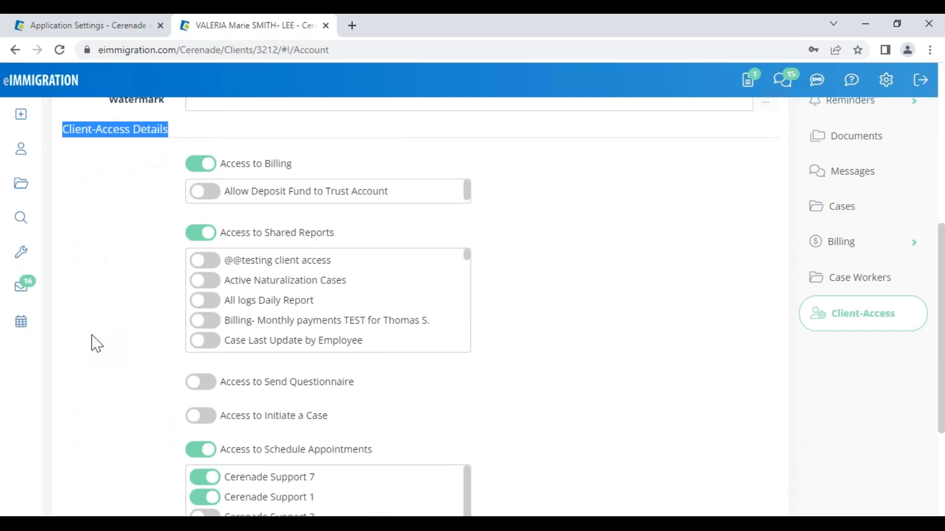
scroll(94, 344, down, 3)
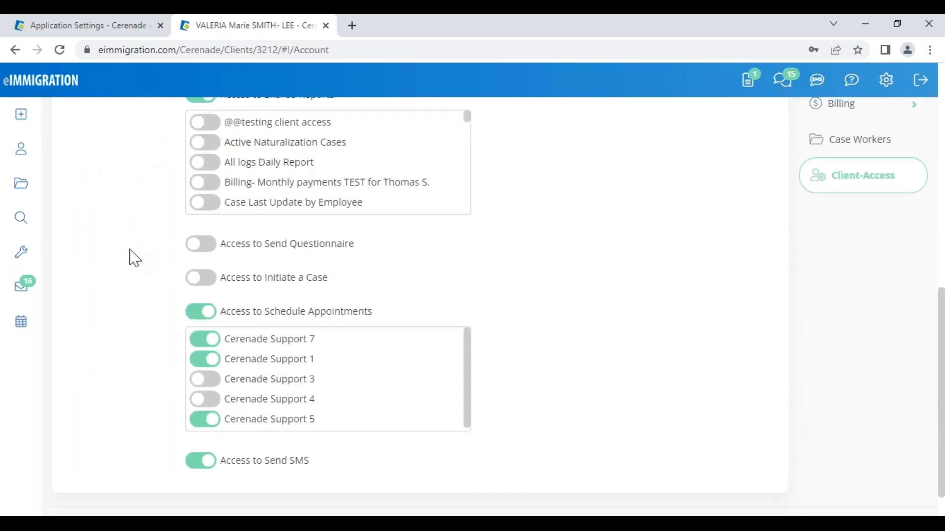
scroll(158, 307, down, 1)
drag(248, 273, 382, 273)
click(399, 272)
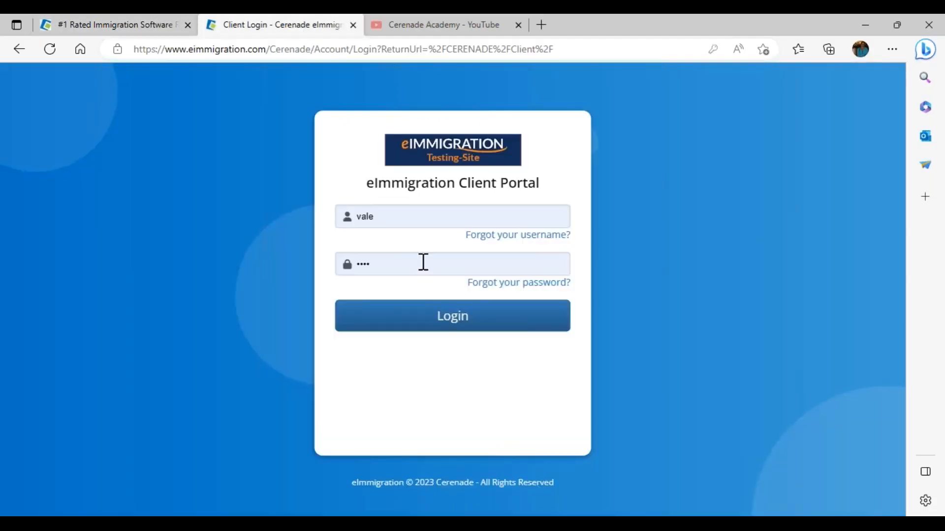
Switch to the Client Portal in the other browser, log in with the saved credentials, and open Schedule Appointments
drag(456, 183, 566, 194)
click(445, 323)
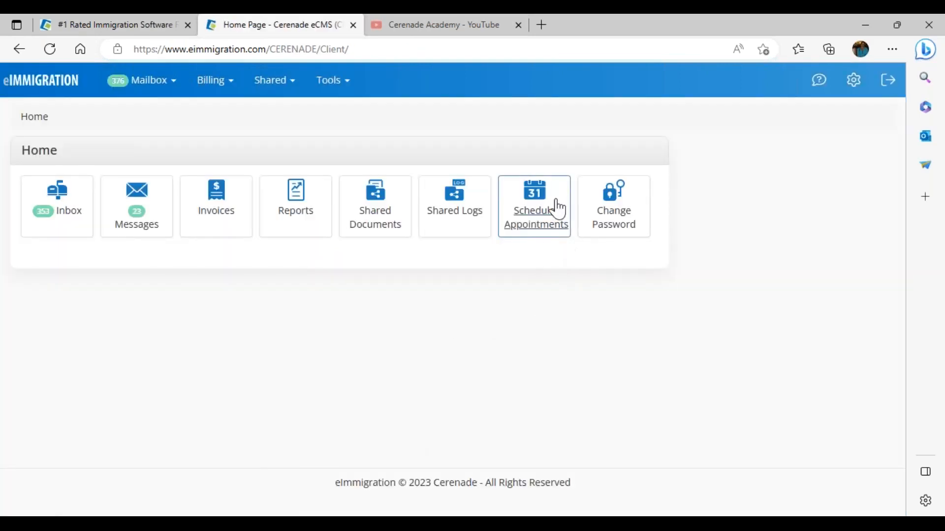
click(538, 208)
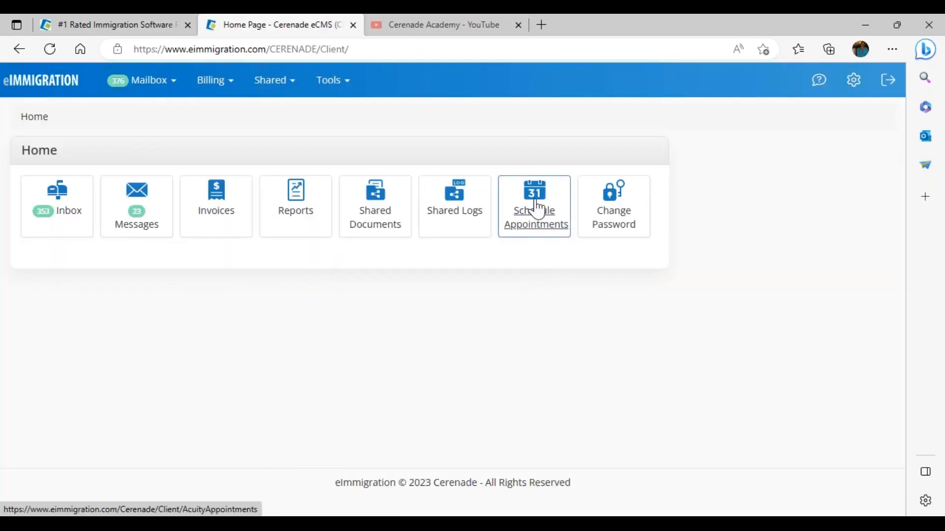
Choose the Cerenade Support 1 calendar and select the 10:00 AM Private Training slot on Tuesday, April 25
click(185, 195)
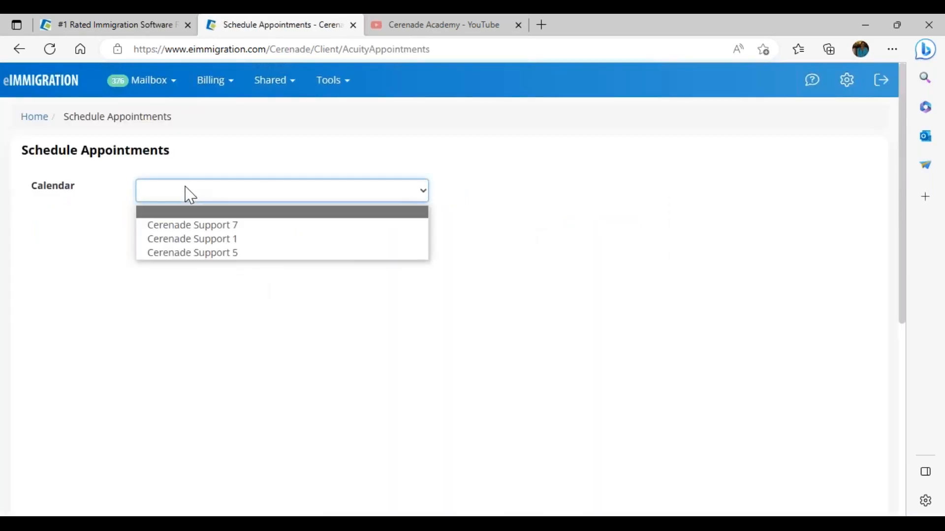
click(188, 239)
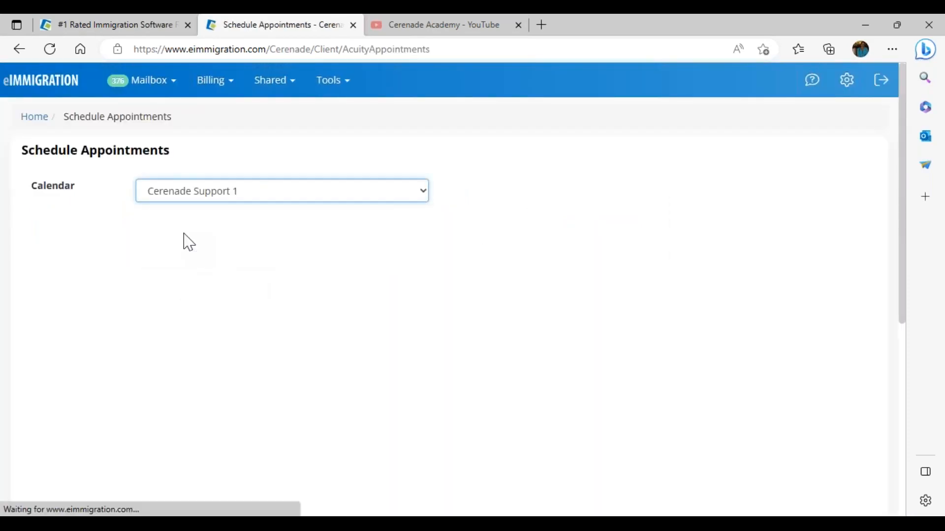
scroll(182, 369, down, 1)
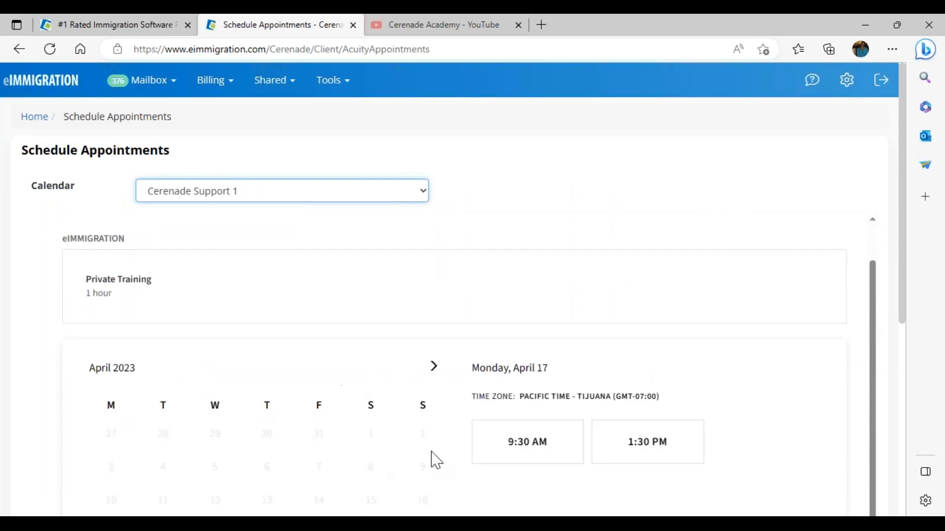
scroll(333, 407, down, 3)
click(163, 431)
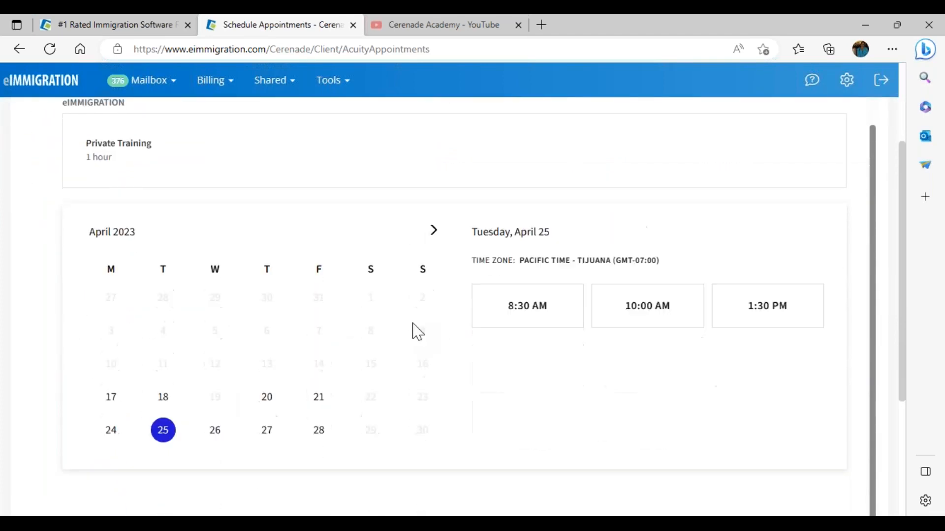
click(660, 321)
Examine the appointment form's contact and Client Information fields, and leave for the portal home page without booking
scroll(369, 399, down, 5)
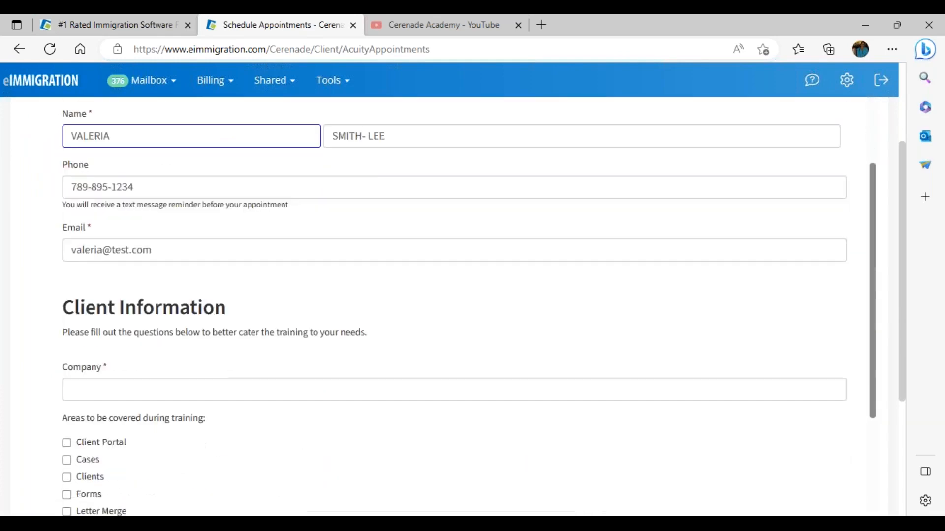
scroll(336, 362, down, 4)
scroll(99, 386, up, 5)
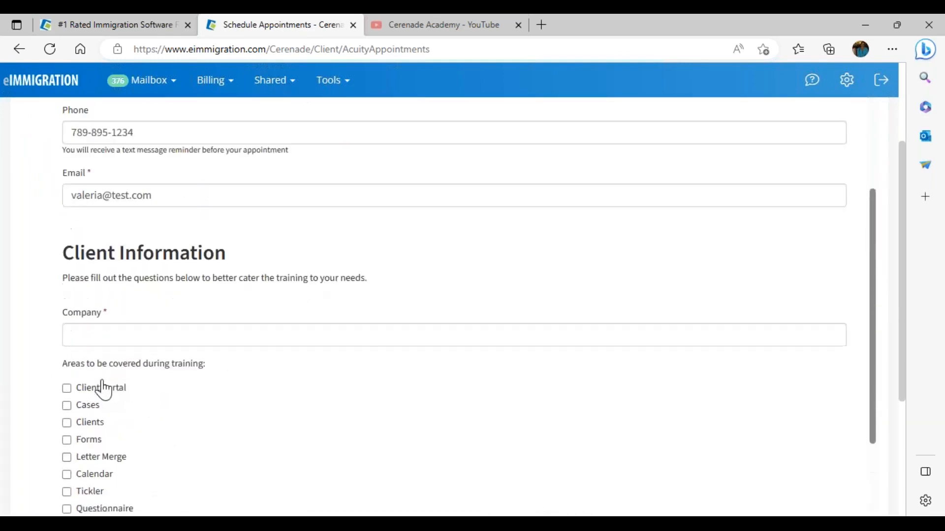
scroll(276, 281, up, 4)
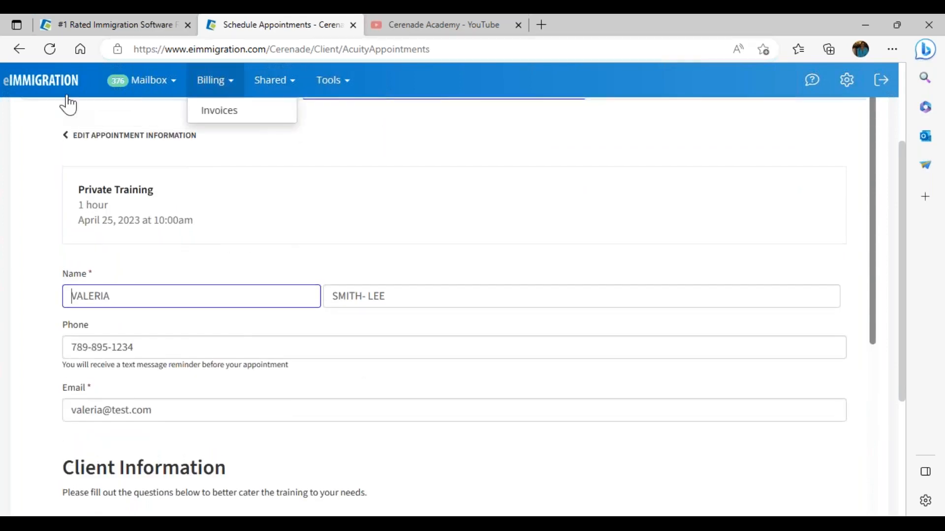
click(18, 79)
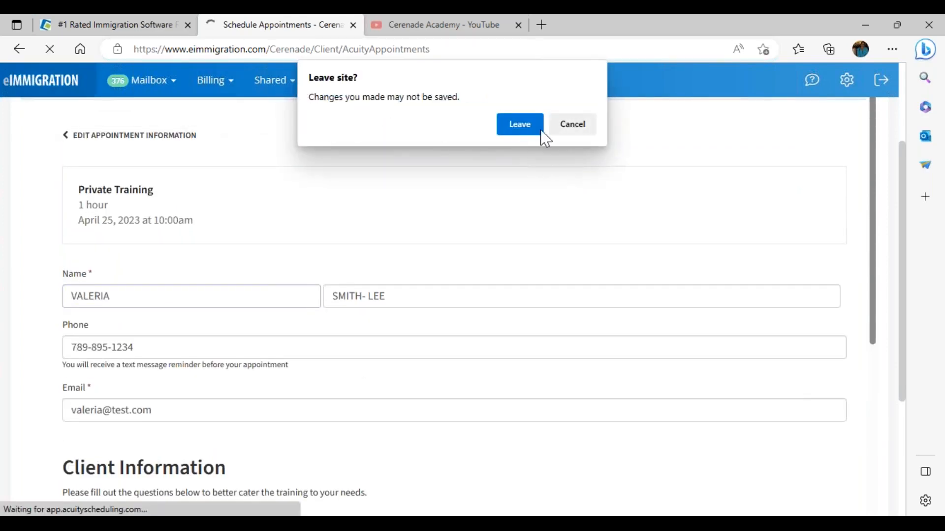
click(521, 126)
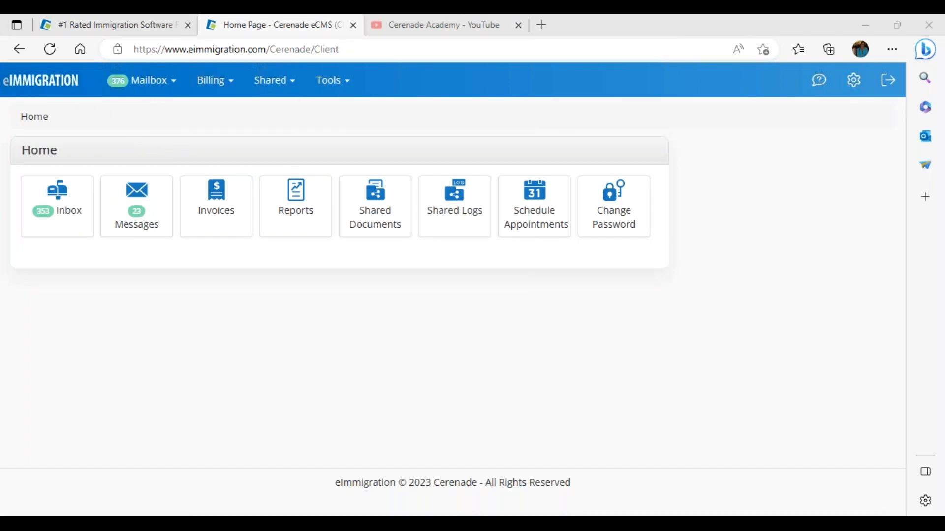
click(110, 453)
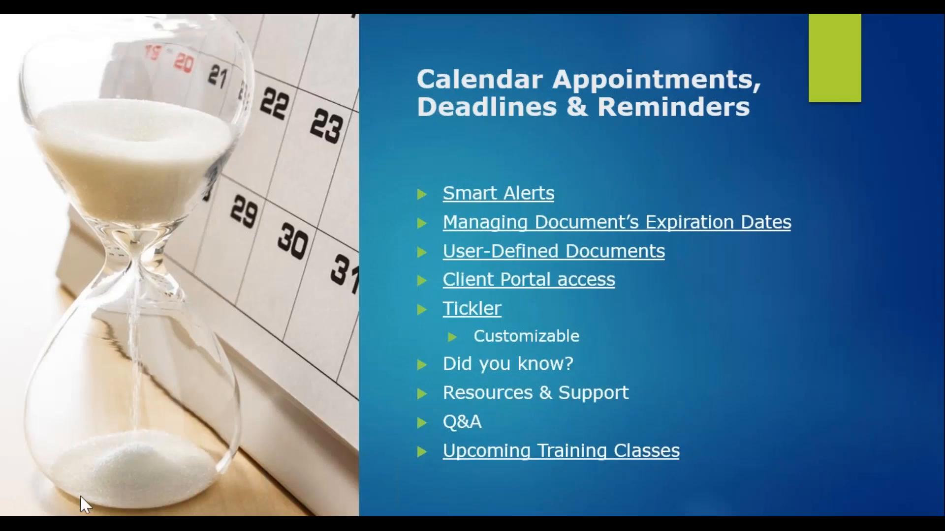
click(40, 498)
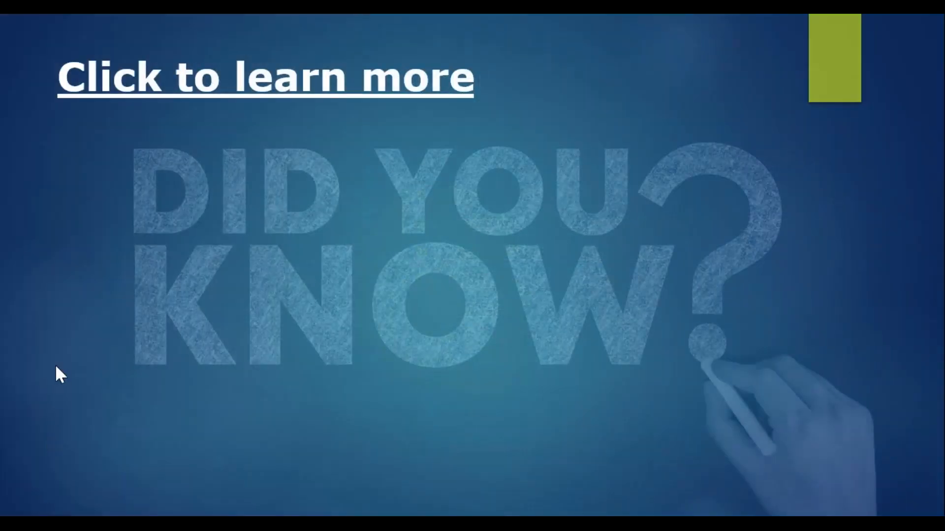
click(55, 364)
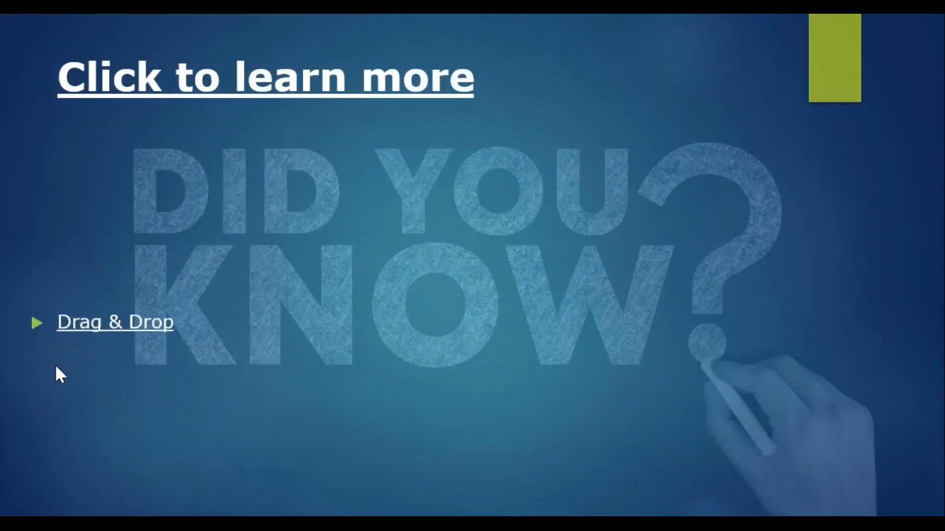
click(55, 365)
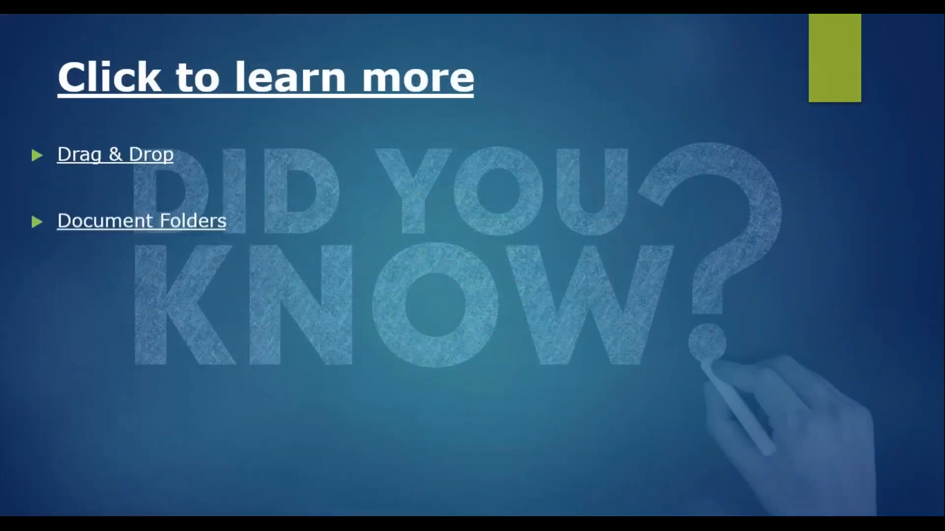
click(98, 384)
click(98, 384)
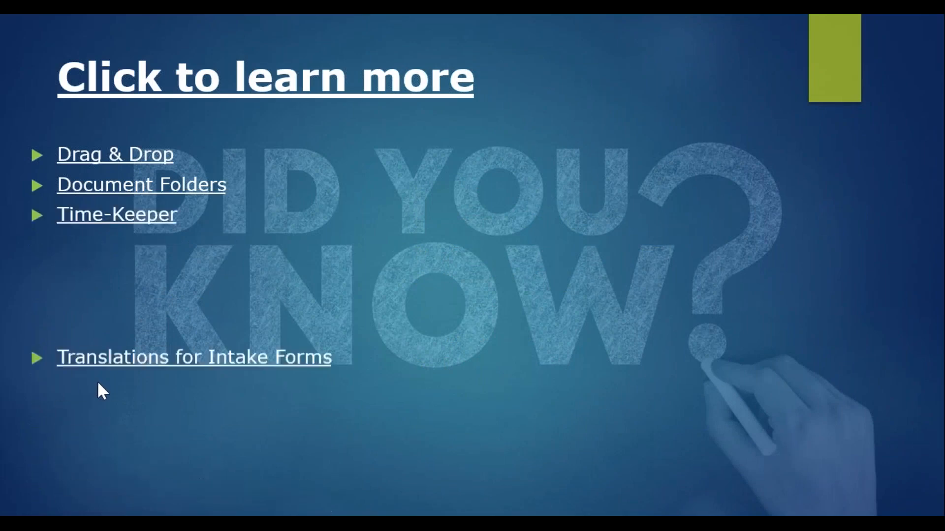
click(98, 384)
click(98, 384)
click(98, 383)
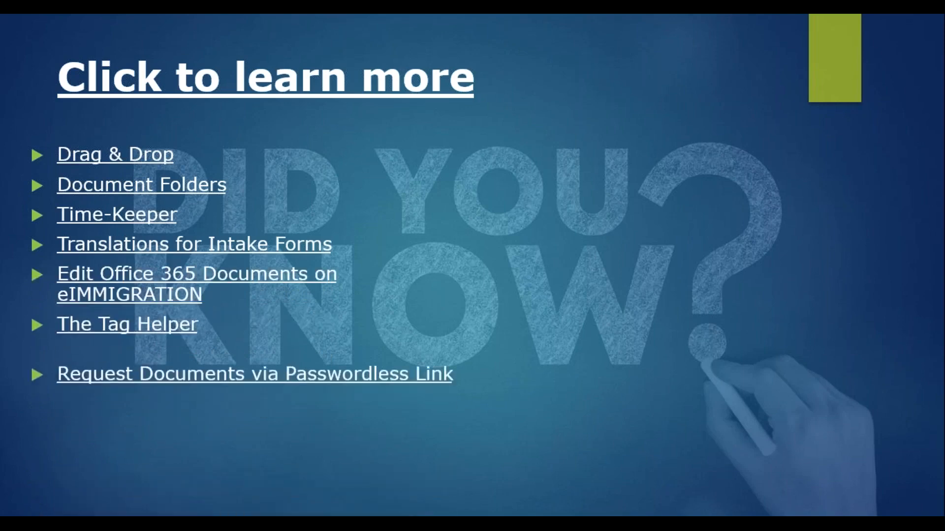
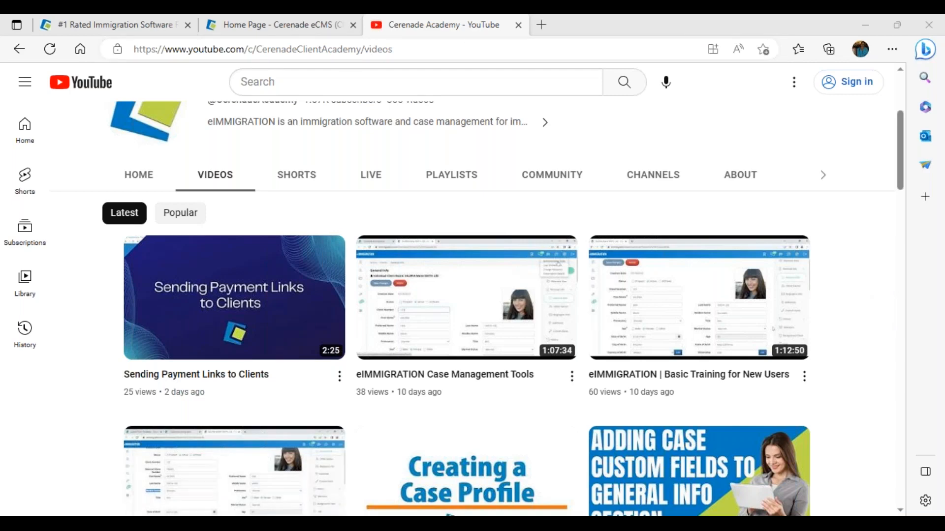
Switch back to the eImmigration browser window and examine the client's current US and abroad residence addresses
mouse_move(492, 523)
click(553, 477)
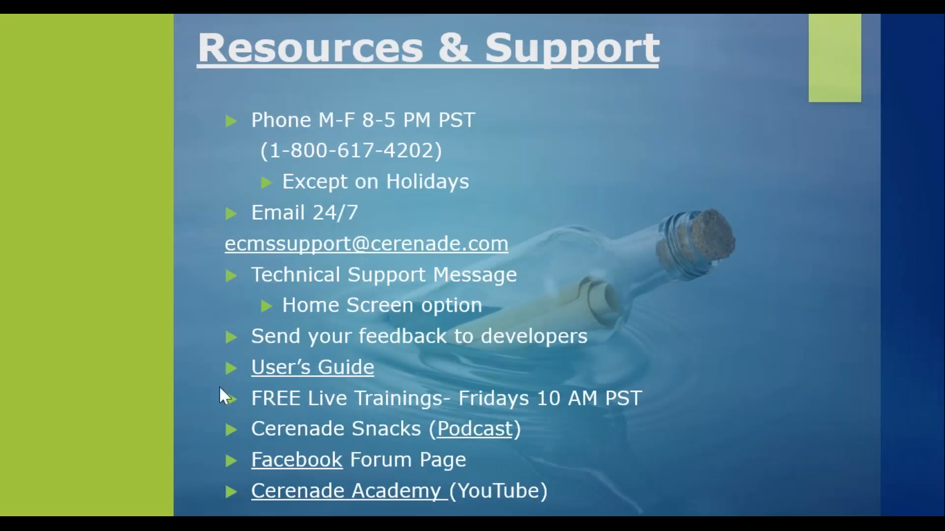
click(92, 462)
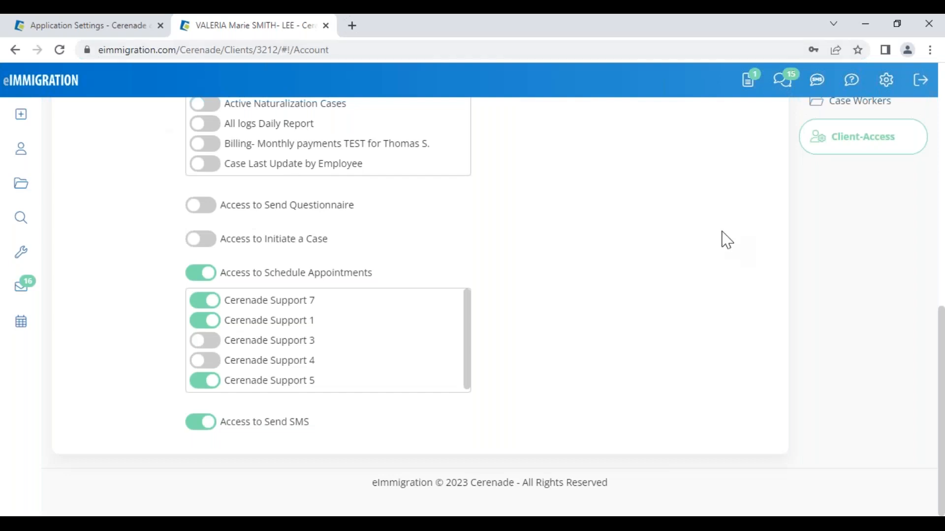
scroll(726, 241, up, 10)
click(875, 249)
click(863, 374)
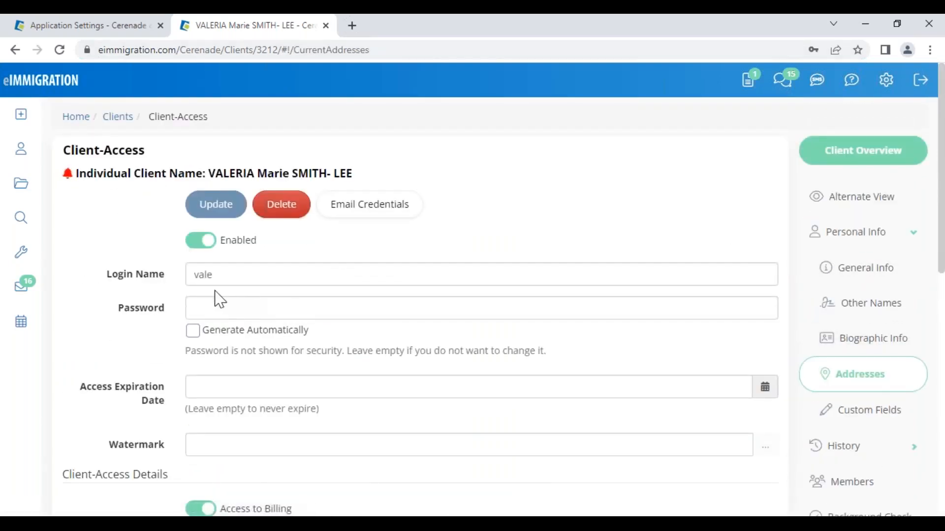
drag(210, 173, 355, 167)
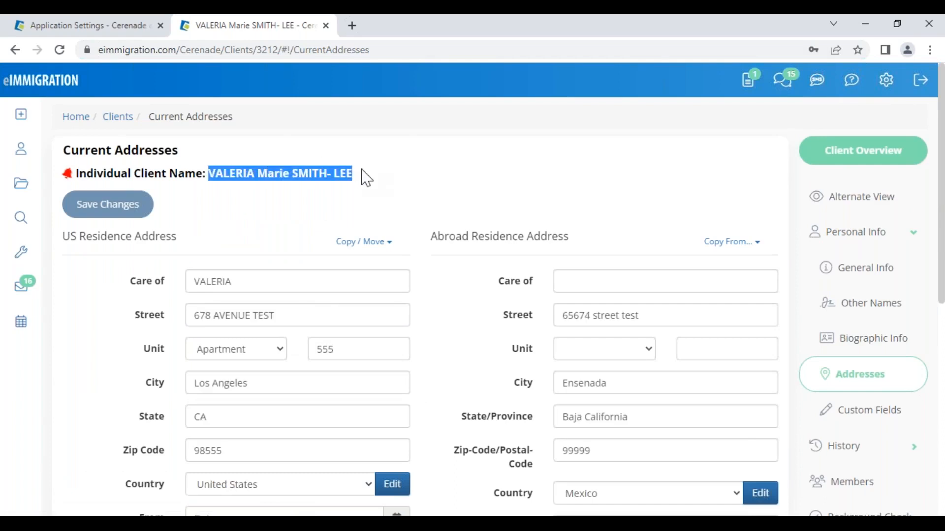
click(366, 178)
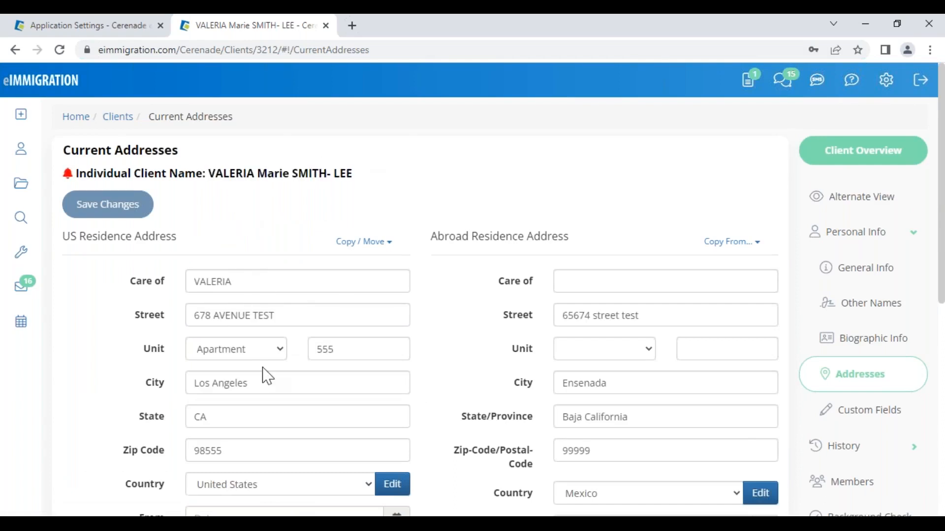
scroll(262, 375, down, 1)
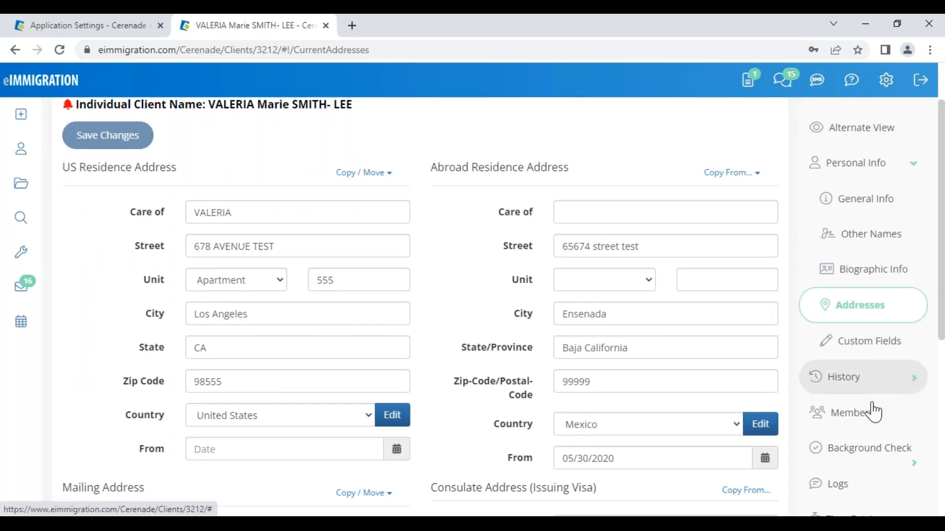
Open the client's linked members and bring up the daughter Angelica's record in a new tab
click(818, 412)
drag(219, 237, 295, 236)
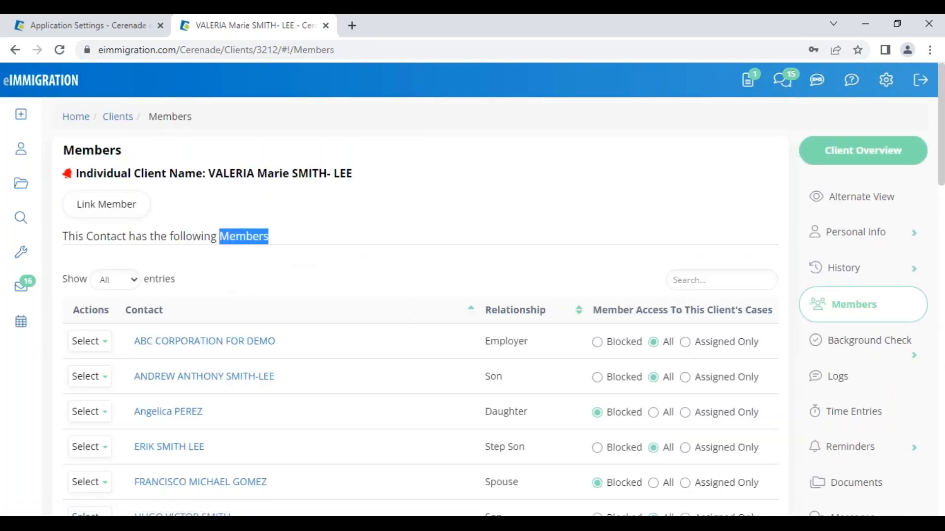
drag(481, 412, 538, 414)
double_click(492, 374)
click(182, 420)
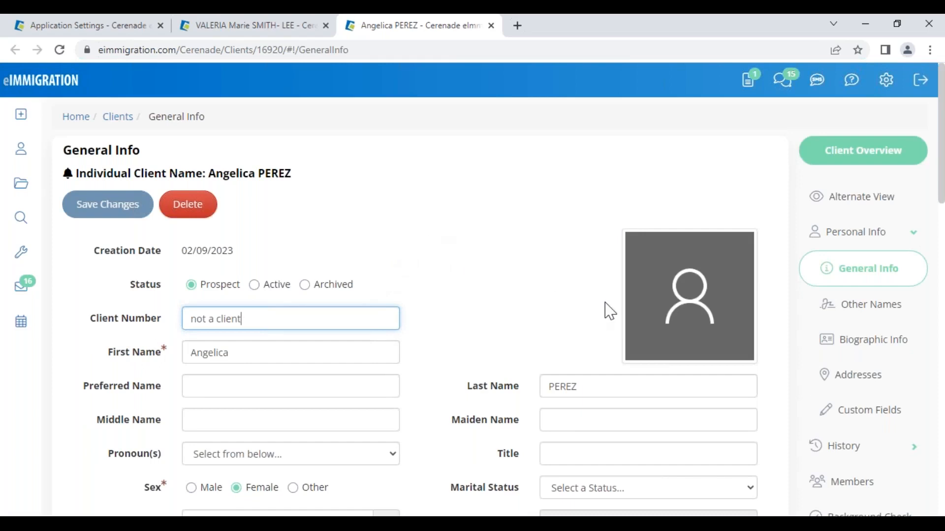
Copy the mother's address into the US Residence Address of the daughter's current addresses
click(871, 381)
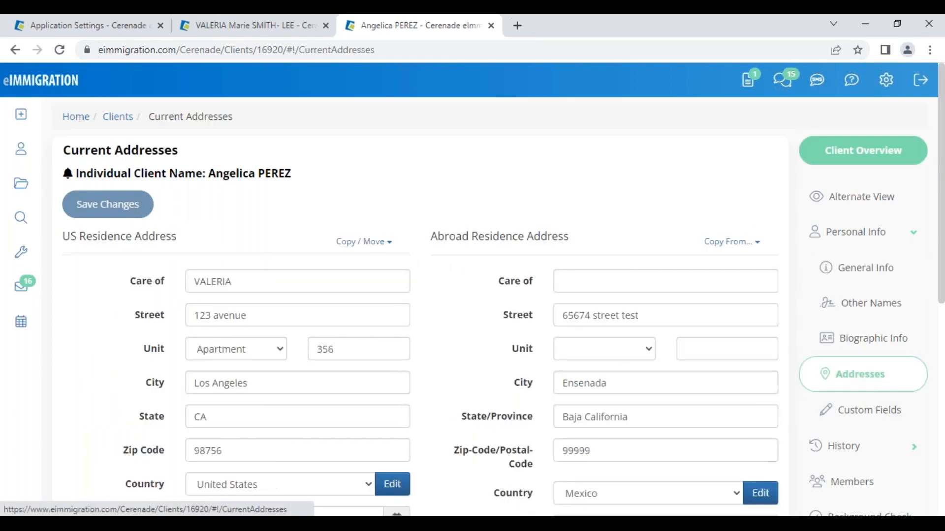
click(374, 246)
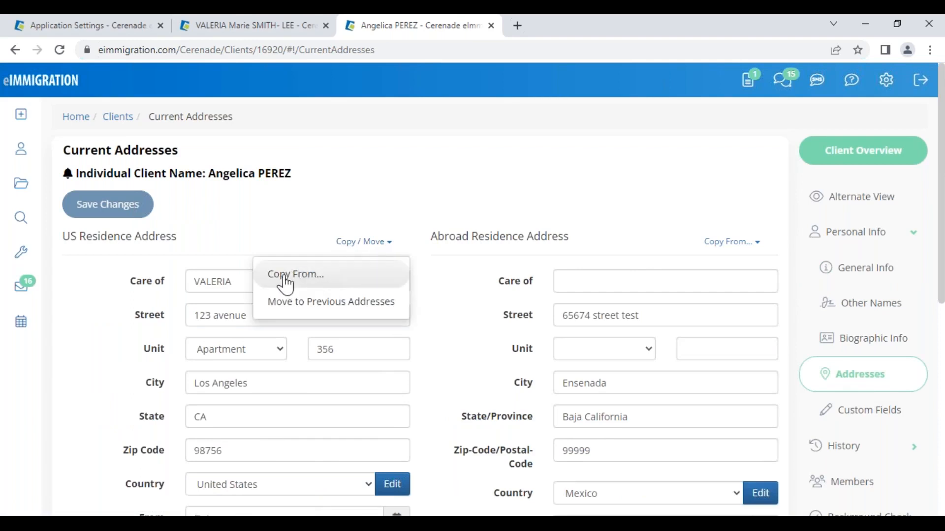
click(312, 279)
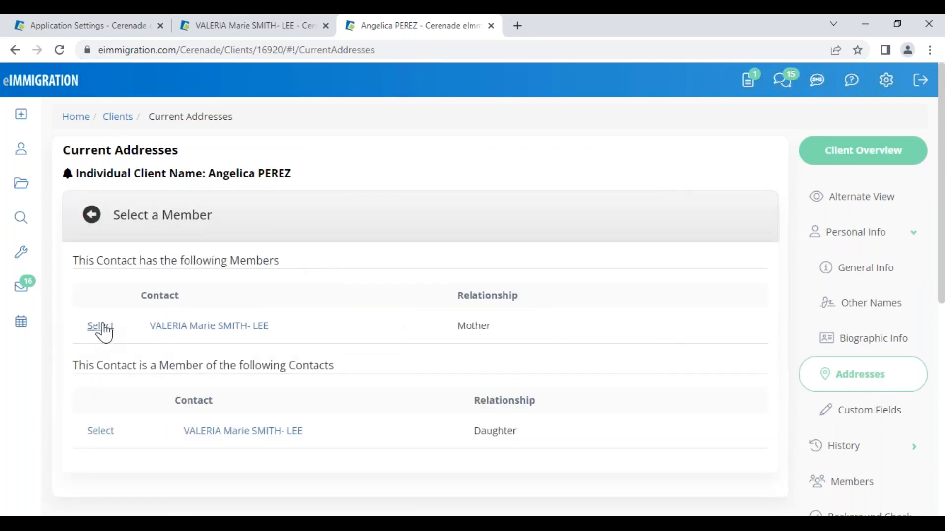
click(101, 327)
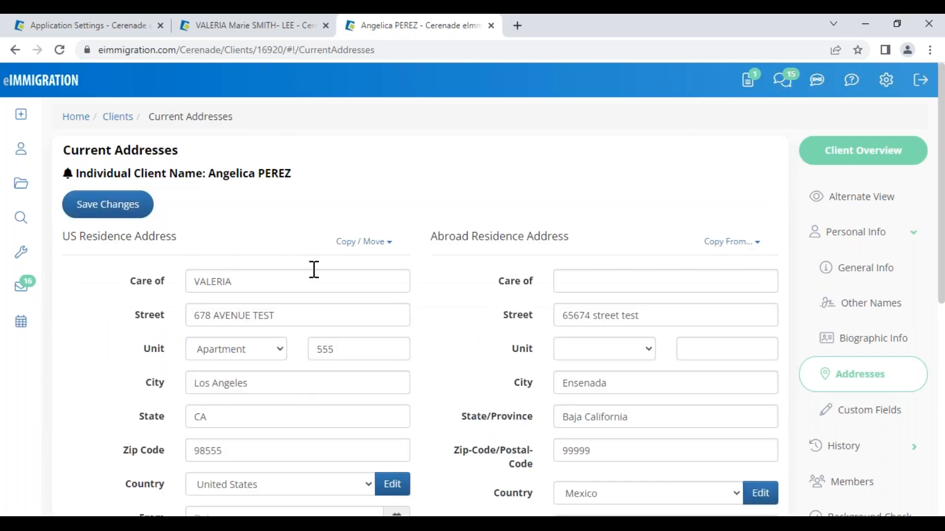
Return from the daughter's record to the mother's members list and open the sister's record in a new tab
click(864, 482)
scroll(455, 382, down, 3)
scroll(763, 343, up, 3)
click(278, 29)
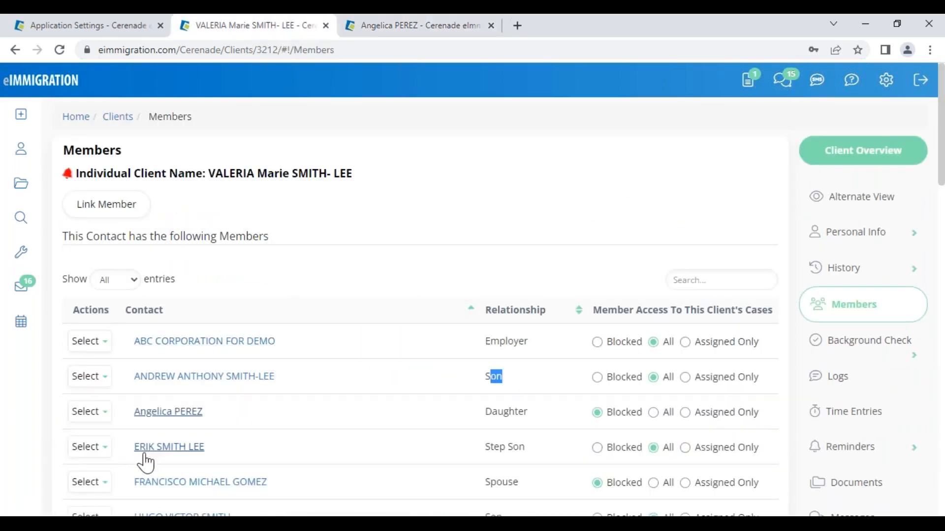
scroll(145, 462, down, 4)
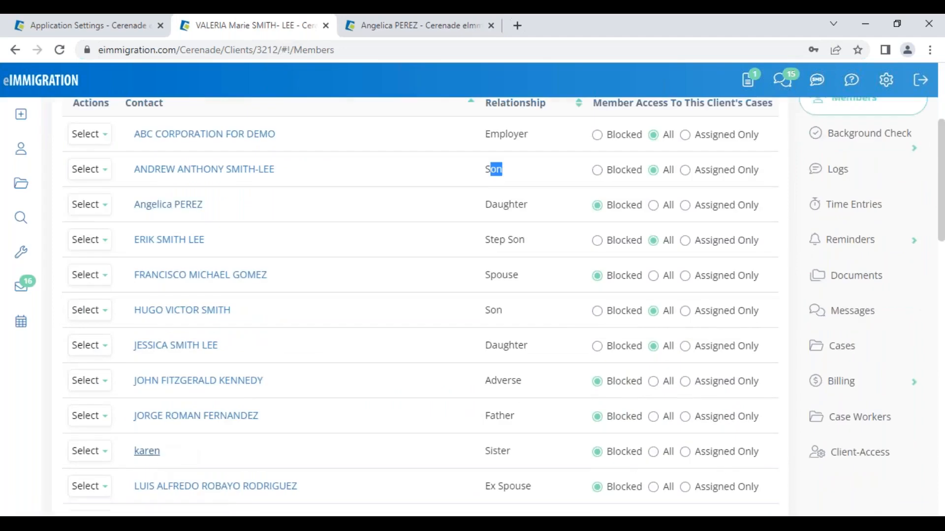
click(147, 452)
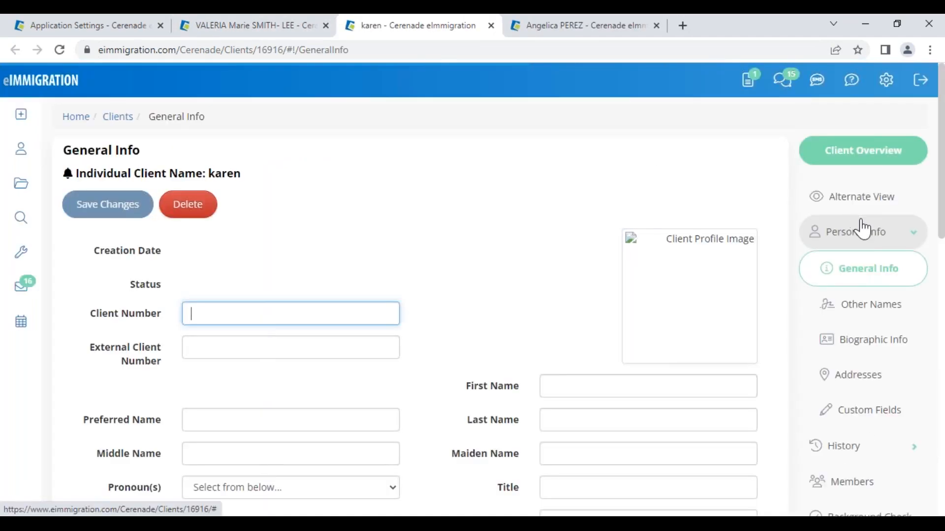
In the sister's current addresses, copy the US residence address into the Mailing Address
click(861, 377)
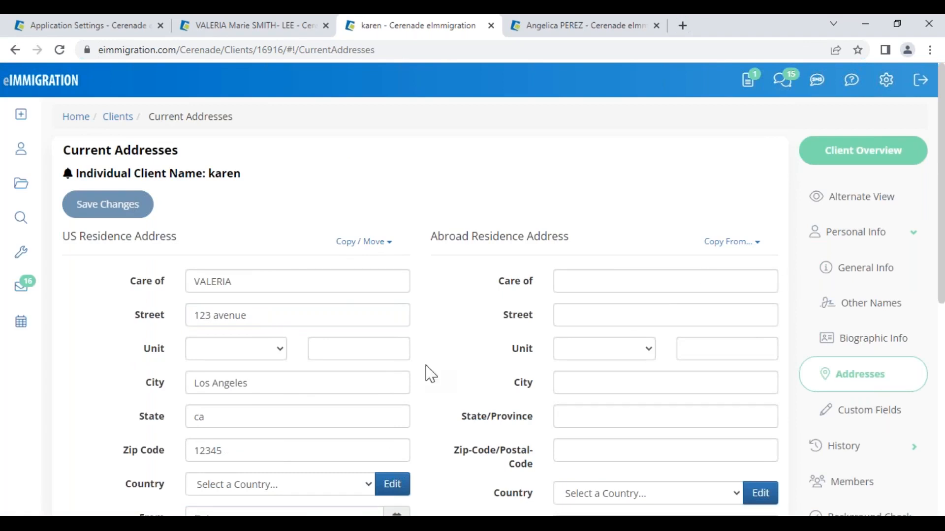
scroll(431, 374, down, 7)
drag(60, 213, 162, 227)
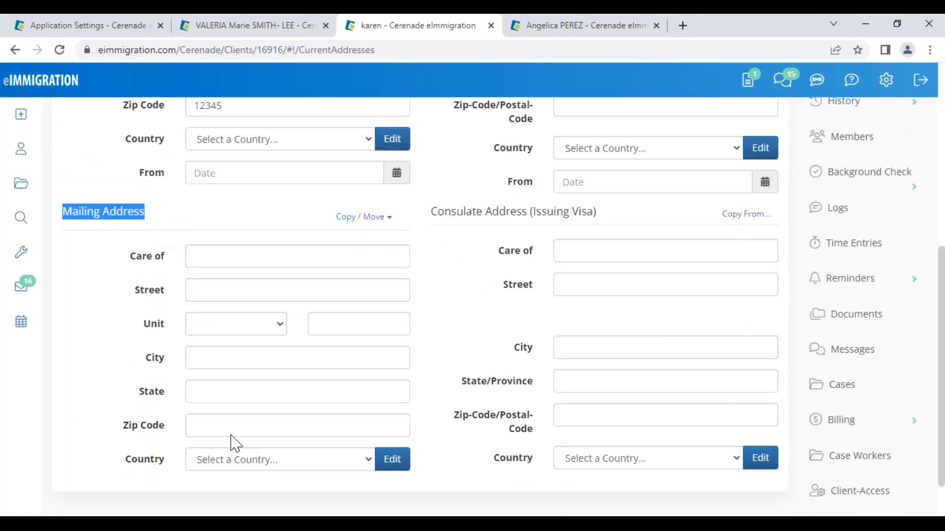
click(328, 237)
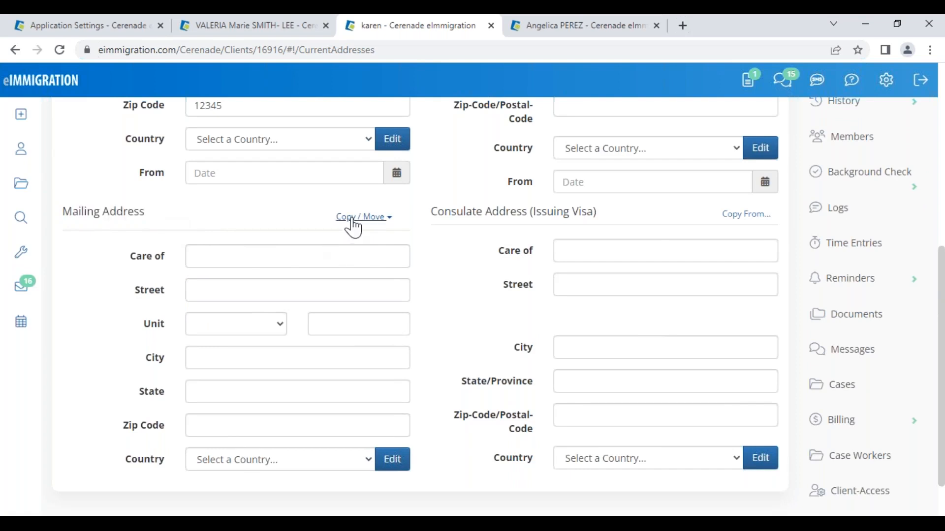
click(354, 227)
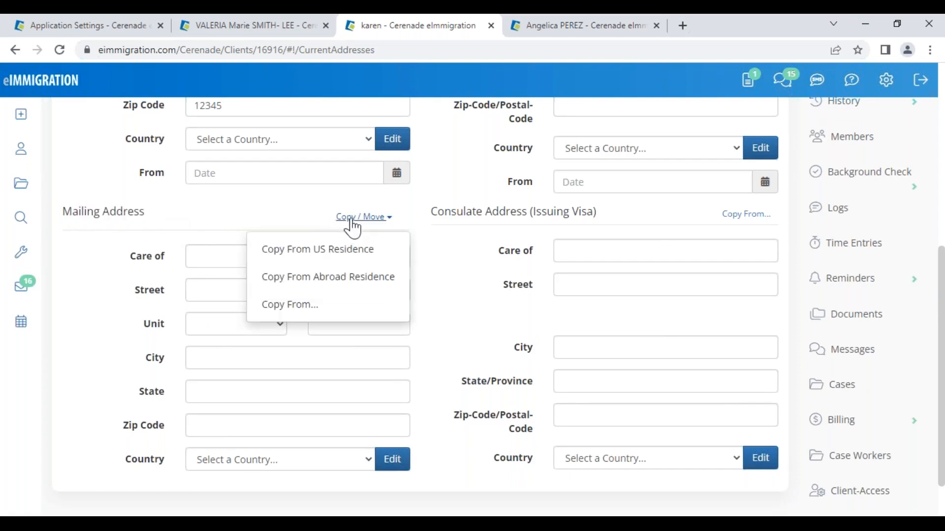
click(340, 251)
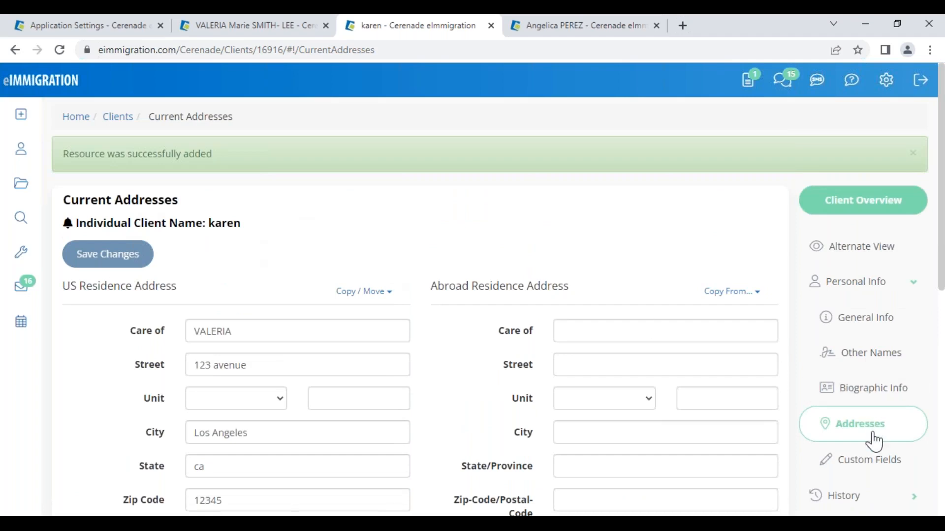
Copy the seventh and eighth addresses from the related client's list into the sister's Previous Addresses history
scroll(872, 434, down, 2)
click(864, 362)
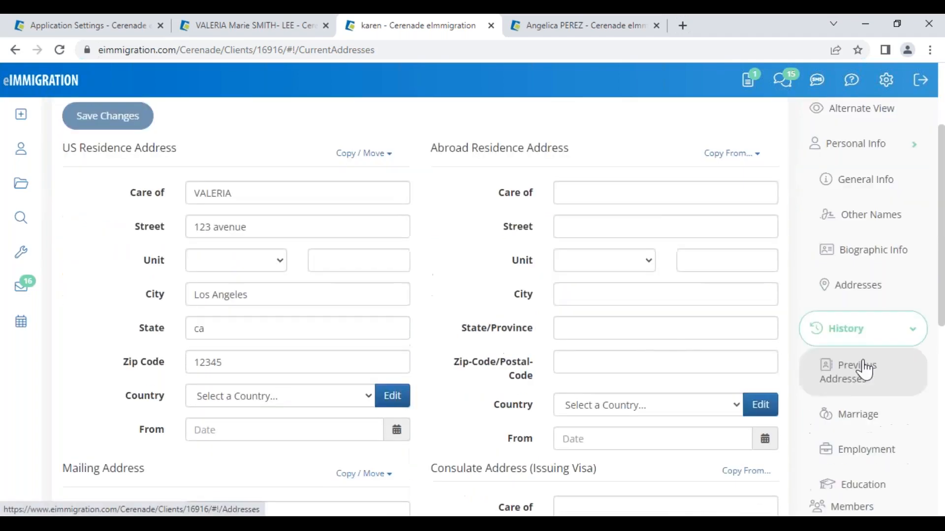
click(852, 236)
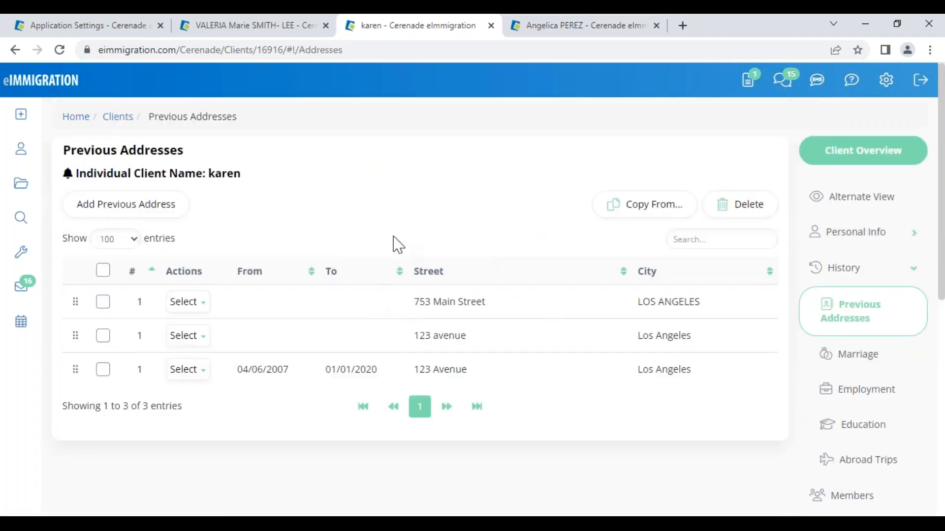
click(656, 214)
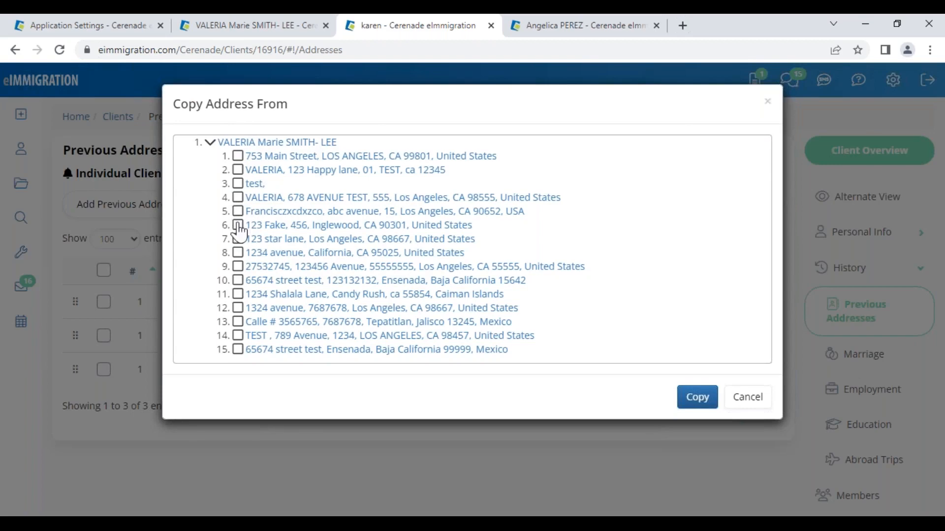
click(238, 239)
click(238, 253)
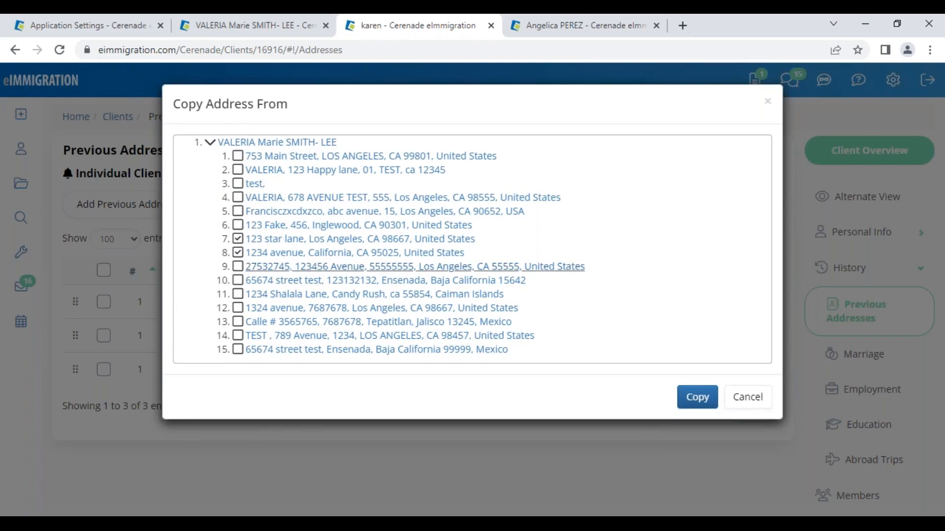
click(698, 397)
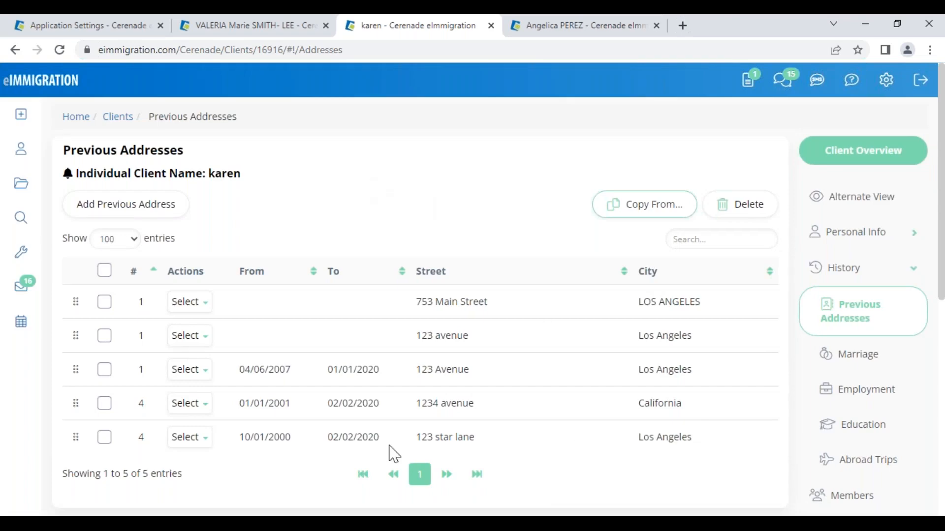
Return to the Administrator home page in the application settings tab and open Scheduled Reports
mouse_move(493, 524)
click(565, 483)
click(98, 31)
click(39, 74)
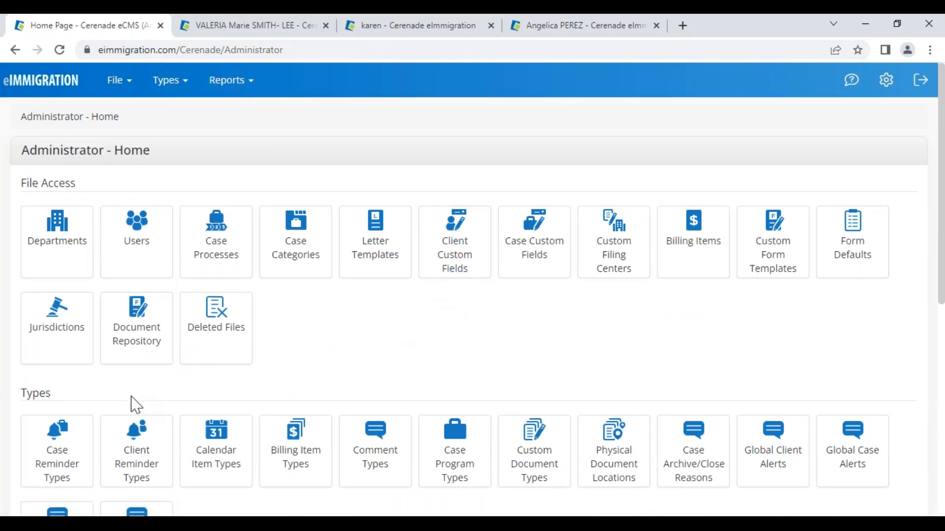
scroll(136, 405, down, 5)
drag(22, 327, 86, 341)
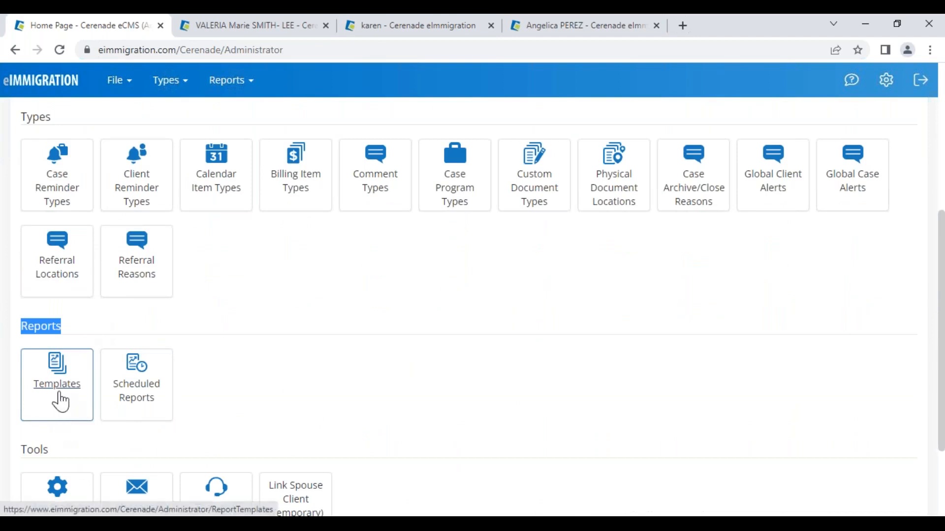
click(136, 404)
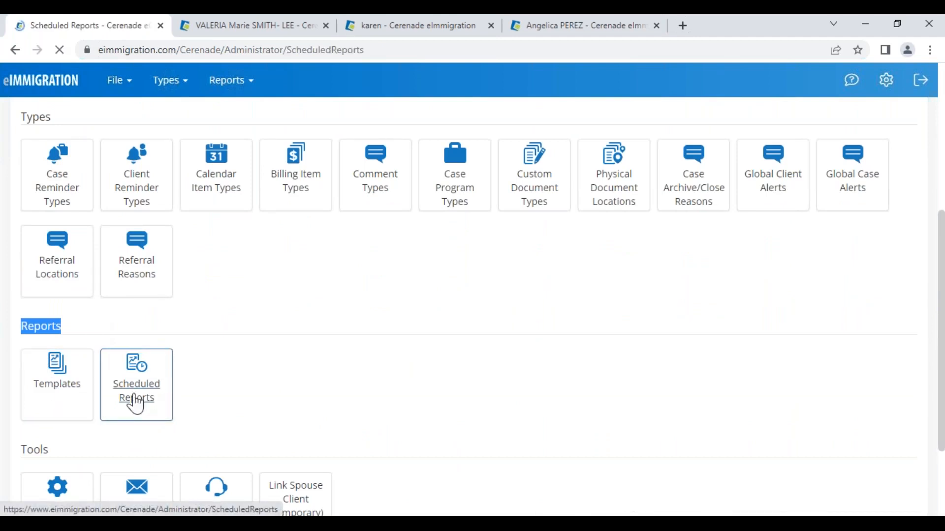
Add a new scheduled report with PDF format and Daily recurrence
click(93, 201)
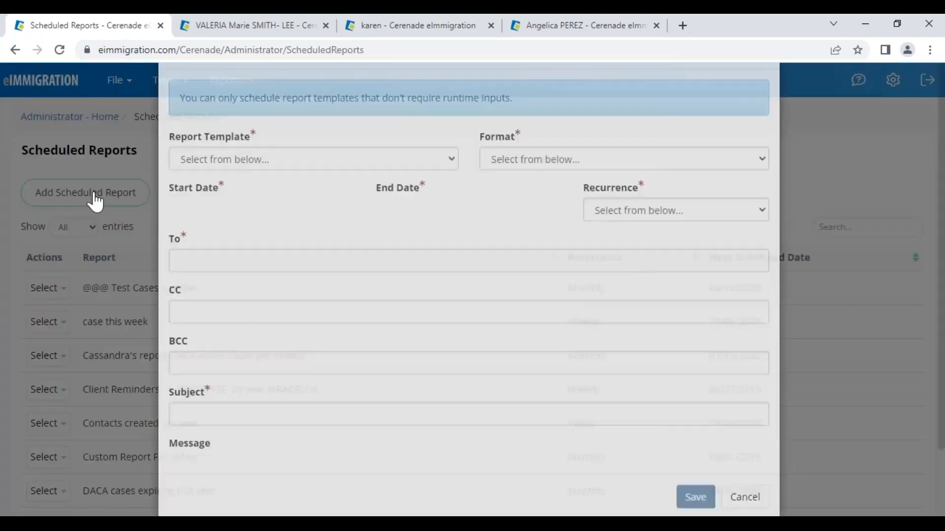
click(542, 213)
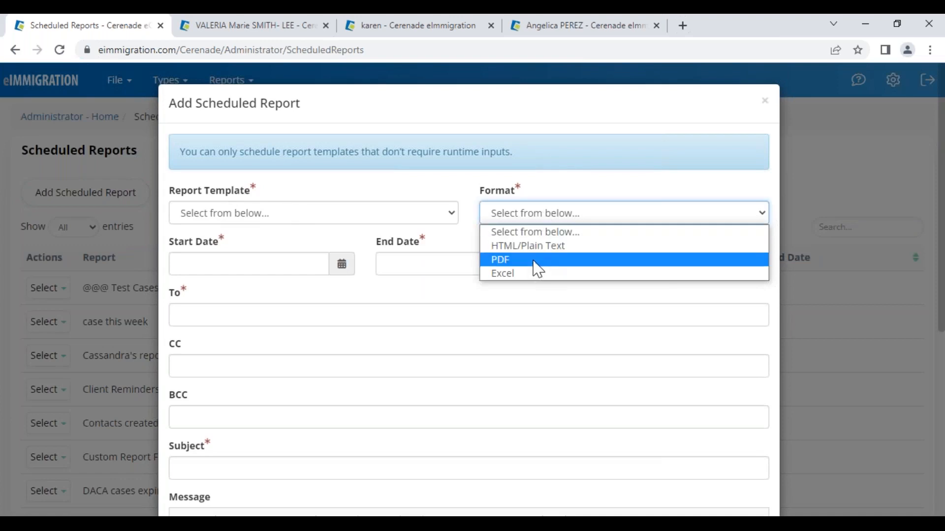
click(534, 261)
click(588, 277)
click(605, 312)
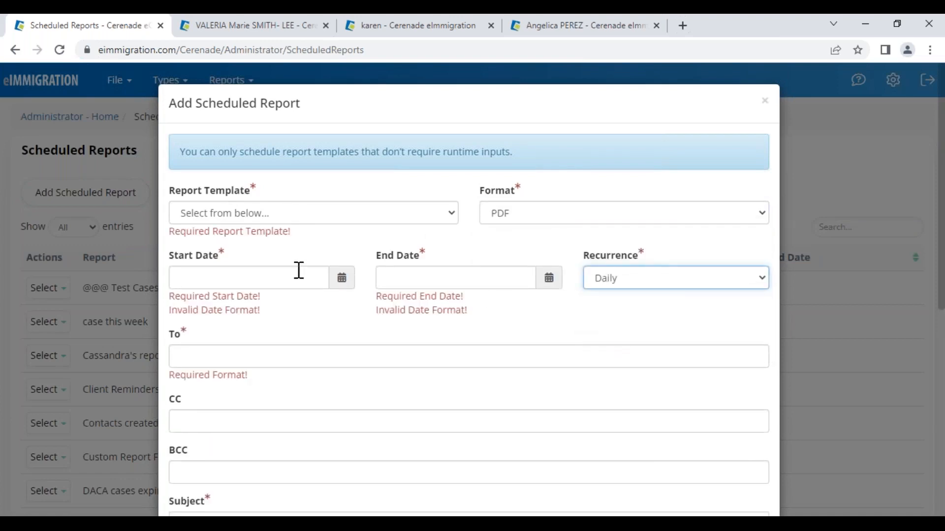
Set the scheduled report's start date to 04/14/2023 and its end date to 12/31/2050
click(342, 278)
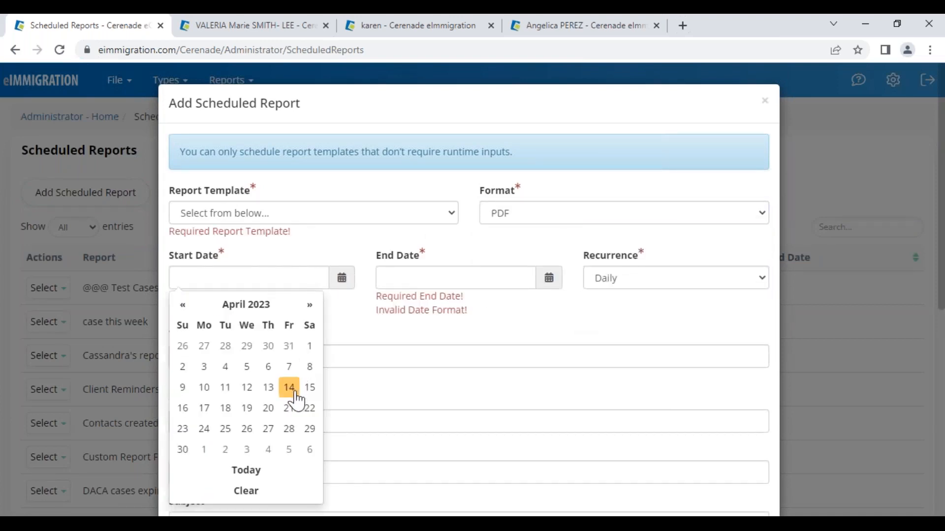
click(289, 389)
click(550, 278)
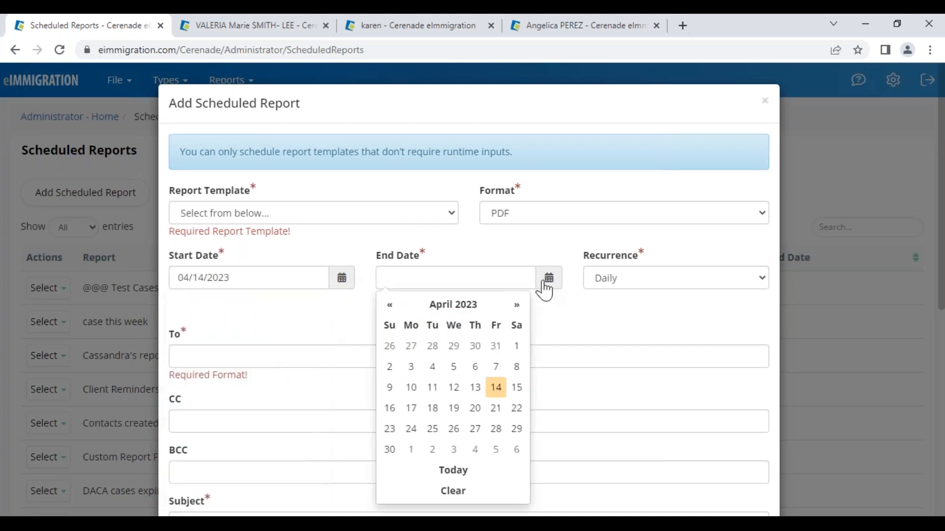
click(502, 306)
click(502, 418)
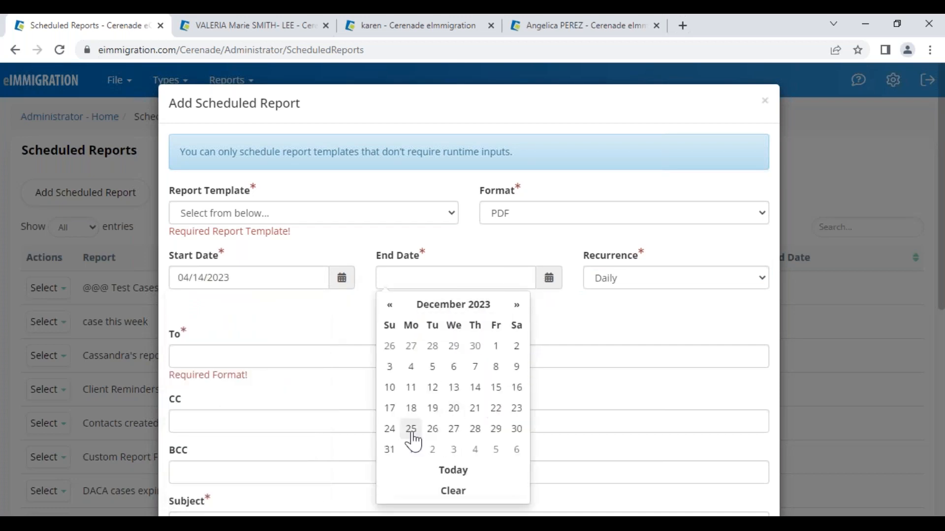
click(390, 449)
click(460, 271)
key(BackSpace)
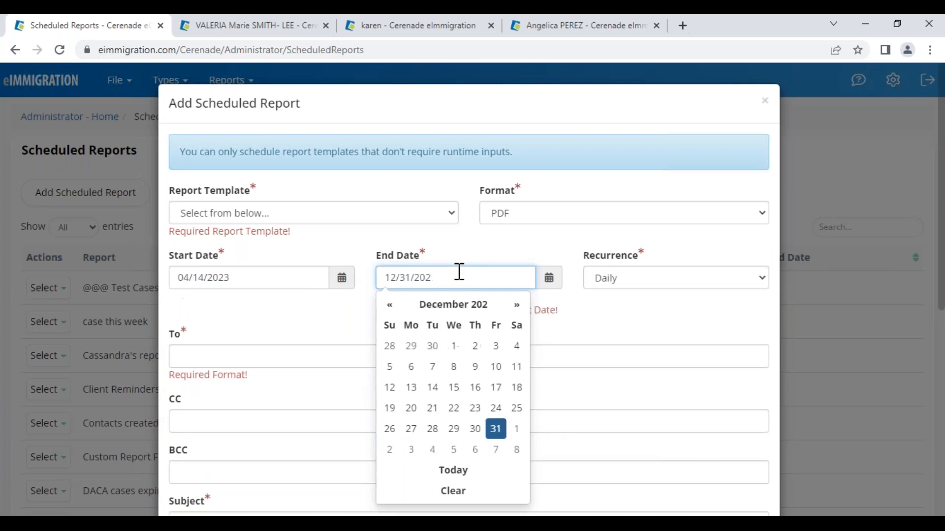
text(50)
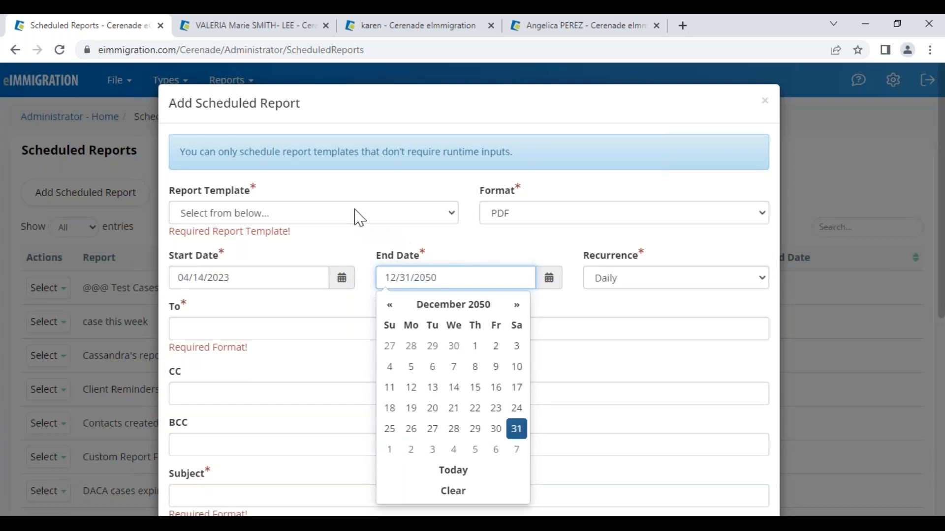
Choose the custom "Client Reminders - COURT DATE- by year" report as the template, and close the Add Scheduled Report form without saving
click(360, 216)
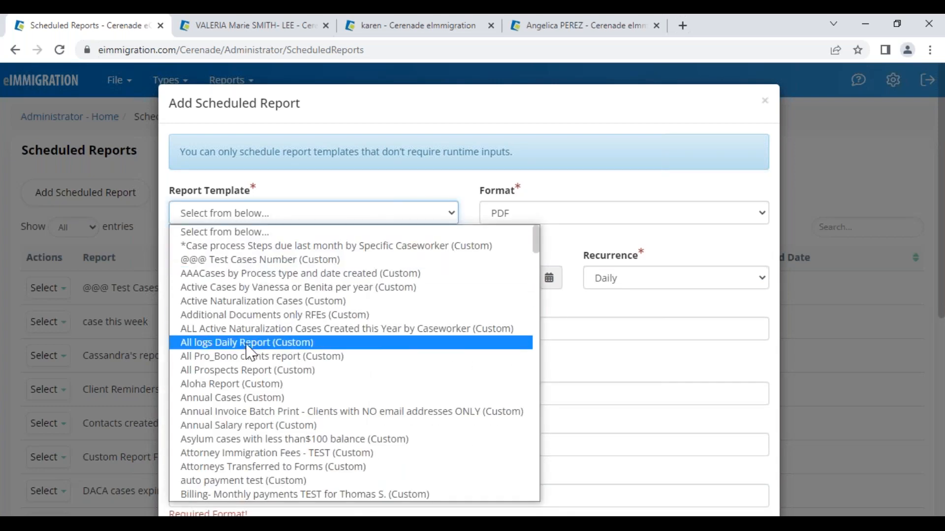
key(Down)
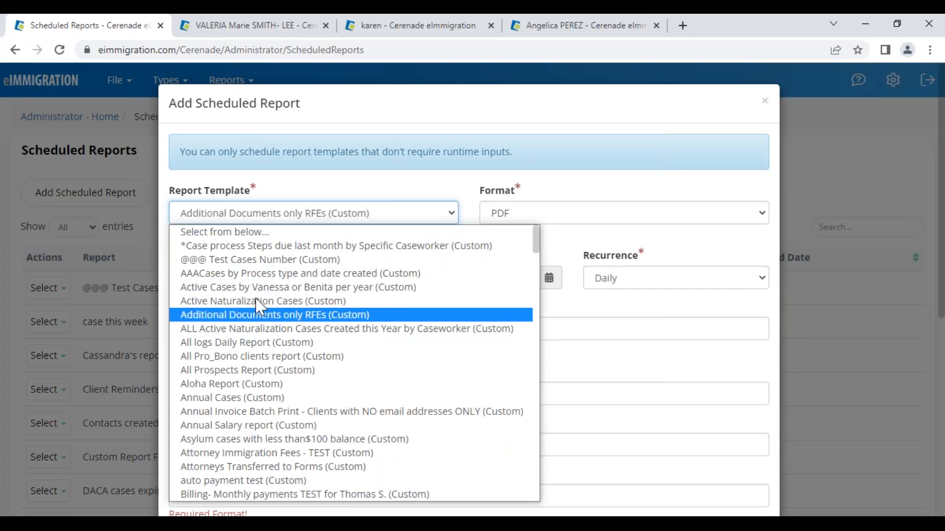
key(Down)
key(Down)
key(Down)
key(Down)
key(Down)
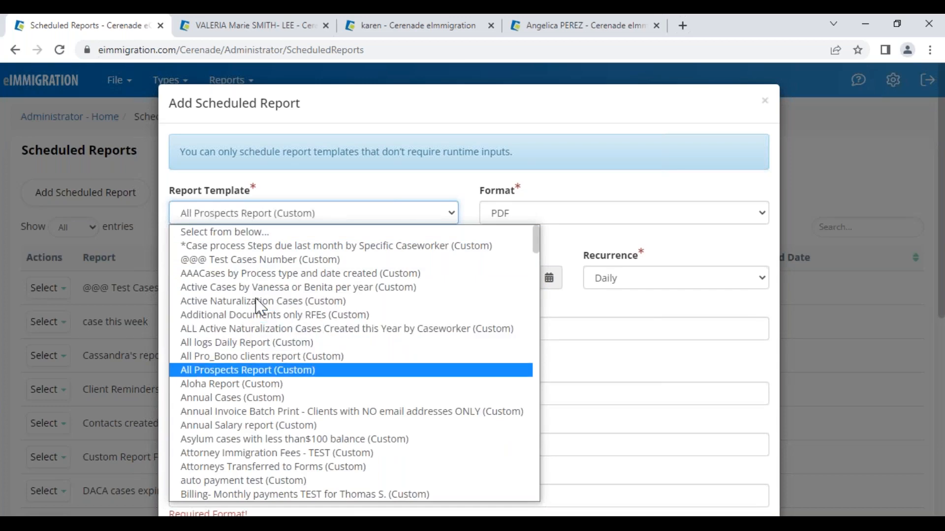
key(Down)
key(Down)
key(Down)
key(Down)
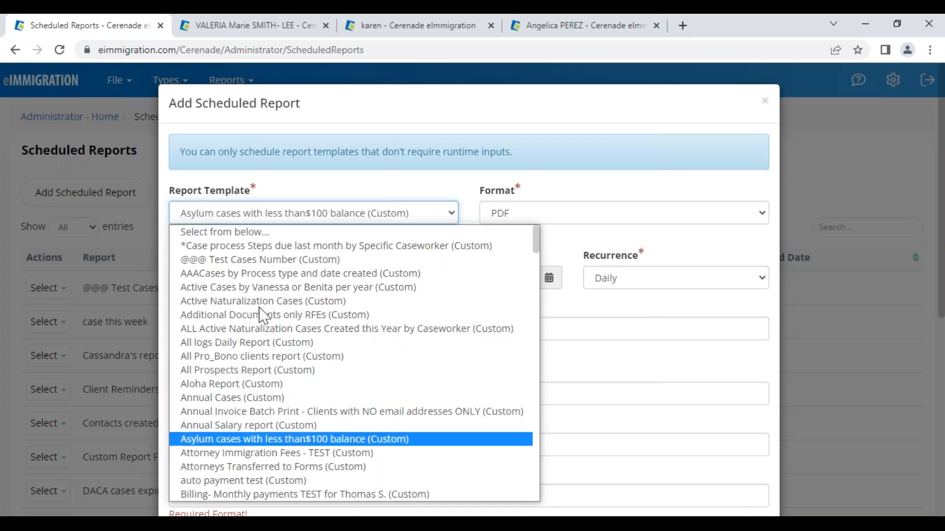
scroll(259, 442, down, 12)
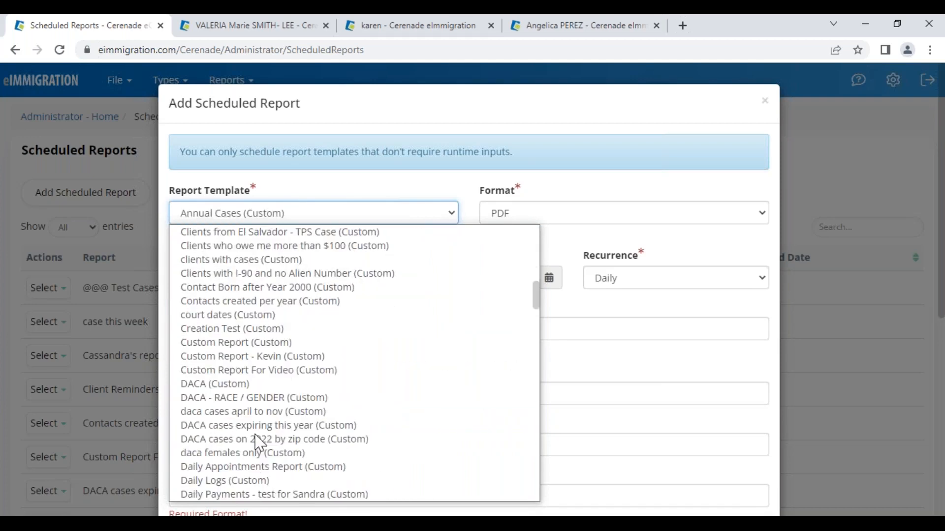
key(c)
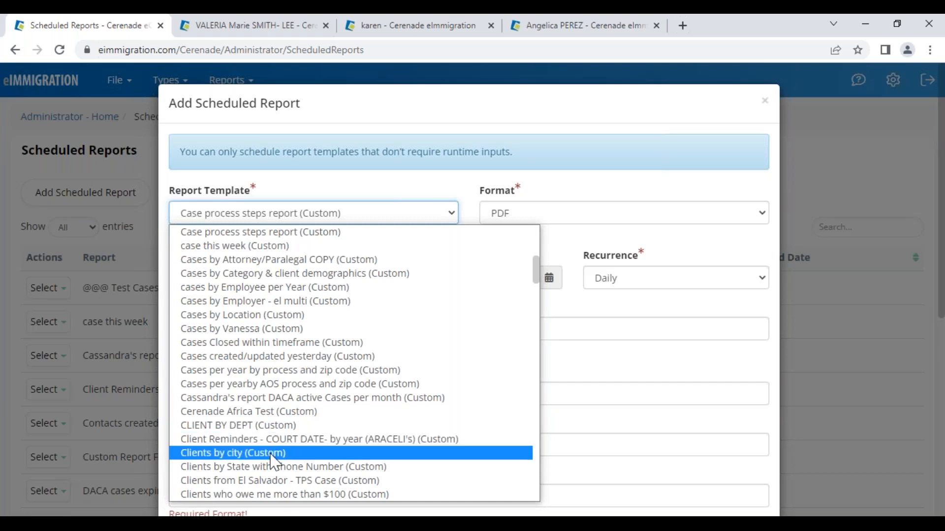
click(270, 440)
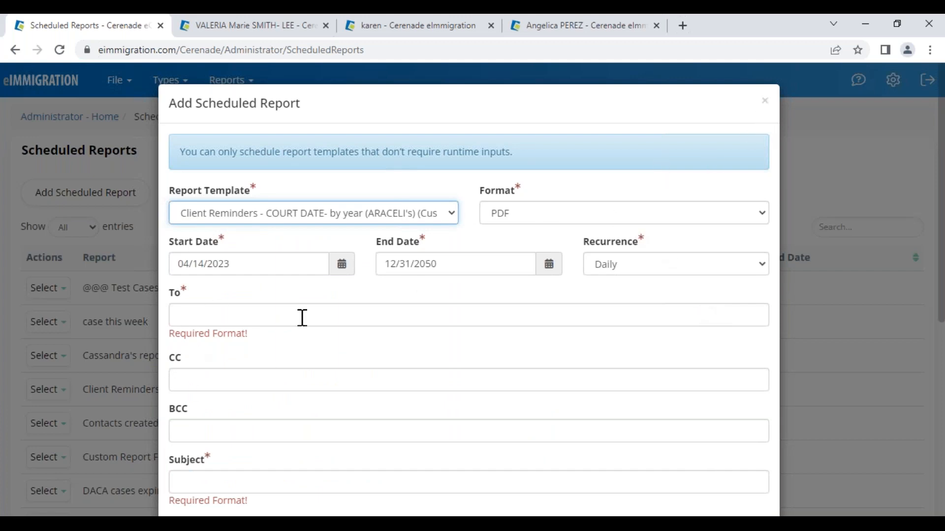
click(766, 102)
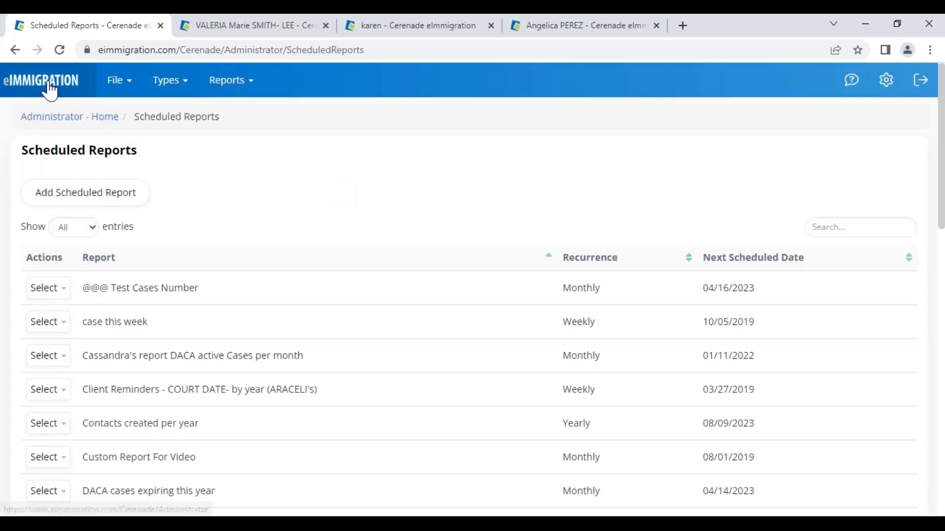
Return to the Administrator home page and switch to the presentation's Questions & Answers slide
click(48, 86)
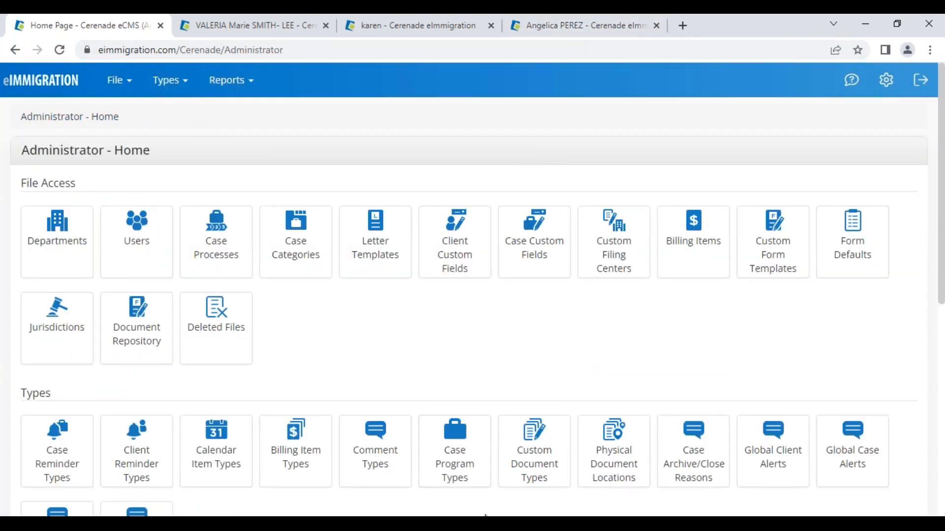
mouse_move(492, 524)
click(554, 485)
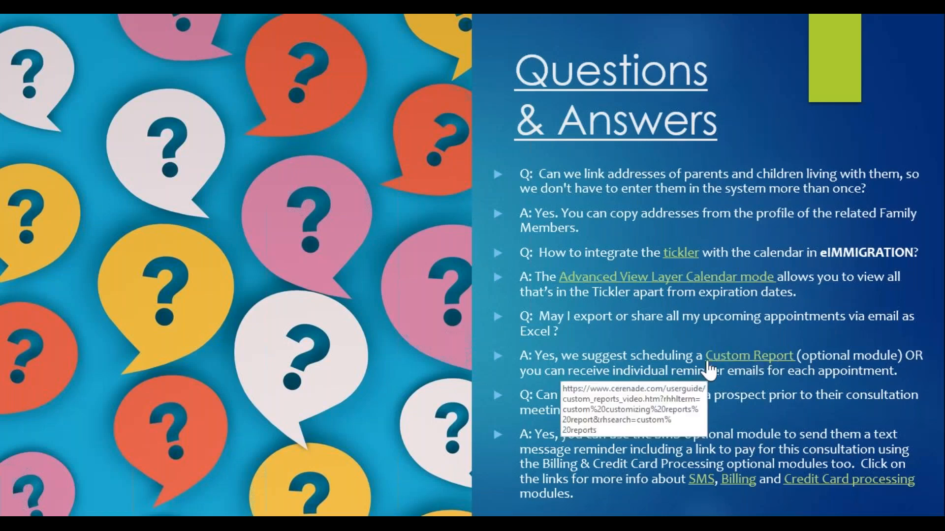